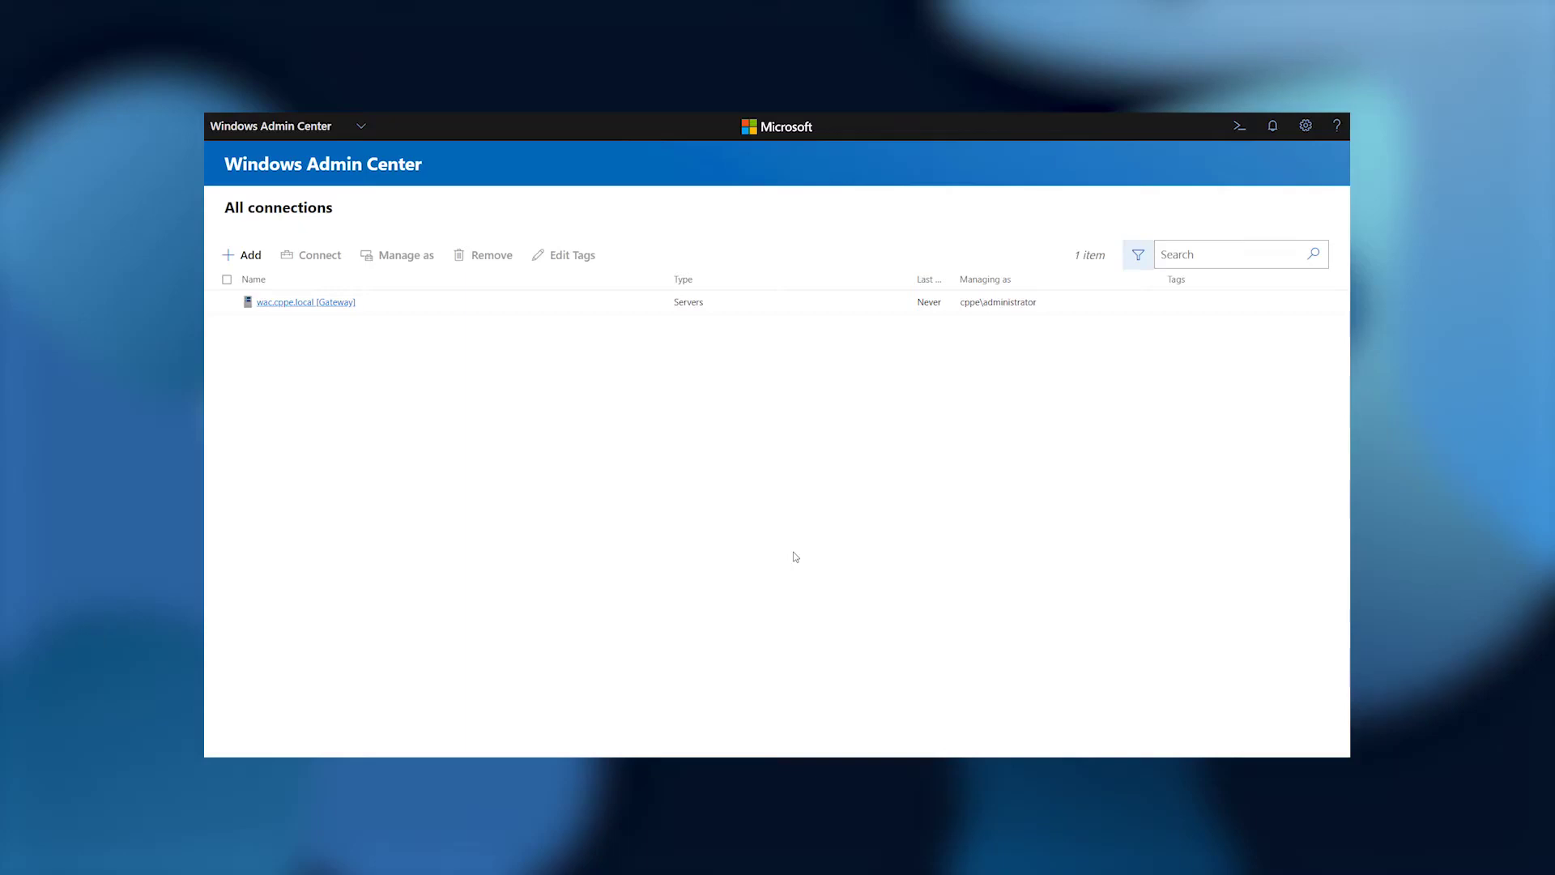
# Start a new Azure Stack HCI server cluster deployment with all servers in one site.
pyautogui.click(229, 258)
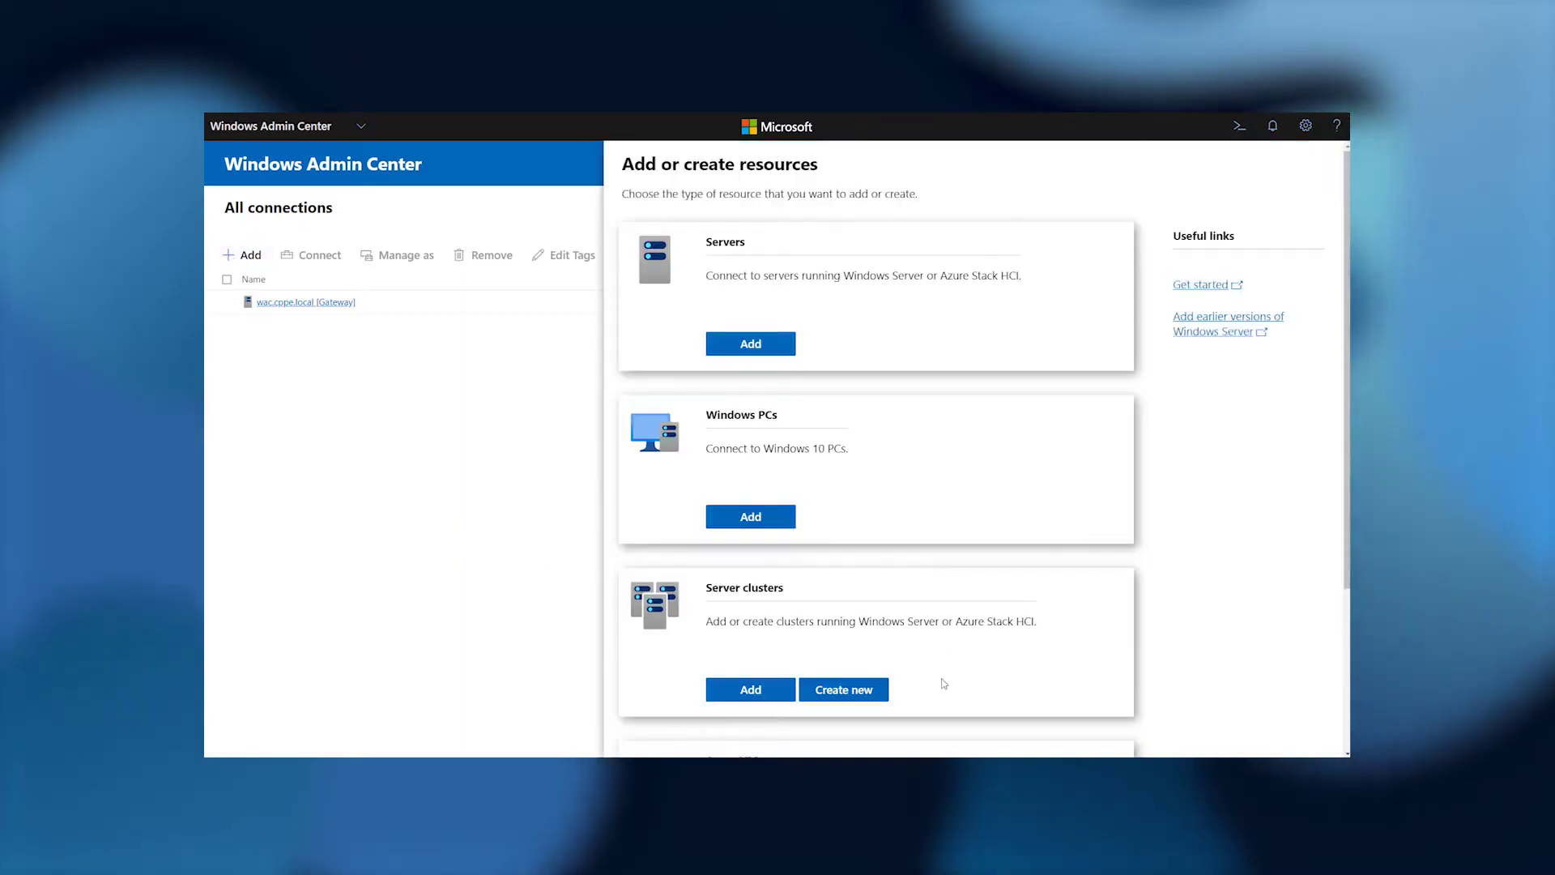
pyautogui.click(864, 702)
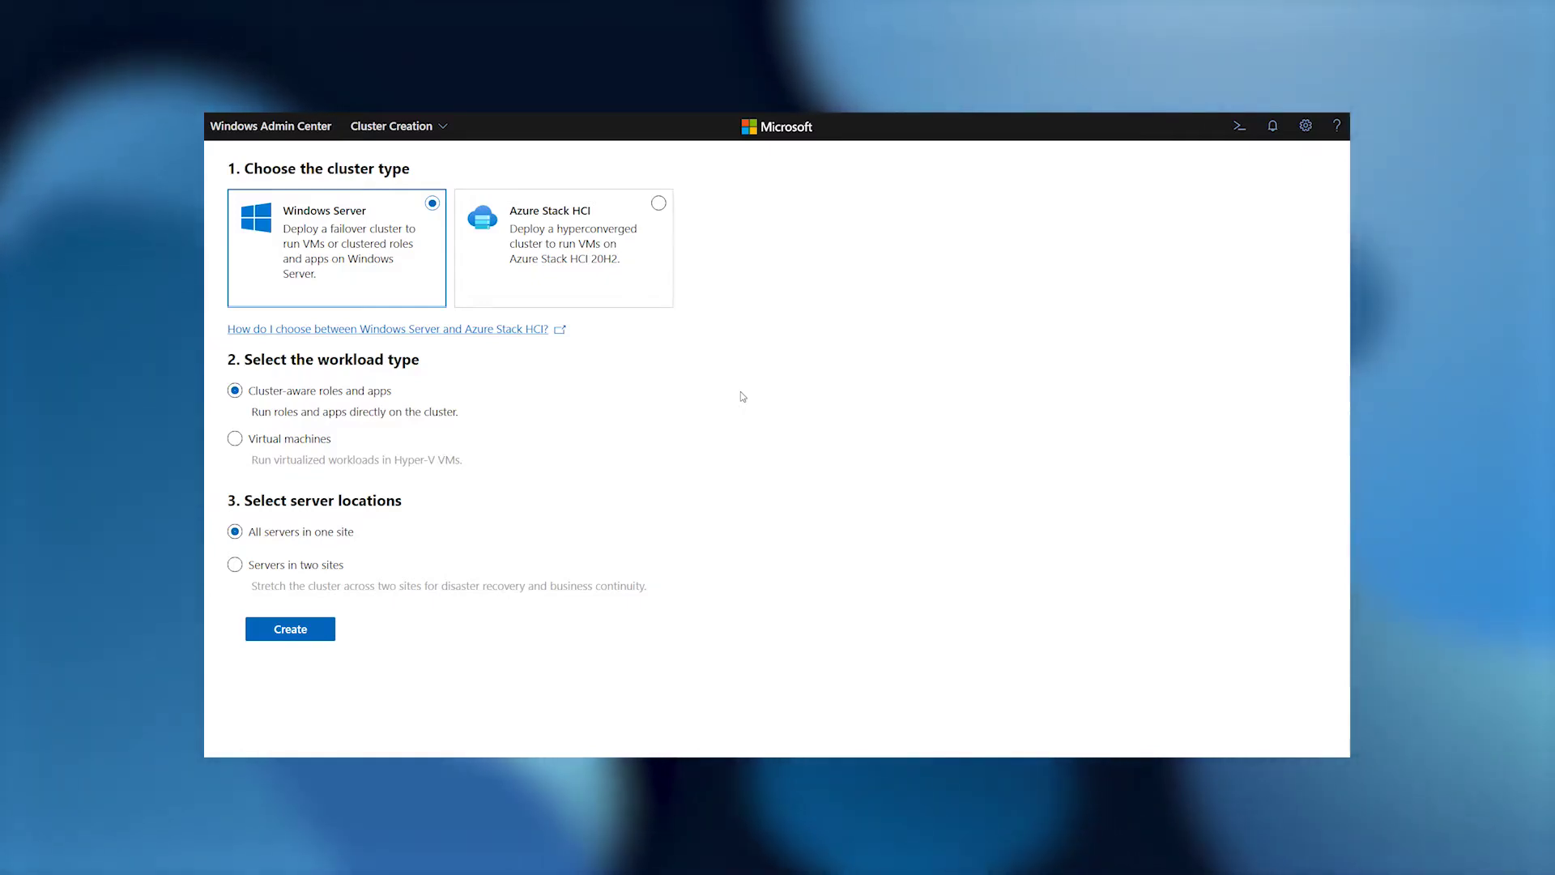
pyautogui.click(656, 271)
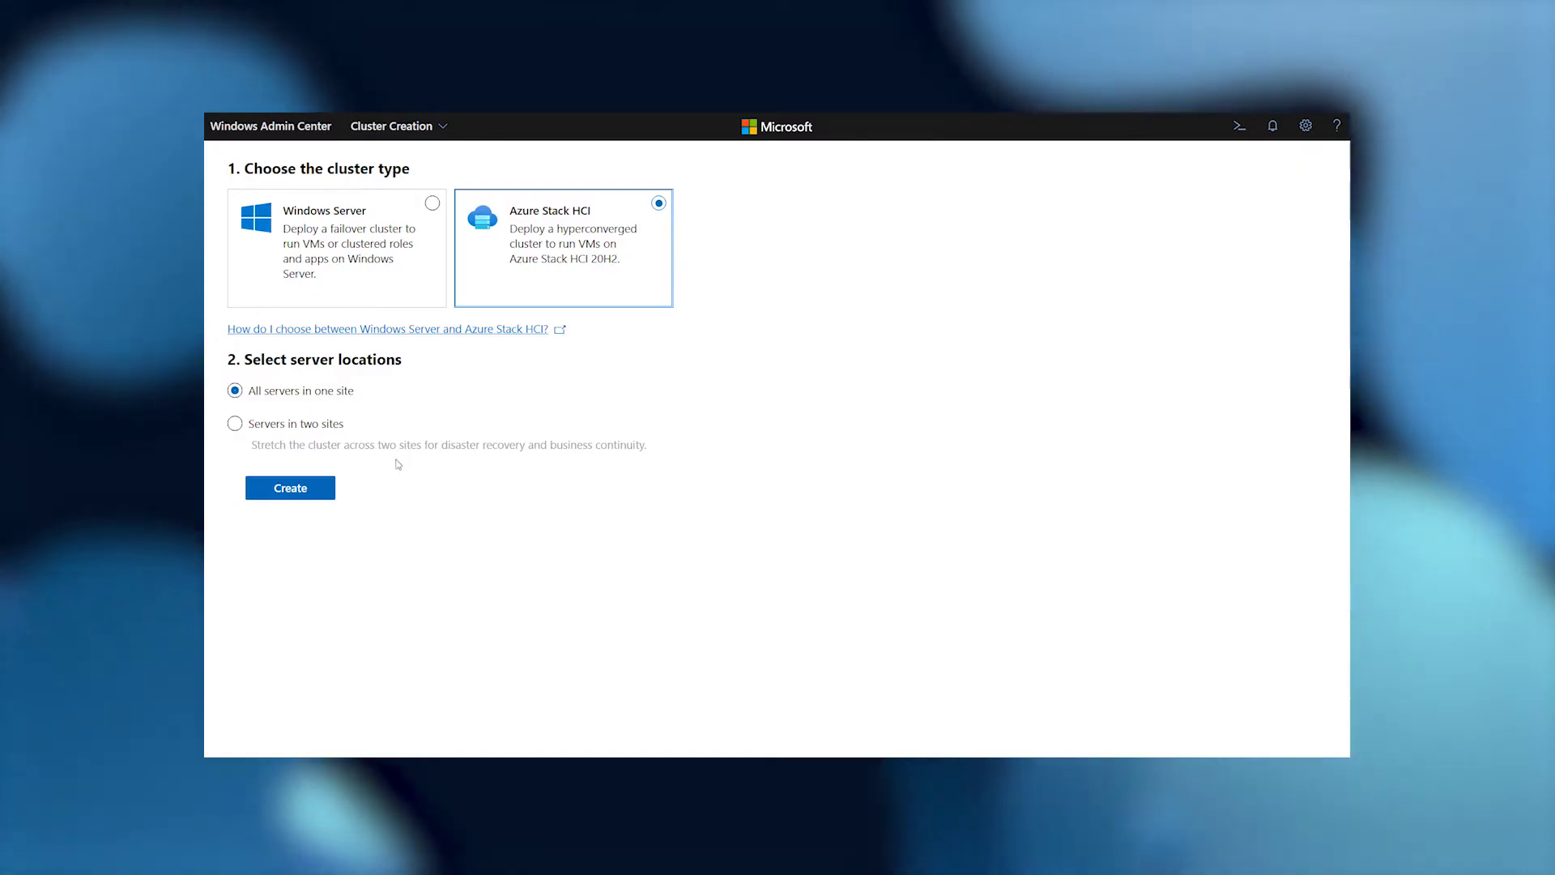
pyautogui.click(290, 488)
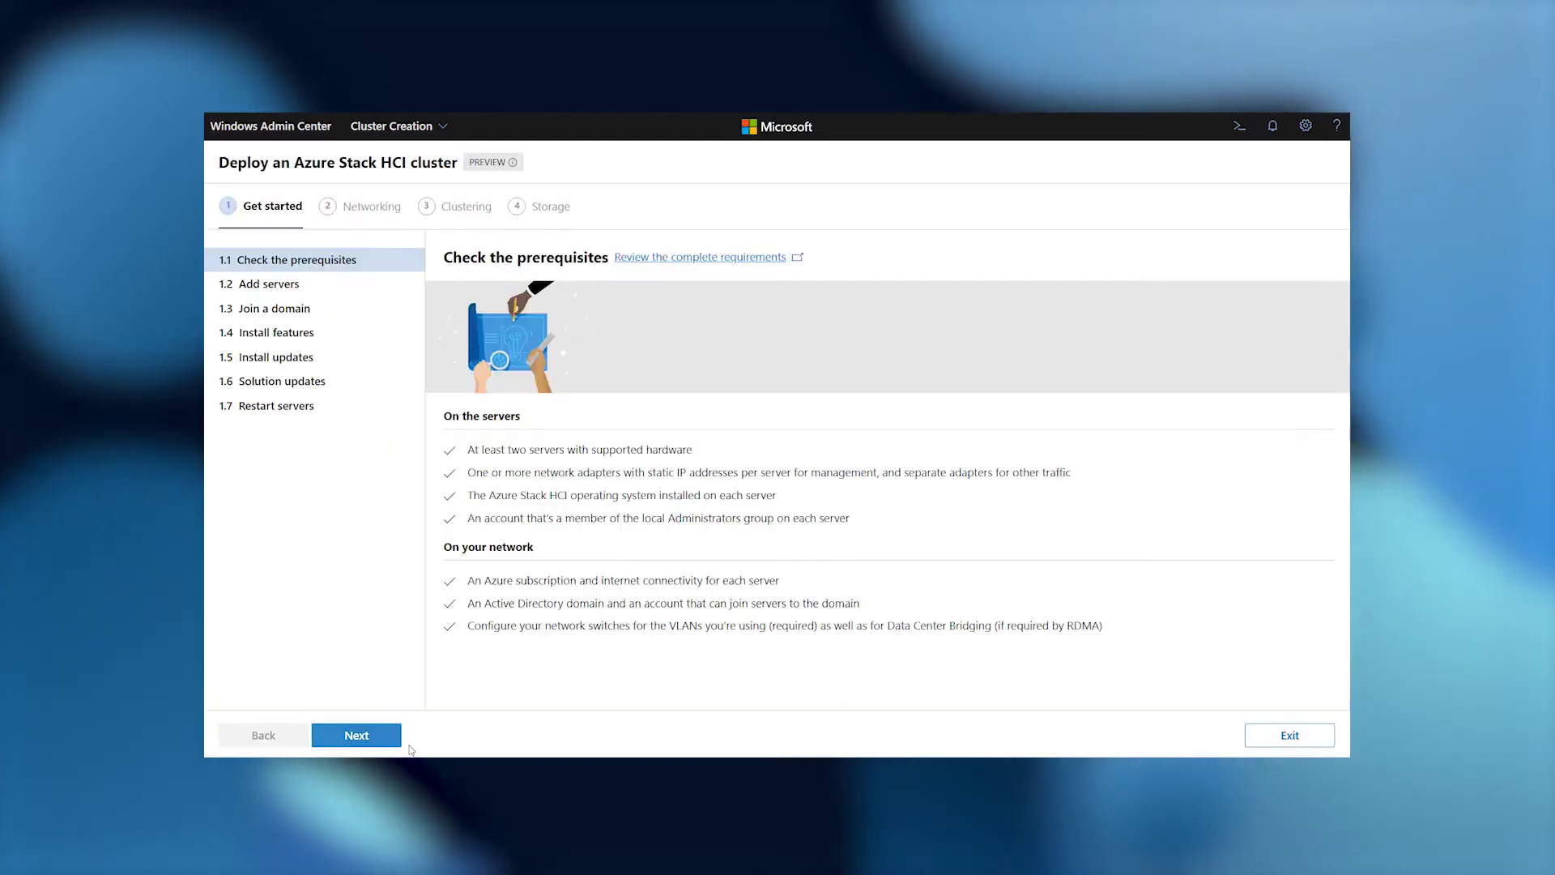
# Advance through Add servers, Join a domain, Install features, updates and Restart servers to Networking.
pyautogui.click(395, 737)
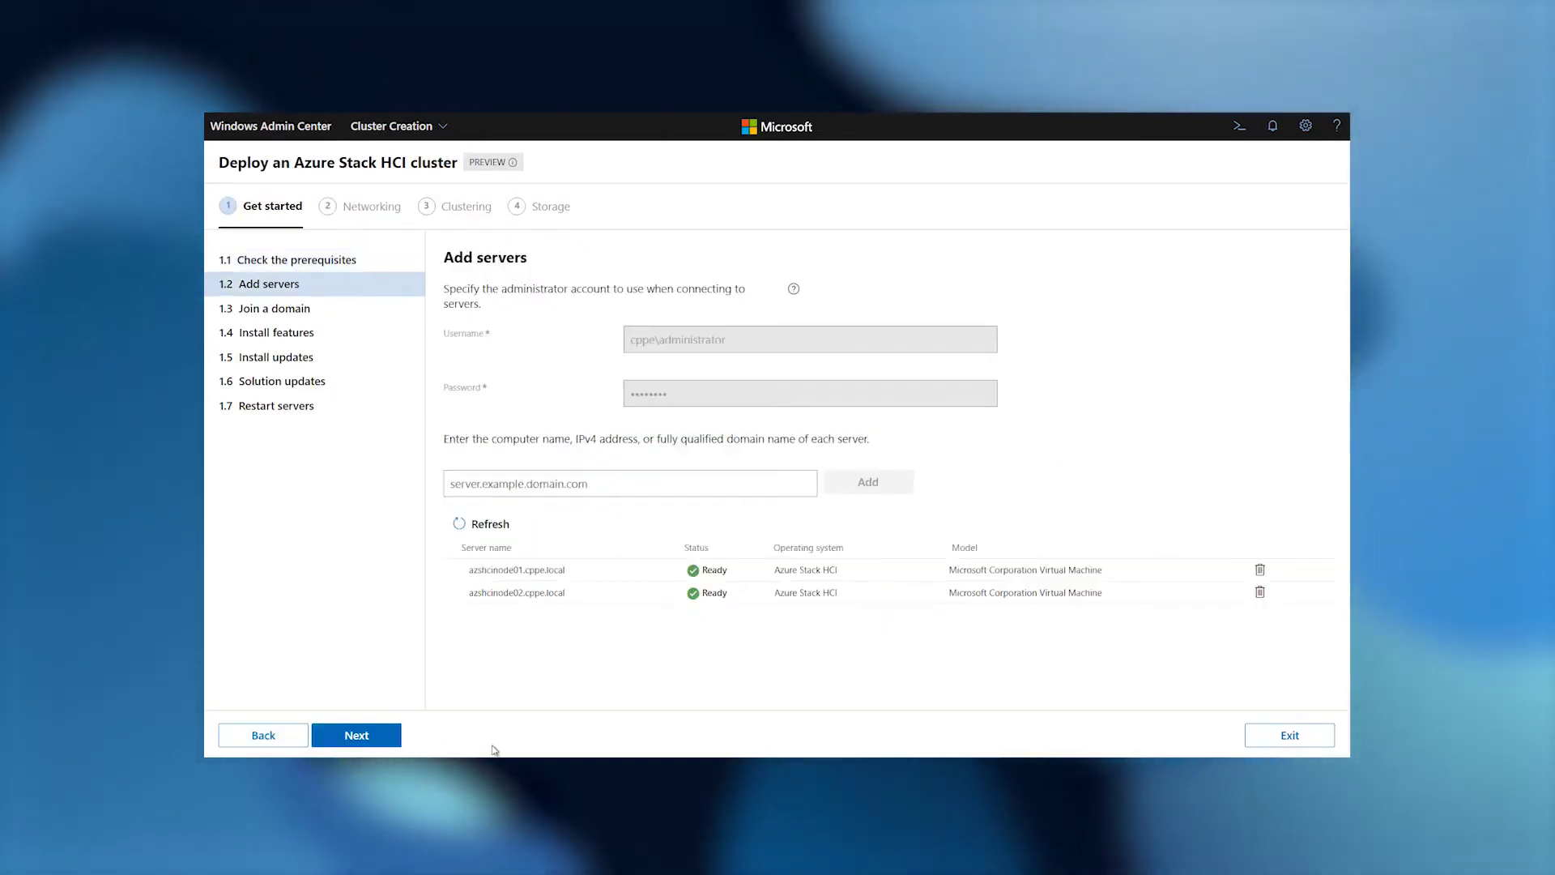
pyautogui.click(395, 739)
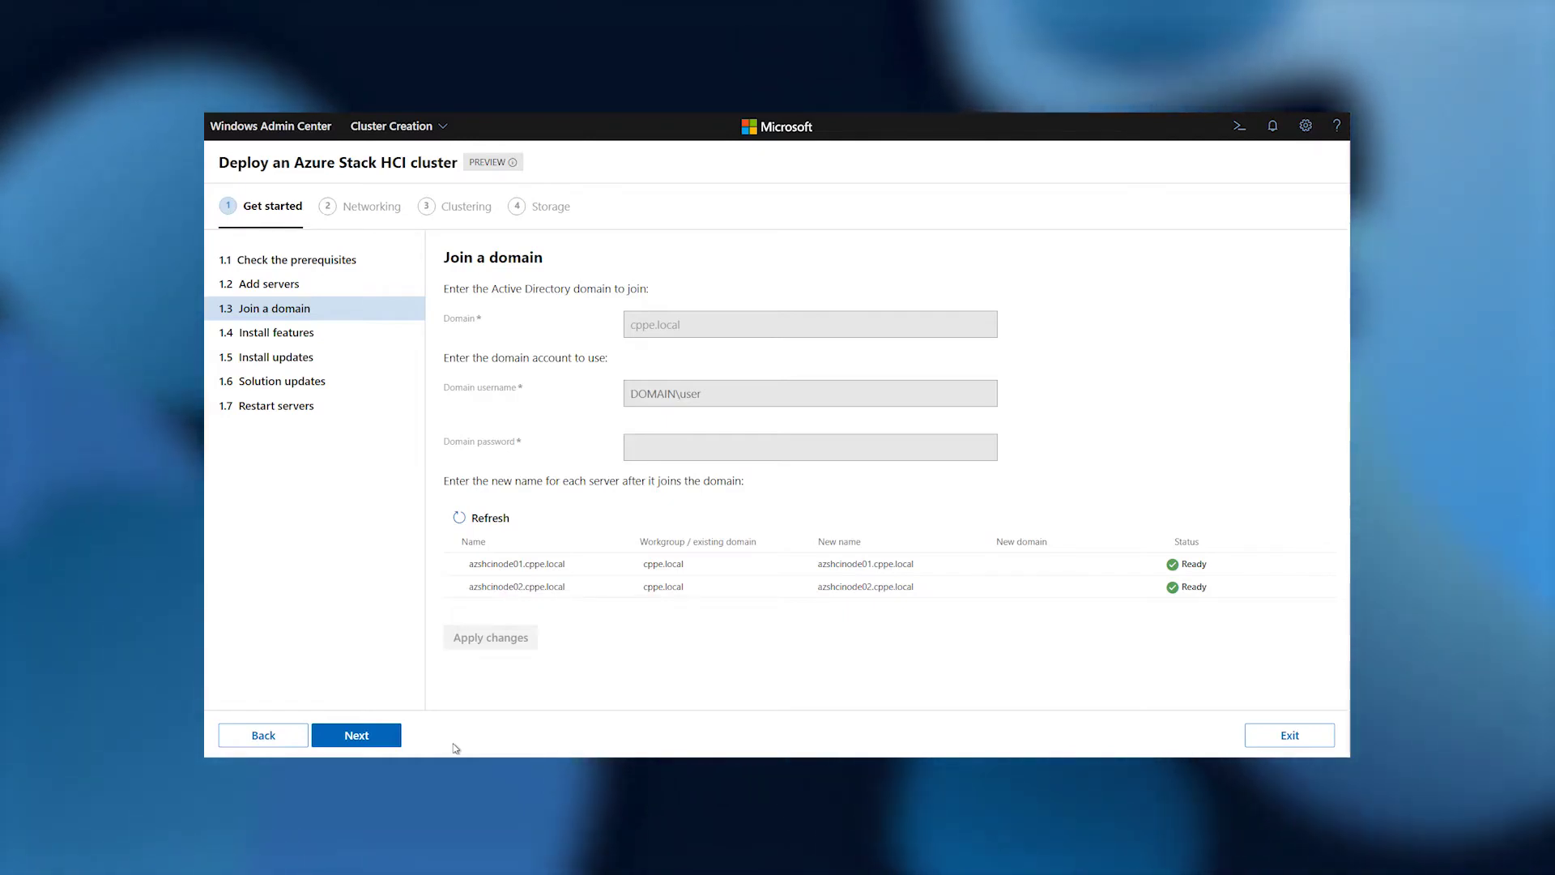
pyautogui.click(389, 744)
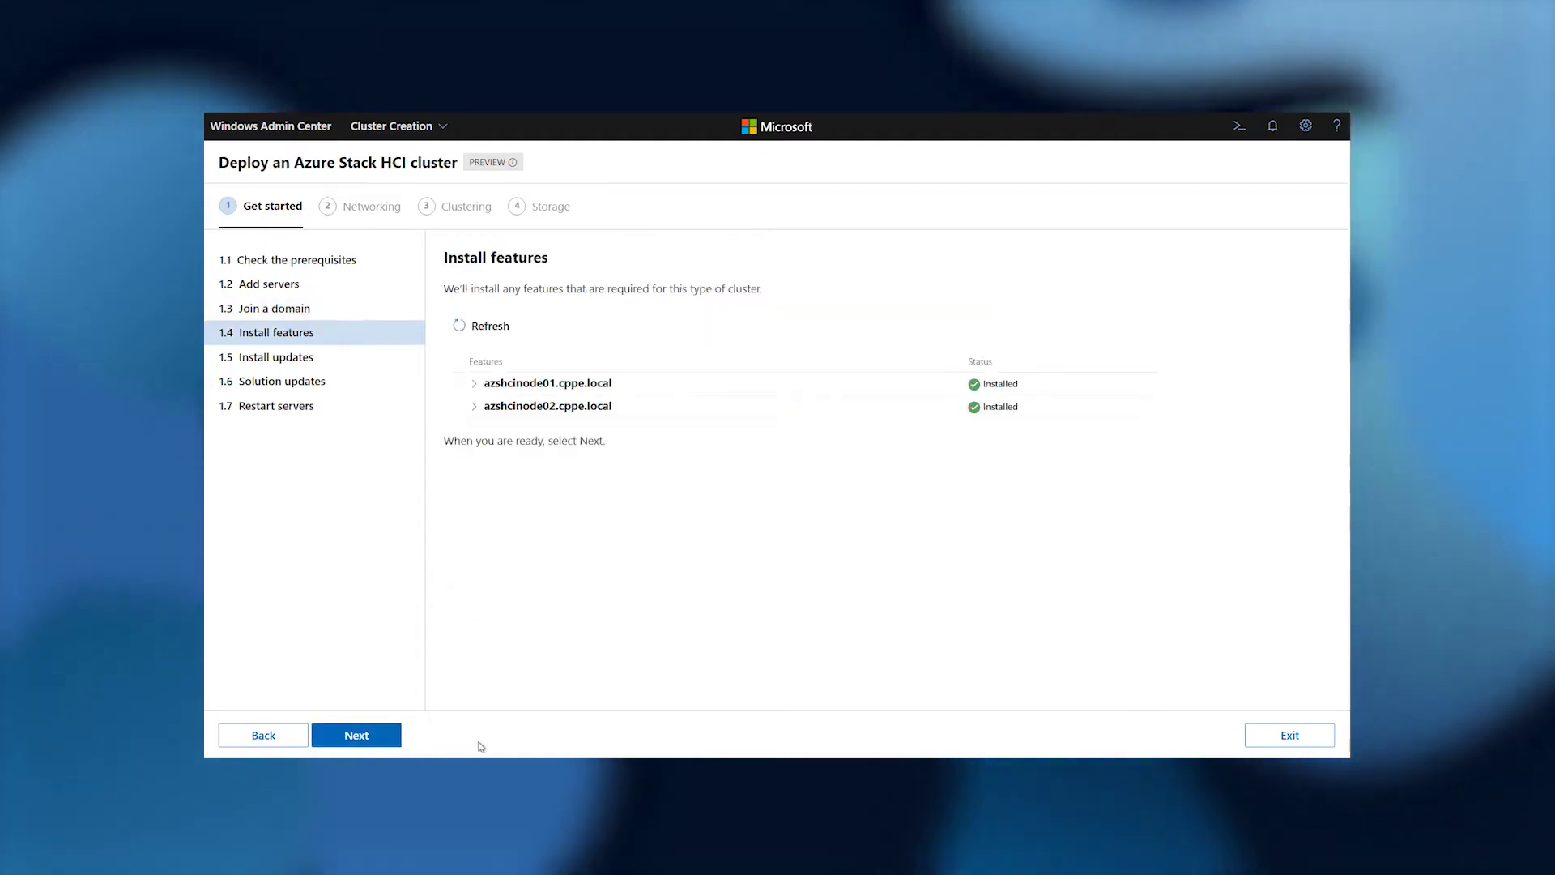
pyautogui.click(569, 408)
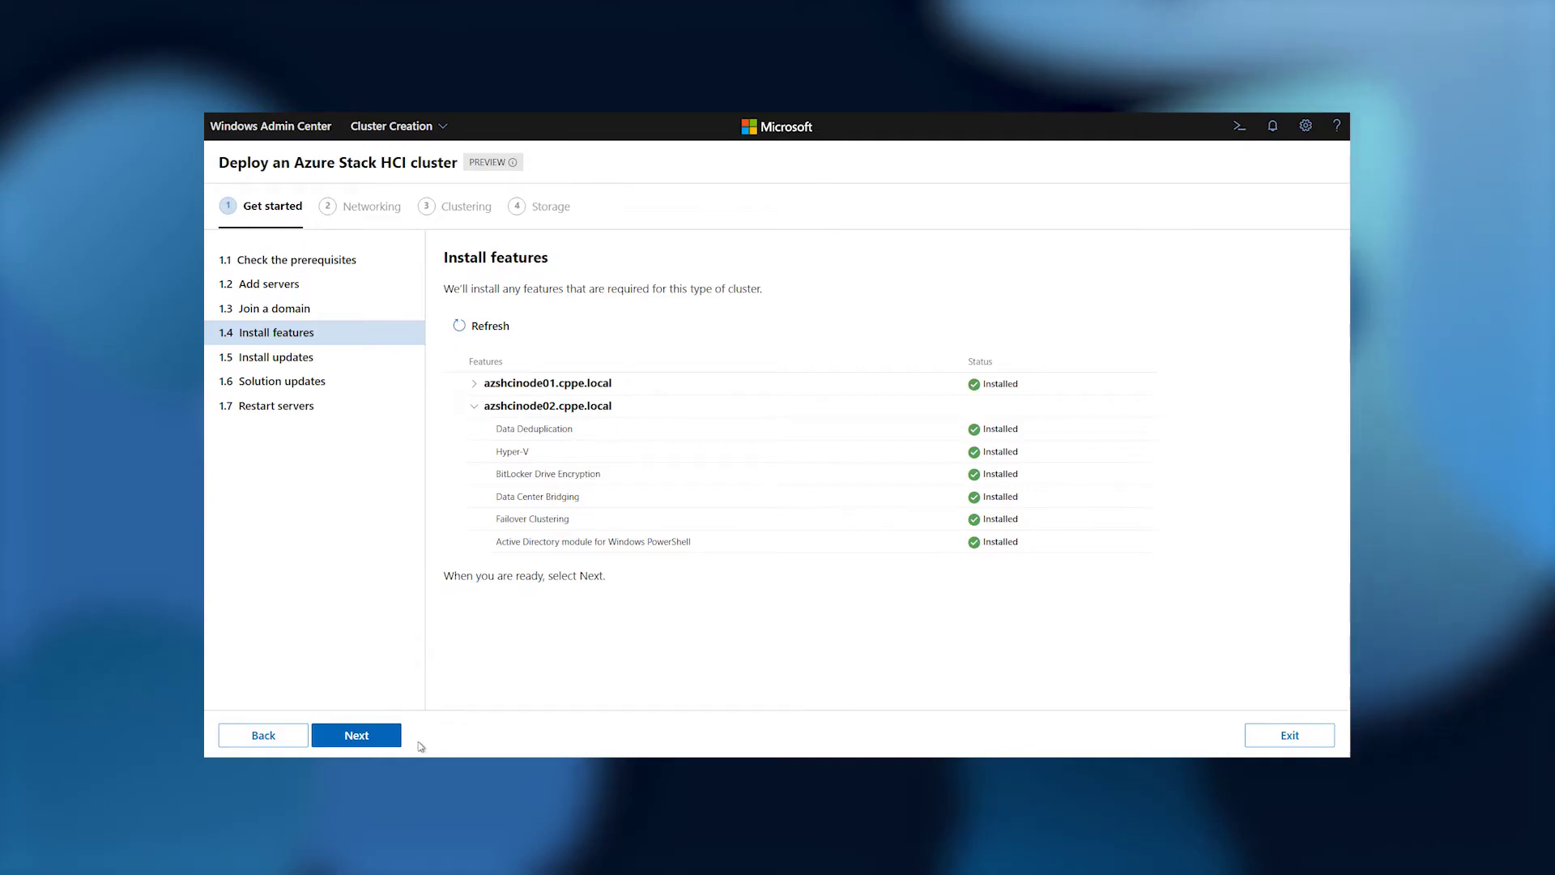
pyautogui.click(386, 742)
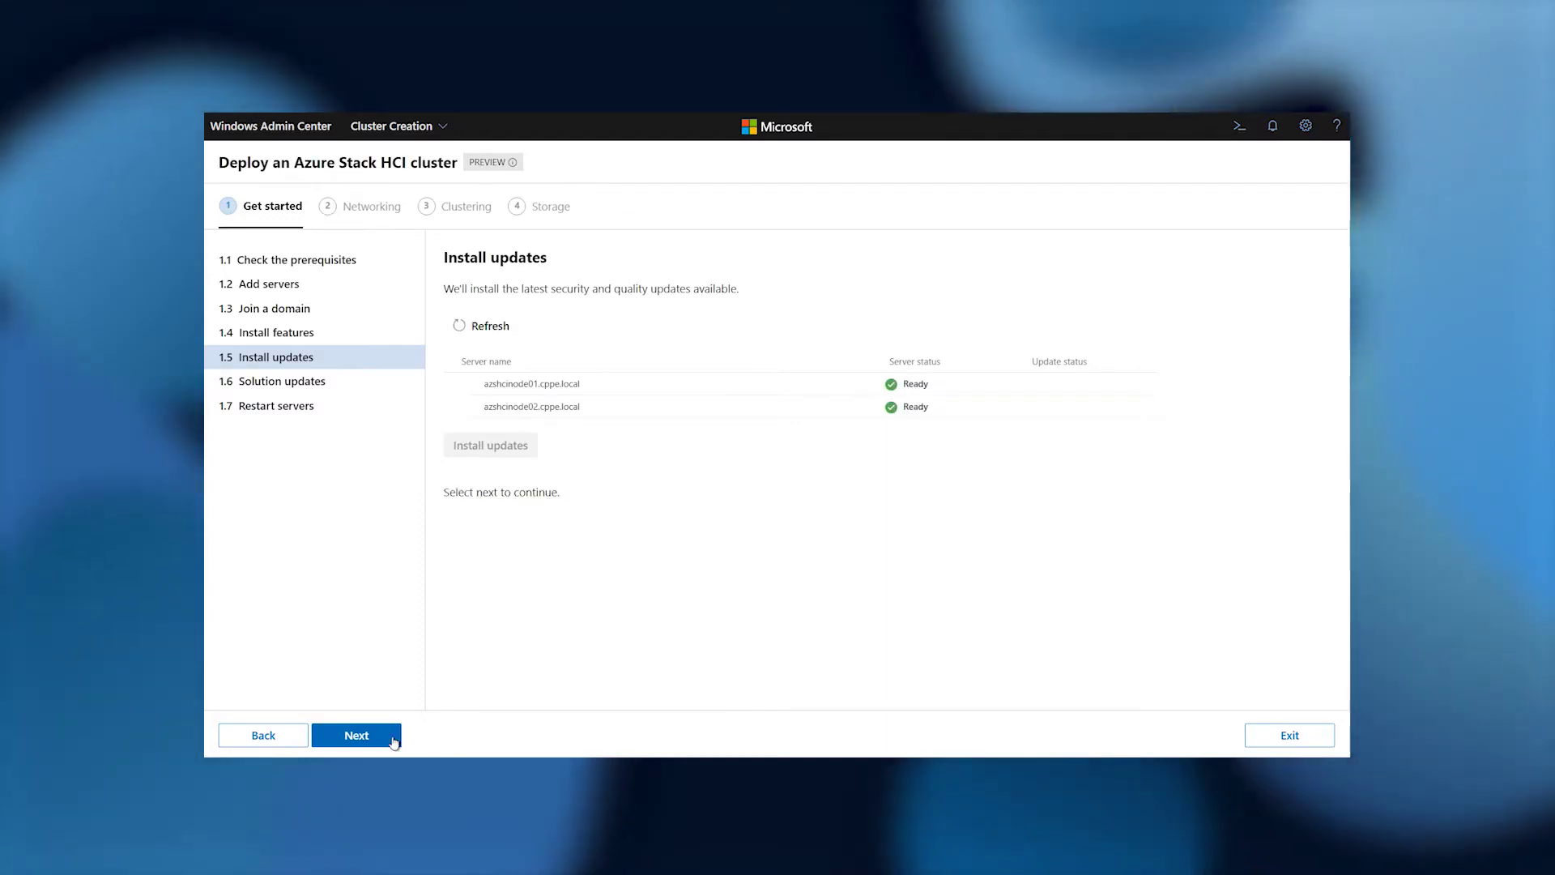
pyautogui.click(391, 741)
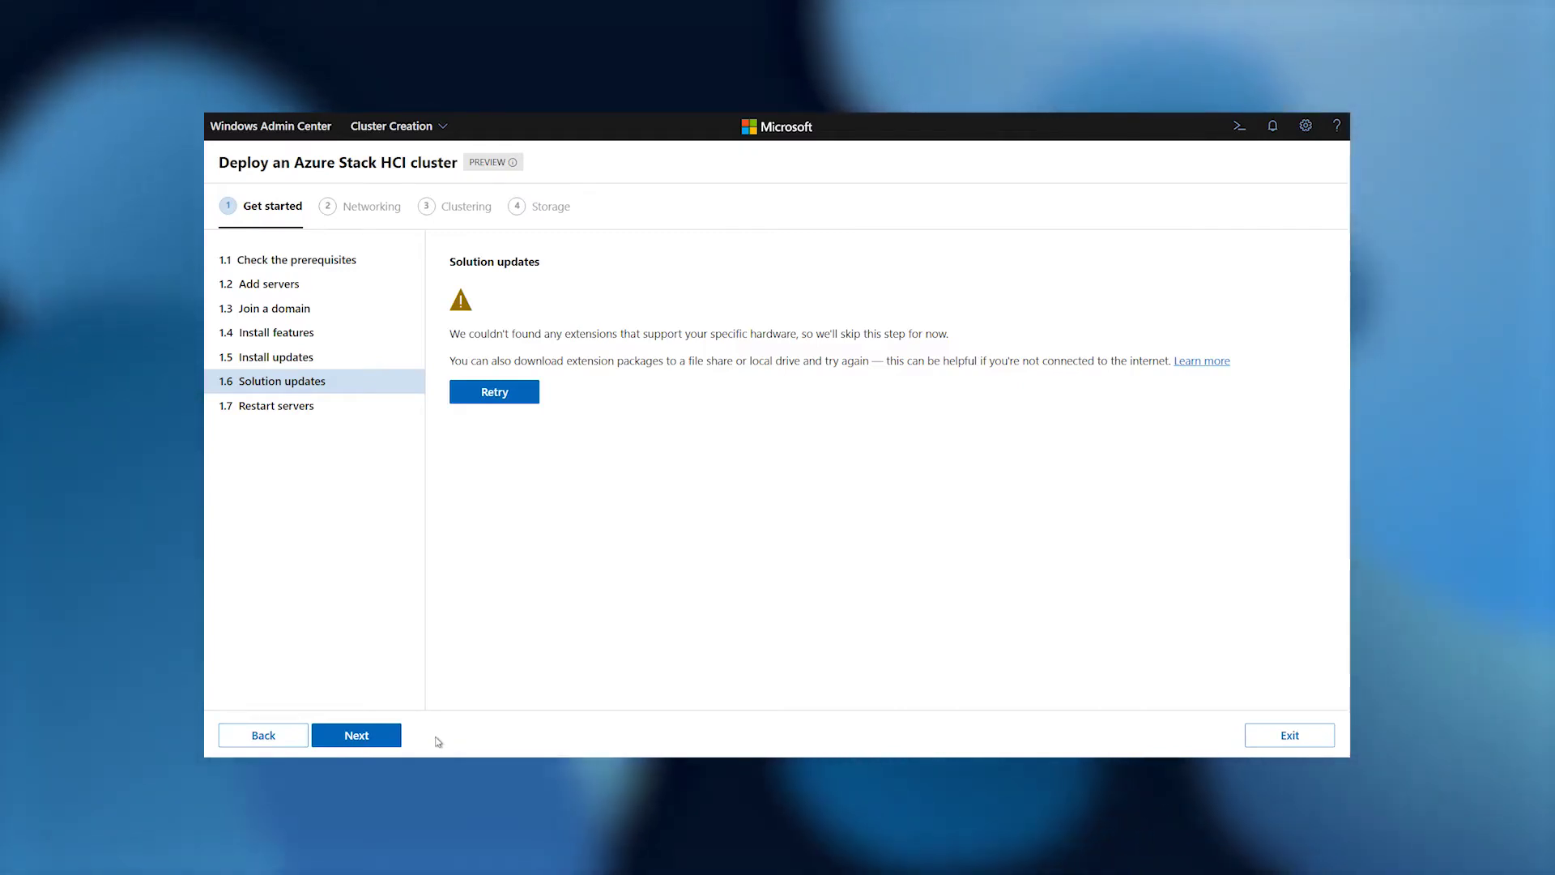
pyautogui.click(395, 738)
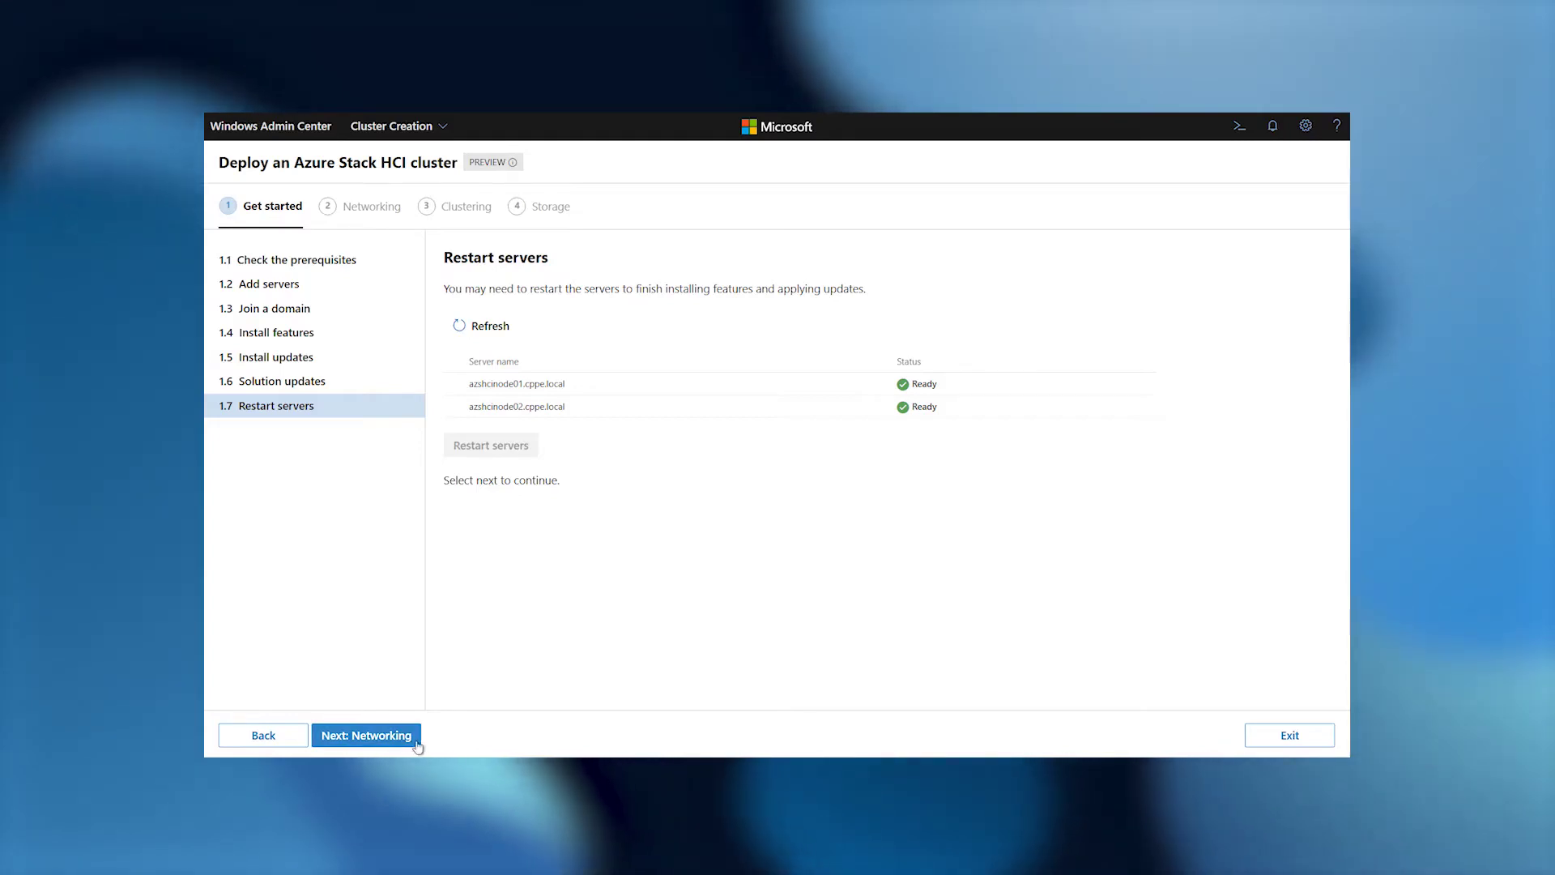
pyautogui.click(418, 744)
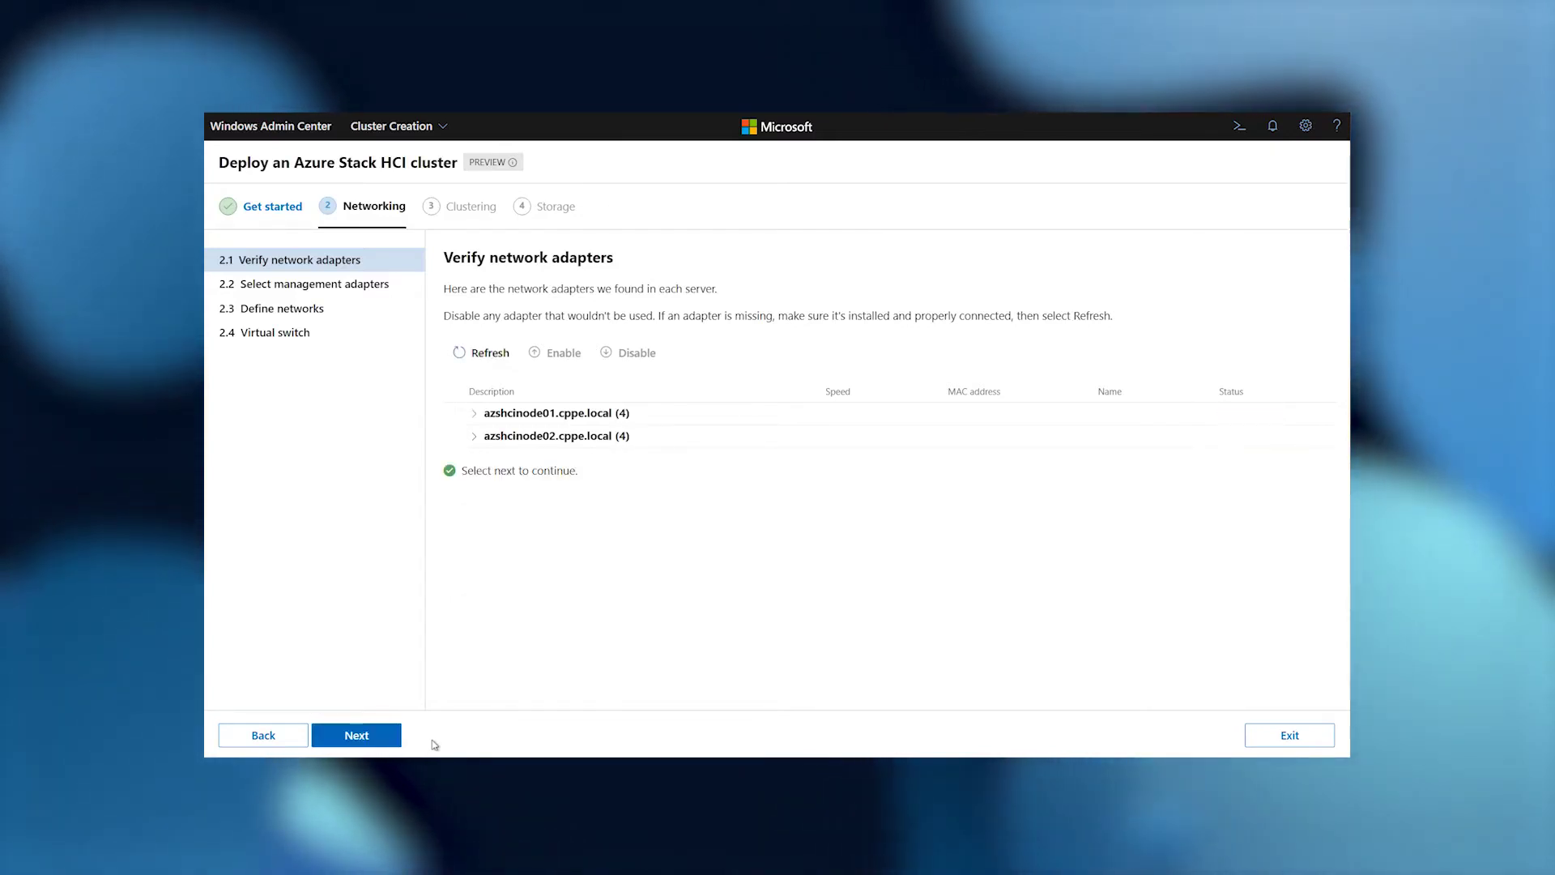
# Use each node's Management adapter for management, apply and test it, then continue to Define networks.
pyautogui.click(381, 737)
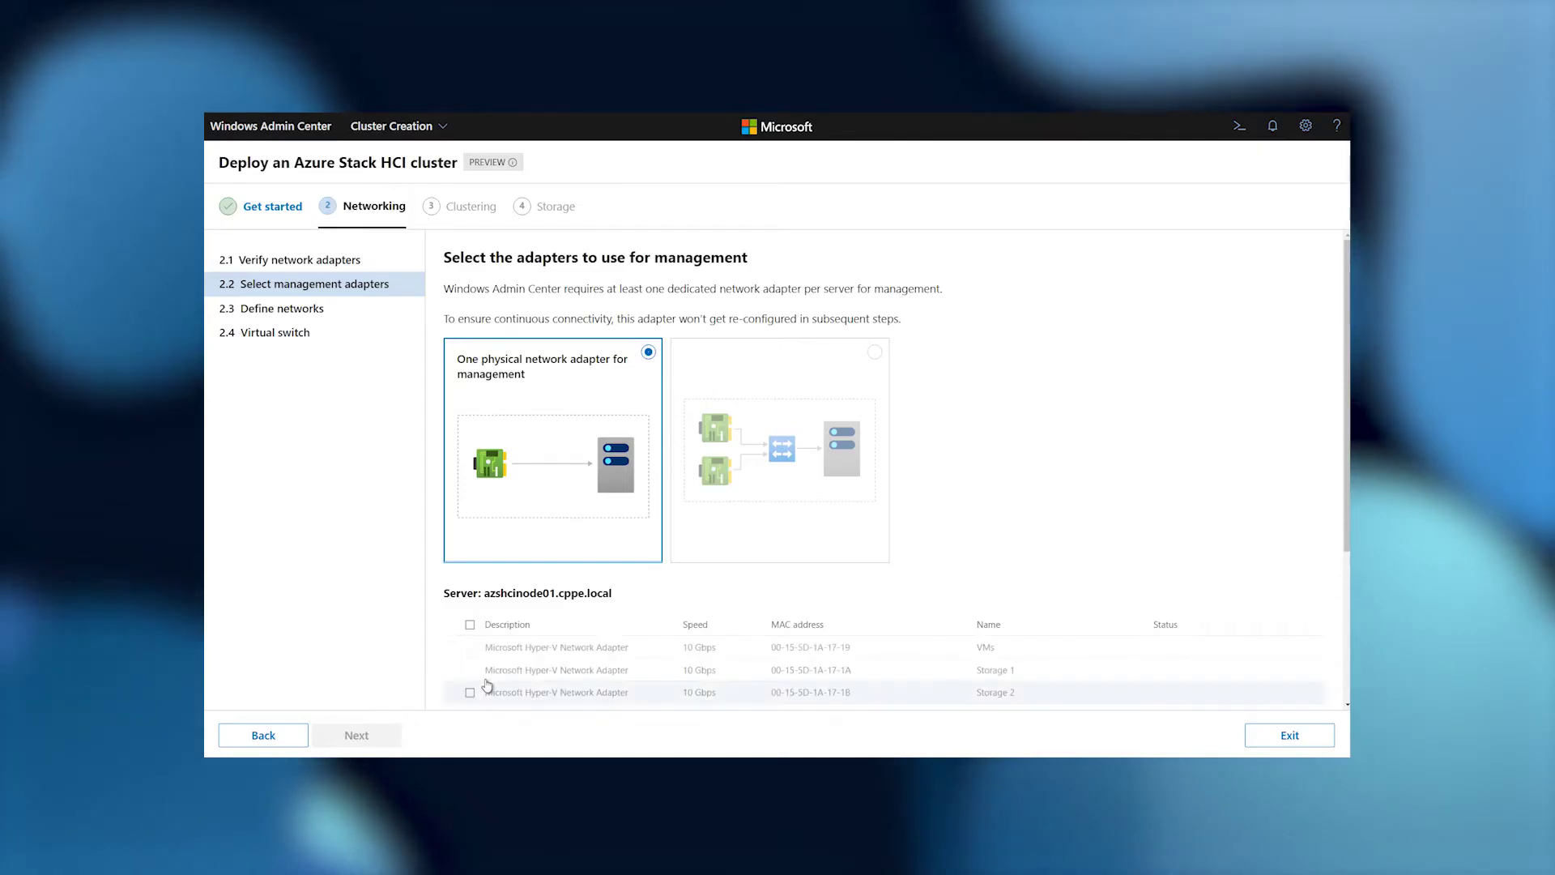
pyautogui.scroll(-2, 469, 689)
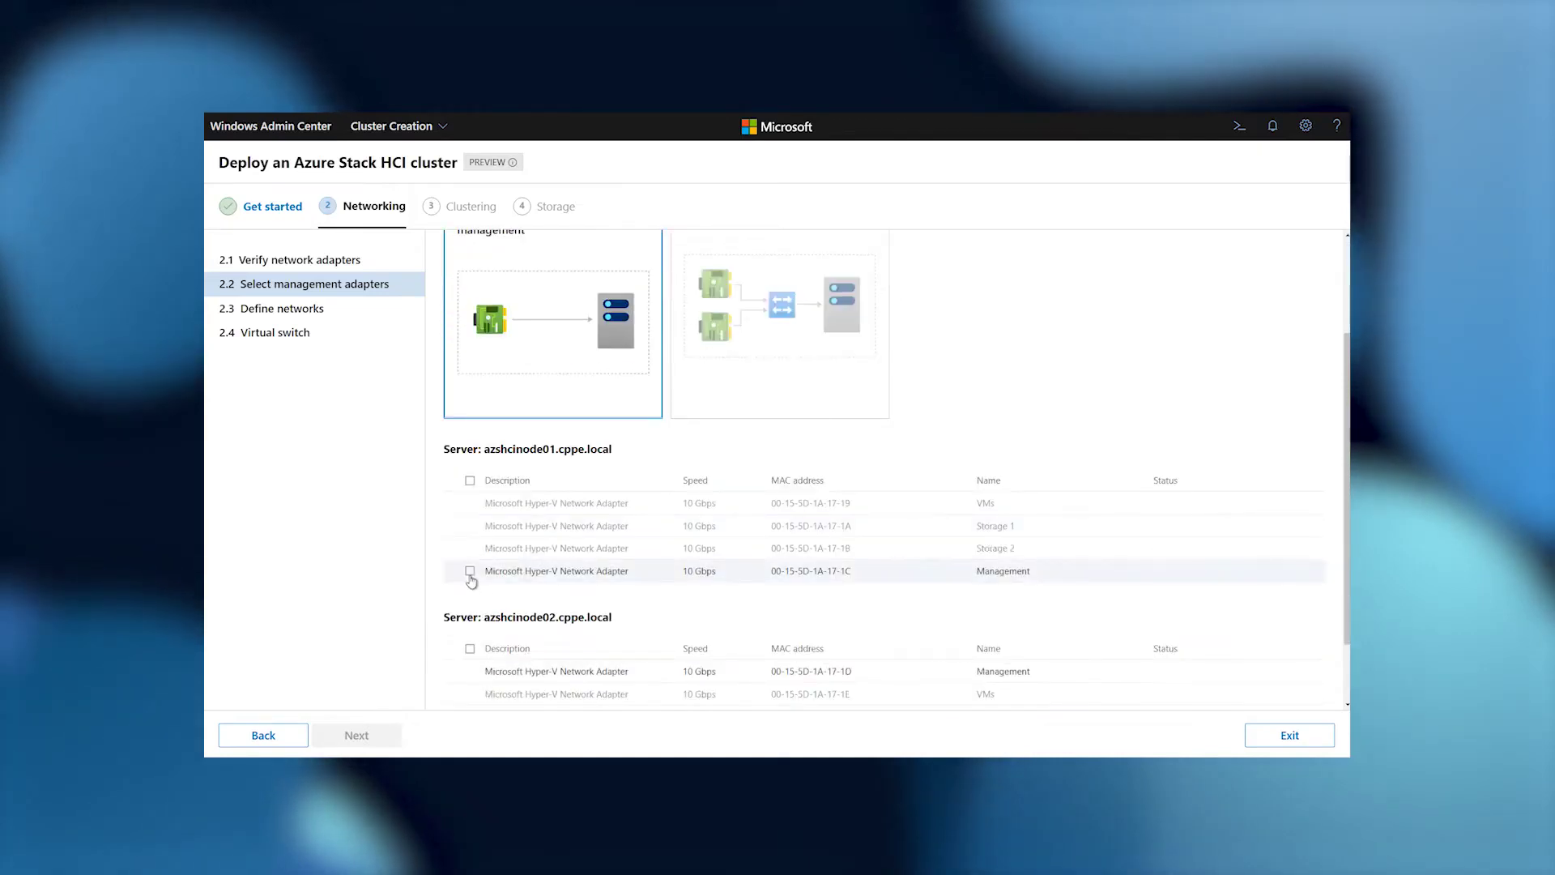
pyautogui.click(470, 571)
pyautogui.scroll(-2, 470, 583)
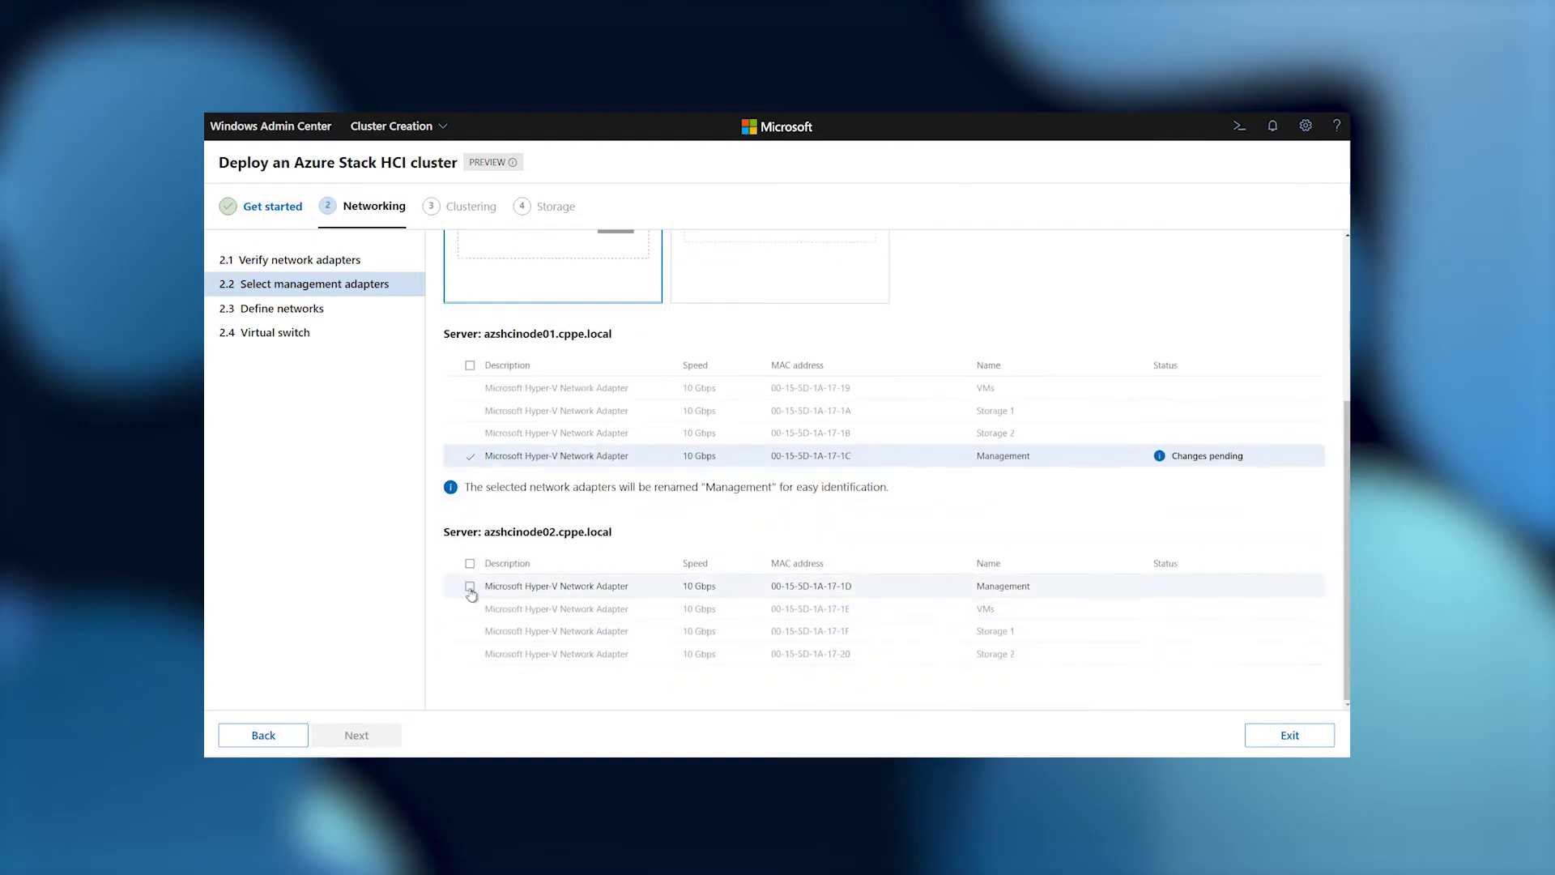
pyautogui.scroll(-1, 518, 673)
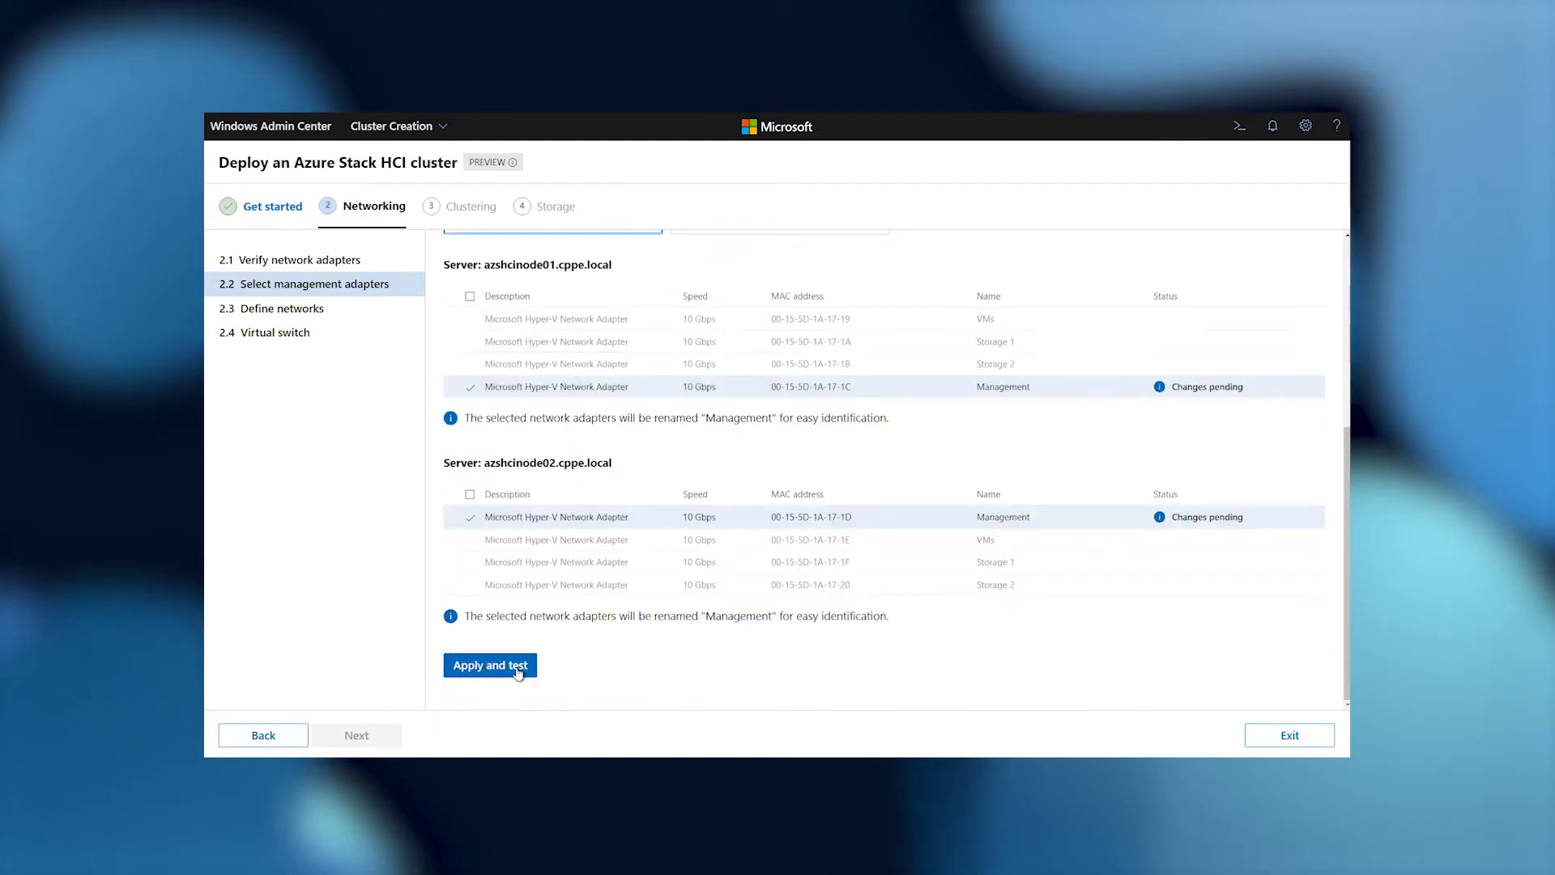
pyautogui.click(490, 666)
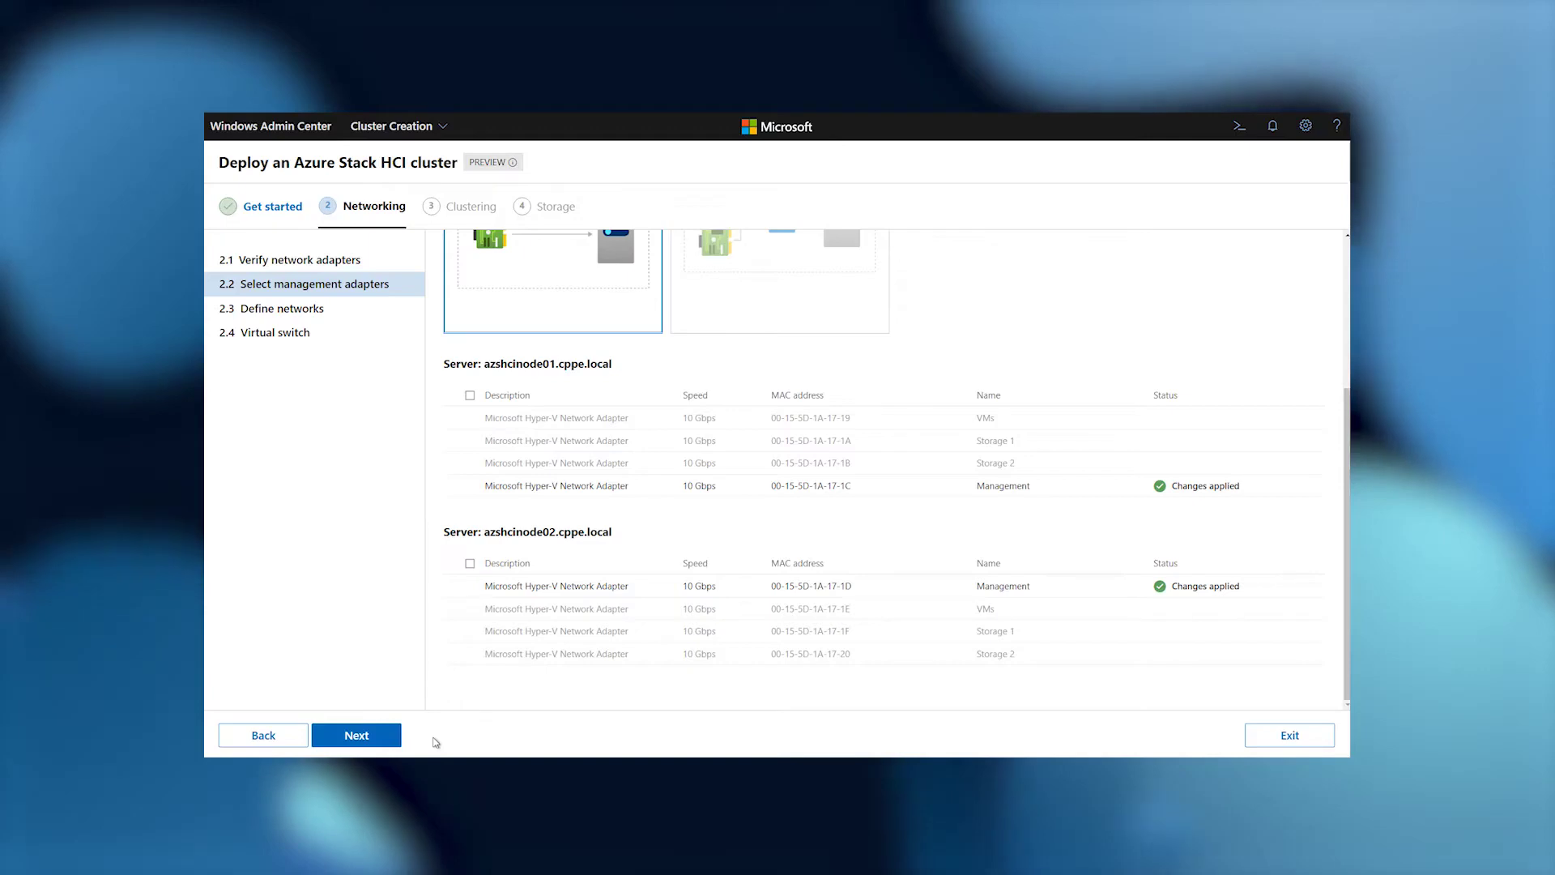
pyautogui.click(391, 735)
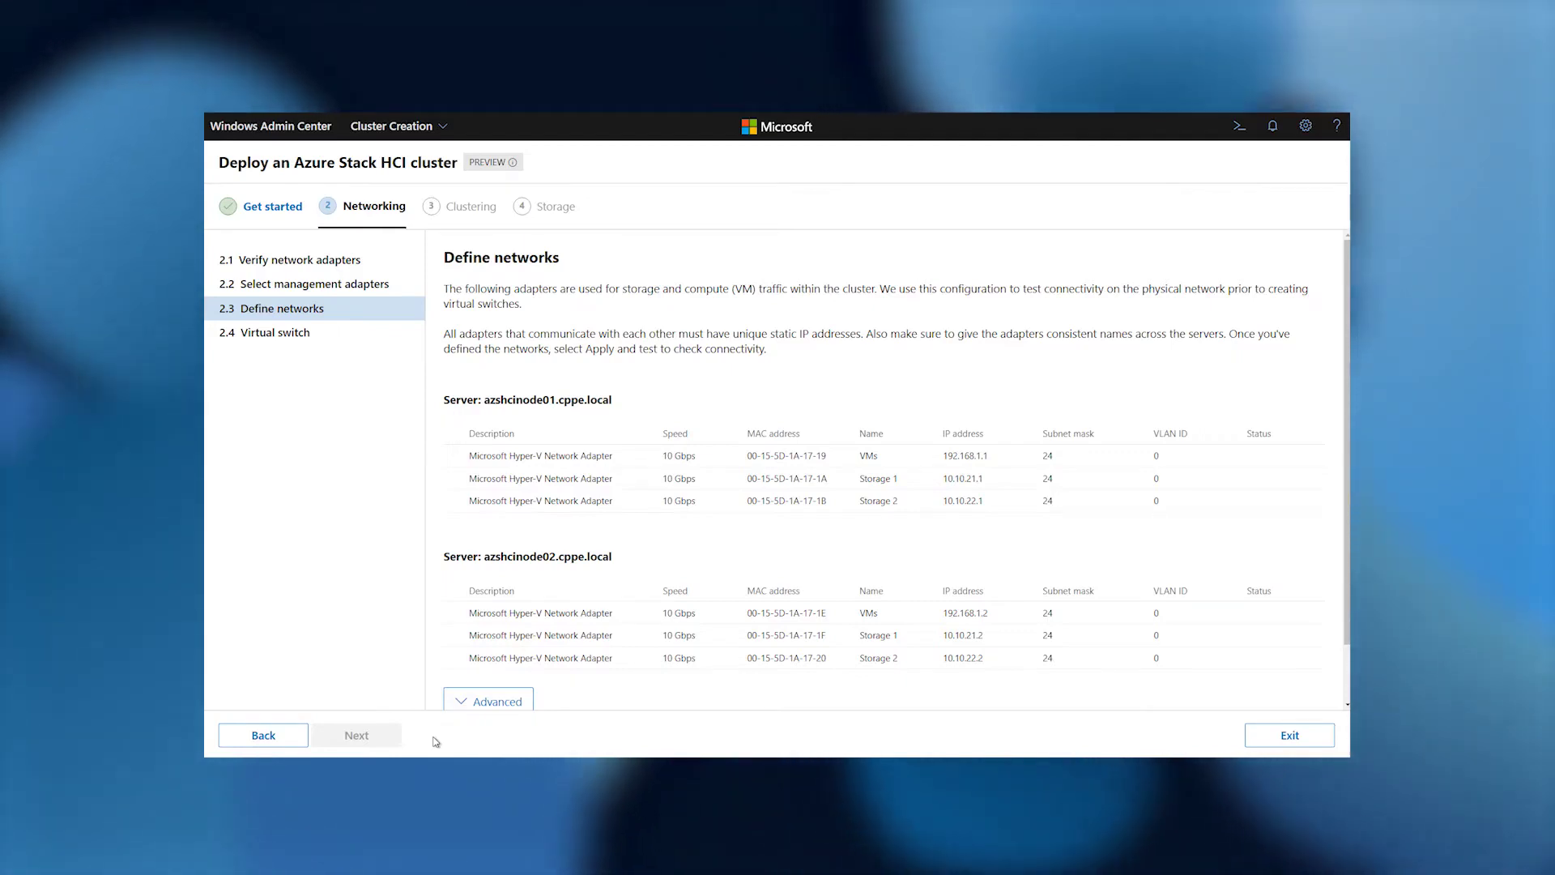
pyautogui.scroll(-1, 534, 655)
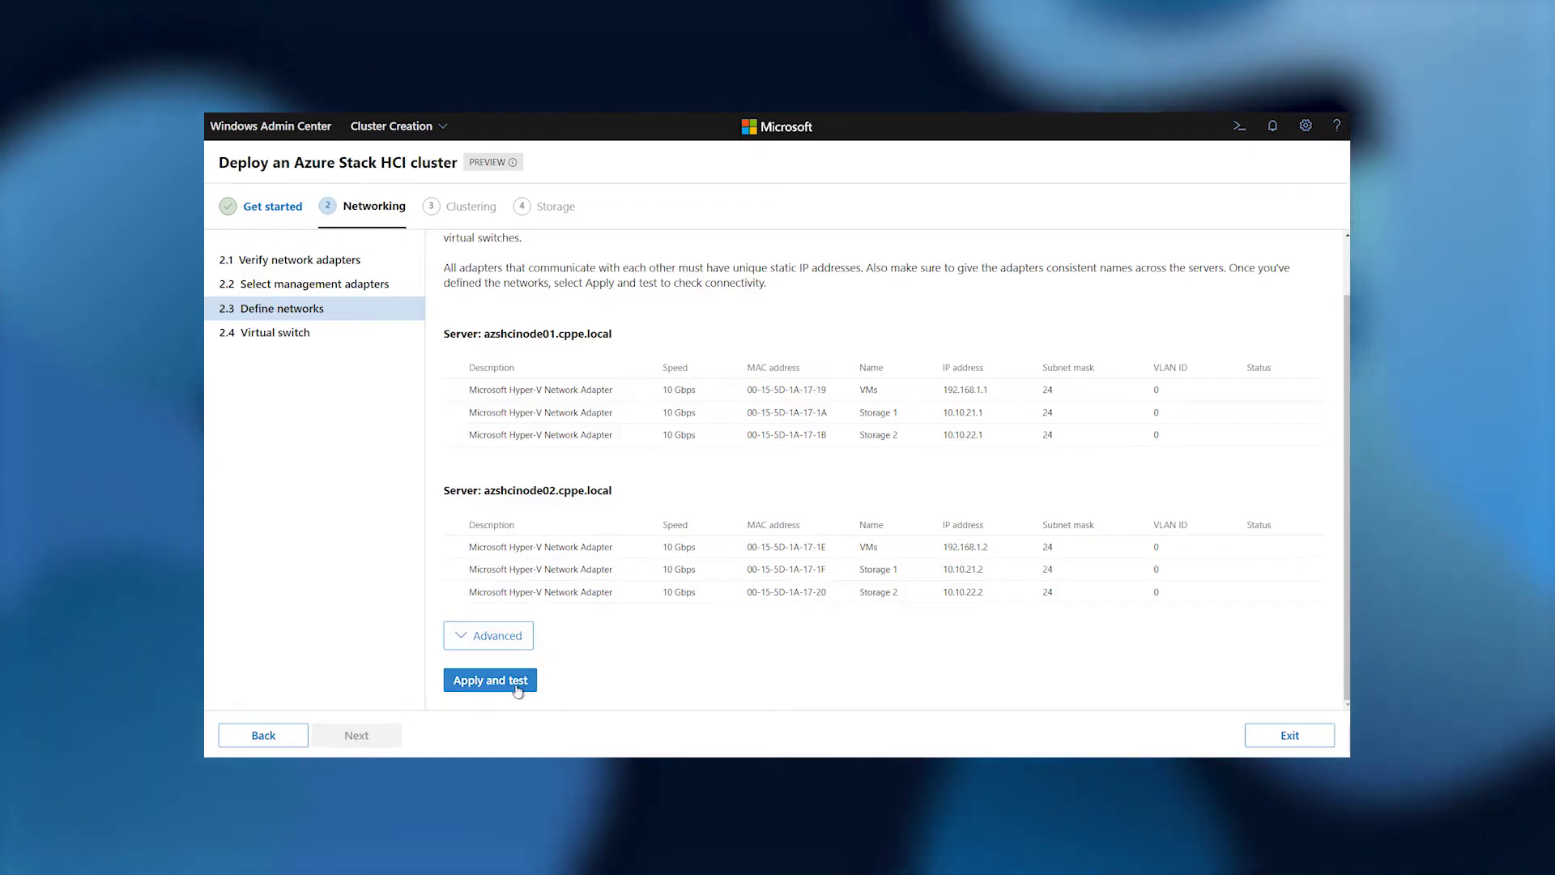
# Test the VMs and Storage network definitions, then pick one virtual switch for compute only.
pyautogui.click(478, 684)
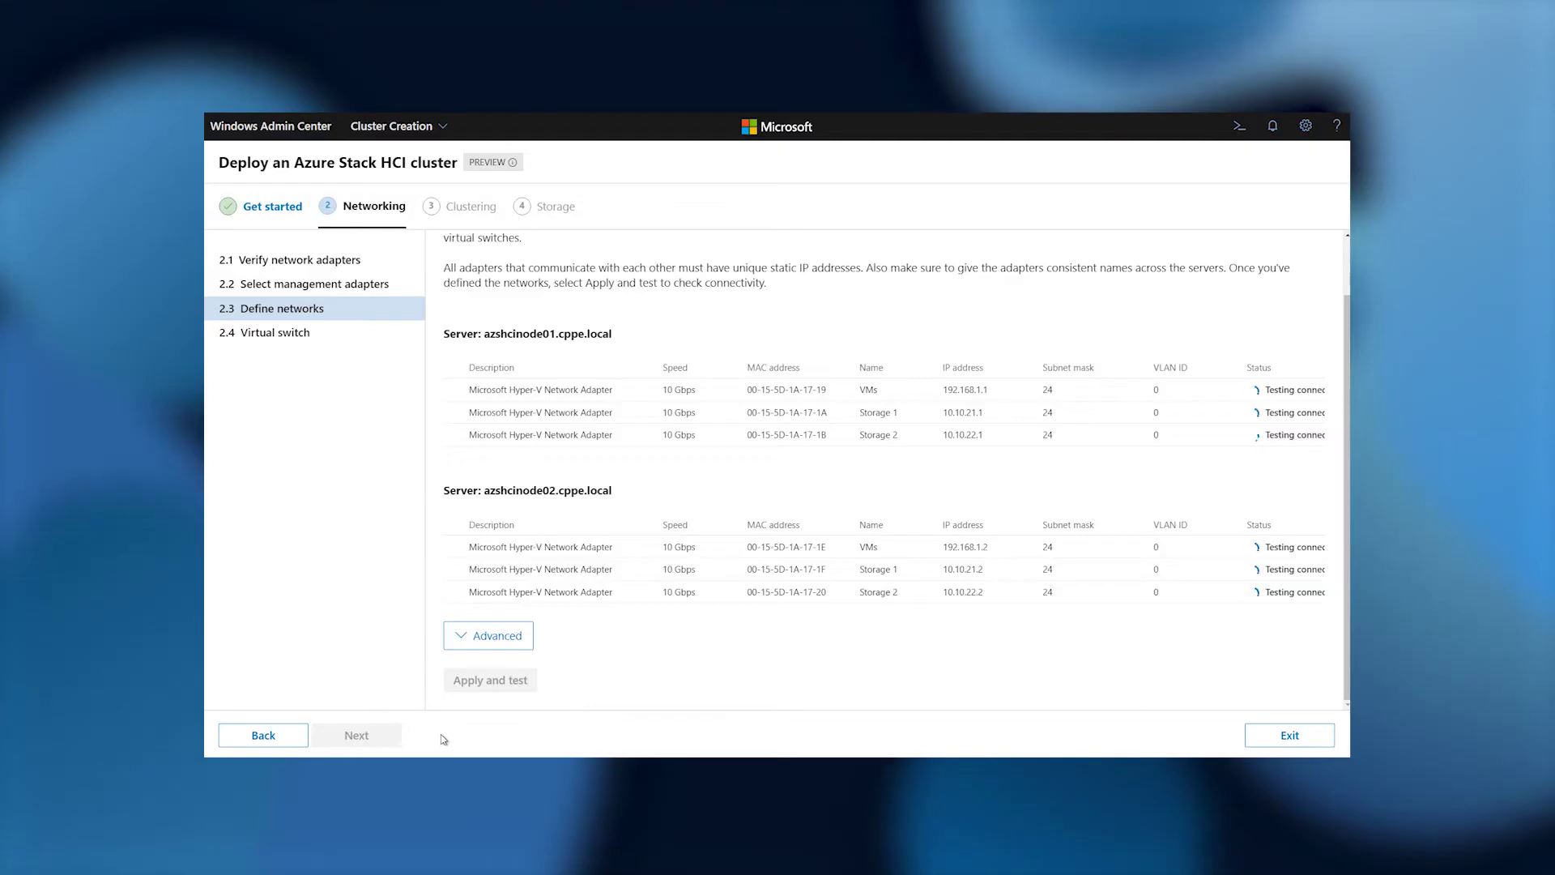
pyautogui.click(392, 737)
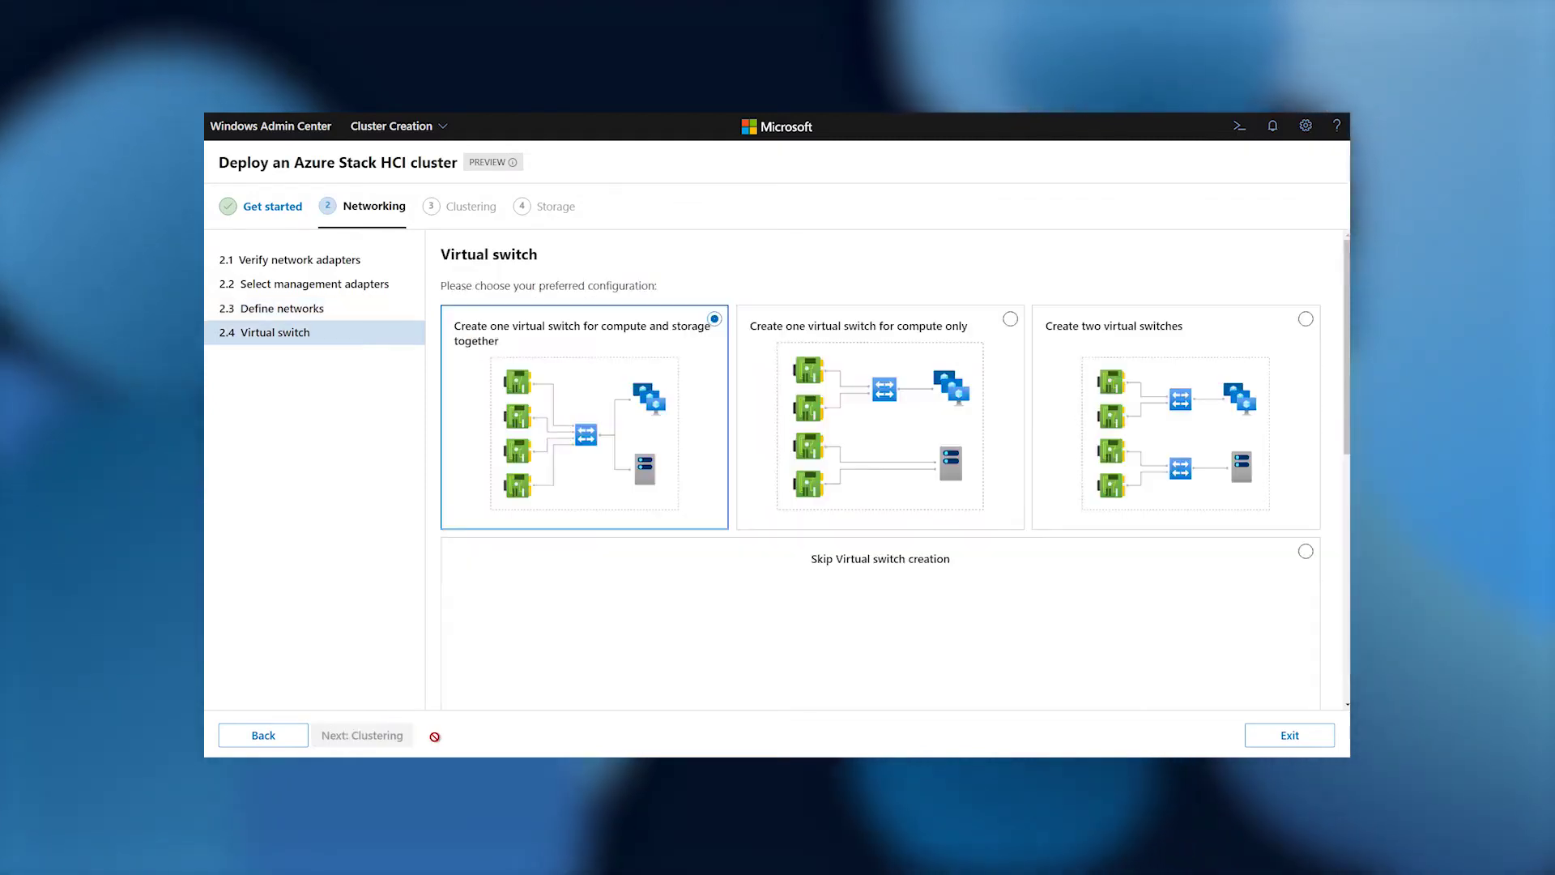
pyautogui.click(785, 416)
# Team both nodes' VMs adapters into the compute switch, pass testing, then start cluster validation.
pyautogui.scroll(-3, 636, 628)
pyautogui.scroll(-2, 628, 642)
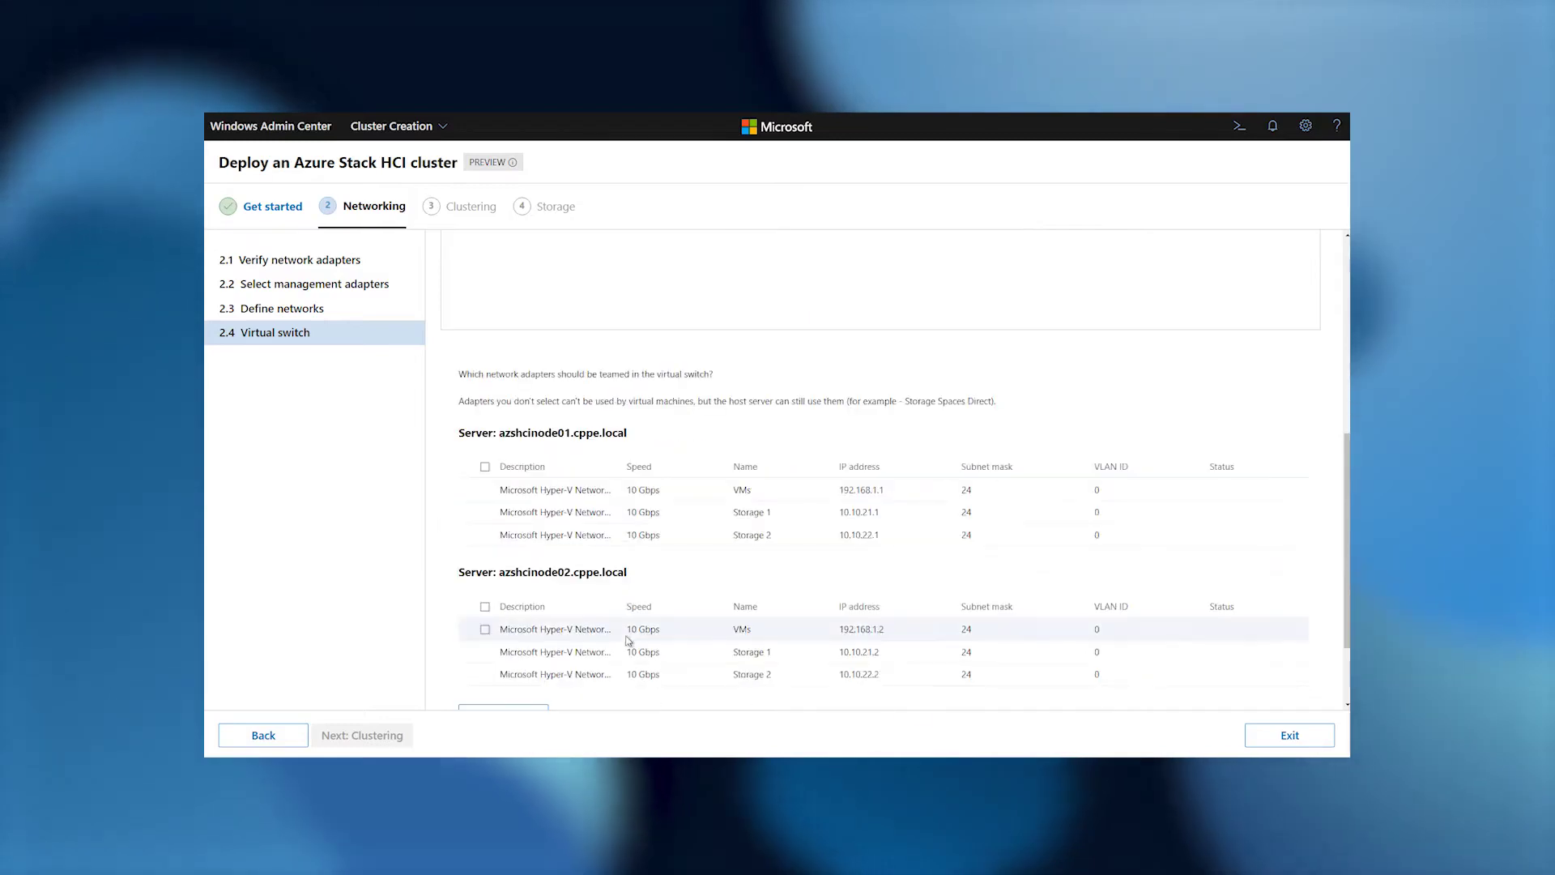
pyautogui.click(485, 490)
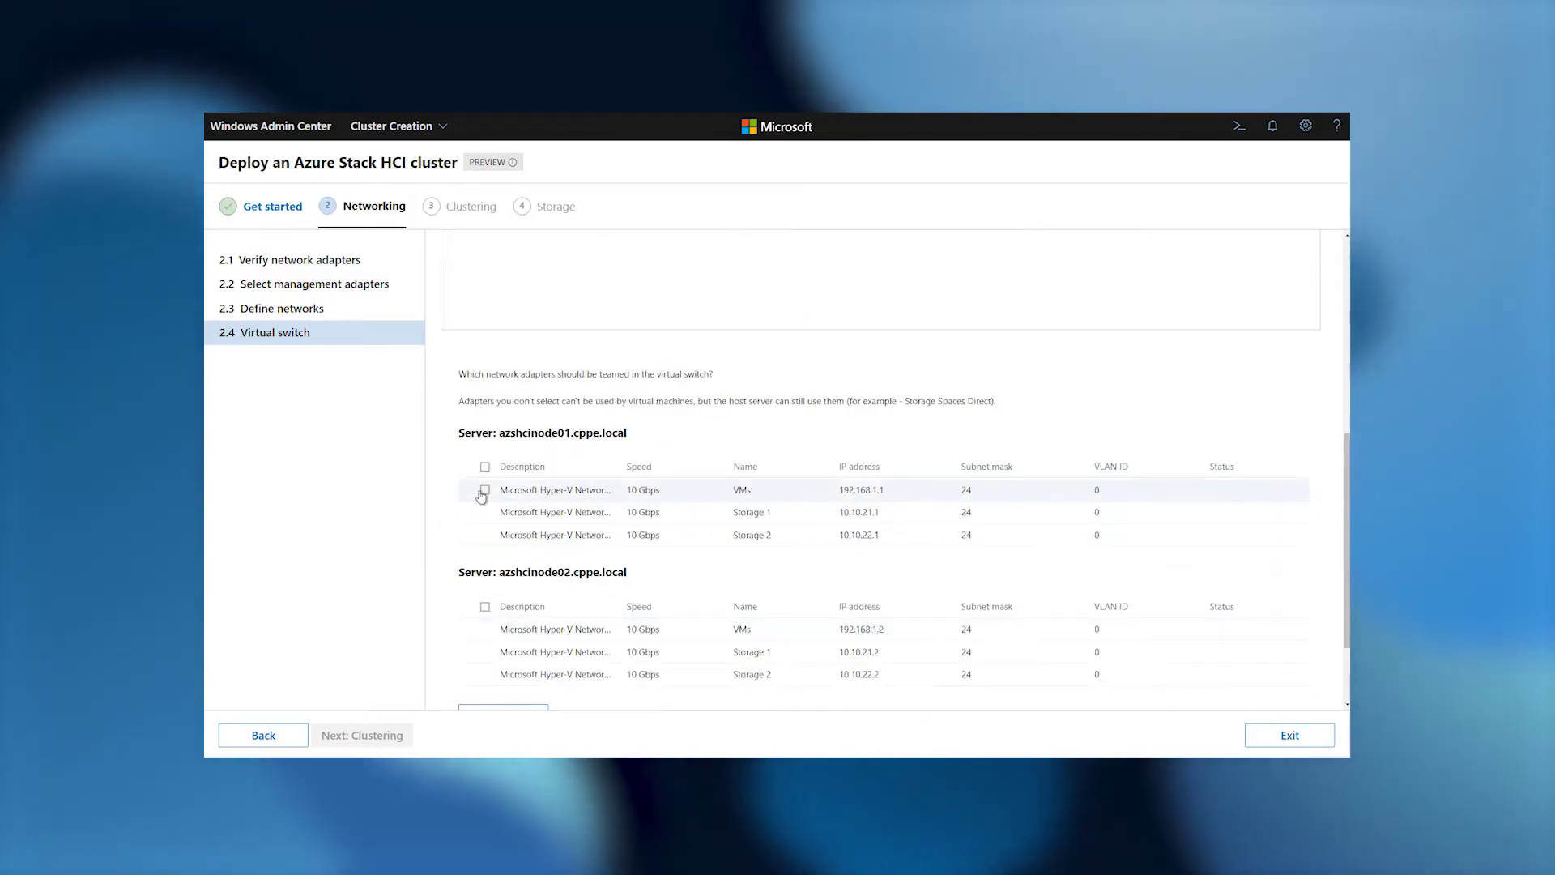
pyautogui.click(485, 629)
pyautogui.scroll(-2, 648, 696)
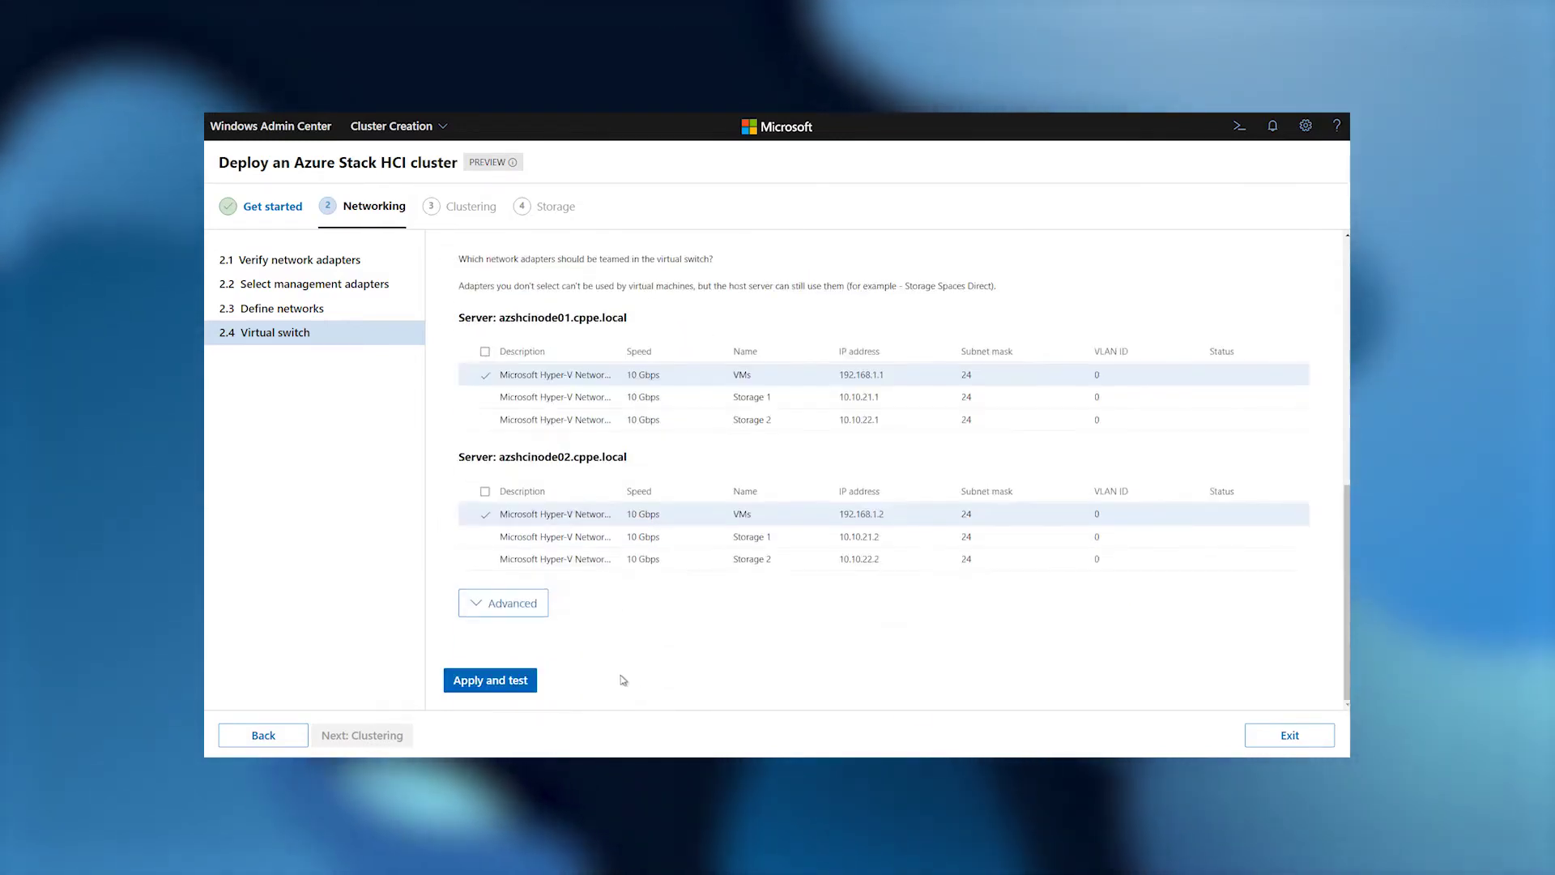
pyautogui.click(501, 684)
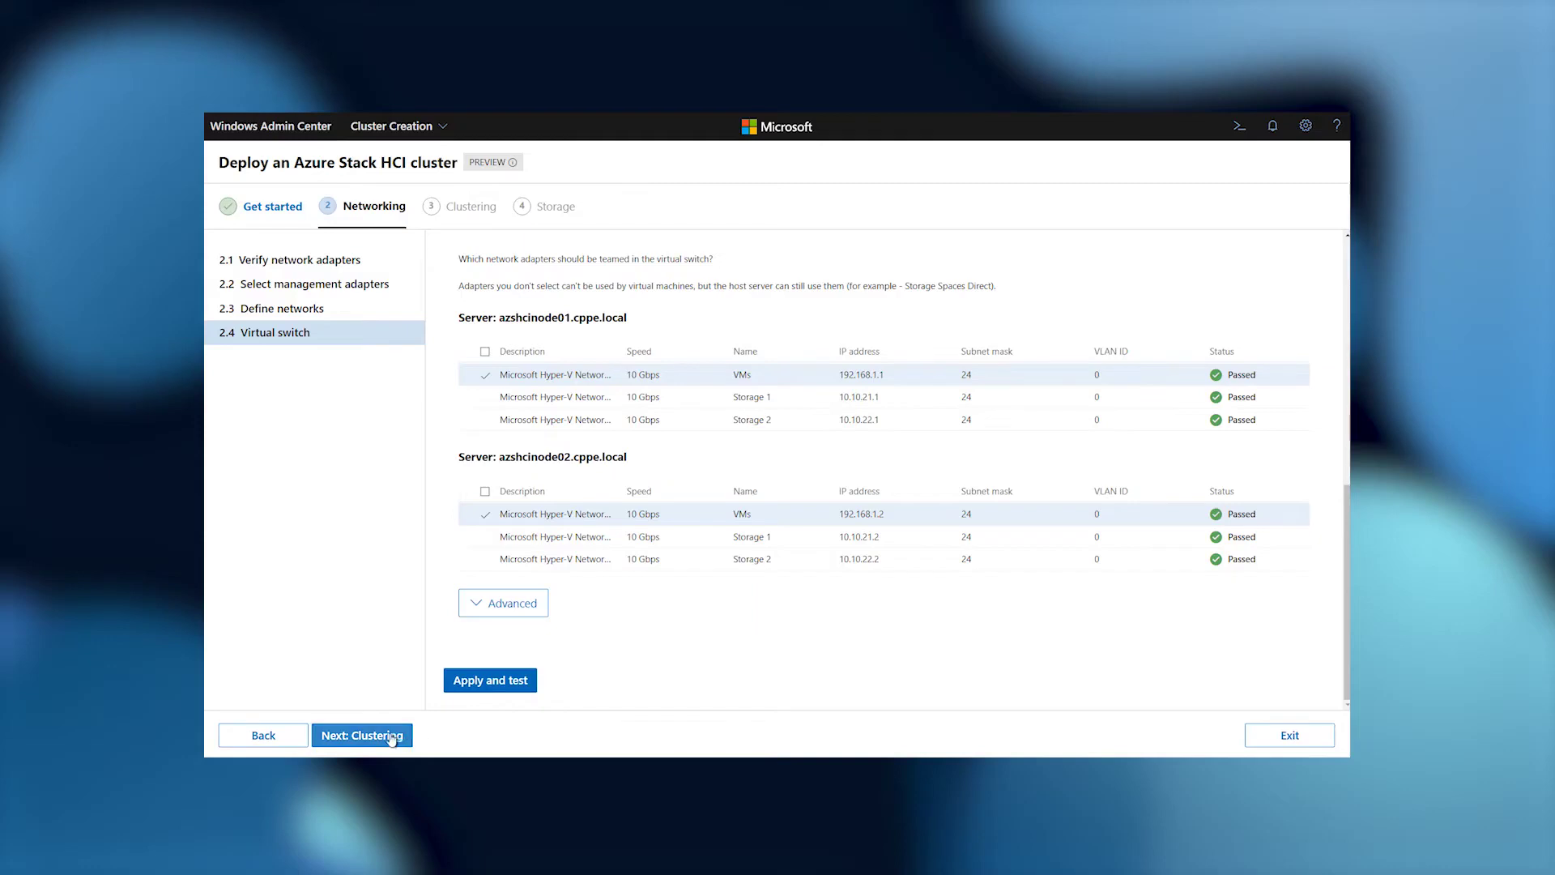
pyautogui.click(391, 735)
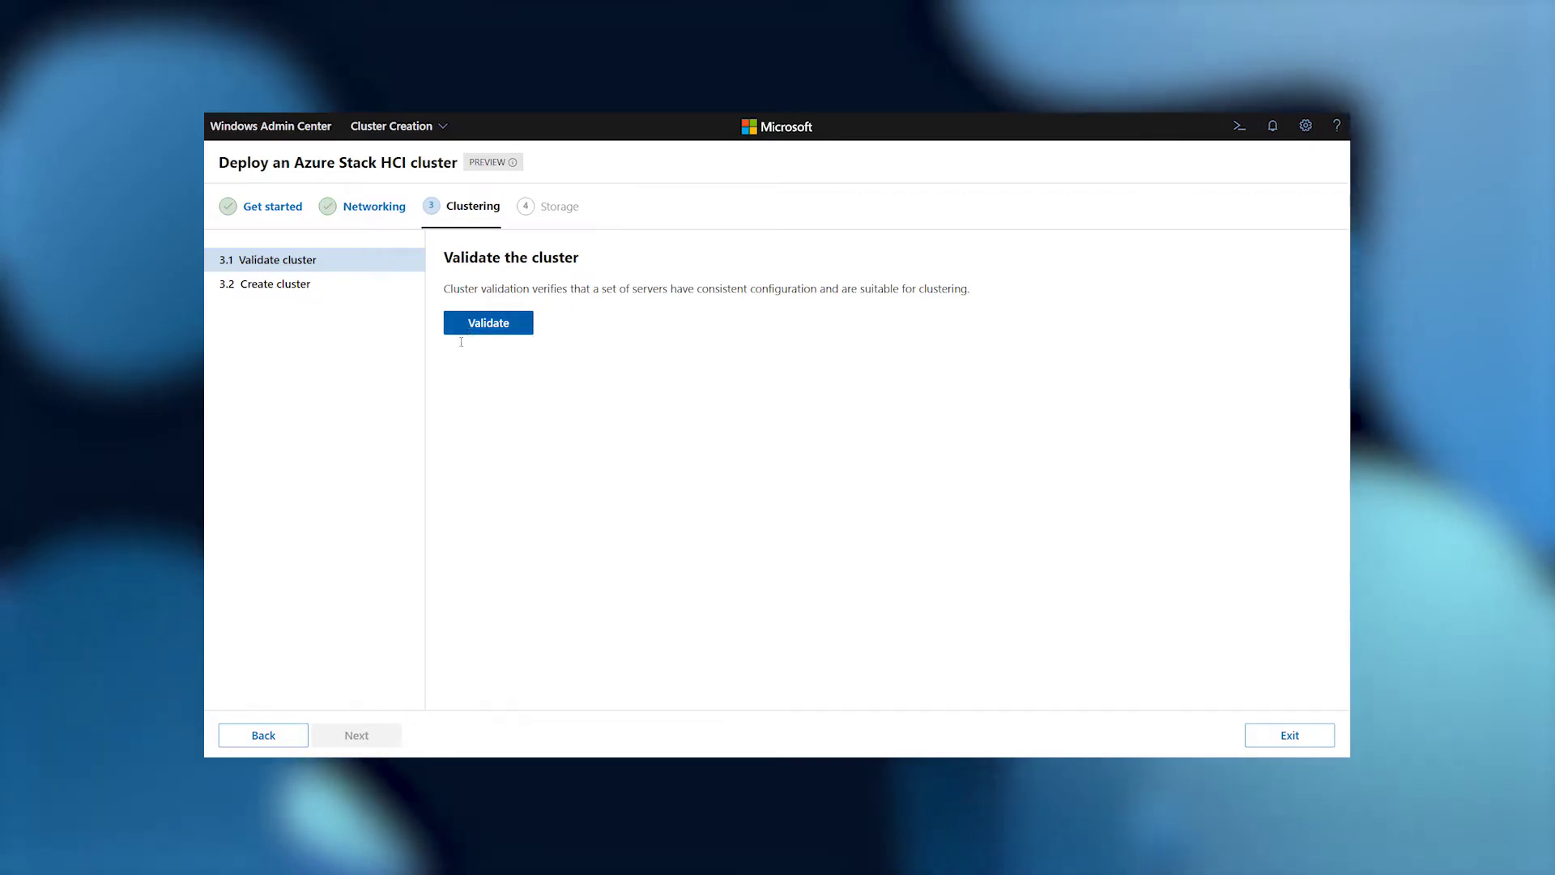
pyautogui.click(478, 324)
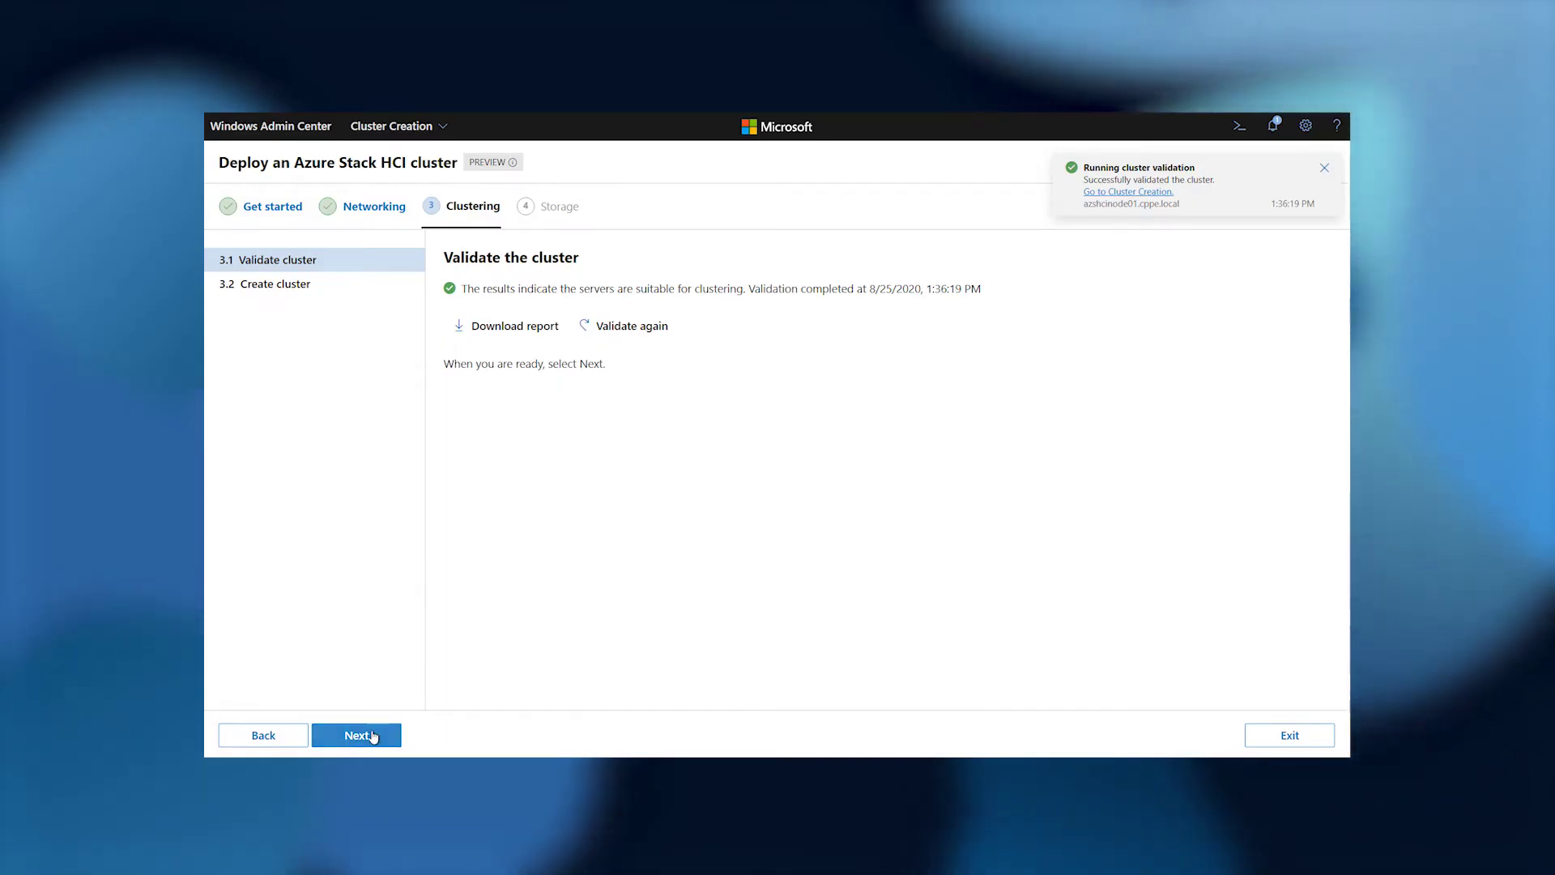
# Proceed from the successful cluster validation to the 3.2 Create cluster step.
pyautogui.click(374, 736)
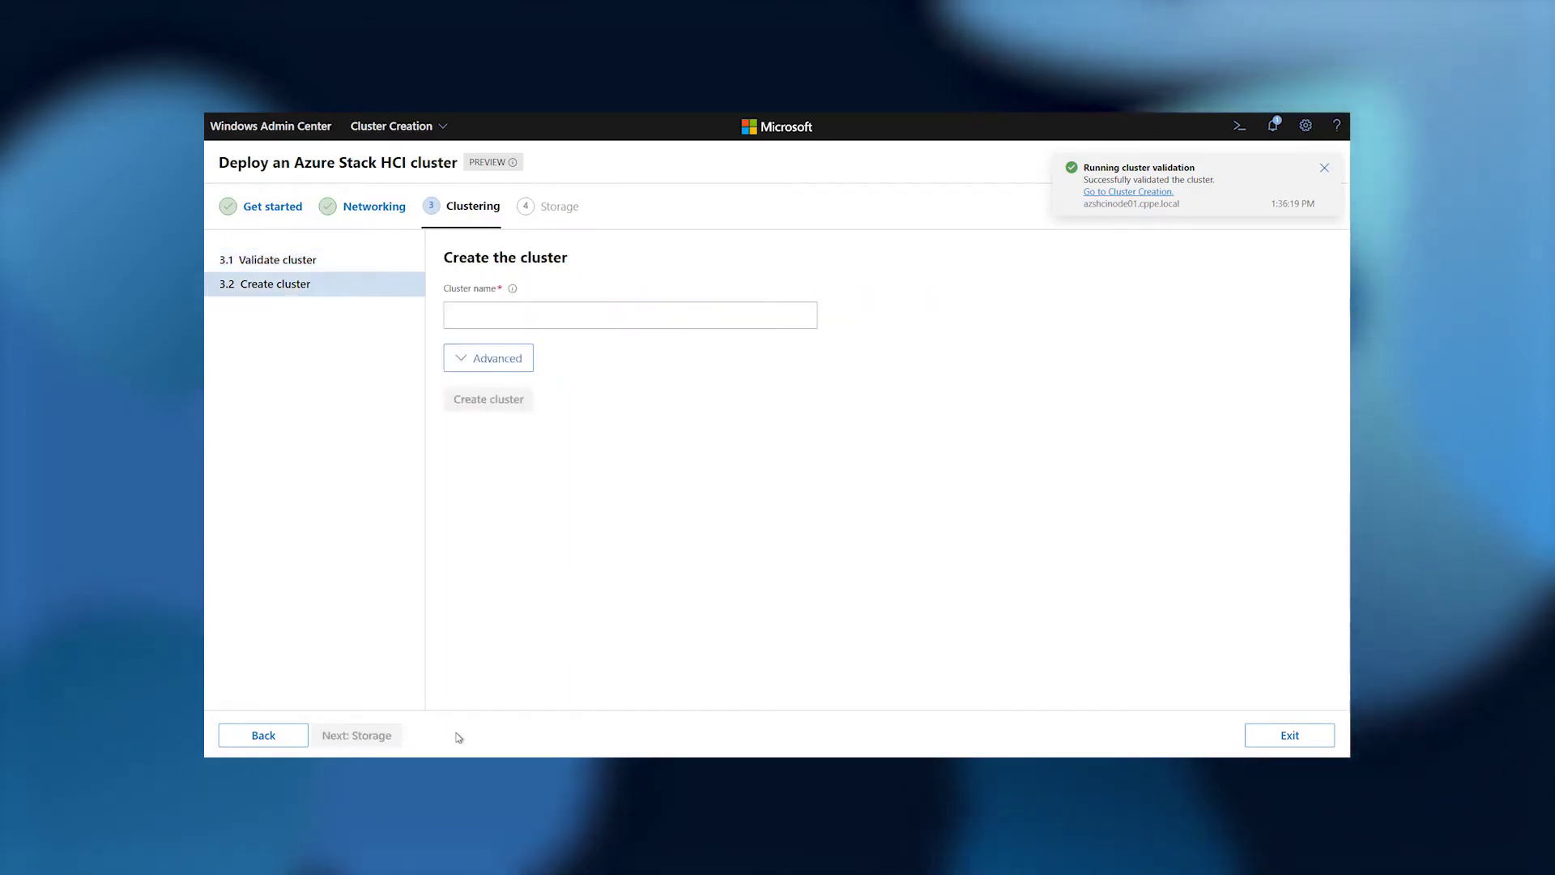
# Create cluster AZSHCICLUS01 with static IP 172.21.26.149, then advance to the Storage stage.
pyautogui.click(534, 312)
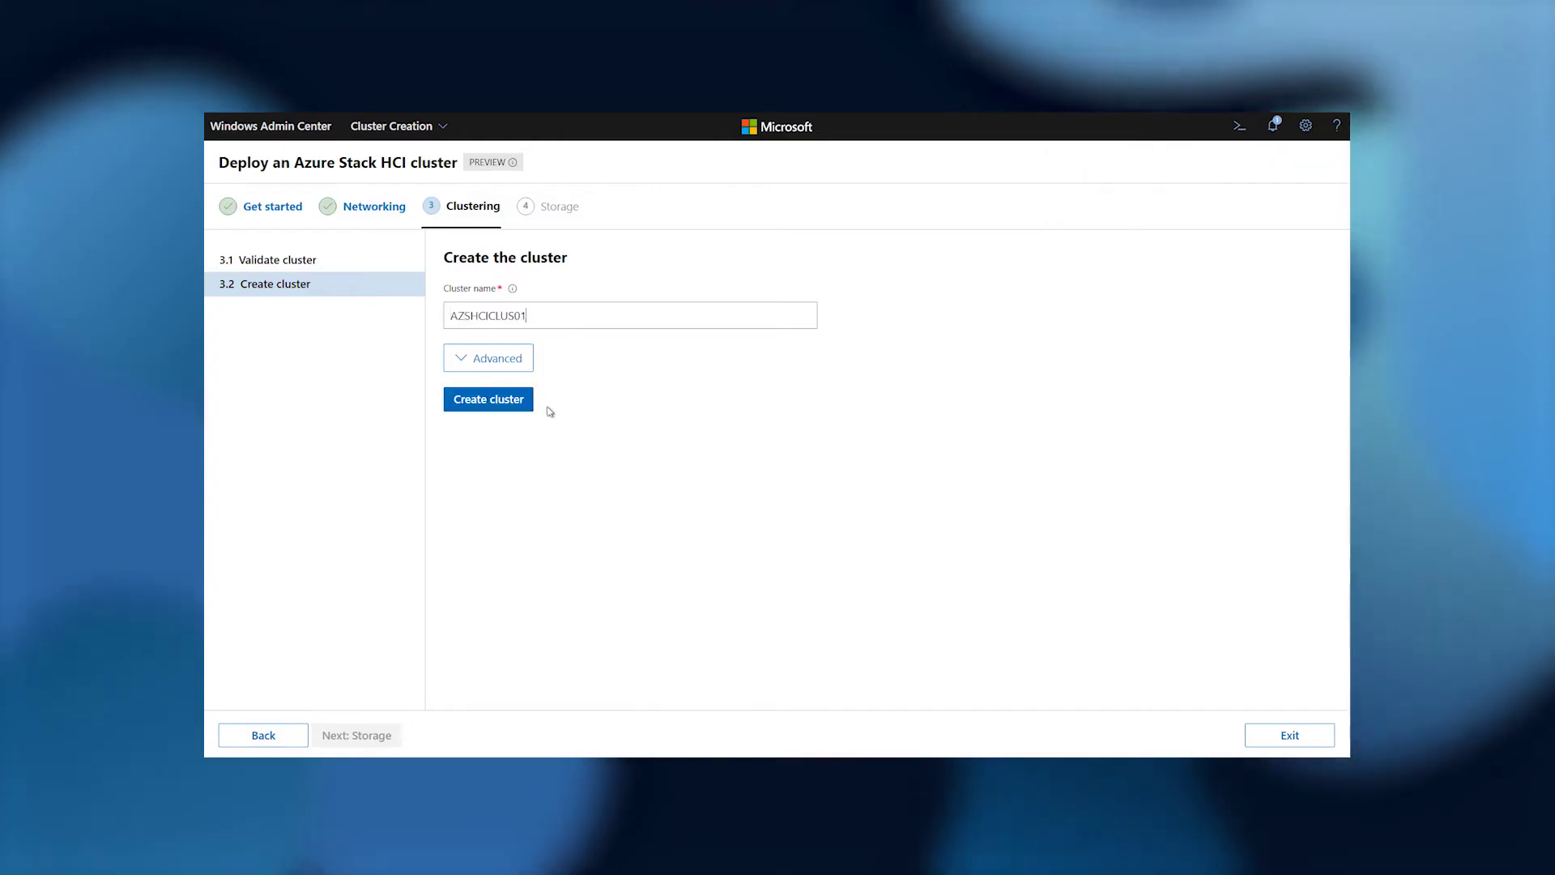
pyautogui.click(474, 366)
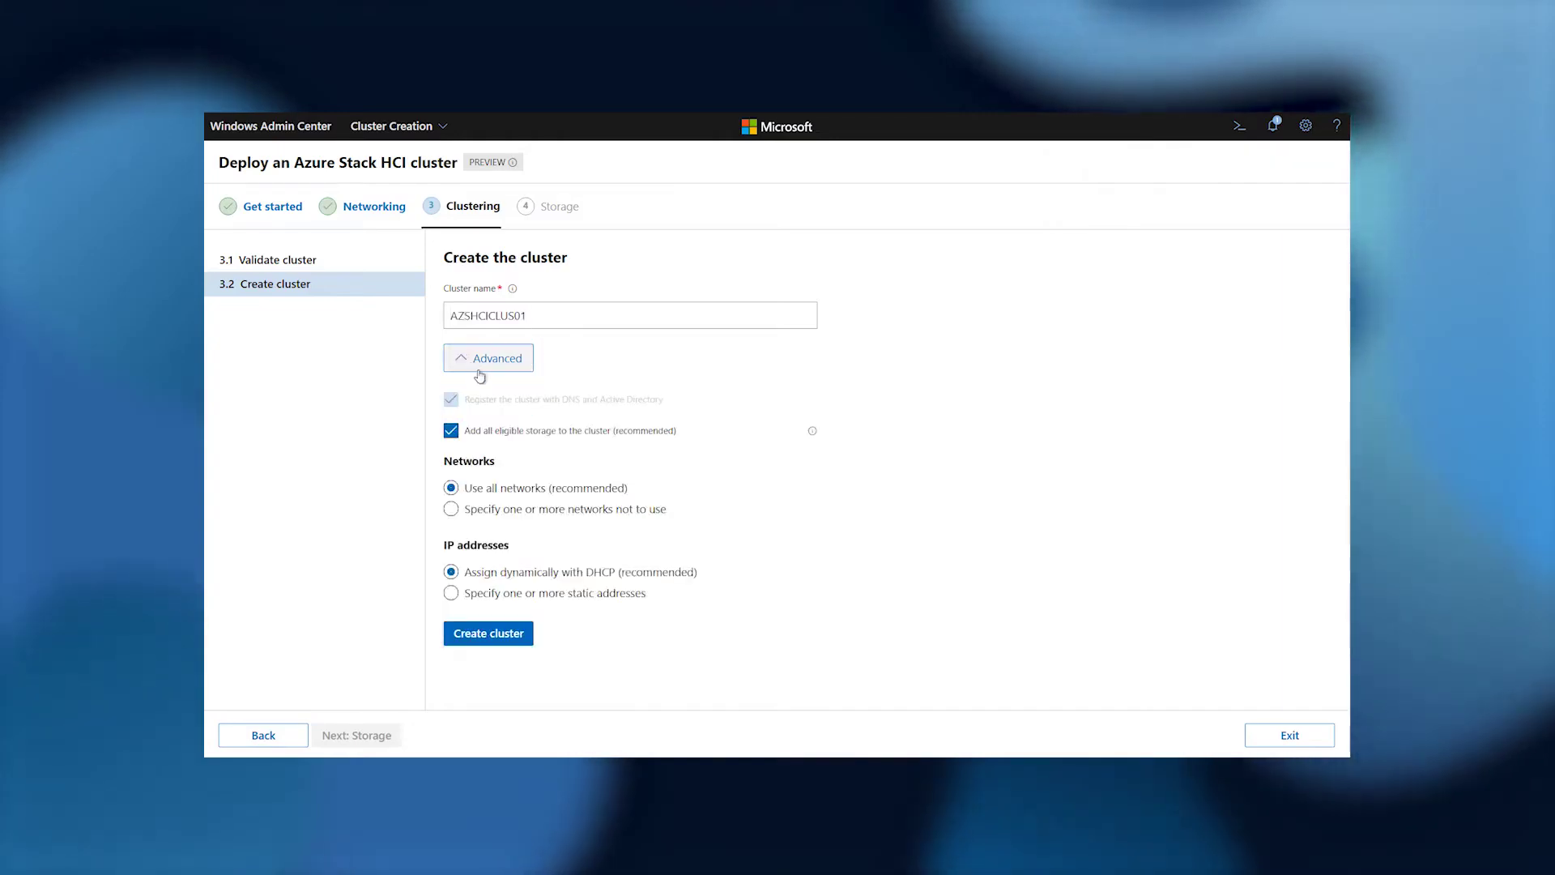
pyautogui.click(468, 599)
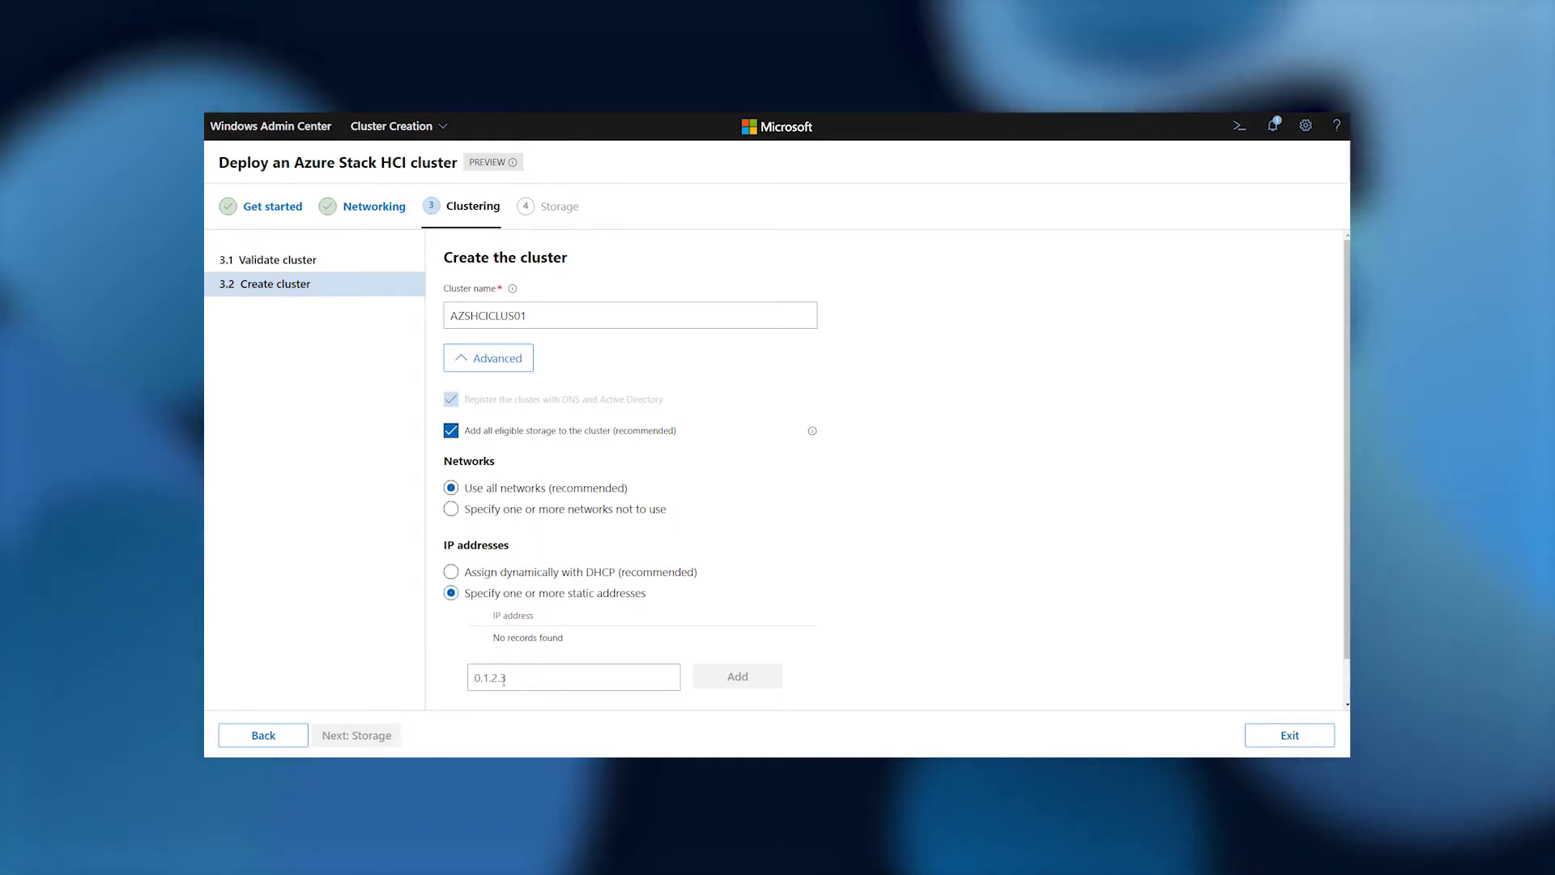
pyautogui.write('172.21.26.149')
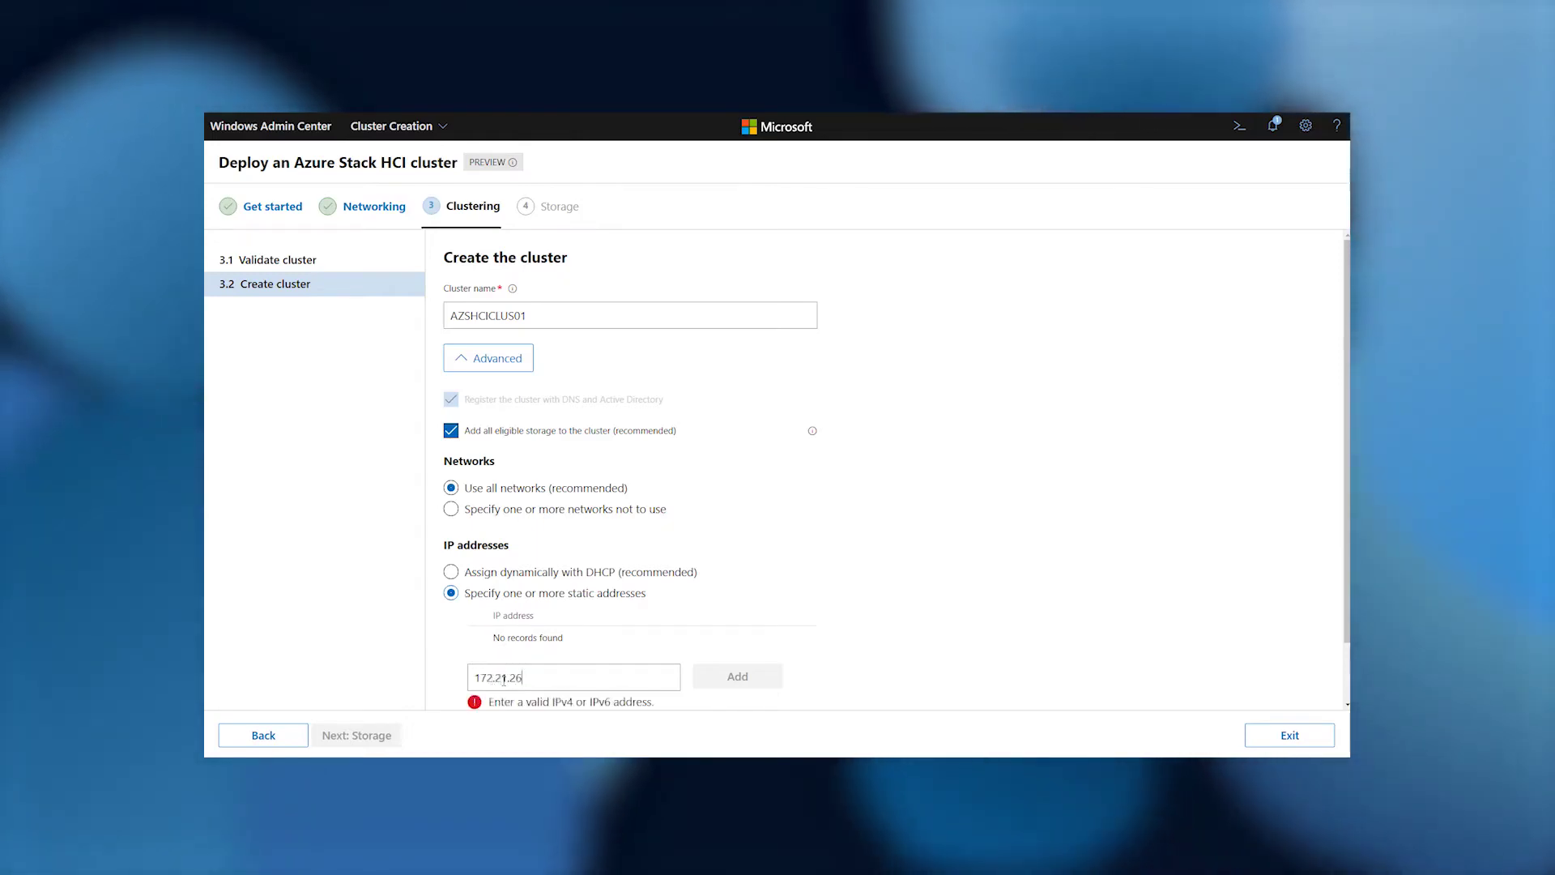
pyautogui.click(733, 676)
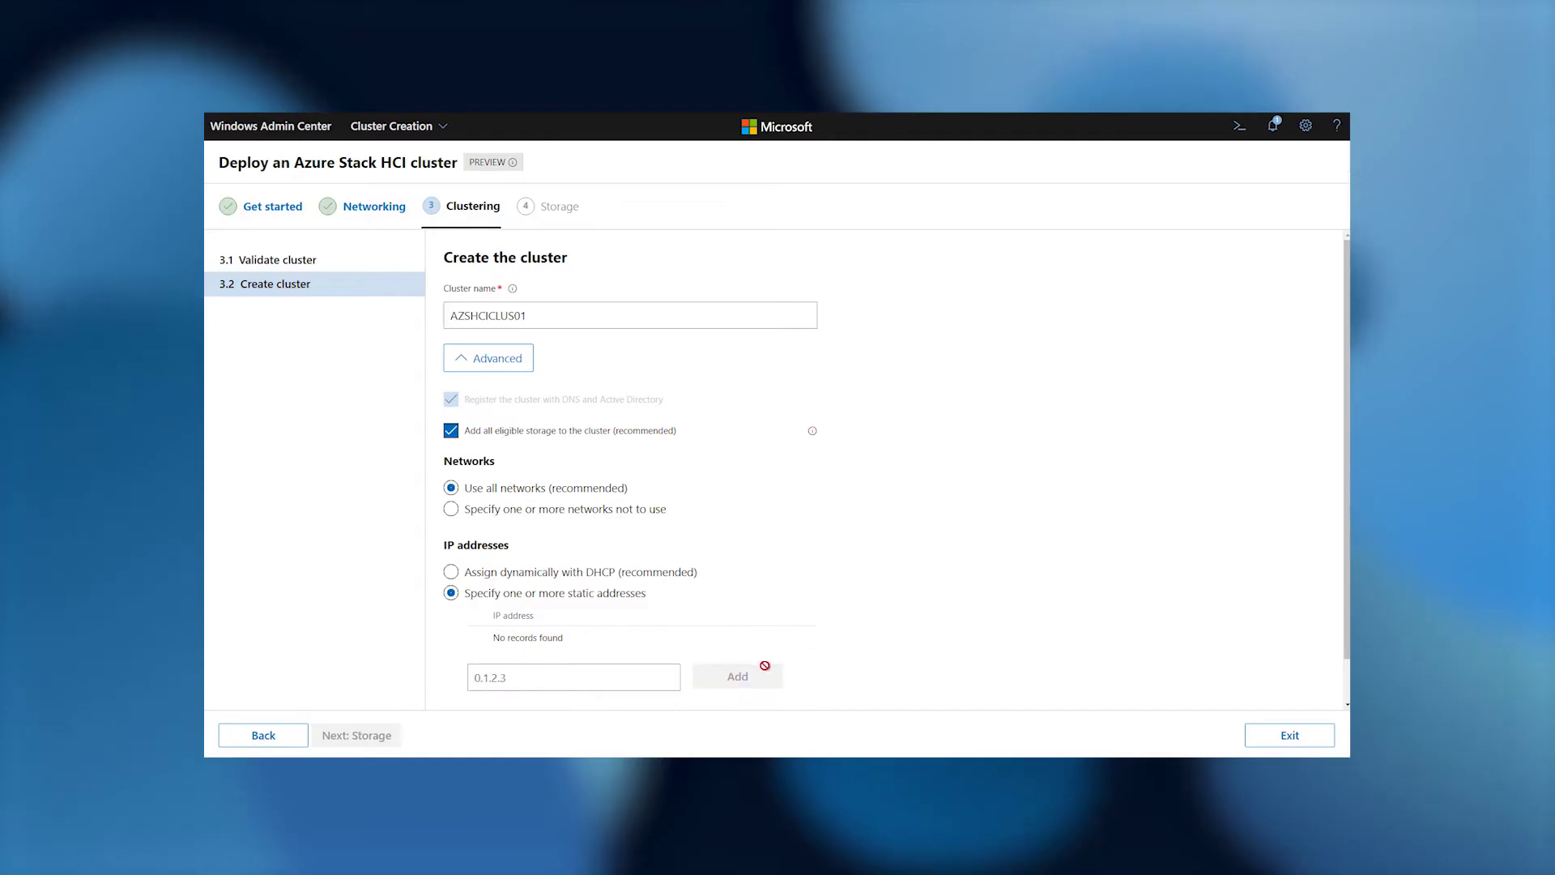
pyautogui.scroll(-1, 708, 694)
pyautogui.click(488, 684)
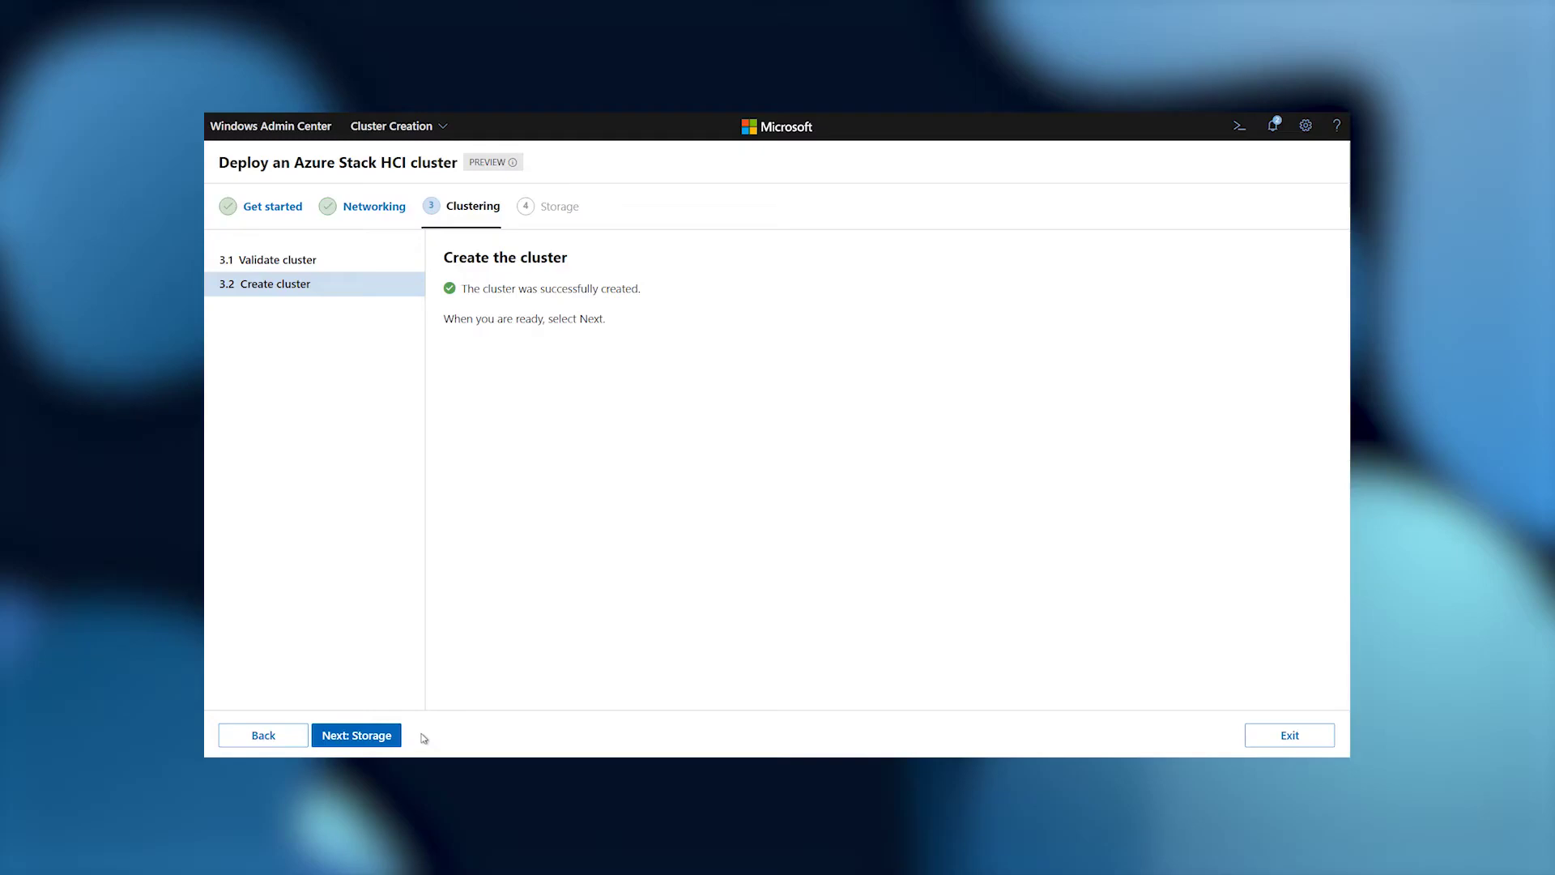
pyautogui.click(397, 735)
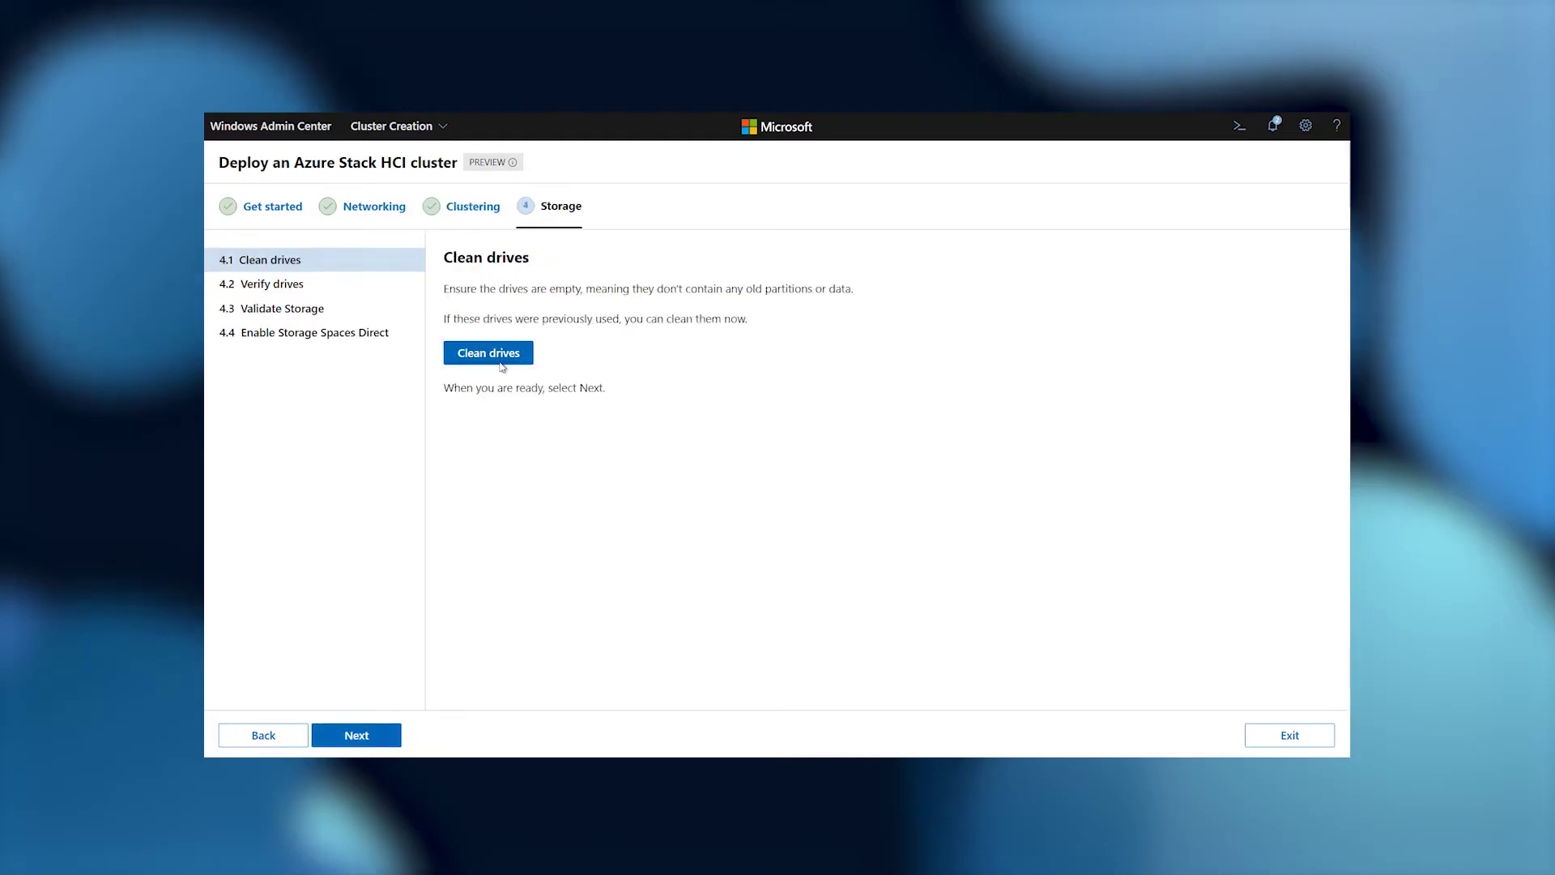
# Clean and verify the drives, validate storage, enable Storage Spaces Direct, and finish the wizard.
pyautogui.click(815, 512)
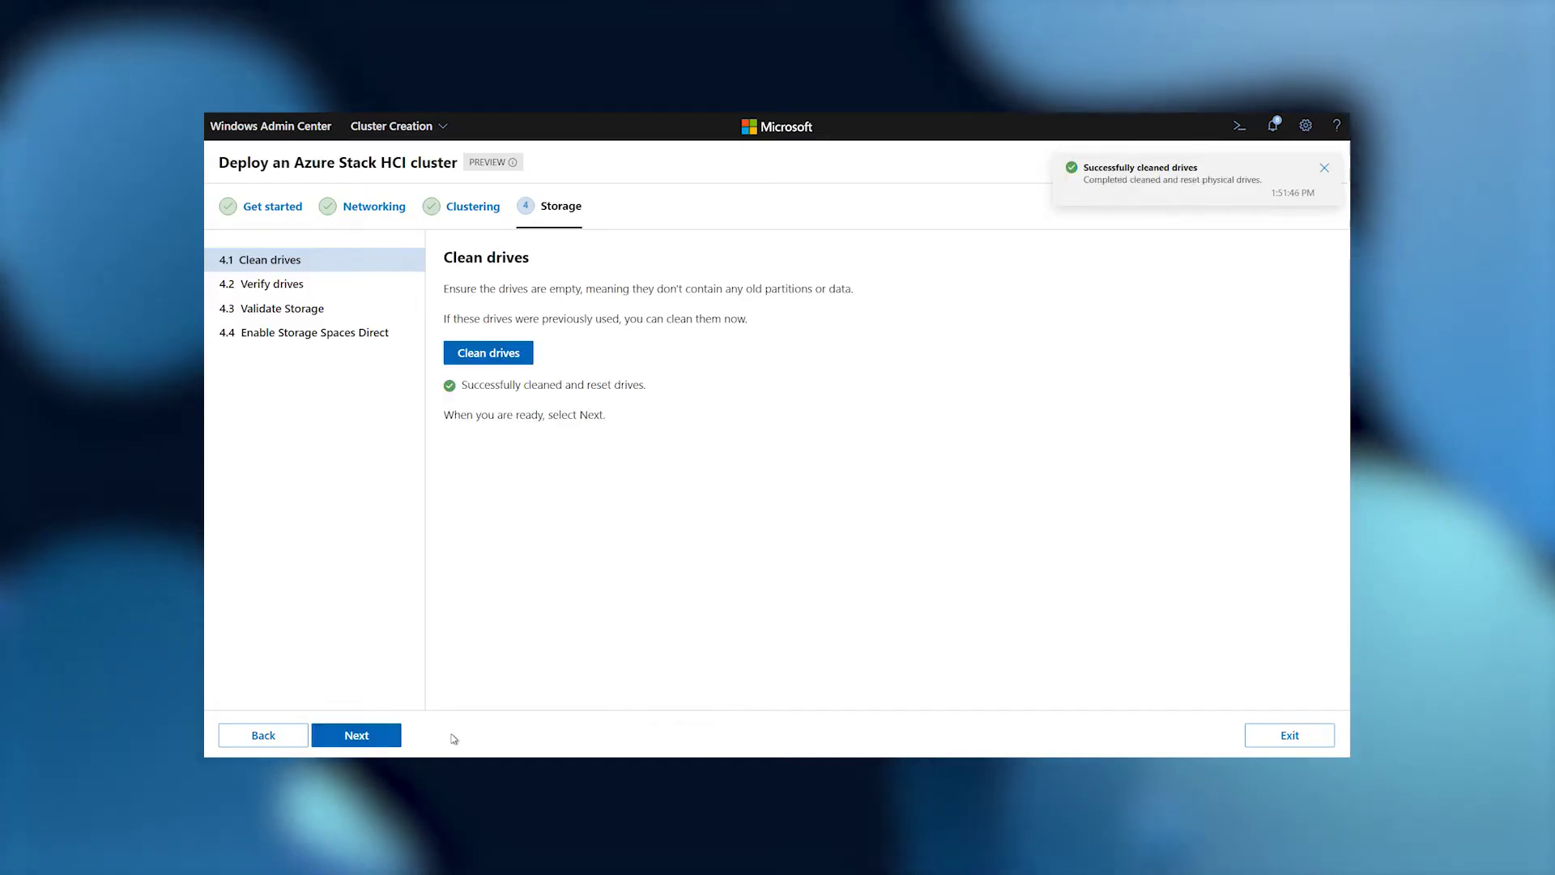
pyautogui.click(358, 734)
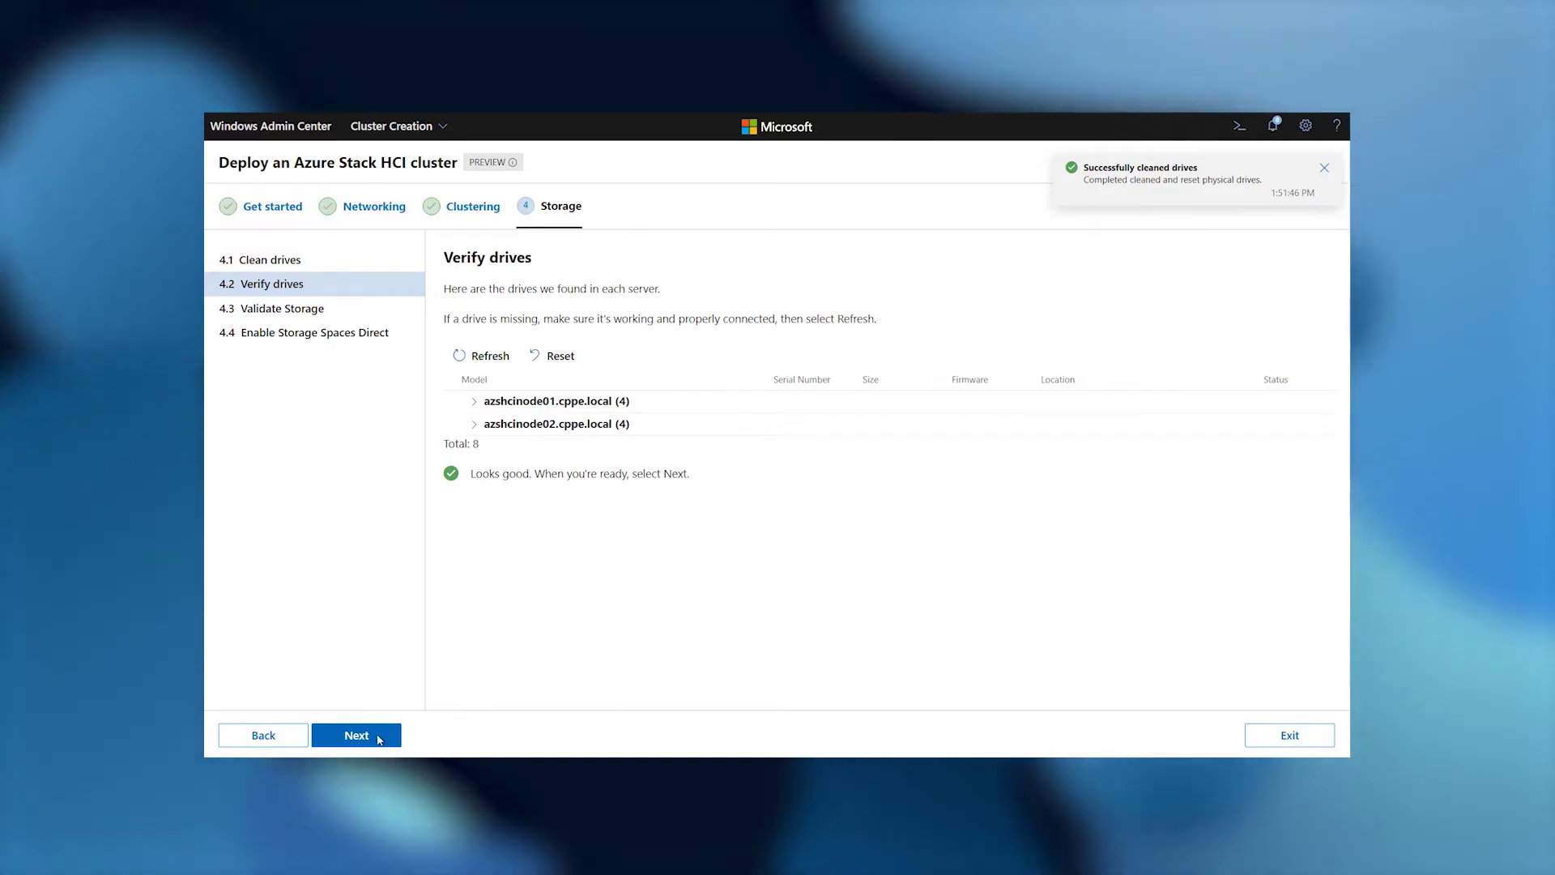
pyautogui.click(378, 739)
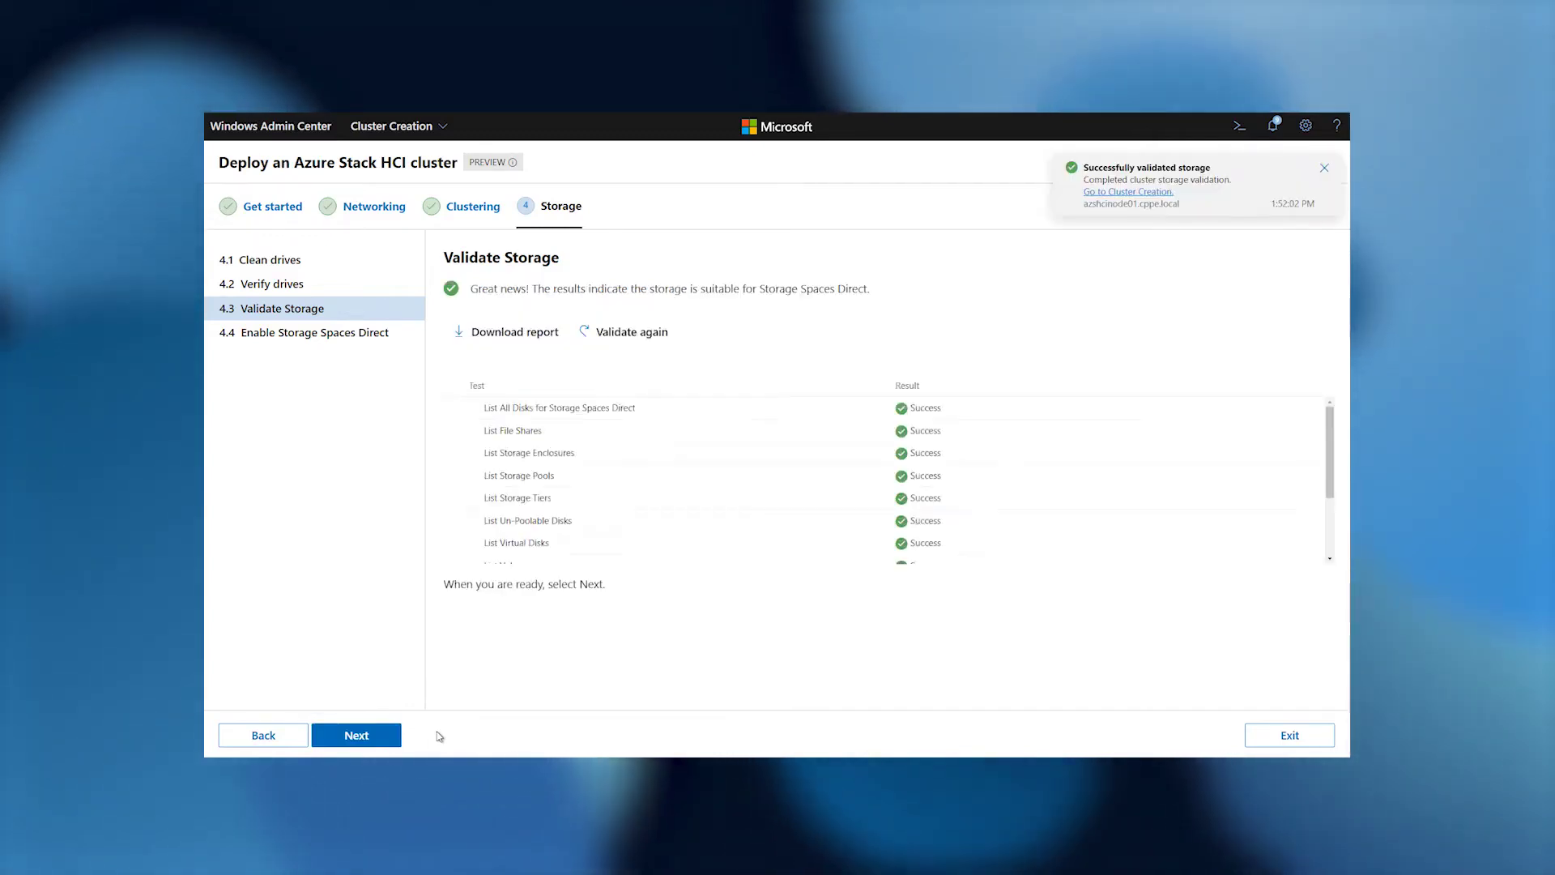
pyautogui.click(388, 743)
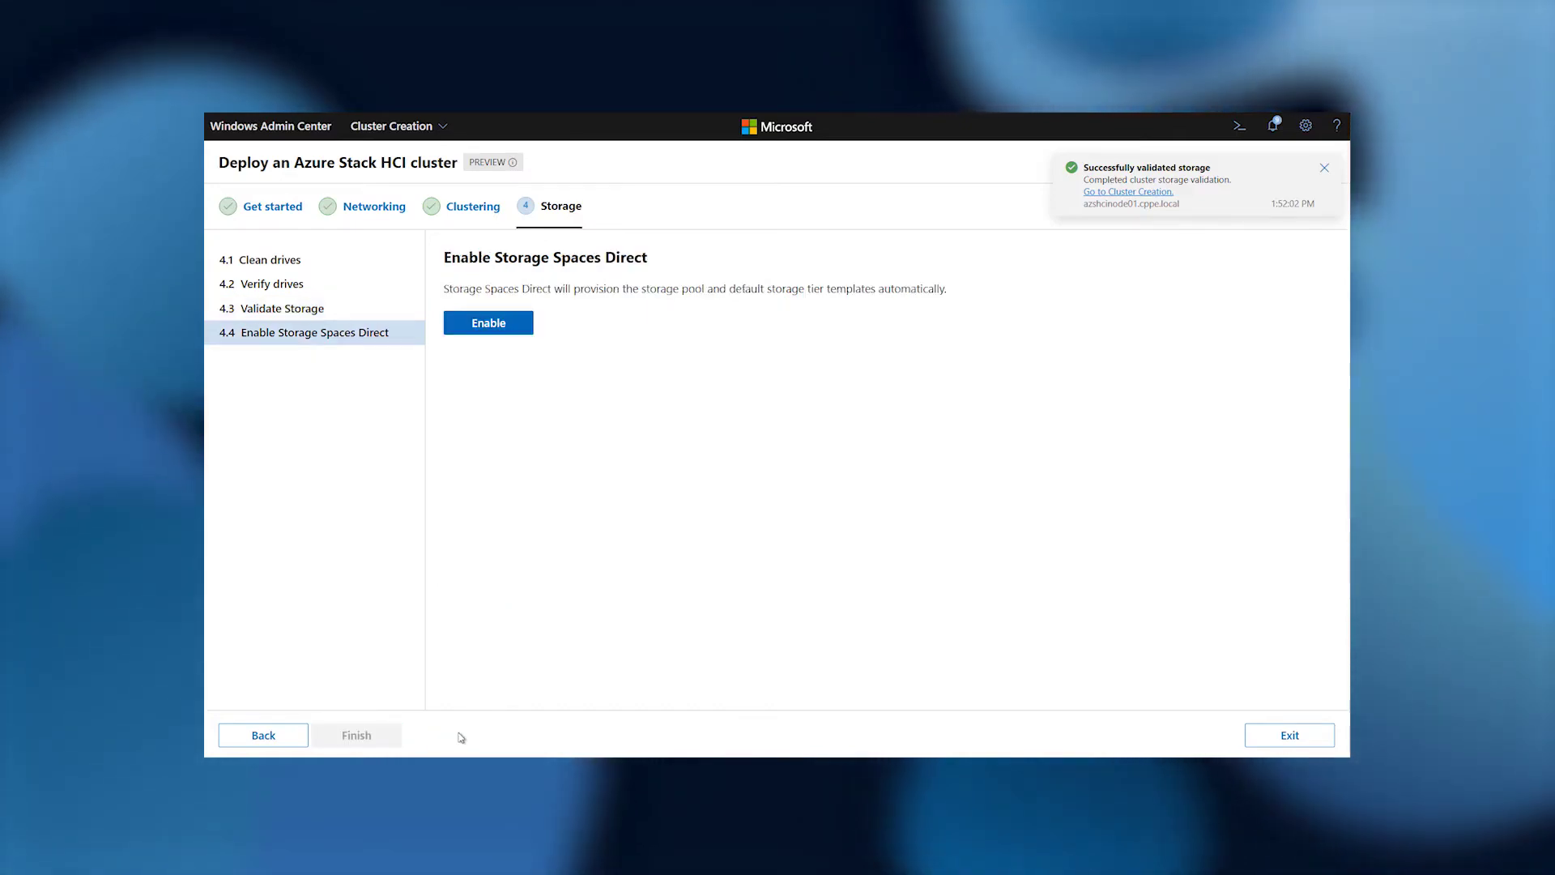
pyautogui.click(500, 329)
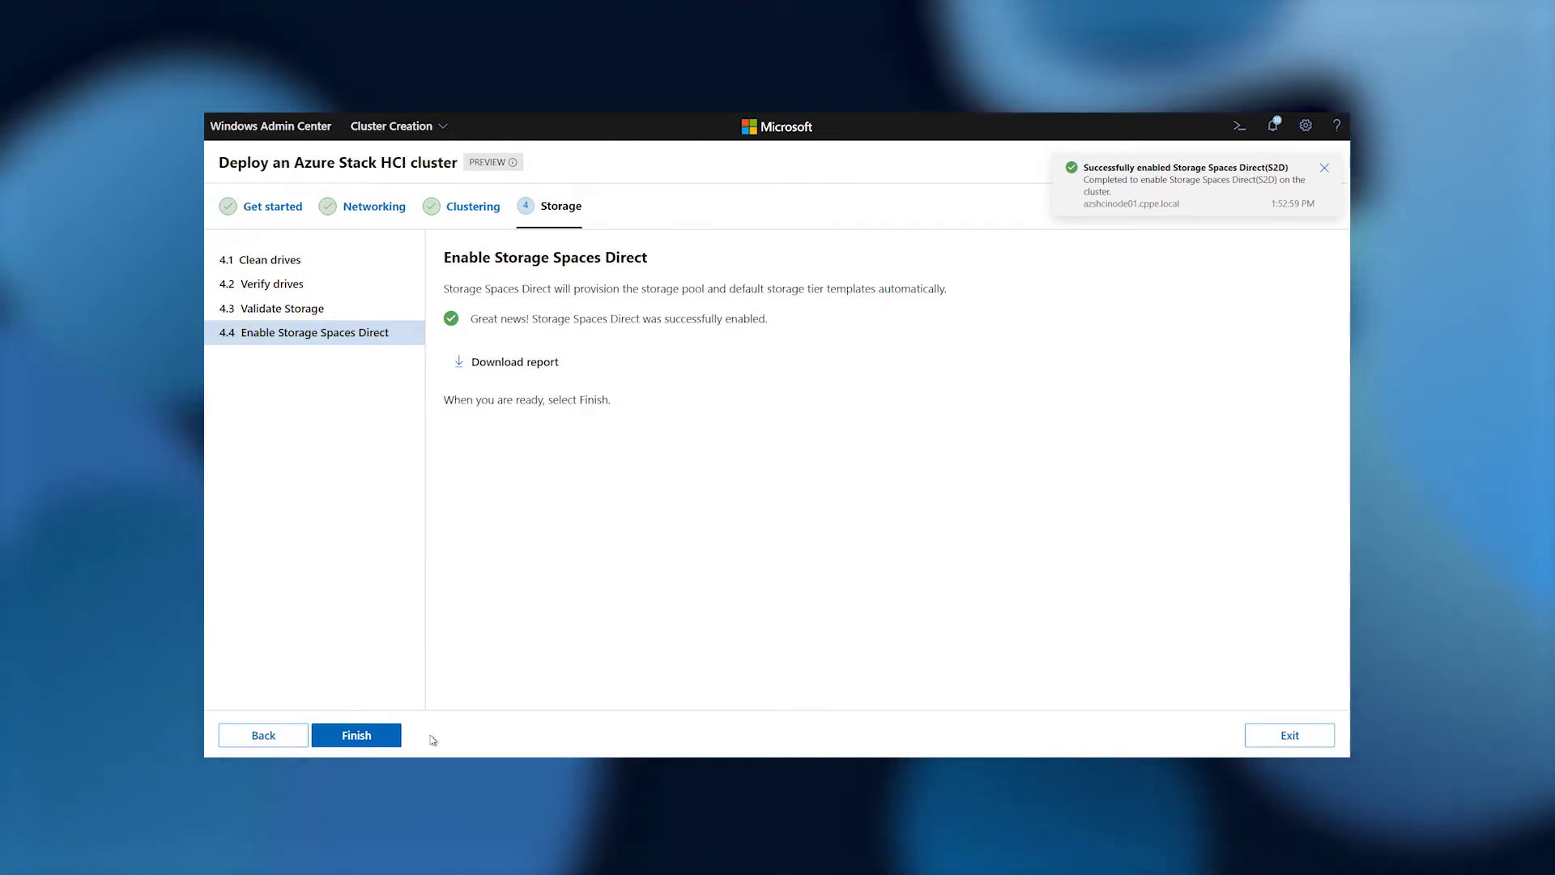
pyautogui.click(380, 734)
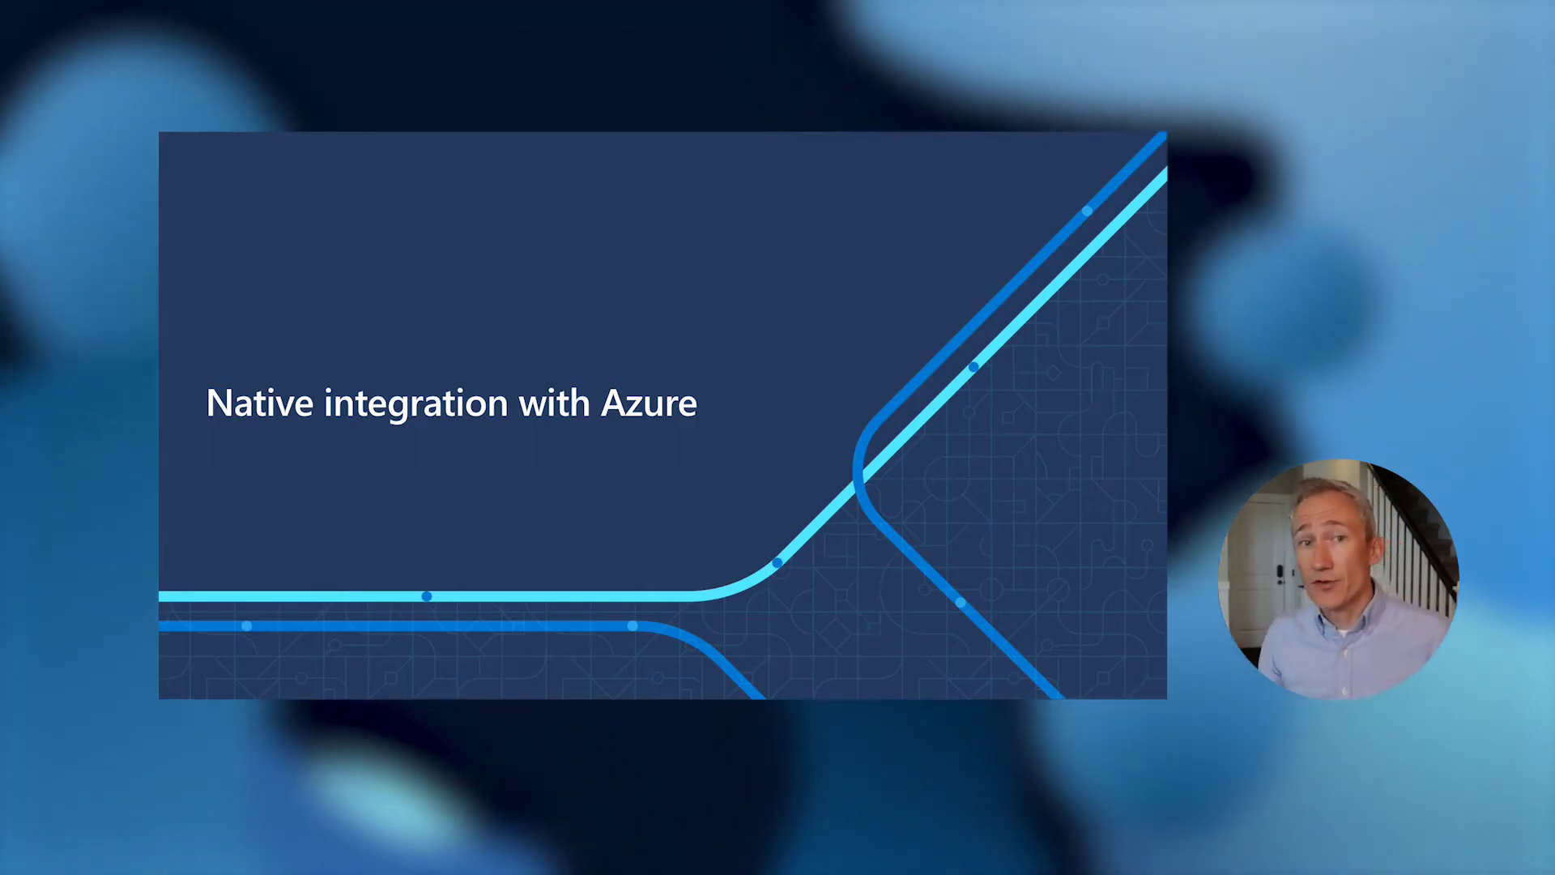
# Step forward past the 'Native integration with Azure' slide.
pyautogui.press('Right')
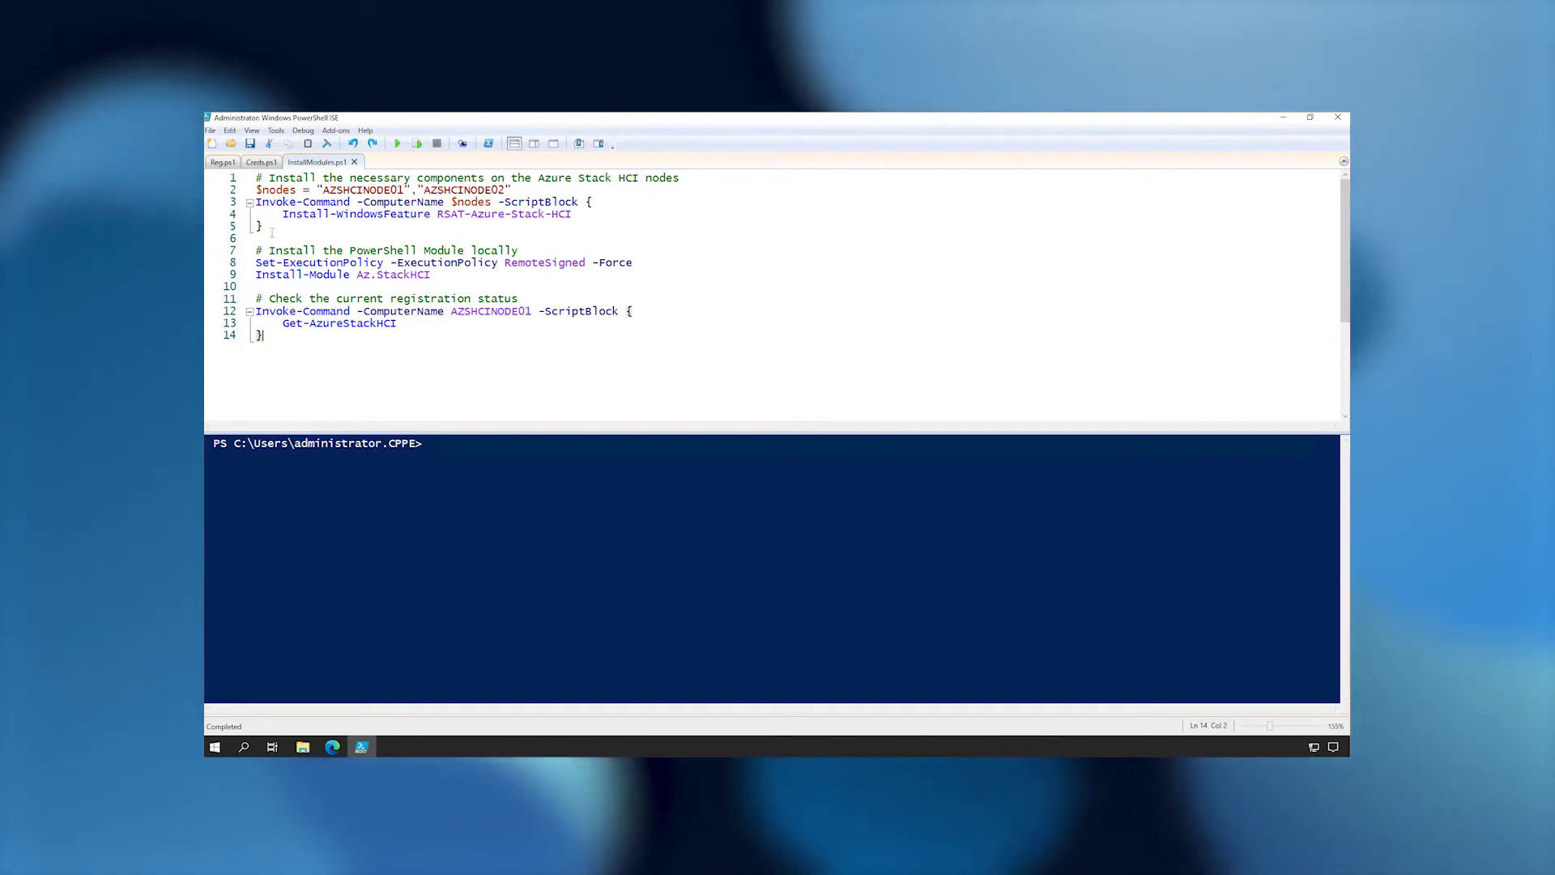
# Install RSAT-Azure-Stack-HCI on both nodes, then Az.StackHCI locally, approving NuGet and the untrusted repository.
pyautogui.moveTo(240, 215); pyautogui.dragTo(243, 191)
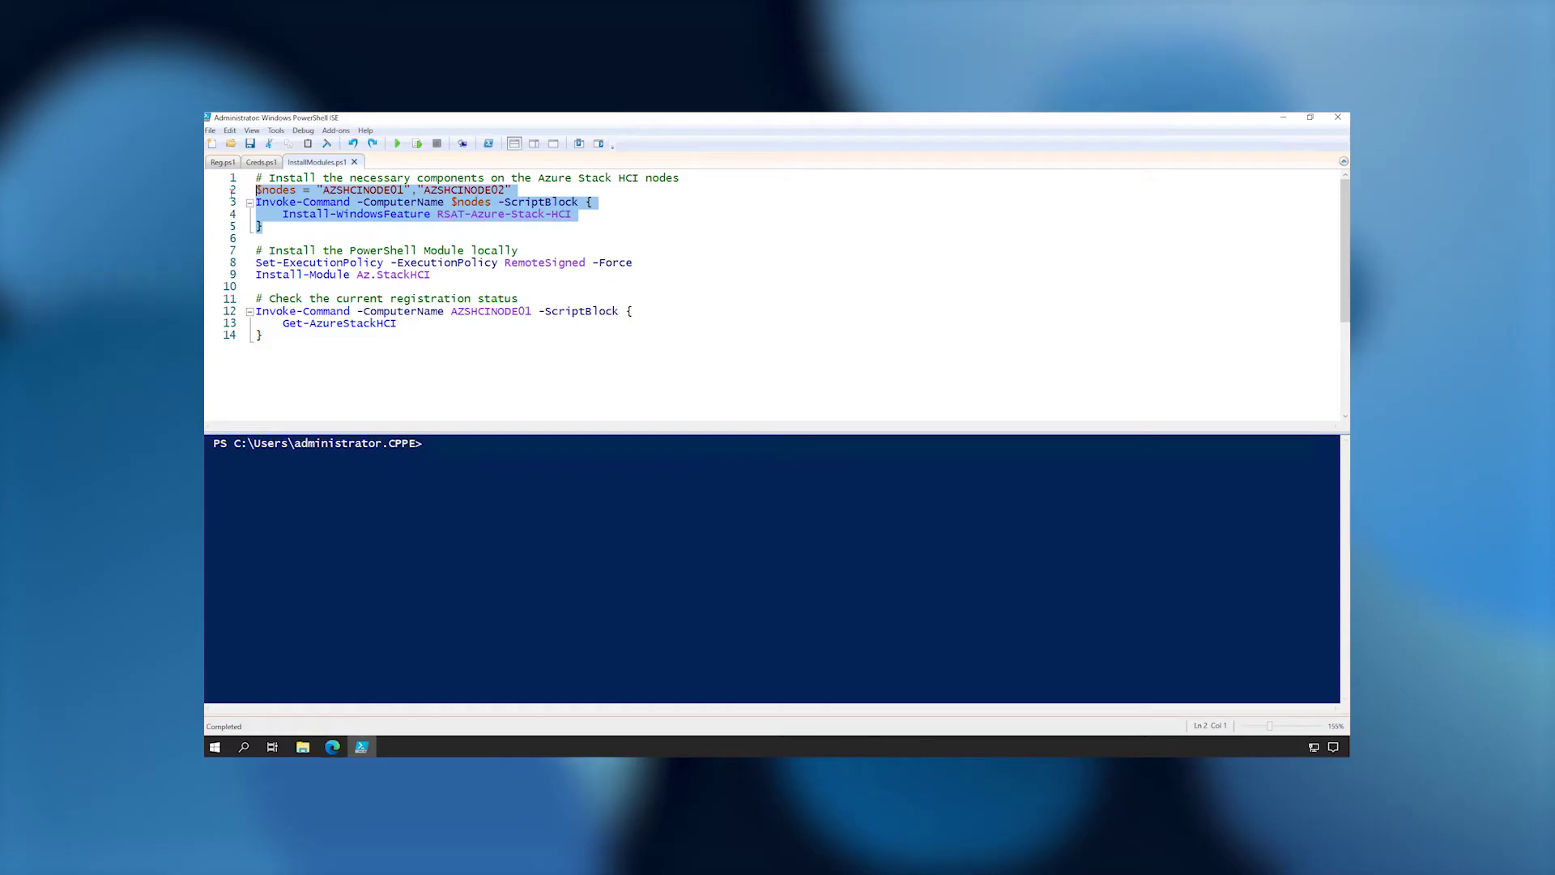
pyautogui.click(418, 144)
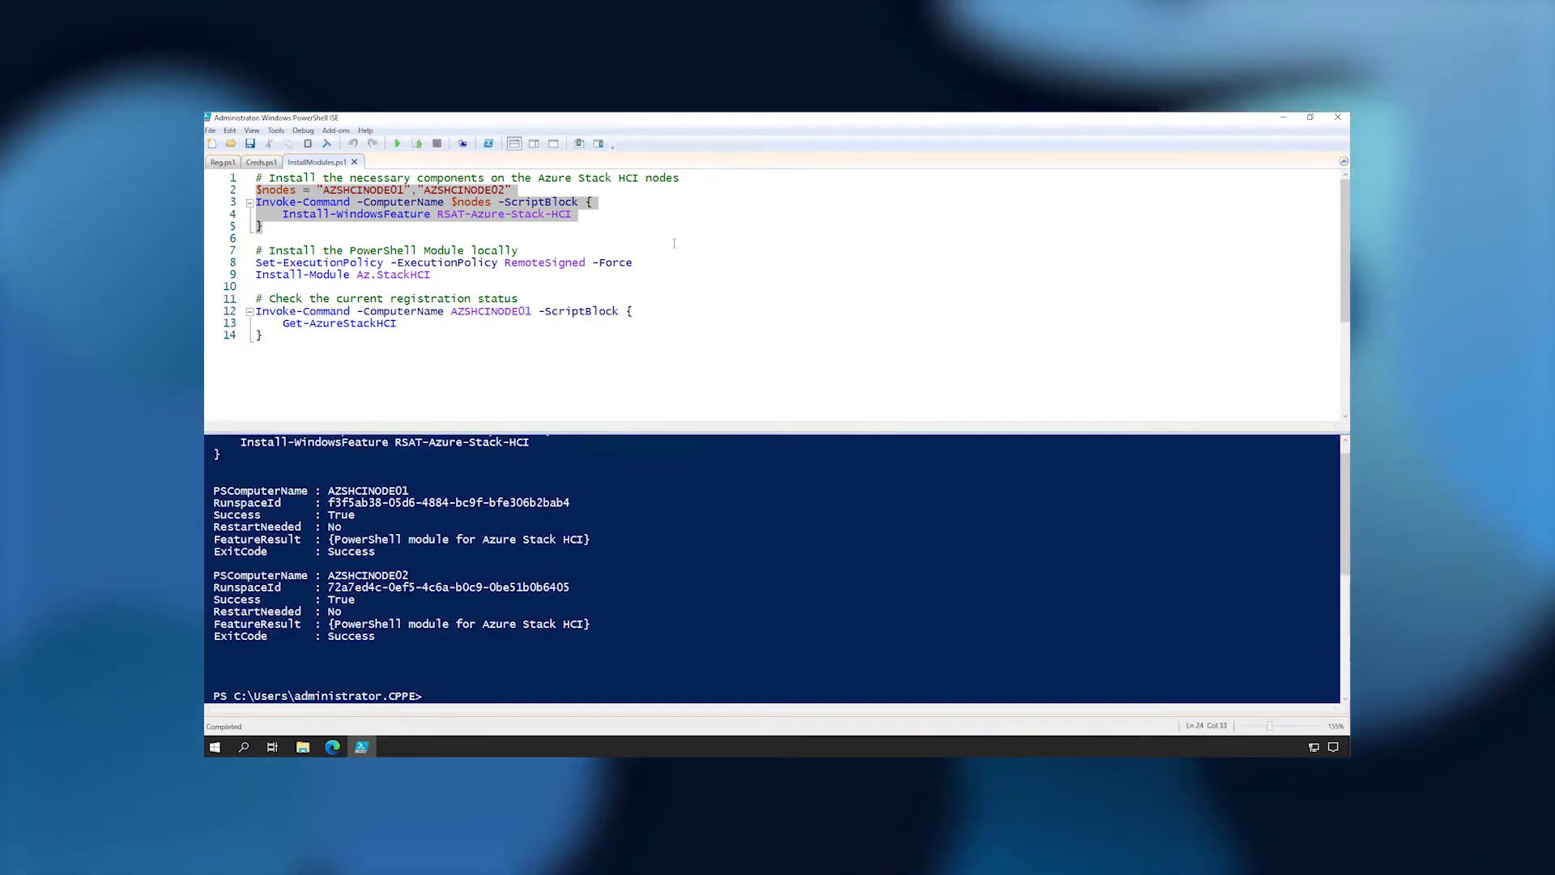
pyautogui.moveTo(448, 275); pyautogui.dragTo(363, 276)
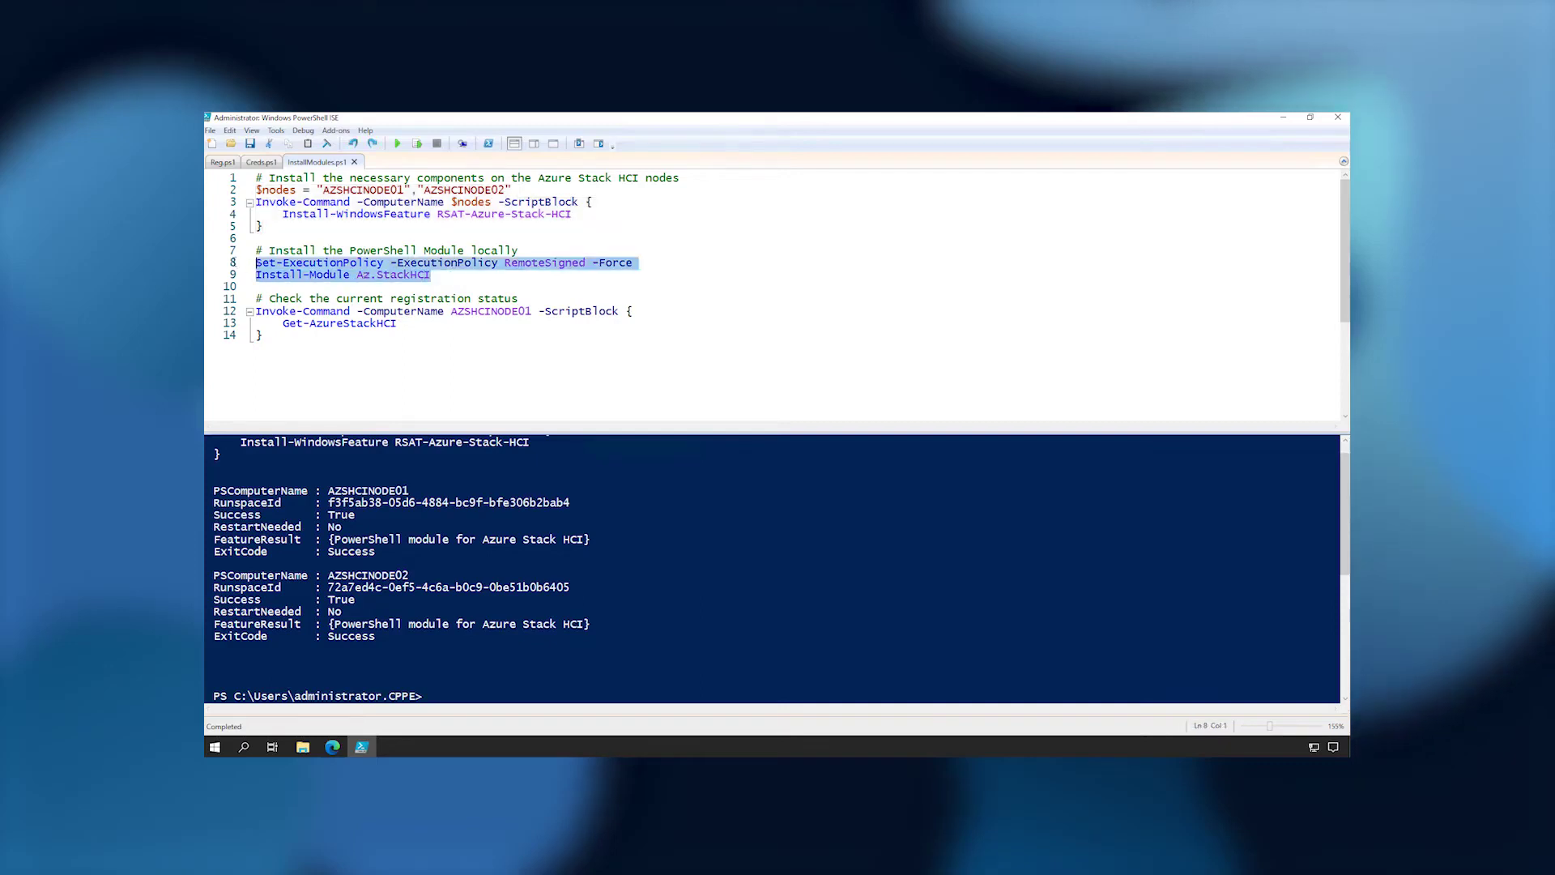
pyautogui.click(418, 147)
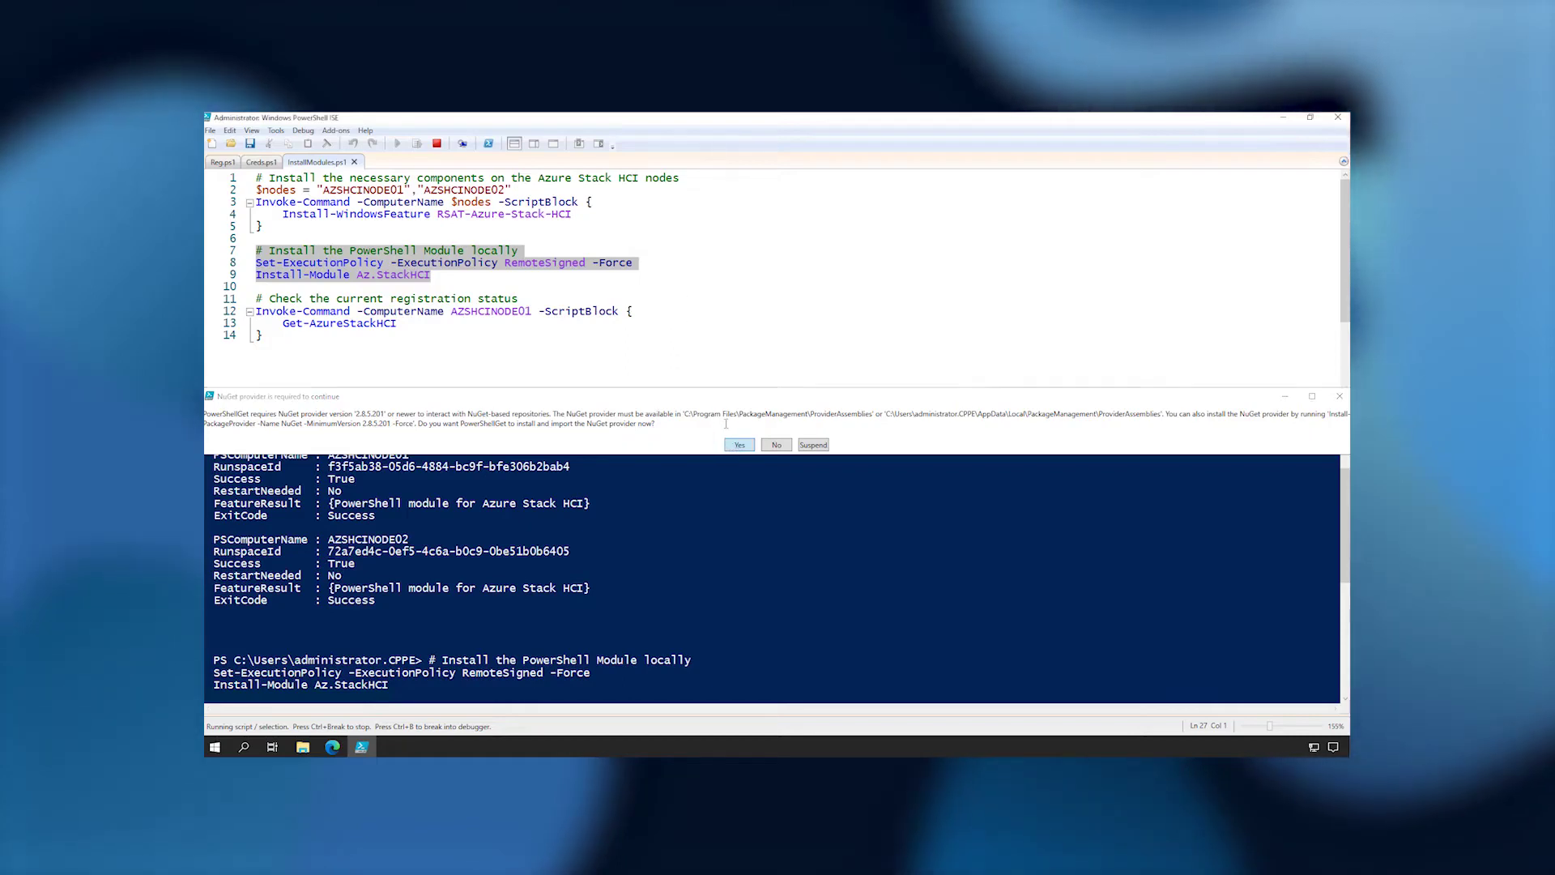
pyautogui.click(739, 445)
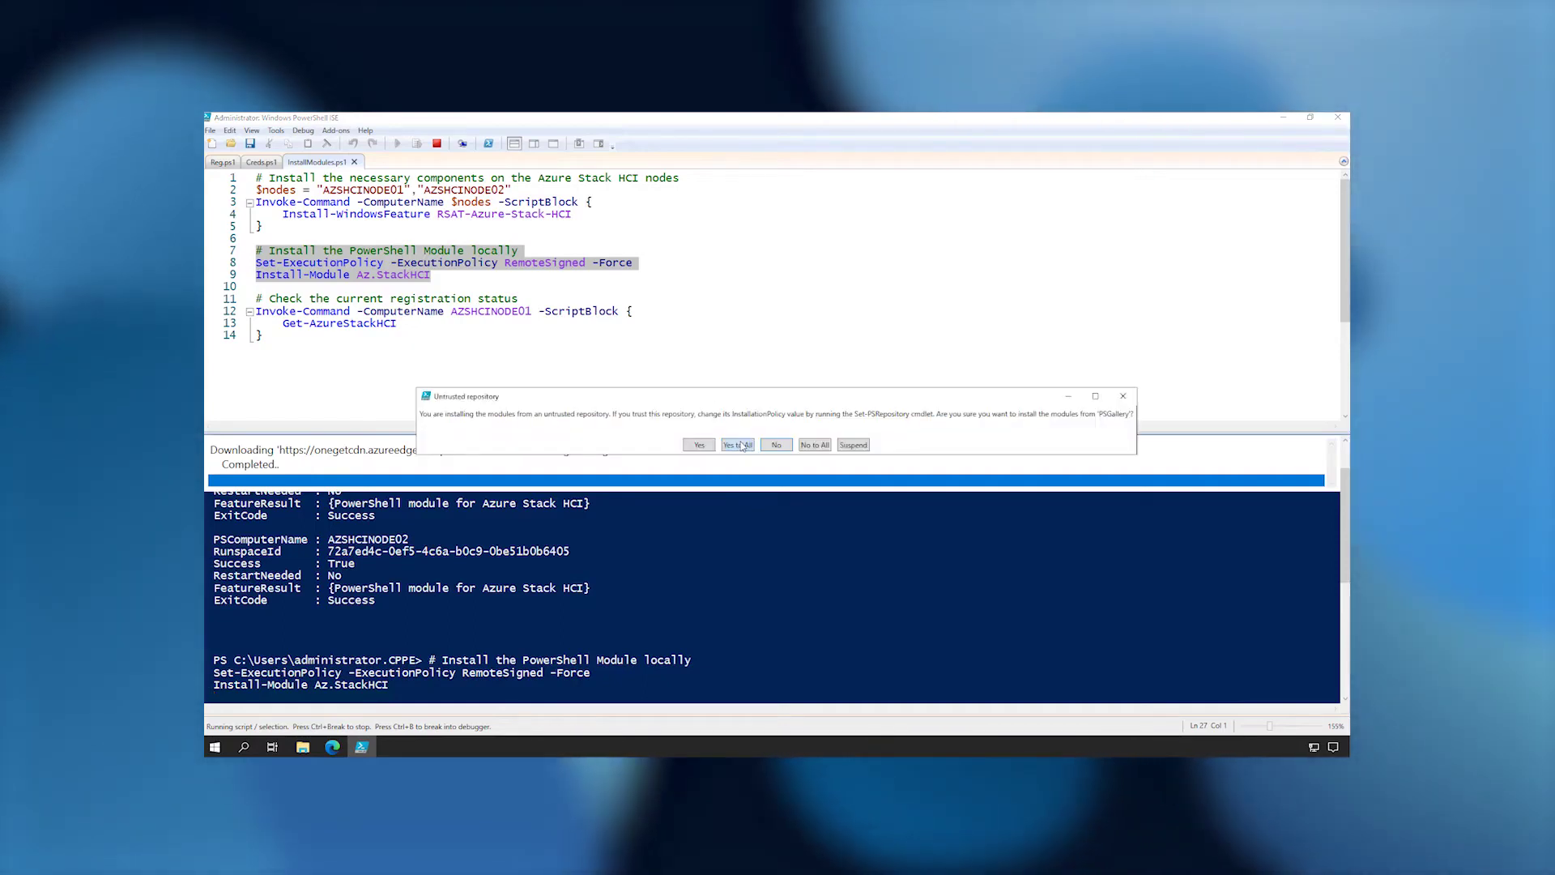
pyautogui.click(738, 445)
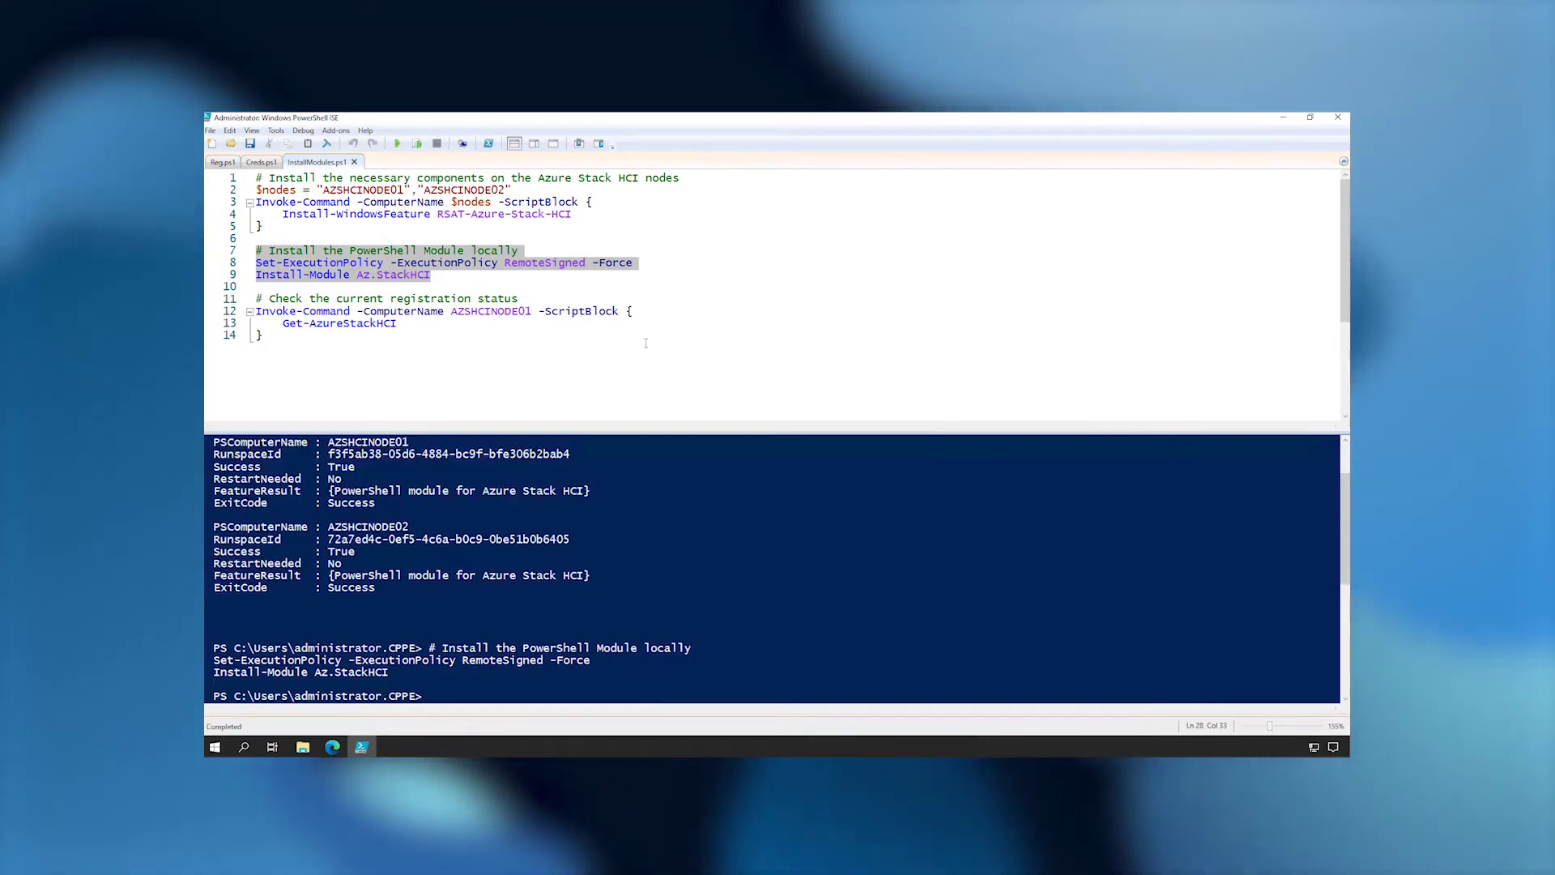
# Run Get-AzureStackHCI on AZSHCINODE01, showing Clustered but not yet registered, then bring up Reg.ps1.
pyautogui.moveTo(263, 335); pyautogui.dragTo(255, 315)
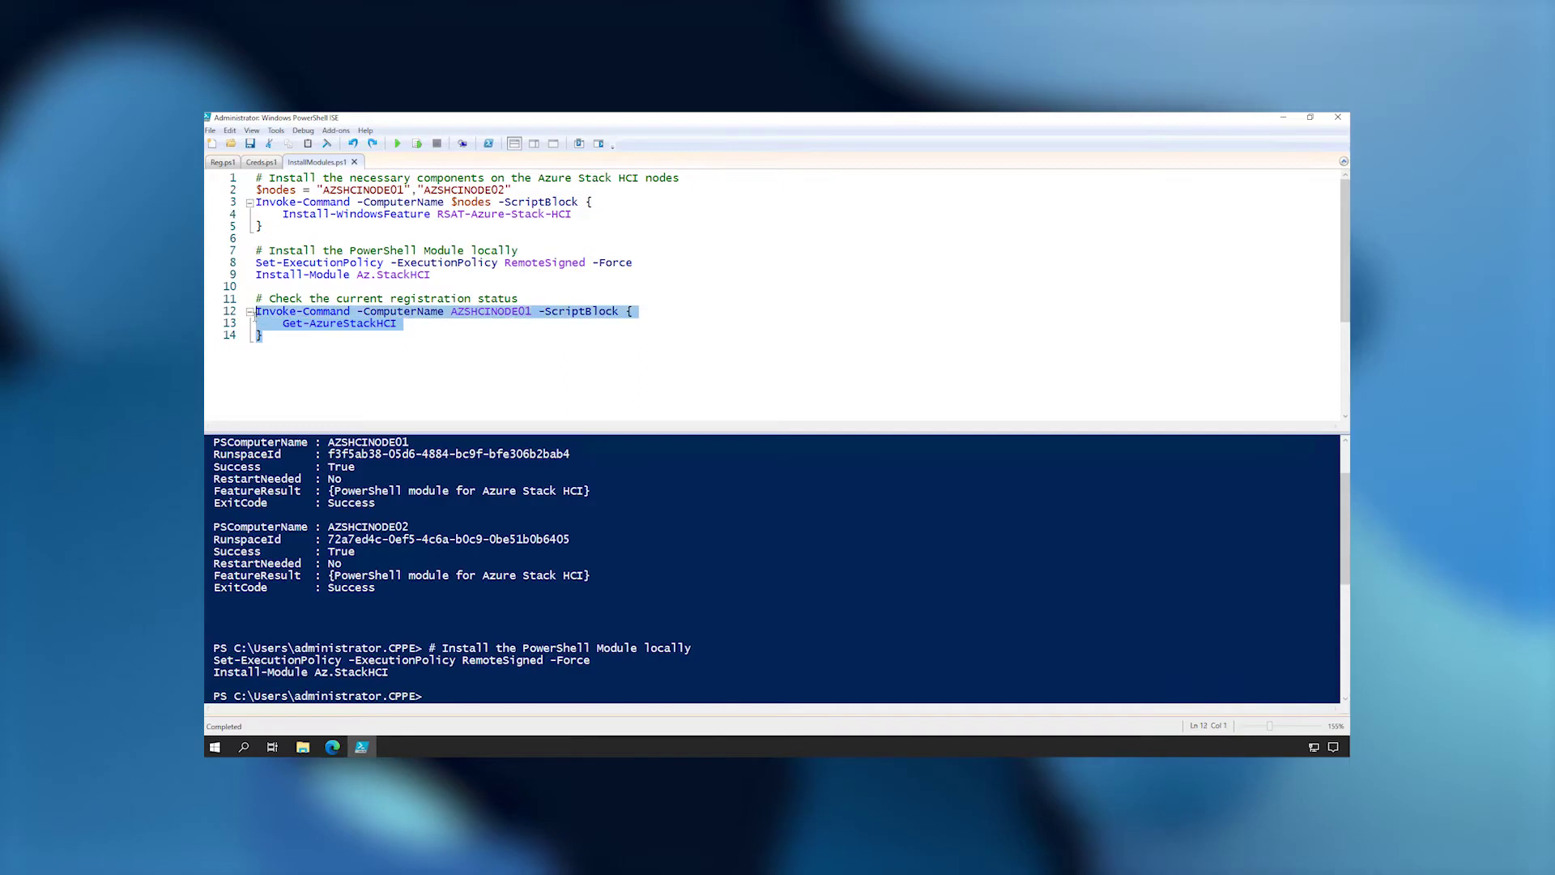
pyautogui.press('F8')
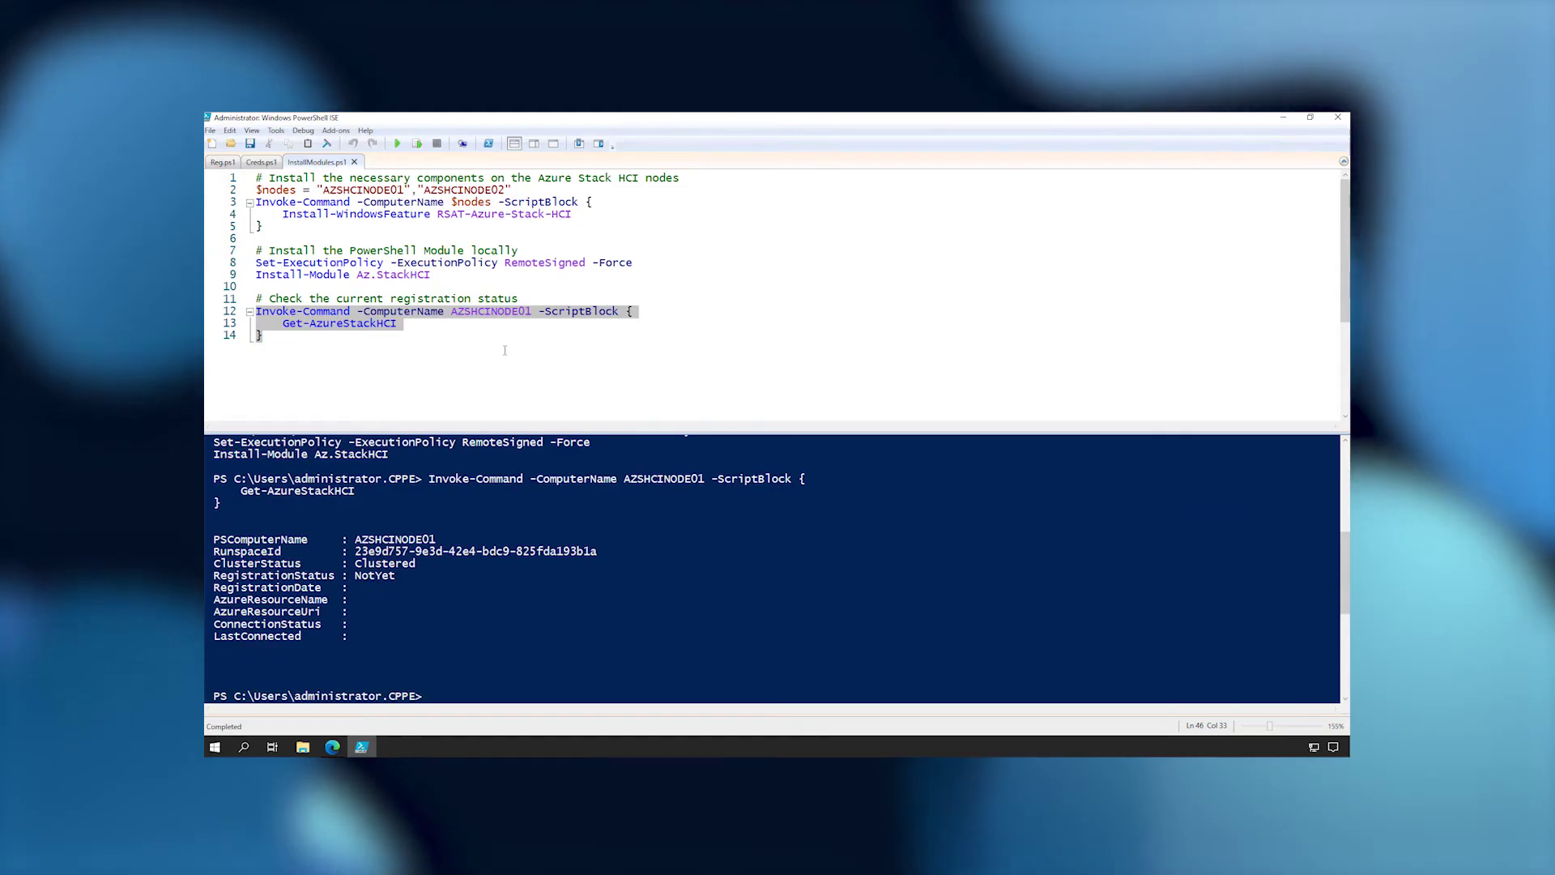
pyautogui.click(221, 163)
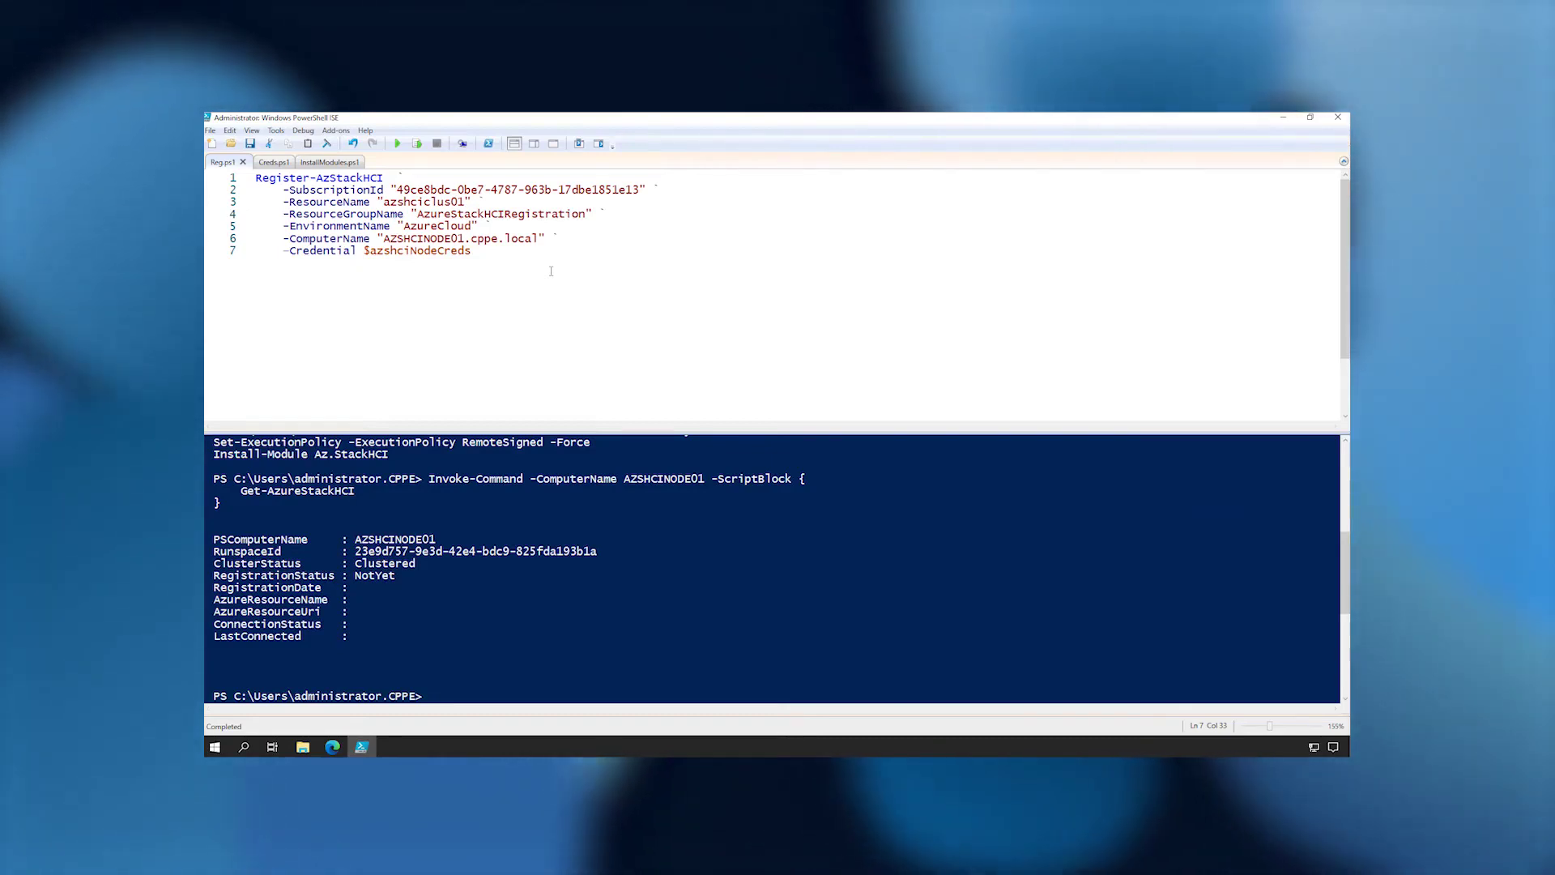
# Run Register-AzStackHCI for azshciclus01 and sign in with the Azure admin account's email and password.
pyautogui.moveTo(471, 252); pyautogui.dragTo(256, 177)
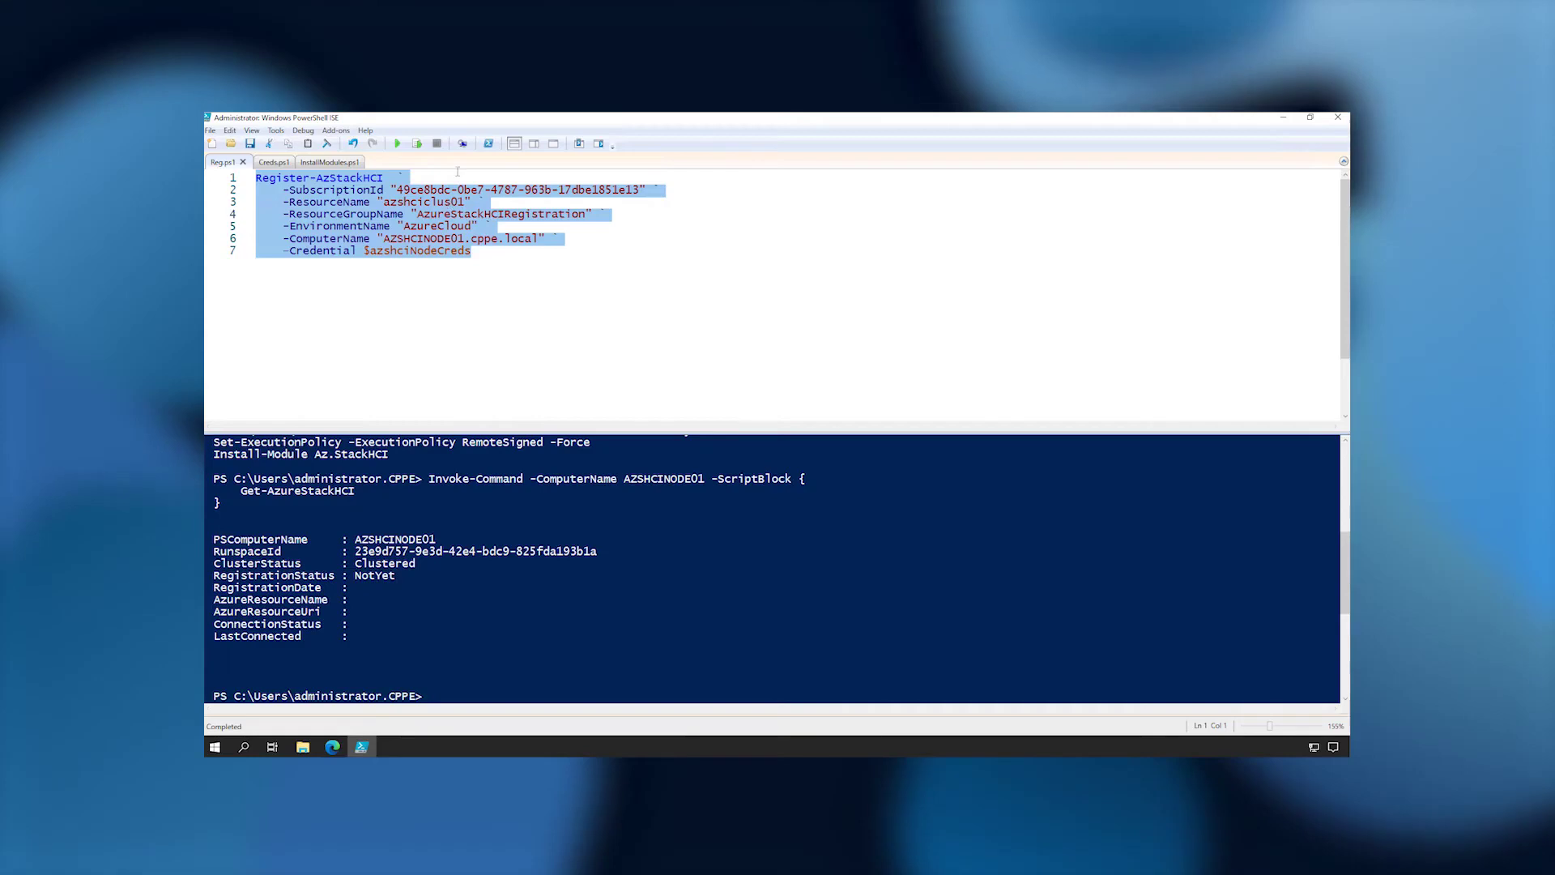
pyautogui.click(419, 146)
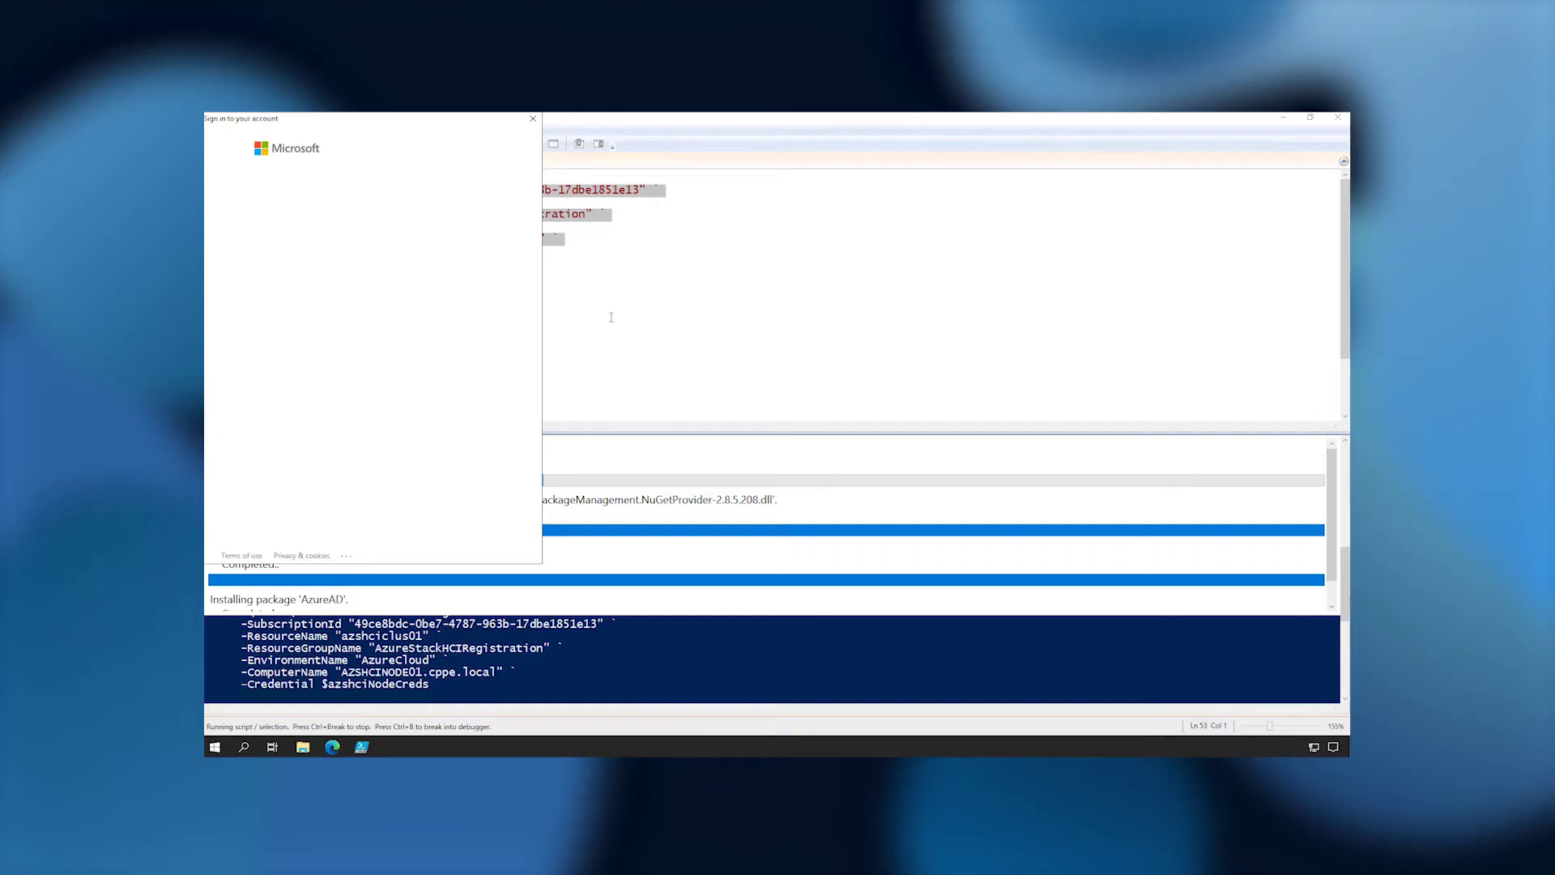
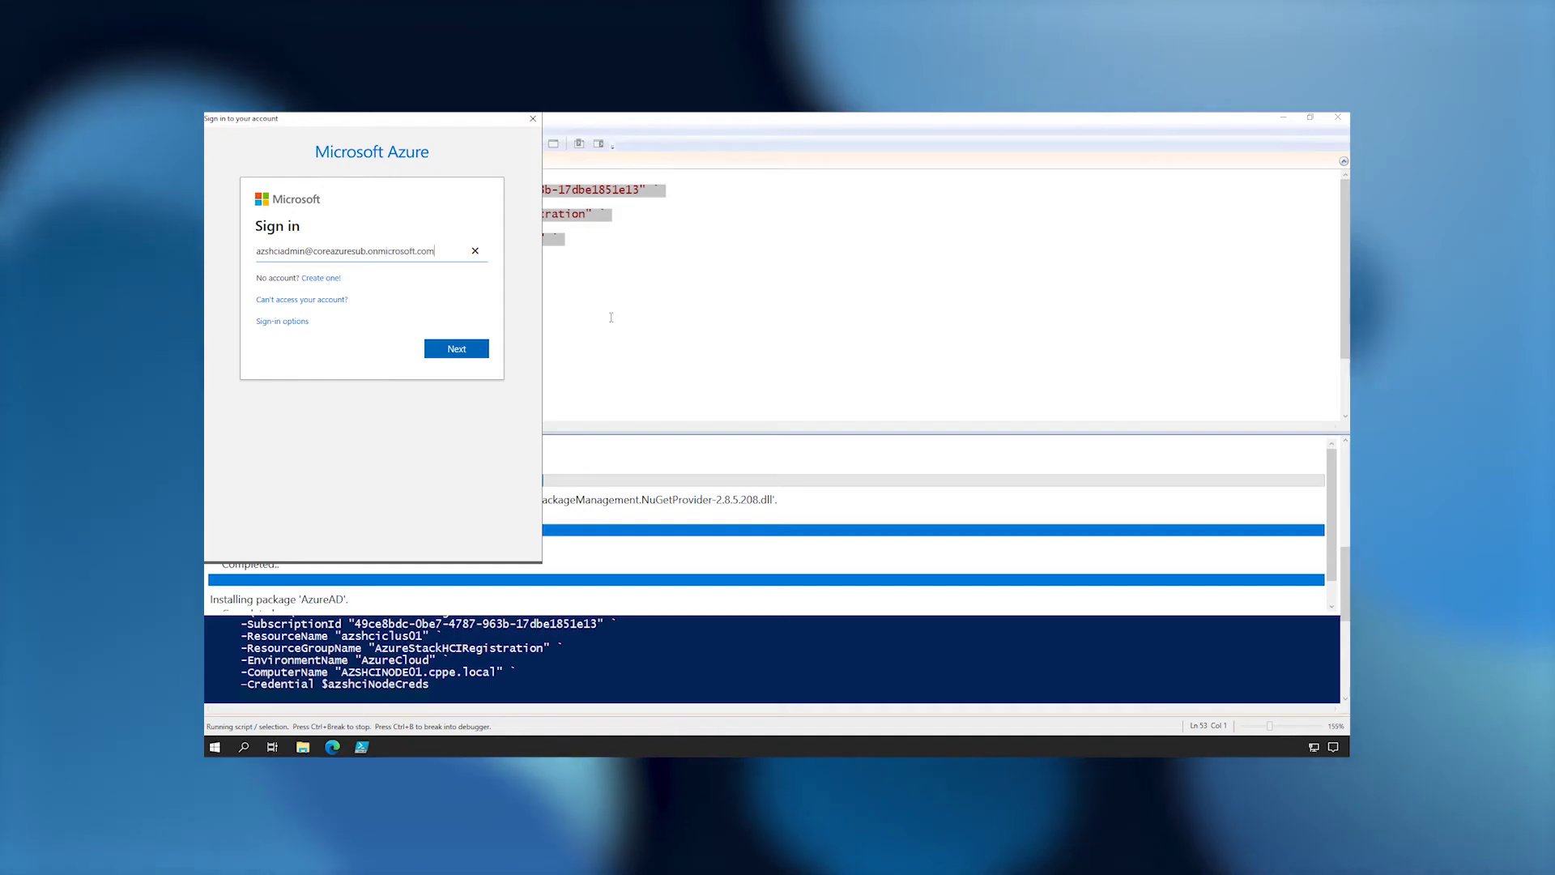
pyautogui.press('Return')
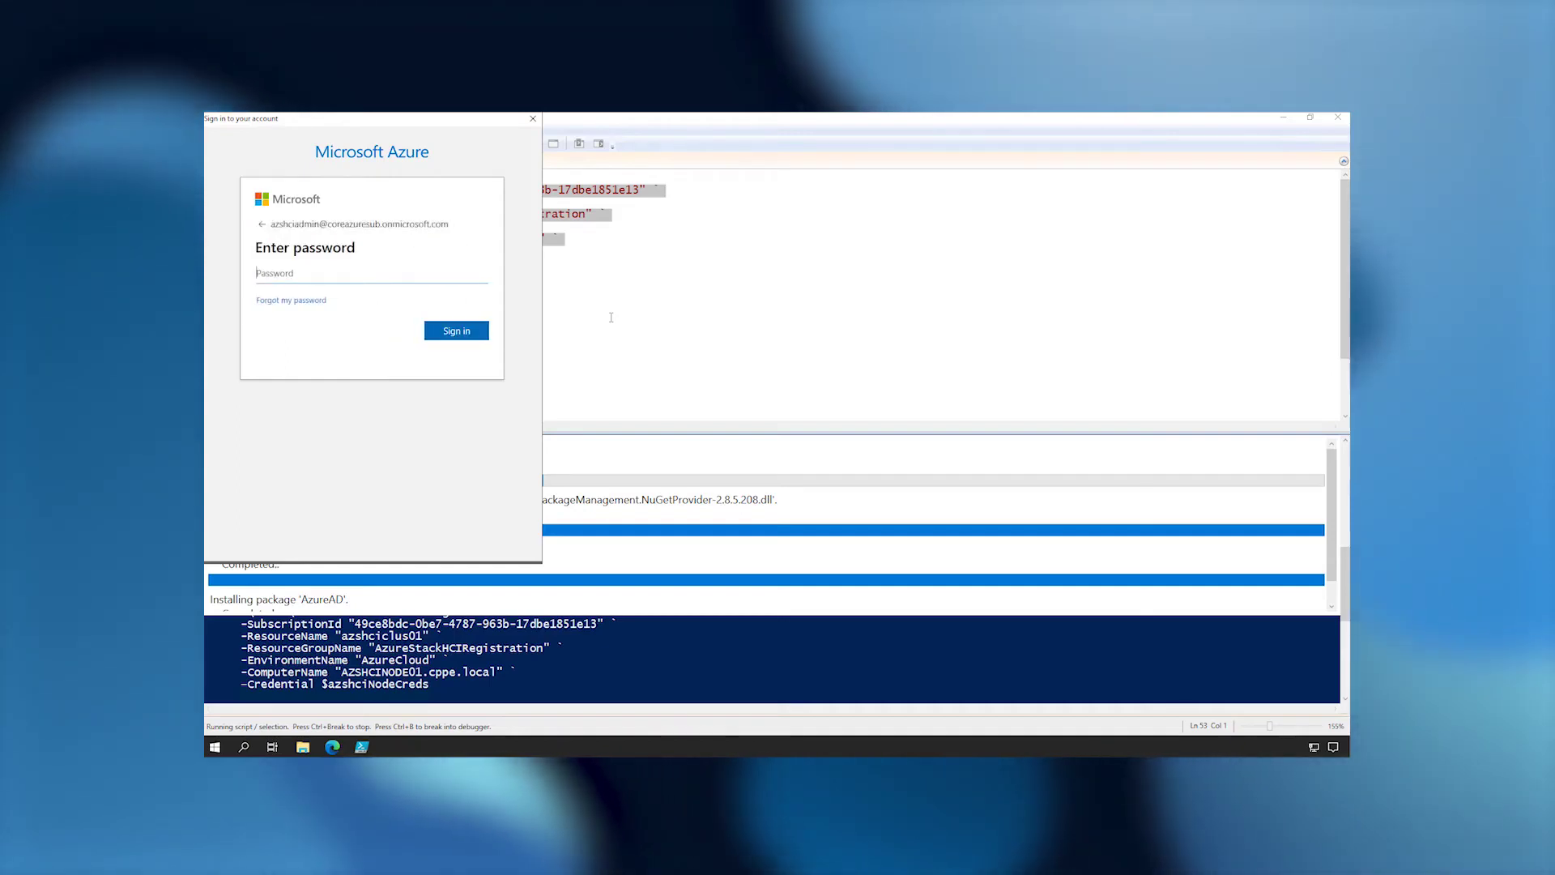
pyautogui.click(403, 274)
pyautogui.hotkey('ctrl', 'v')
pyautogui.click(453, 332)
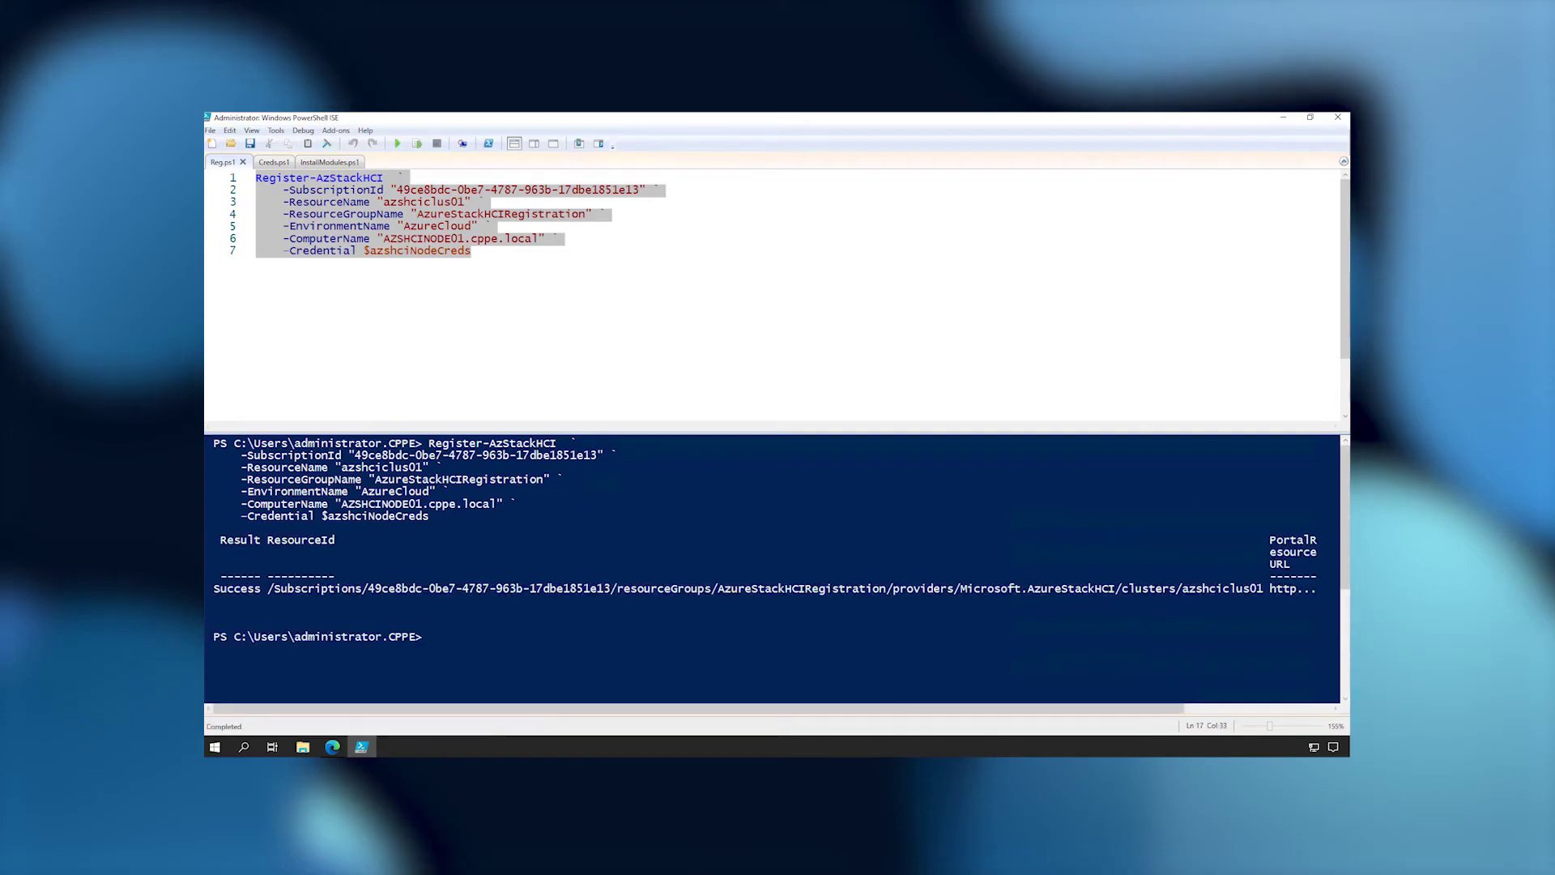
# Search the Azure portal for 'azure stack hci' and open the azshciclus01 resource, showing Connected.
pyautogui.click(332, 746)
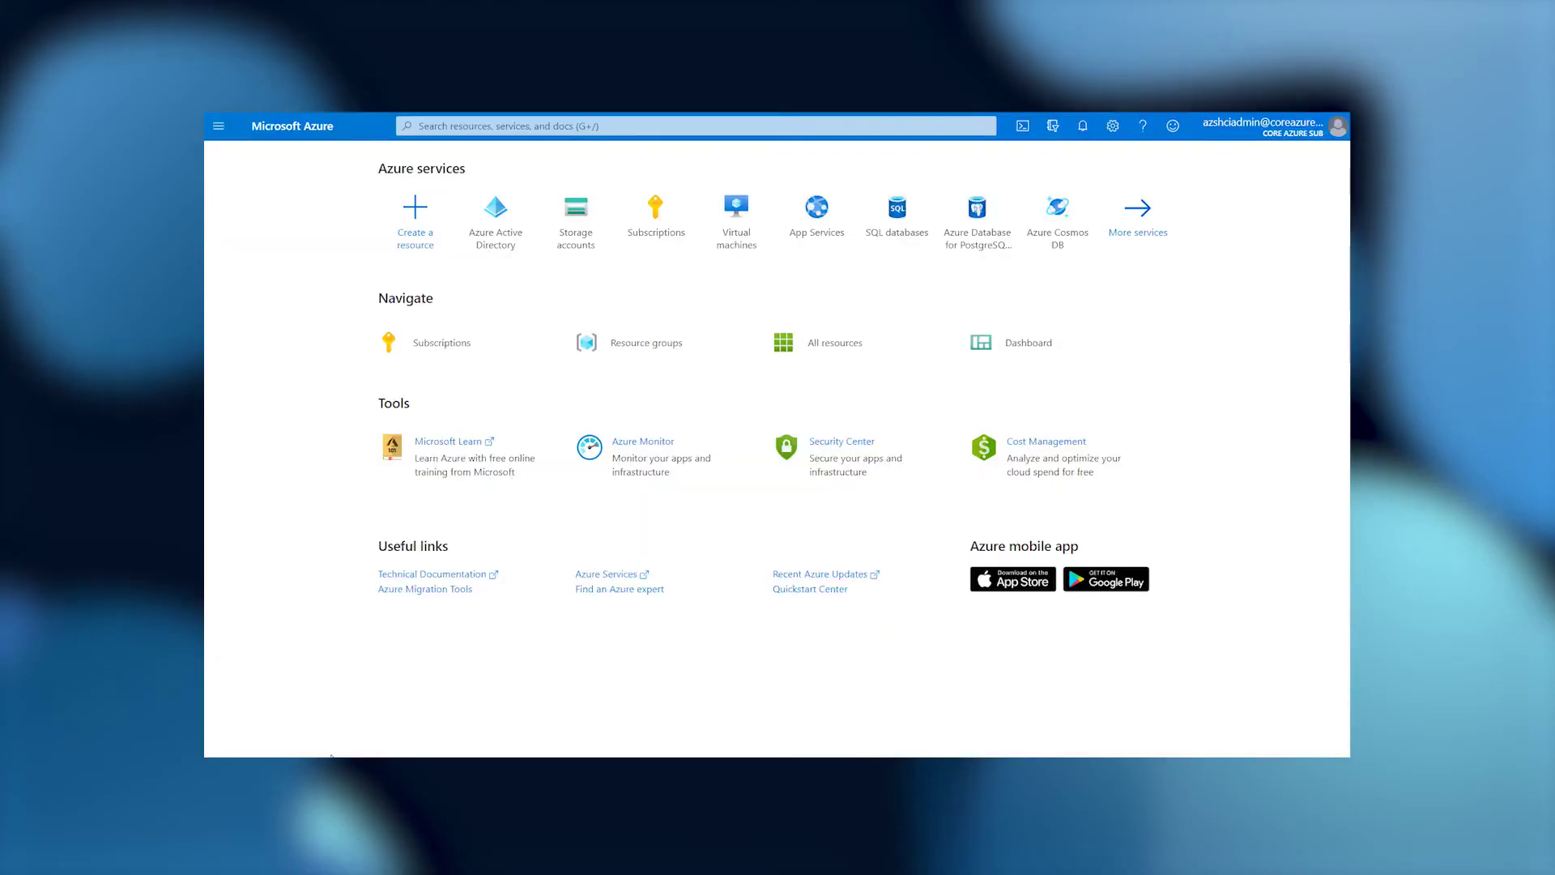
pyautogui.click(615, 128)
pyautogui.write('a')
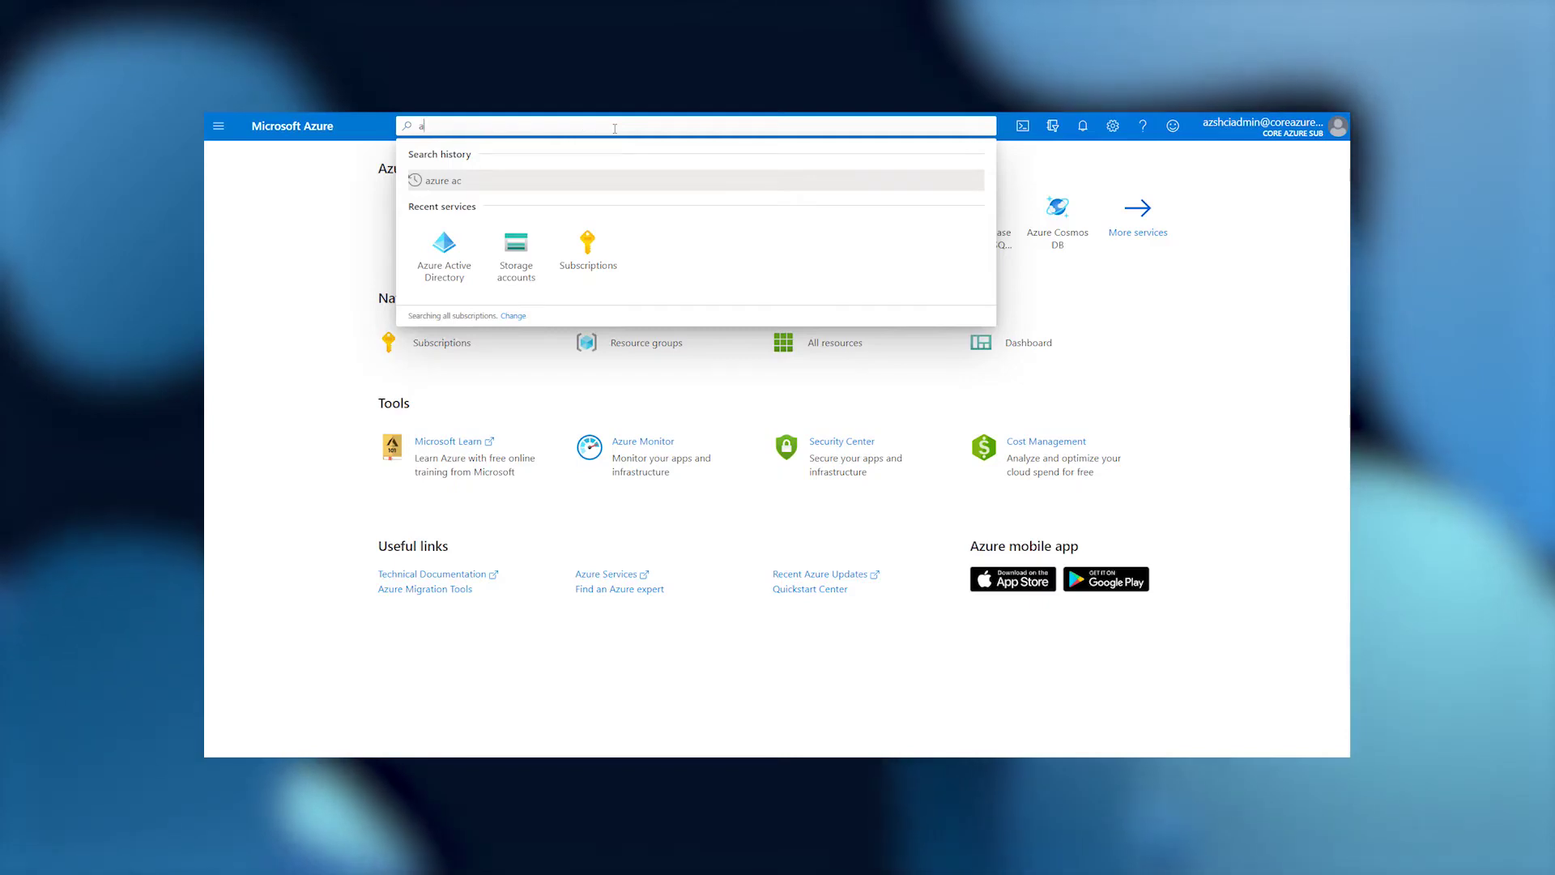
pyautogui.write('zure stack hci')
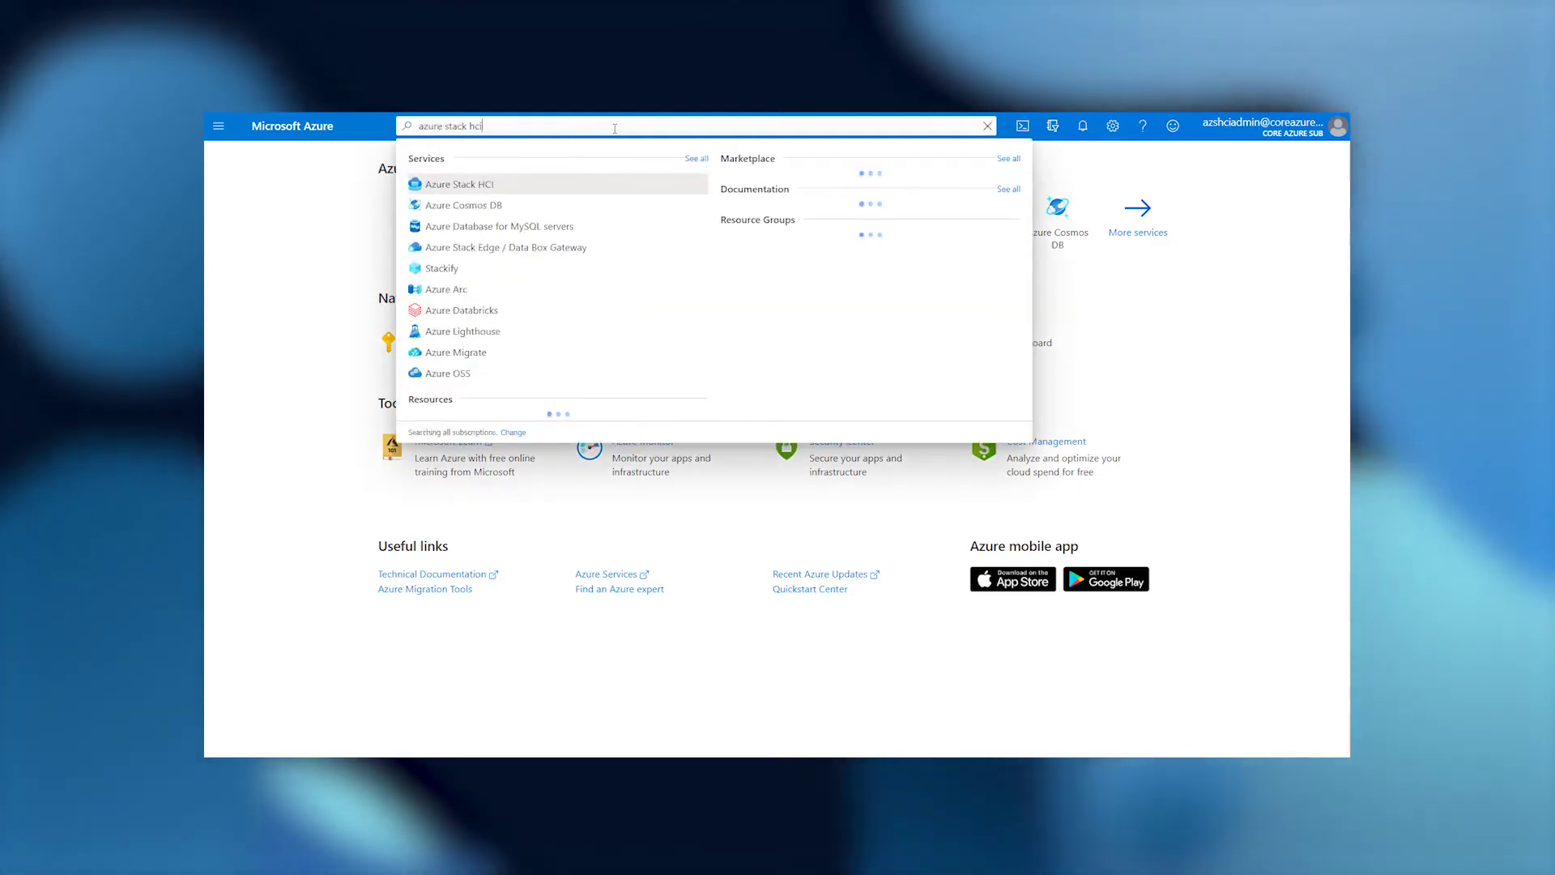
pyautogui.click(479, 184)
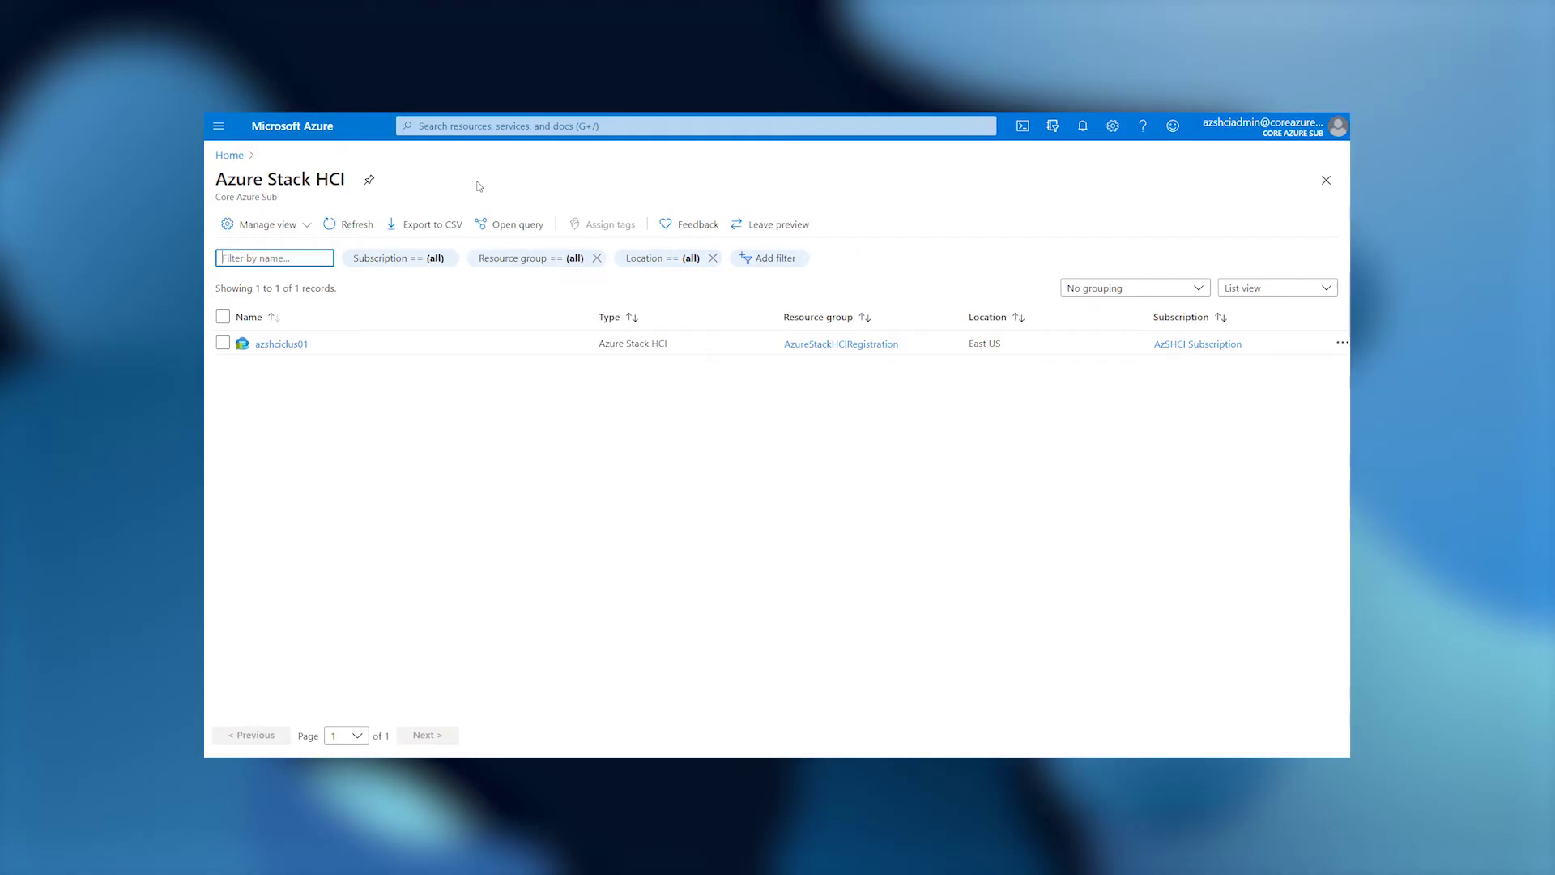
pyautogui.click(283, 346)
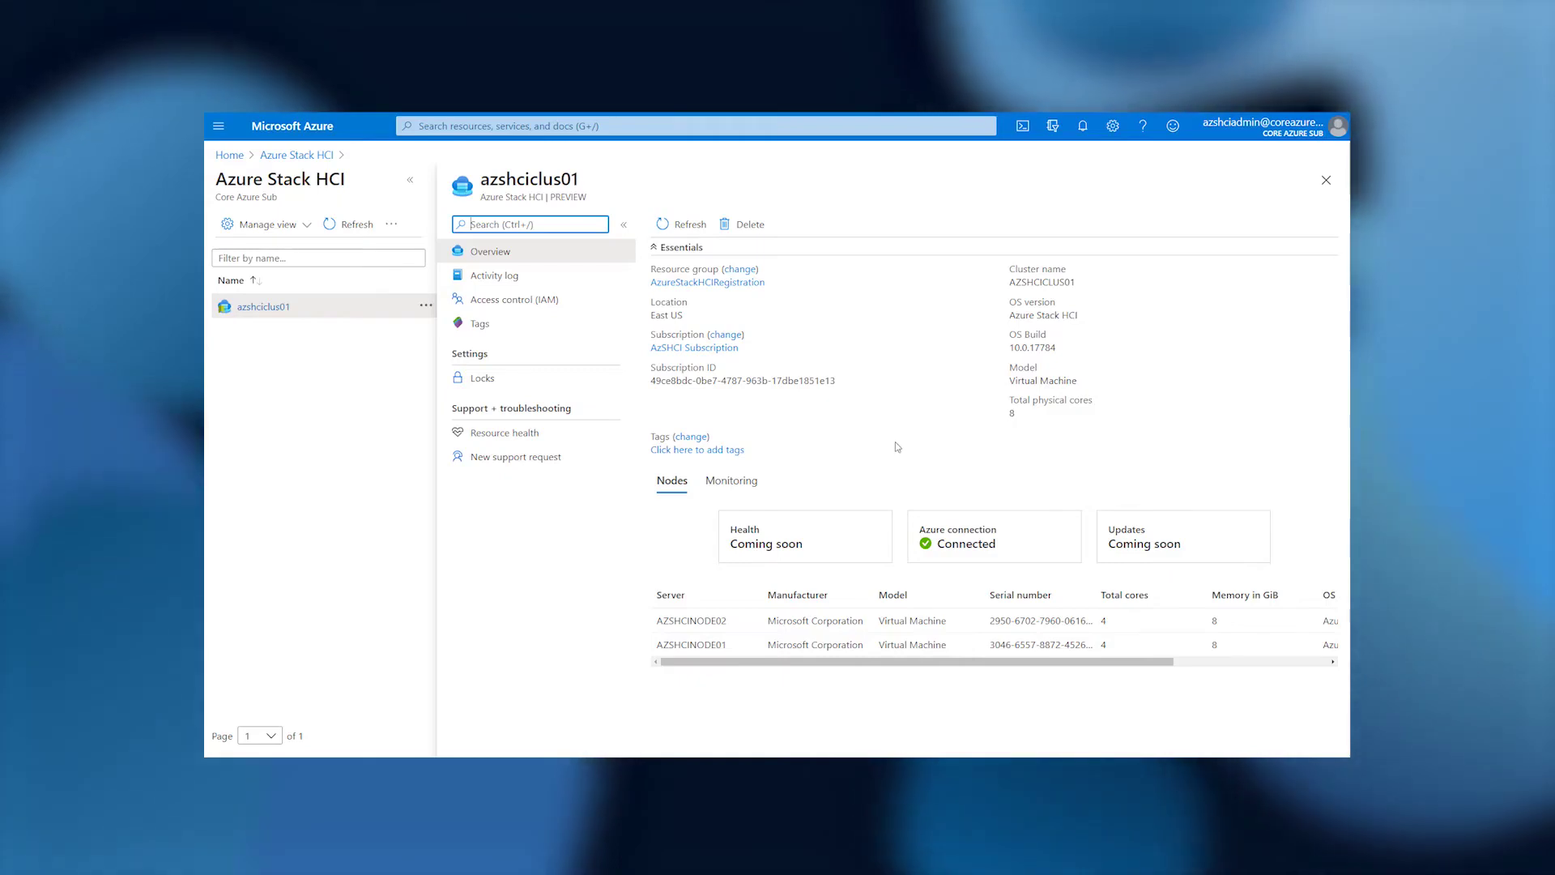
pyautogui.click(560, 127)
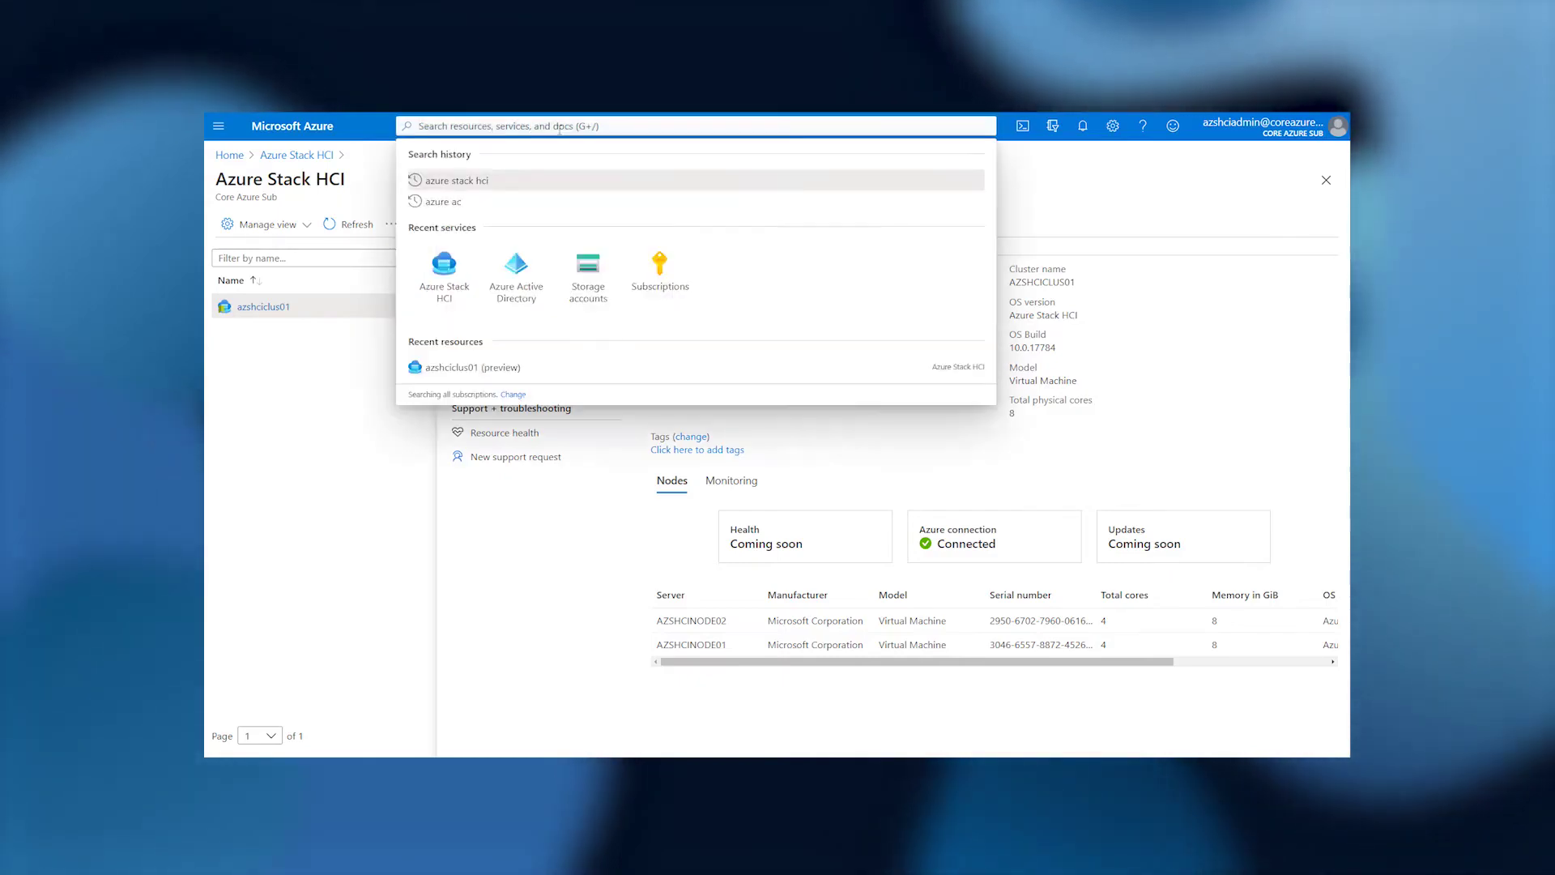
# In Azure Active Directory, open the azshciclus01 app from All applications and view its API permissions.
pyautogui.click(517, 272)
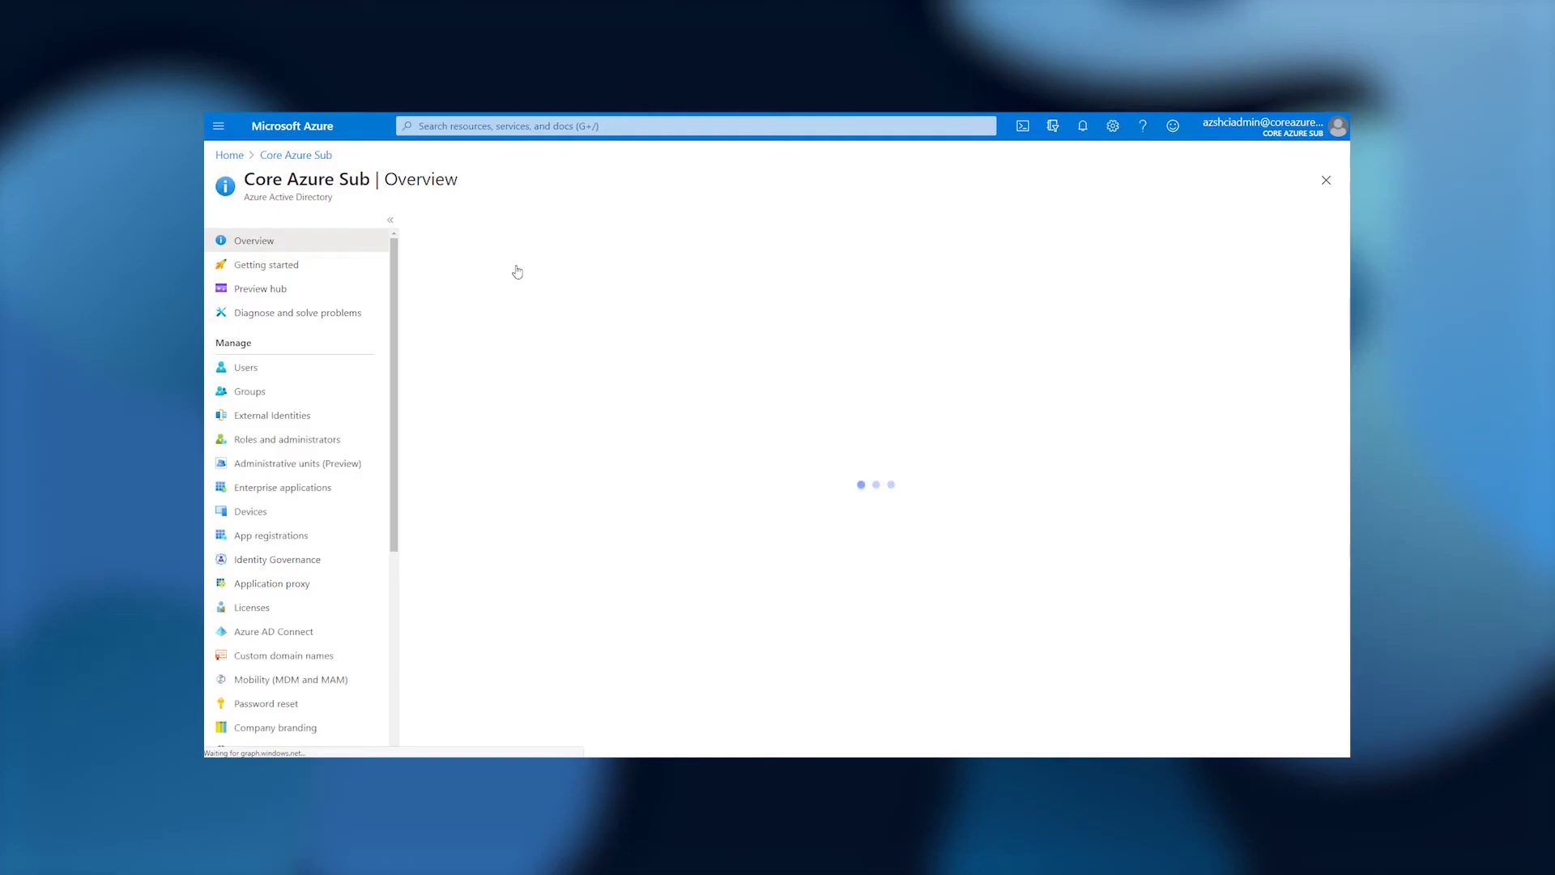
pyautogui.click(283, 536)
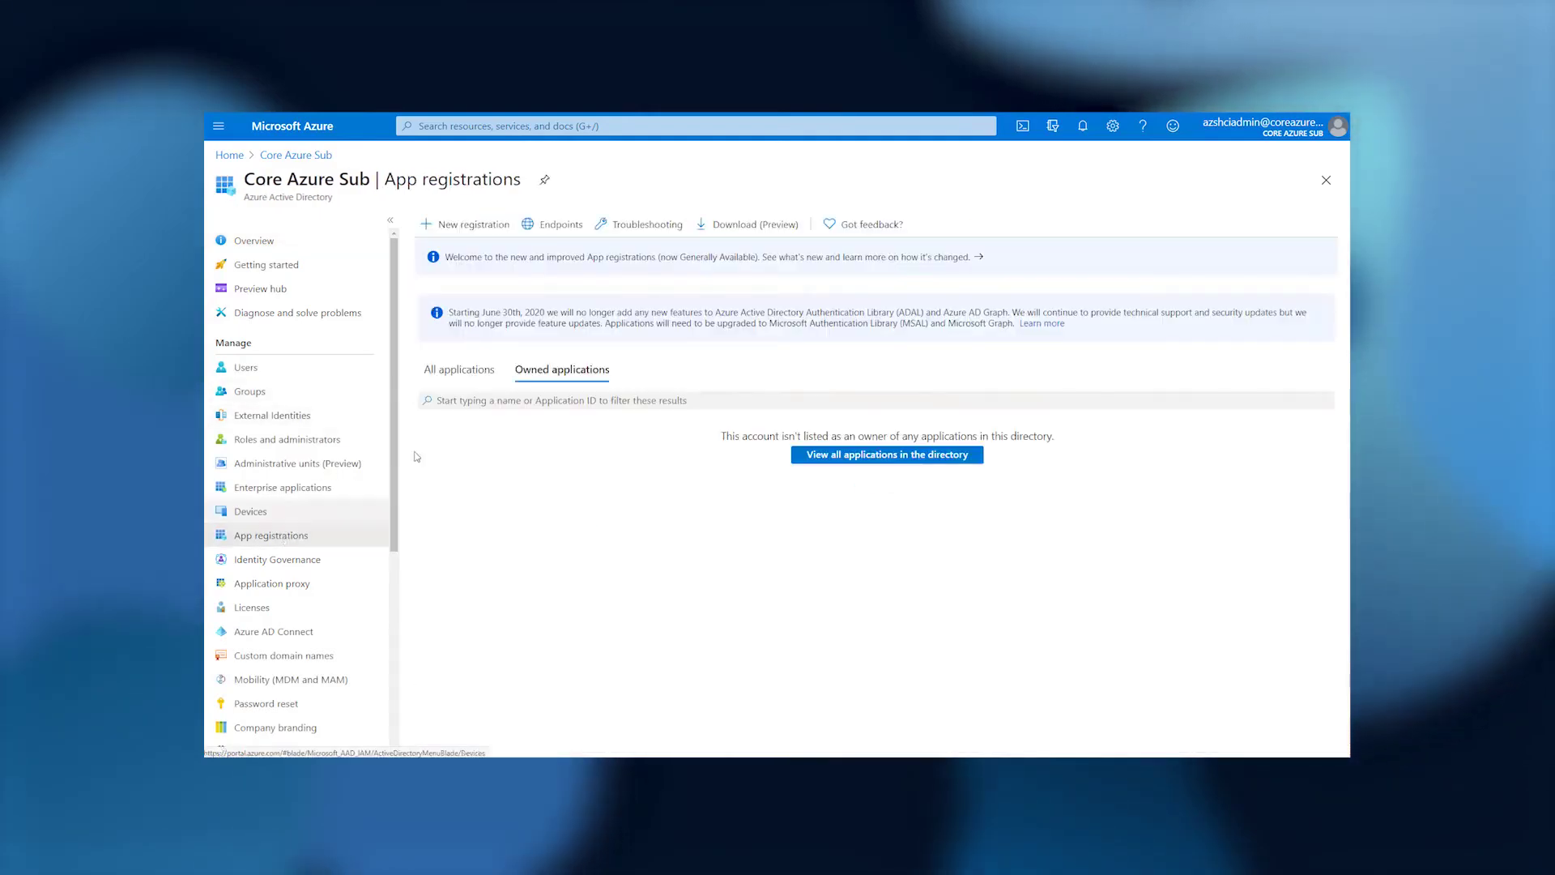
pyautogui.click(476, 372)
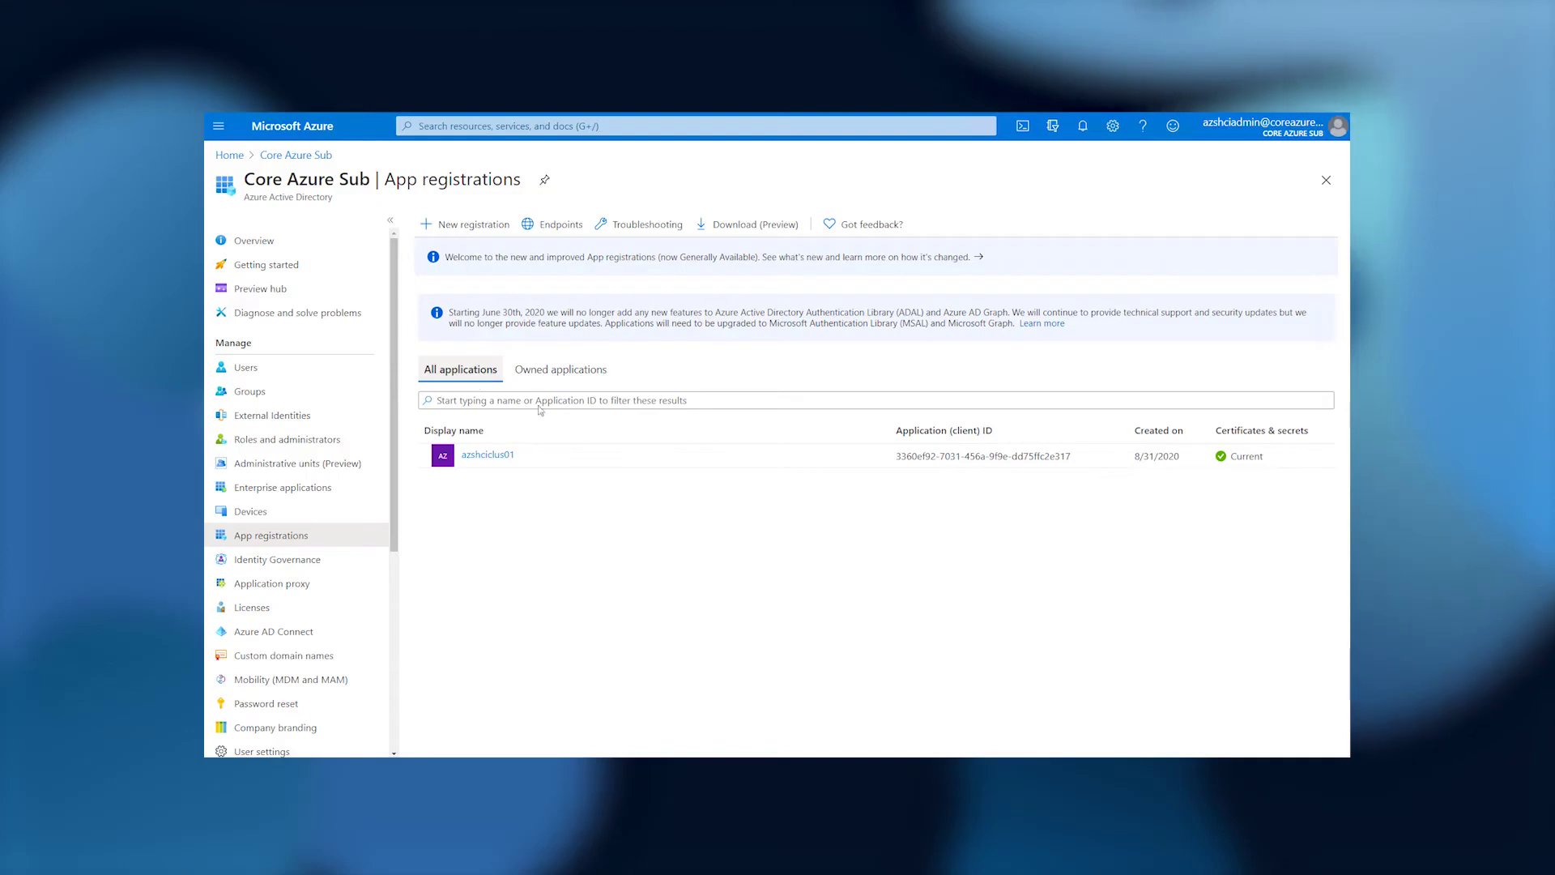
pyautogui.click(484, 455)
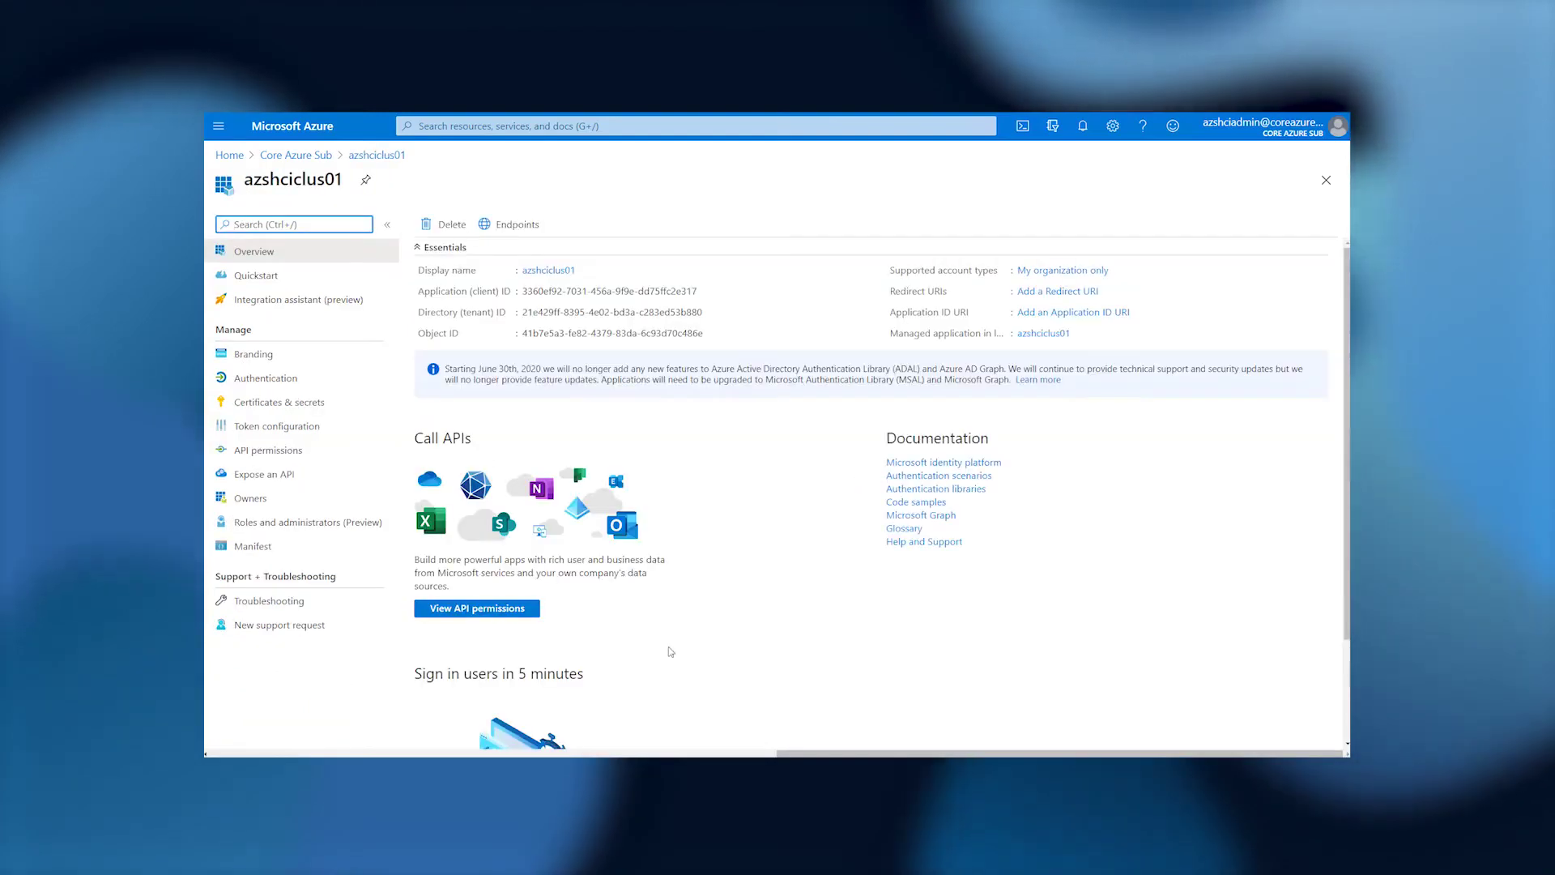
pyautogui.click(287, 451)
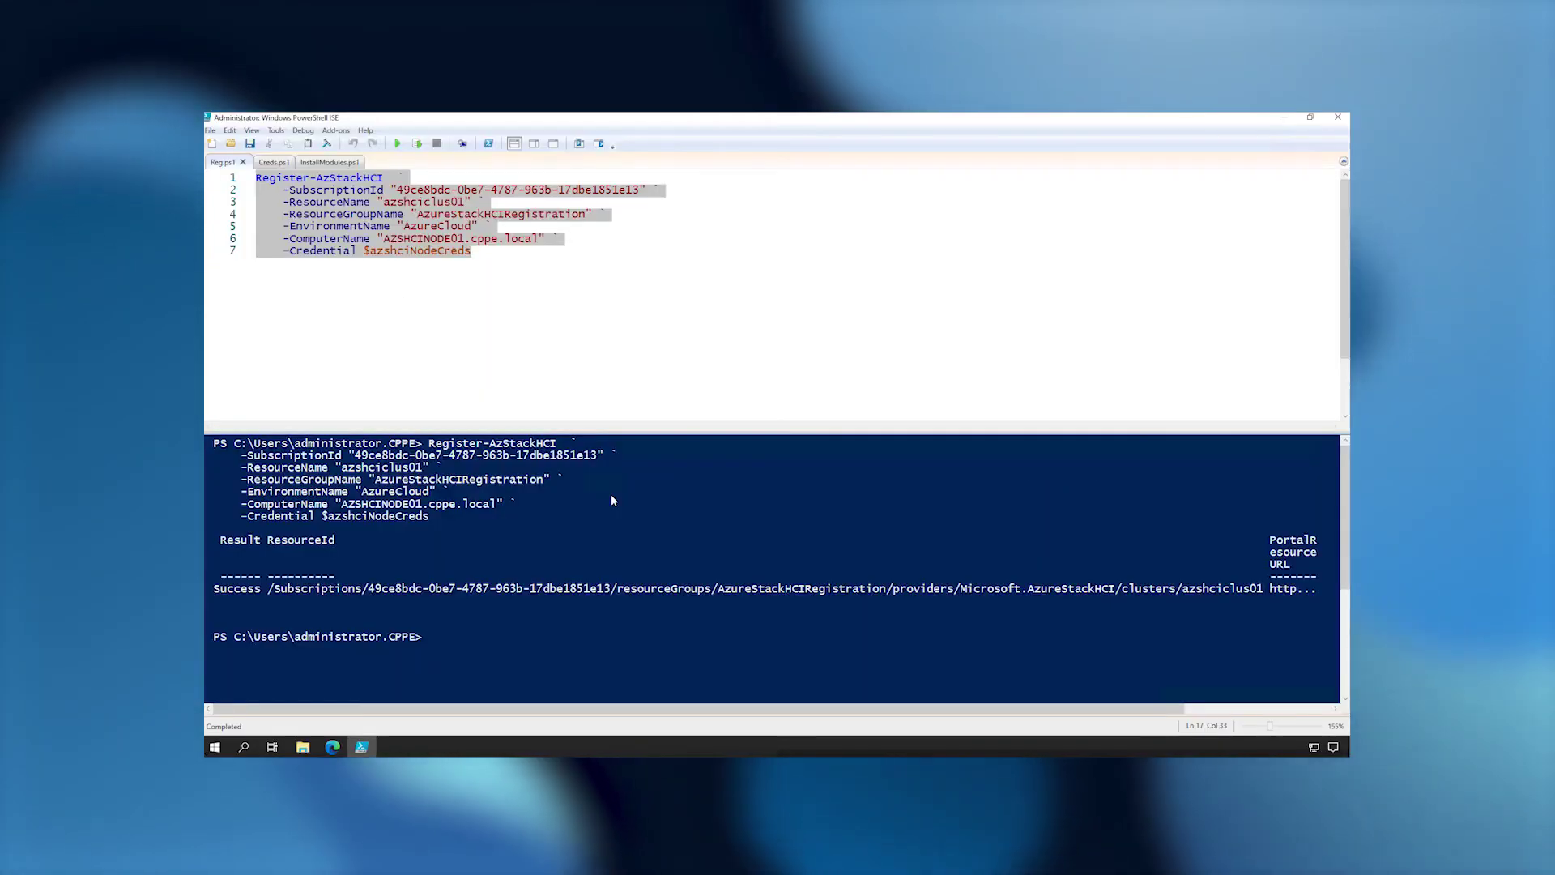
# Rerun Get-AzureStackHCI from InstallModules.ps1, confirming AZSHCINODE01 is Registered and Connected.
pyautogui.click(315, 163)
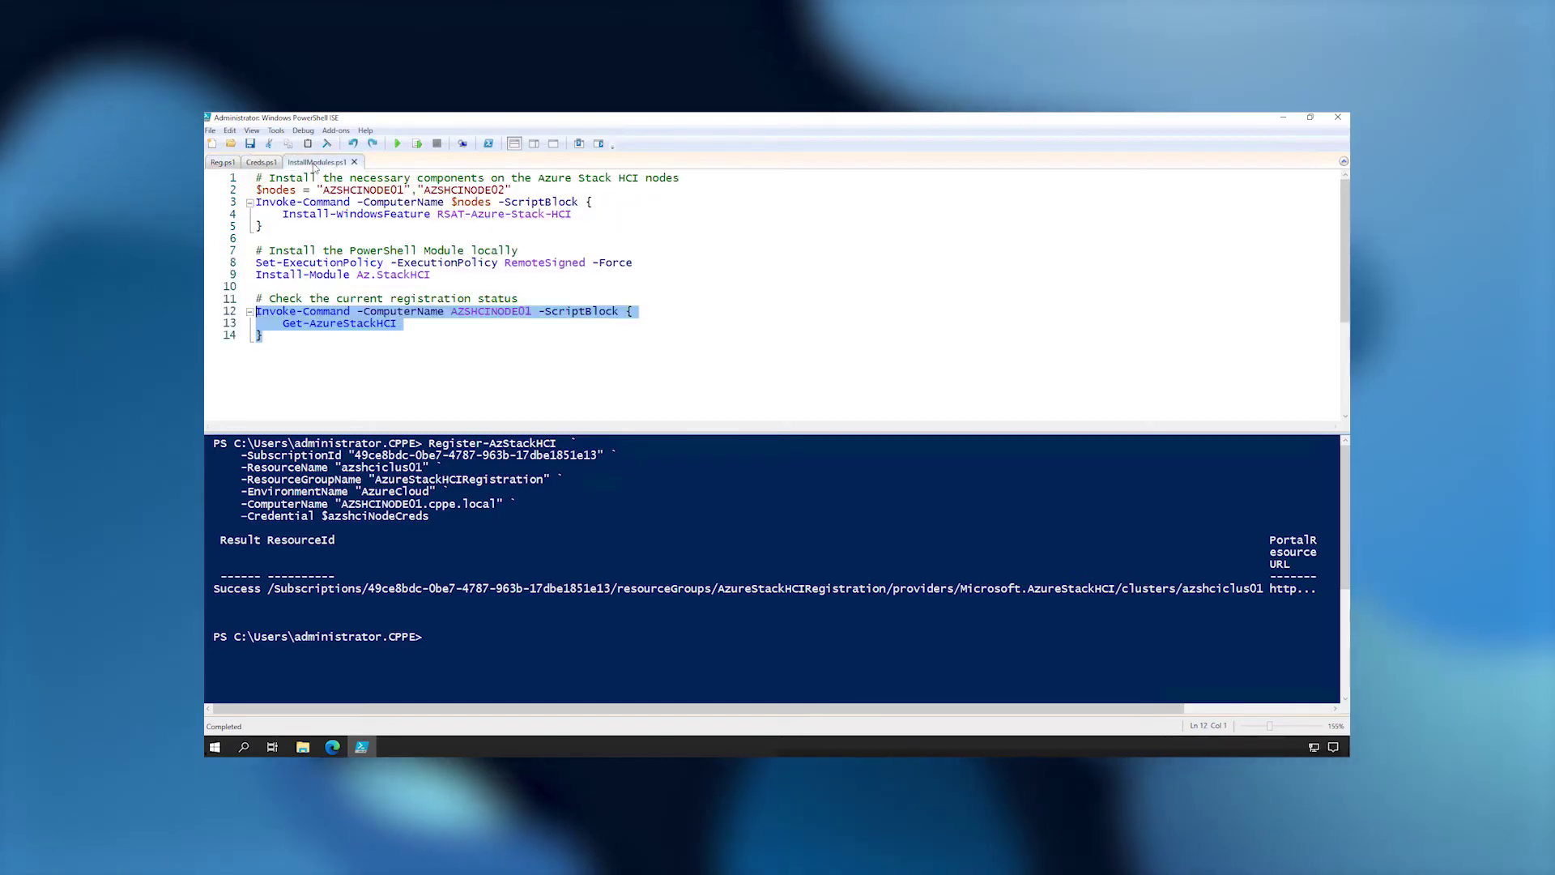
pyautogui.click(418, 144)
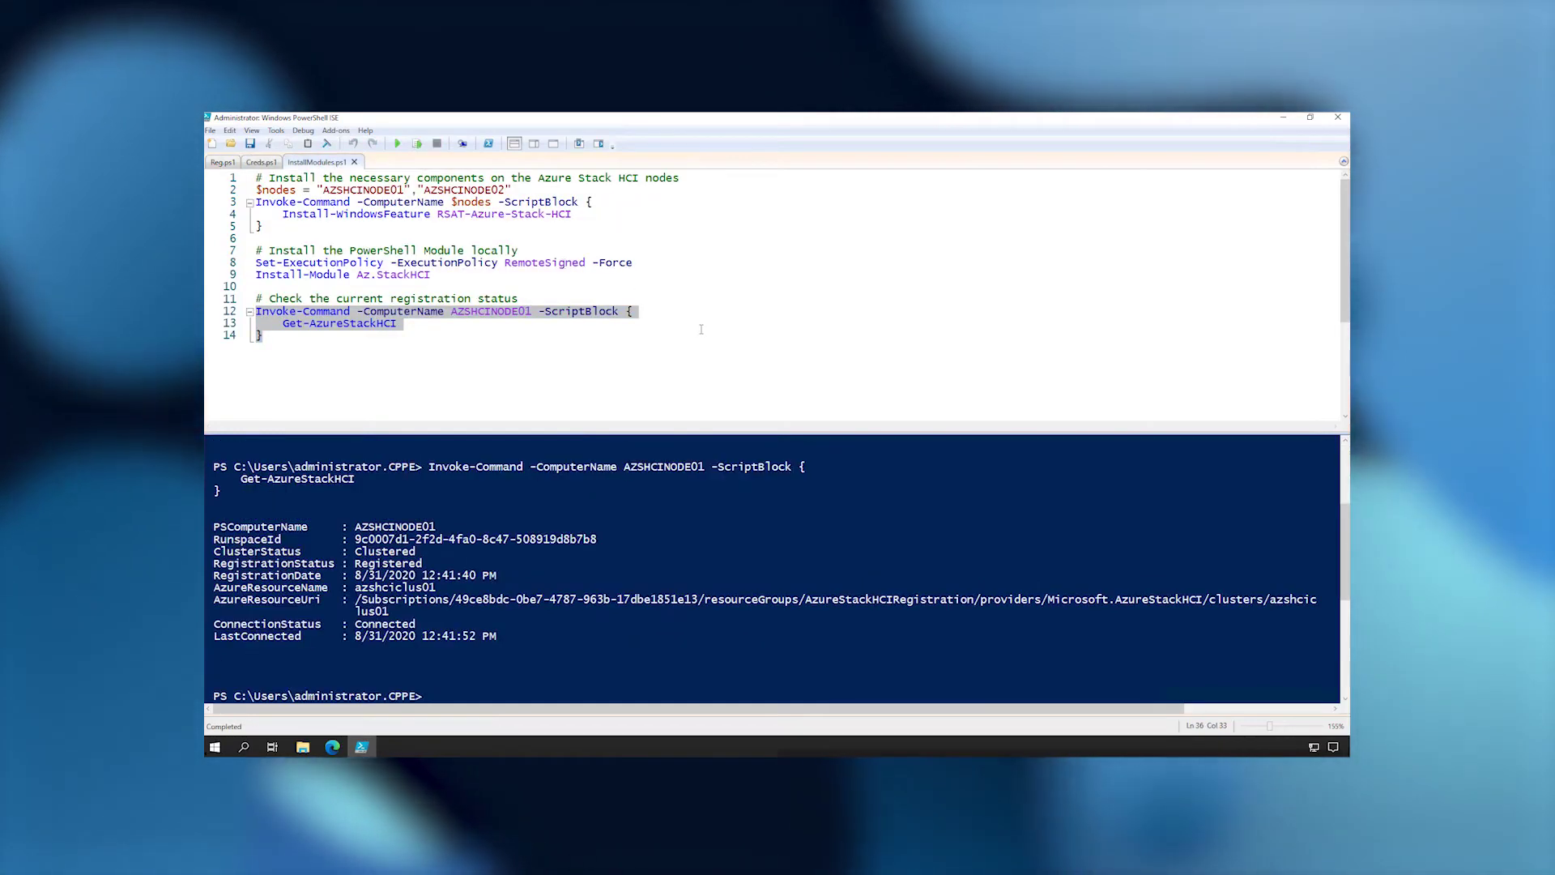
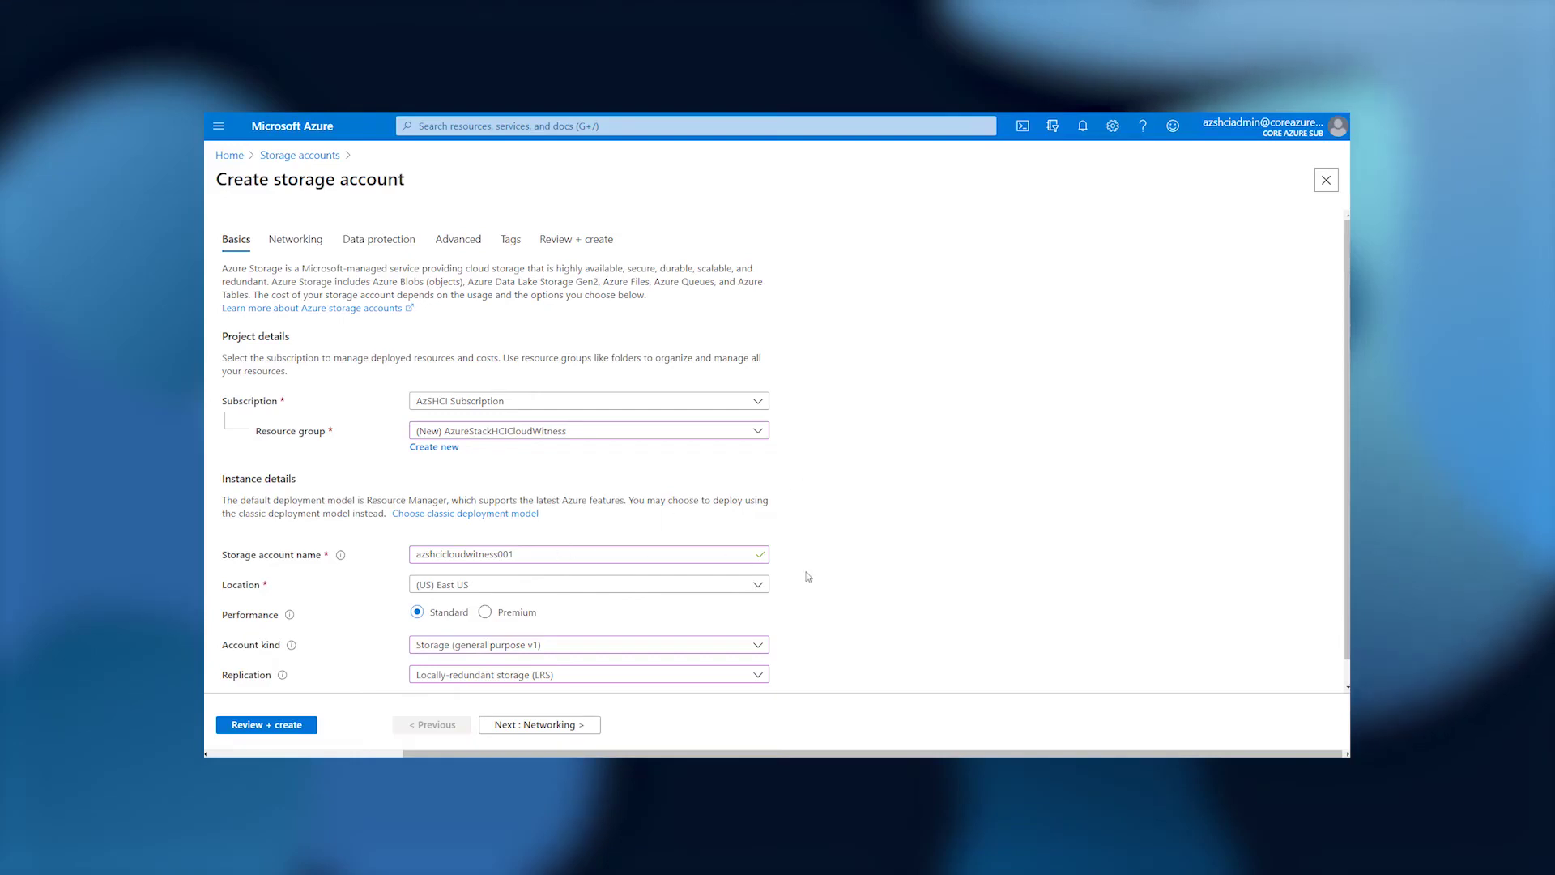
# Advance through the storage account tabs and set the minimum TLS version to 1.2.
pyautogui.scroll(-1, 808, 576)
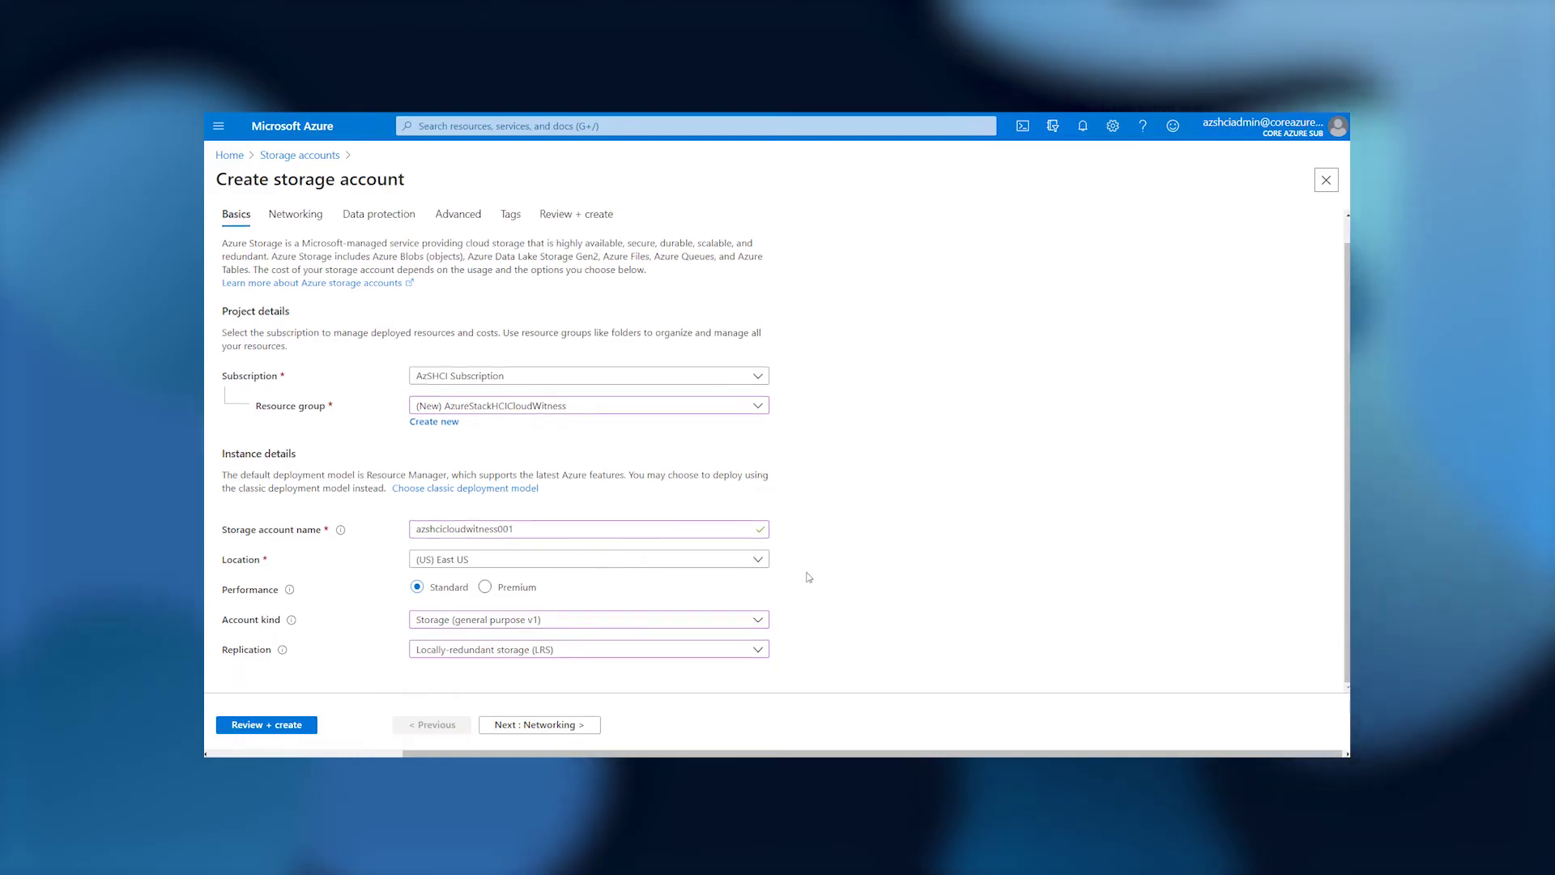
pyautogui.click(563, 726)
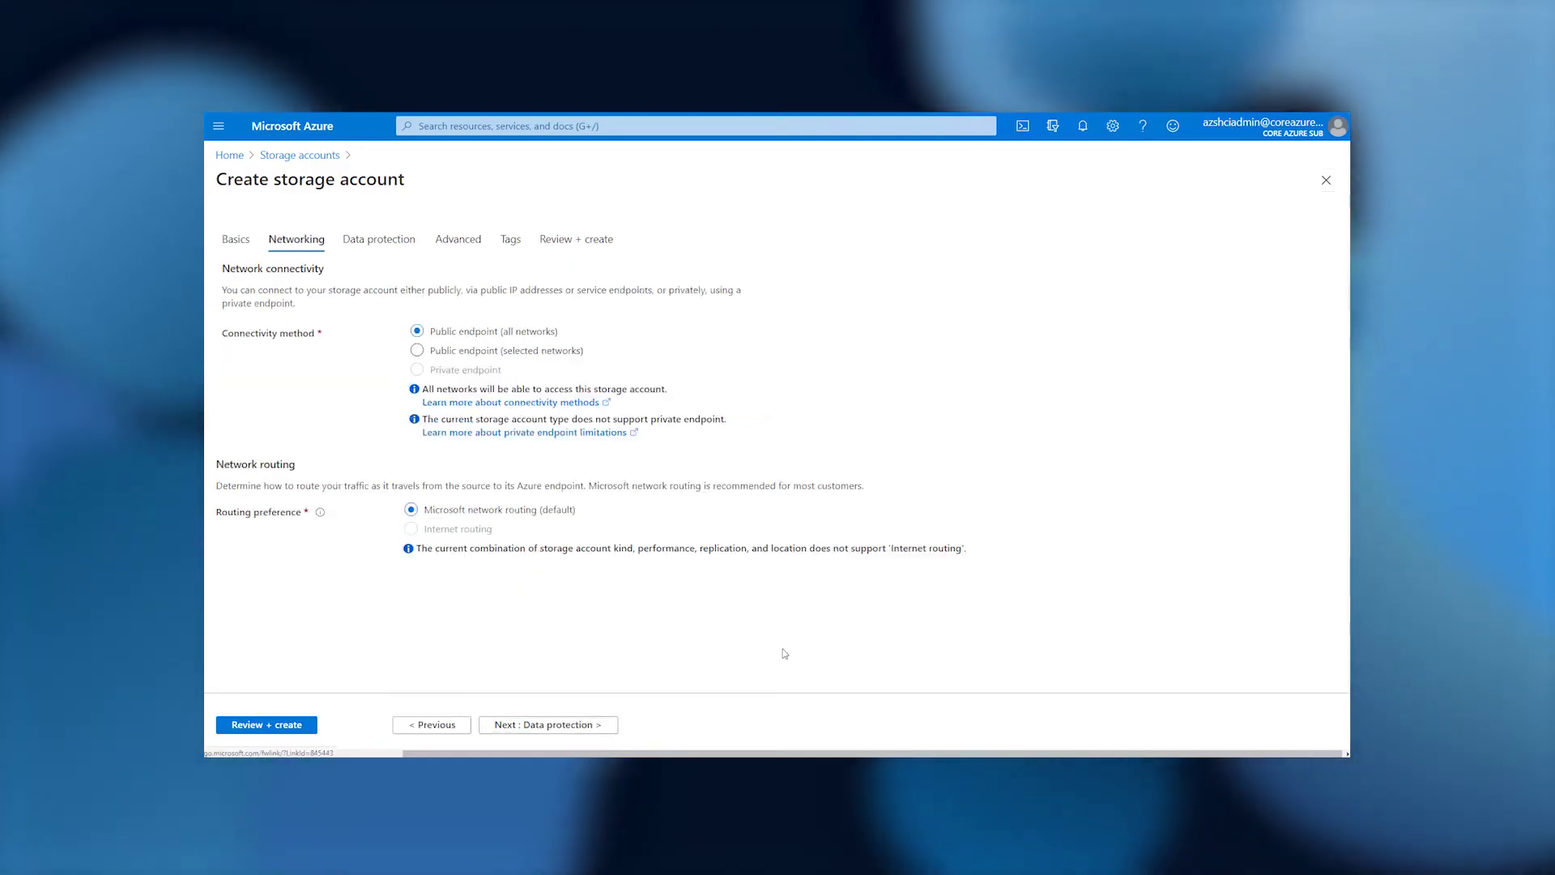
pyautogui.click(590, 723)
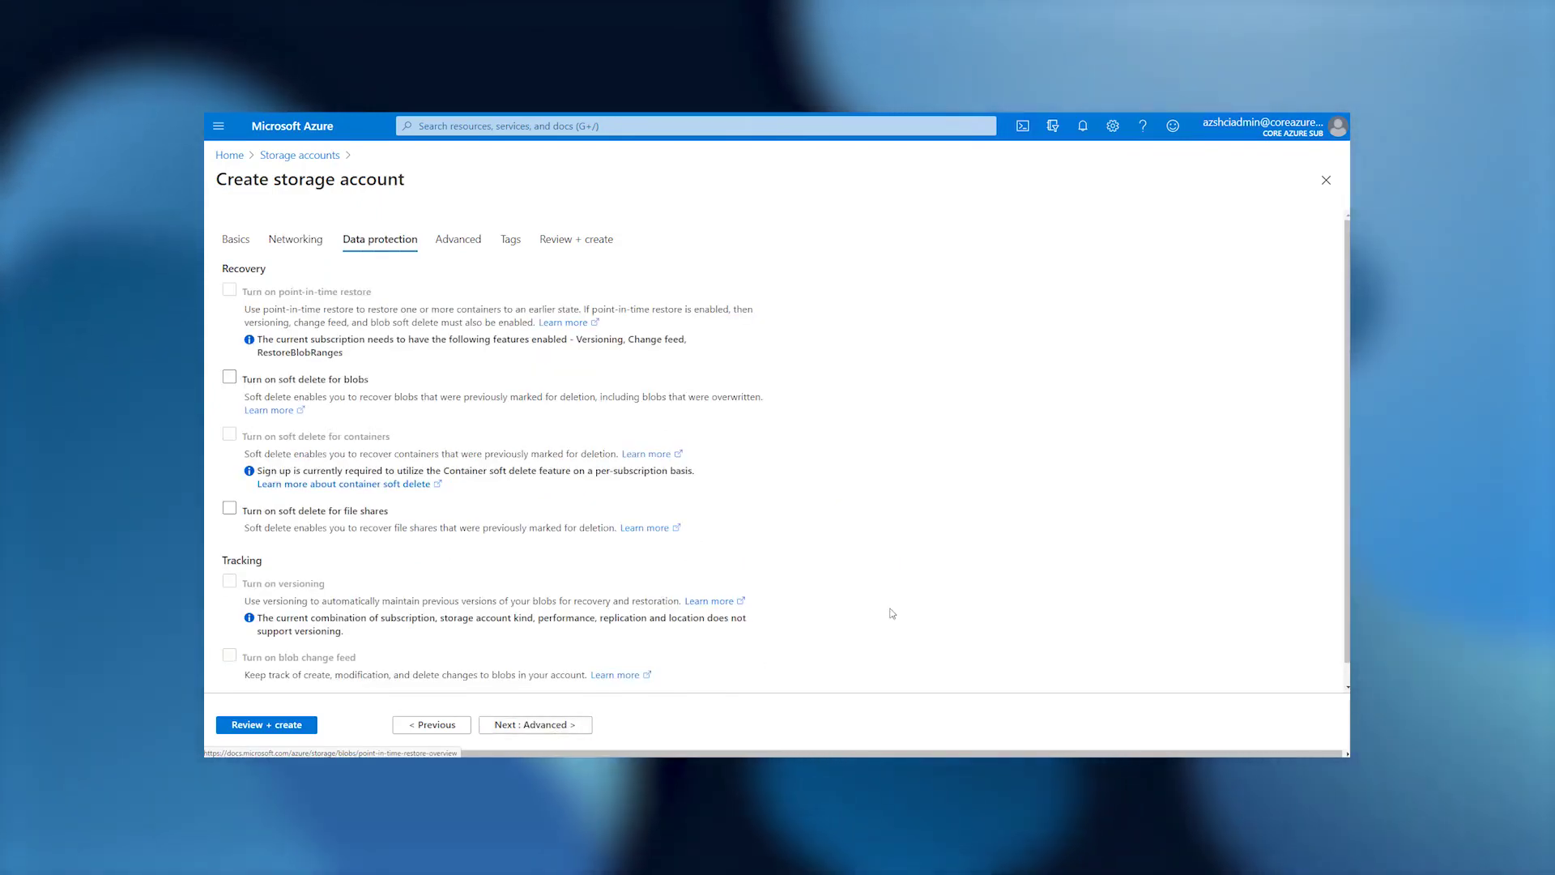
pyautogui.click(562, 728)
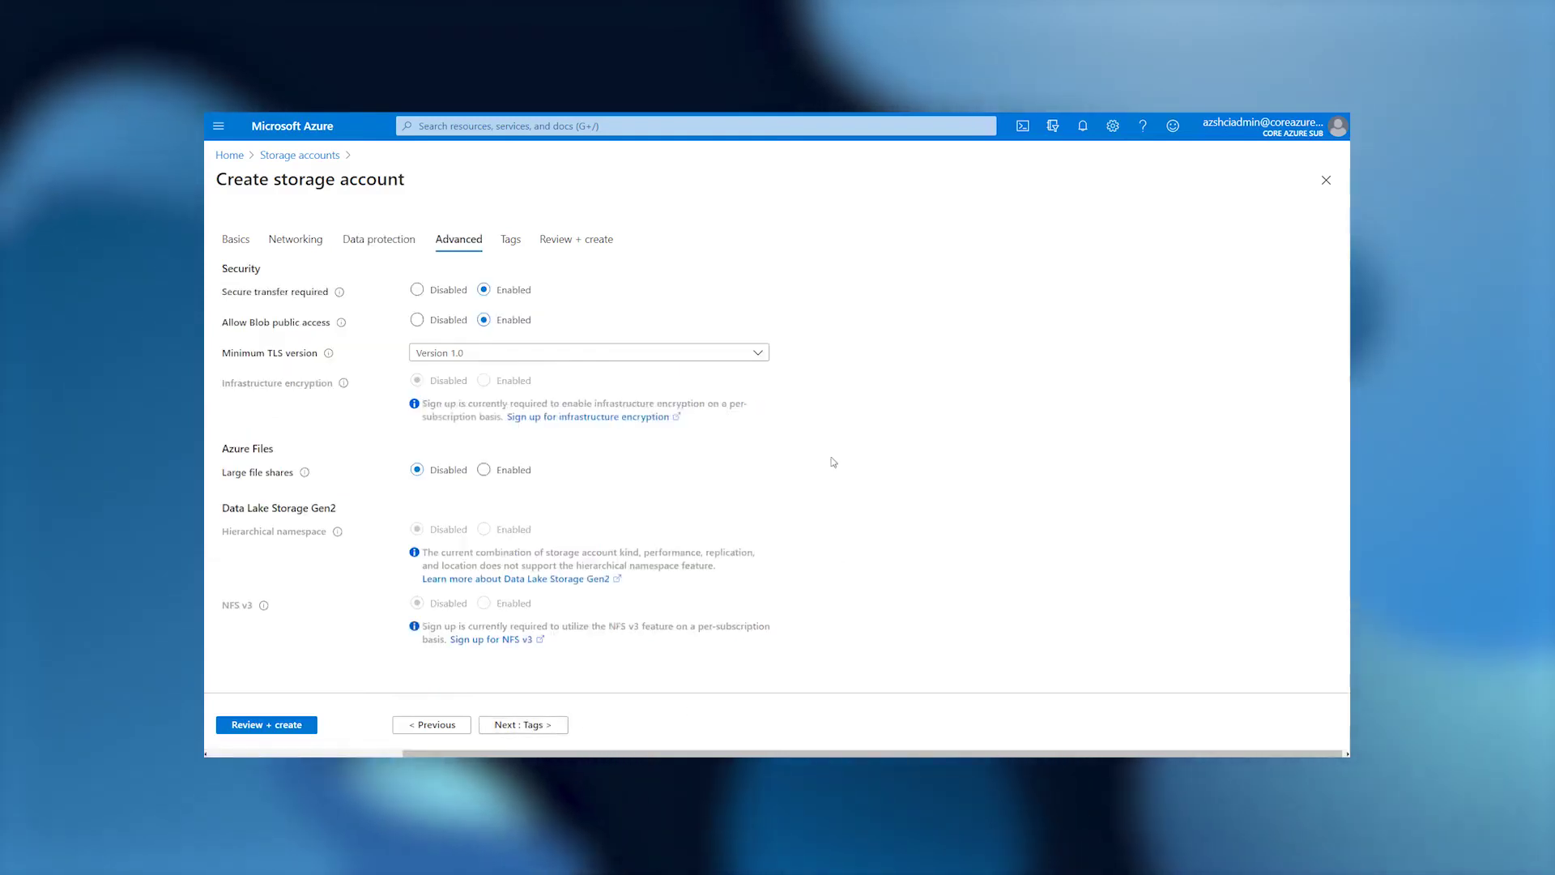
pyautogui.click(768, 357)
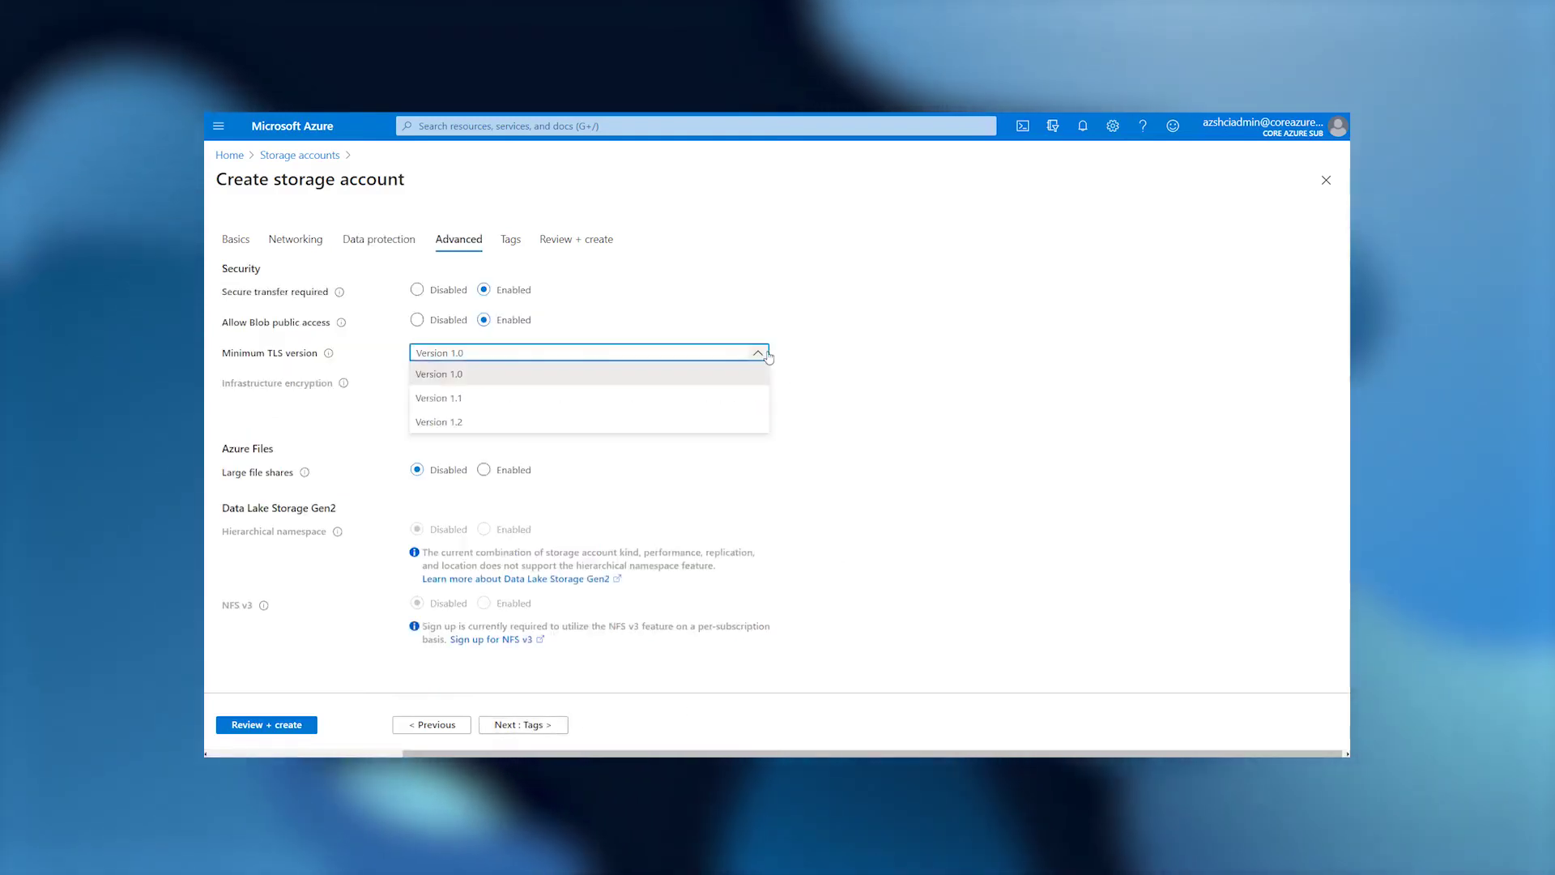
pyautogui.click(739, 425)
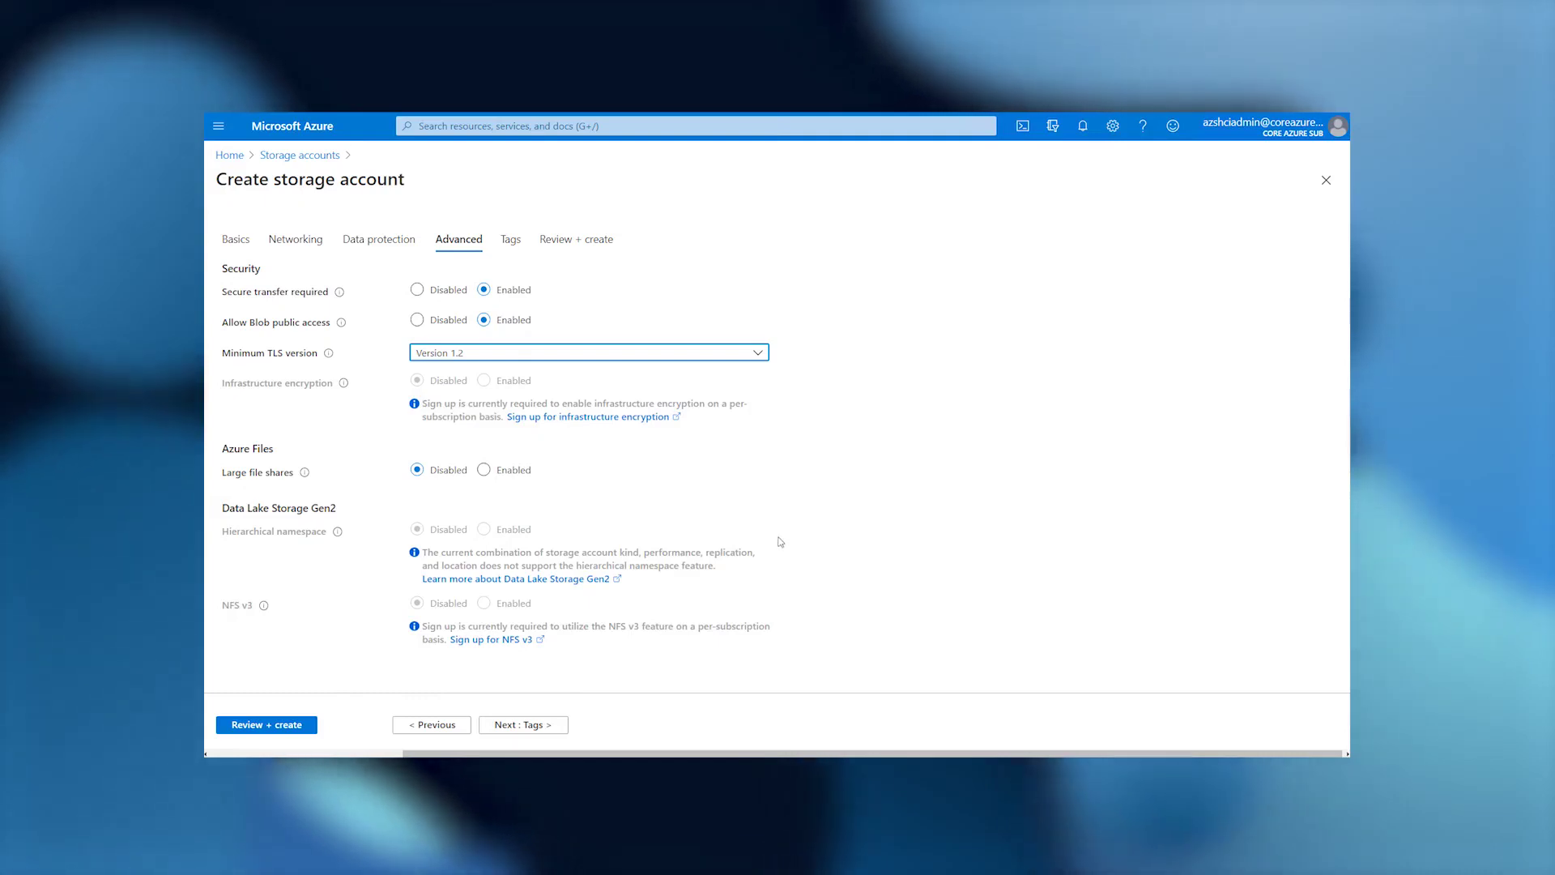
# Review and create the azshcicloudwitness001 storage account, then open it after deployment.
pyautogui.click(534, 724)
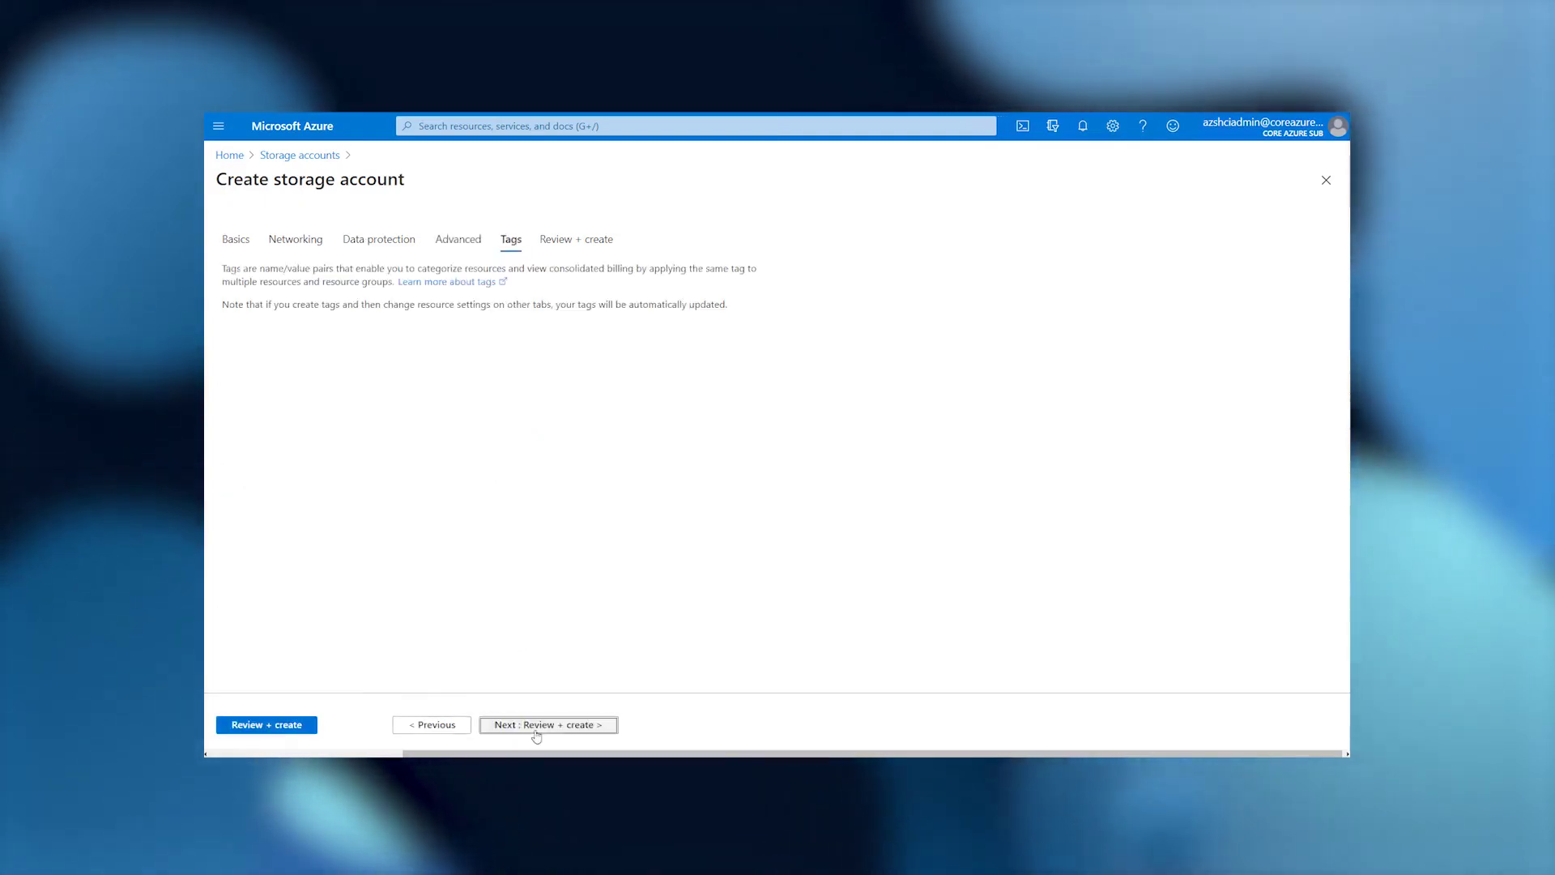
pyautogui.click(540, 727)
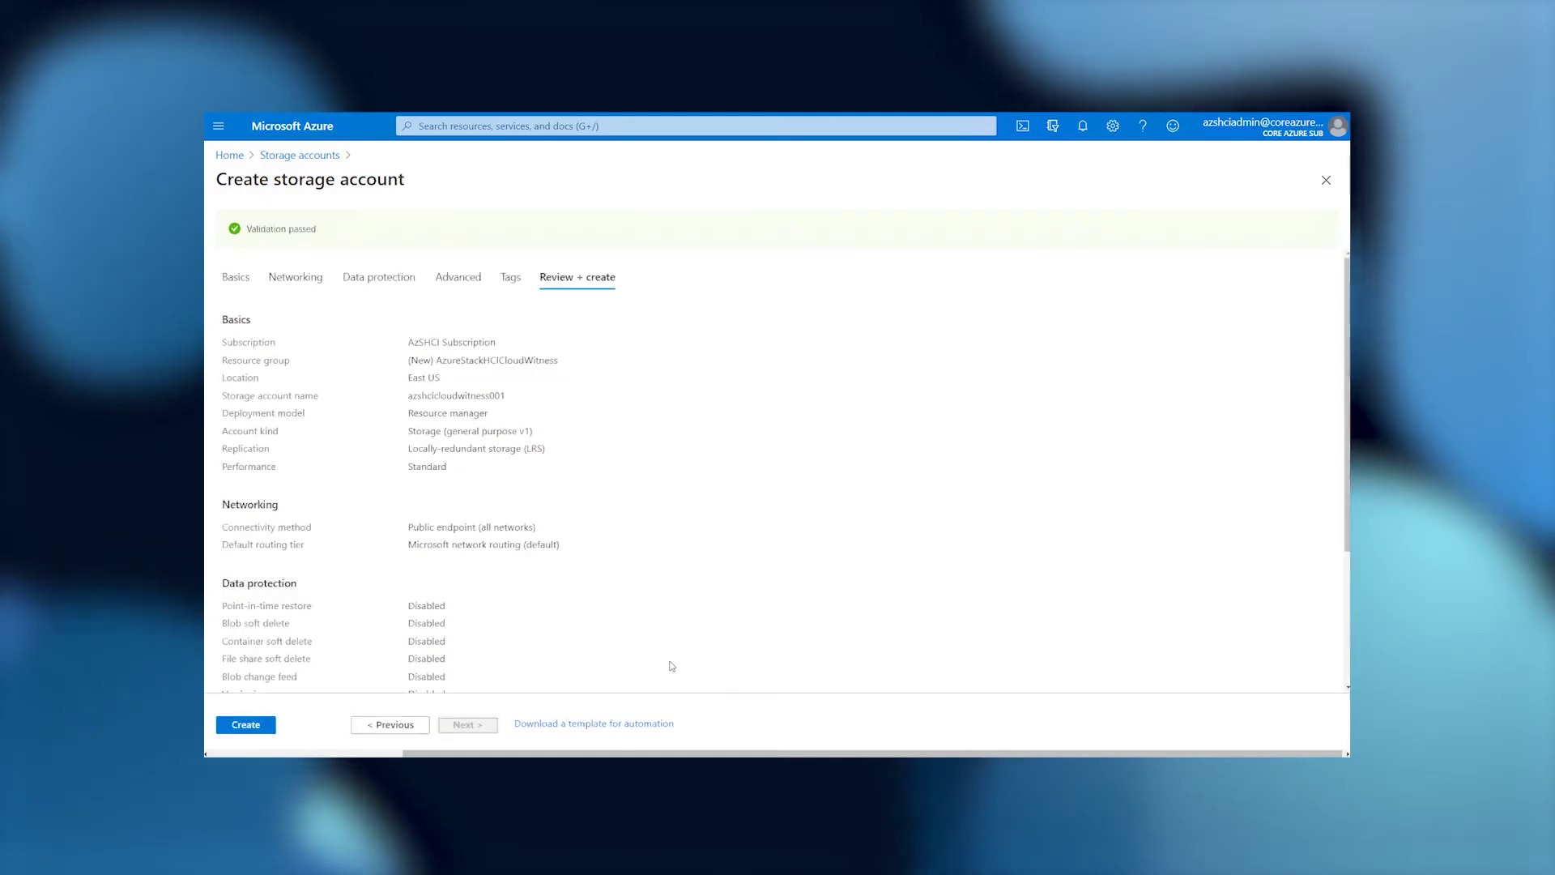
pyautogui.click(259, 725)
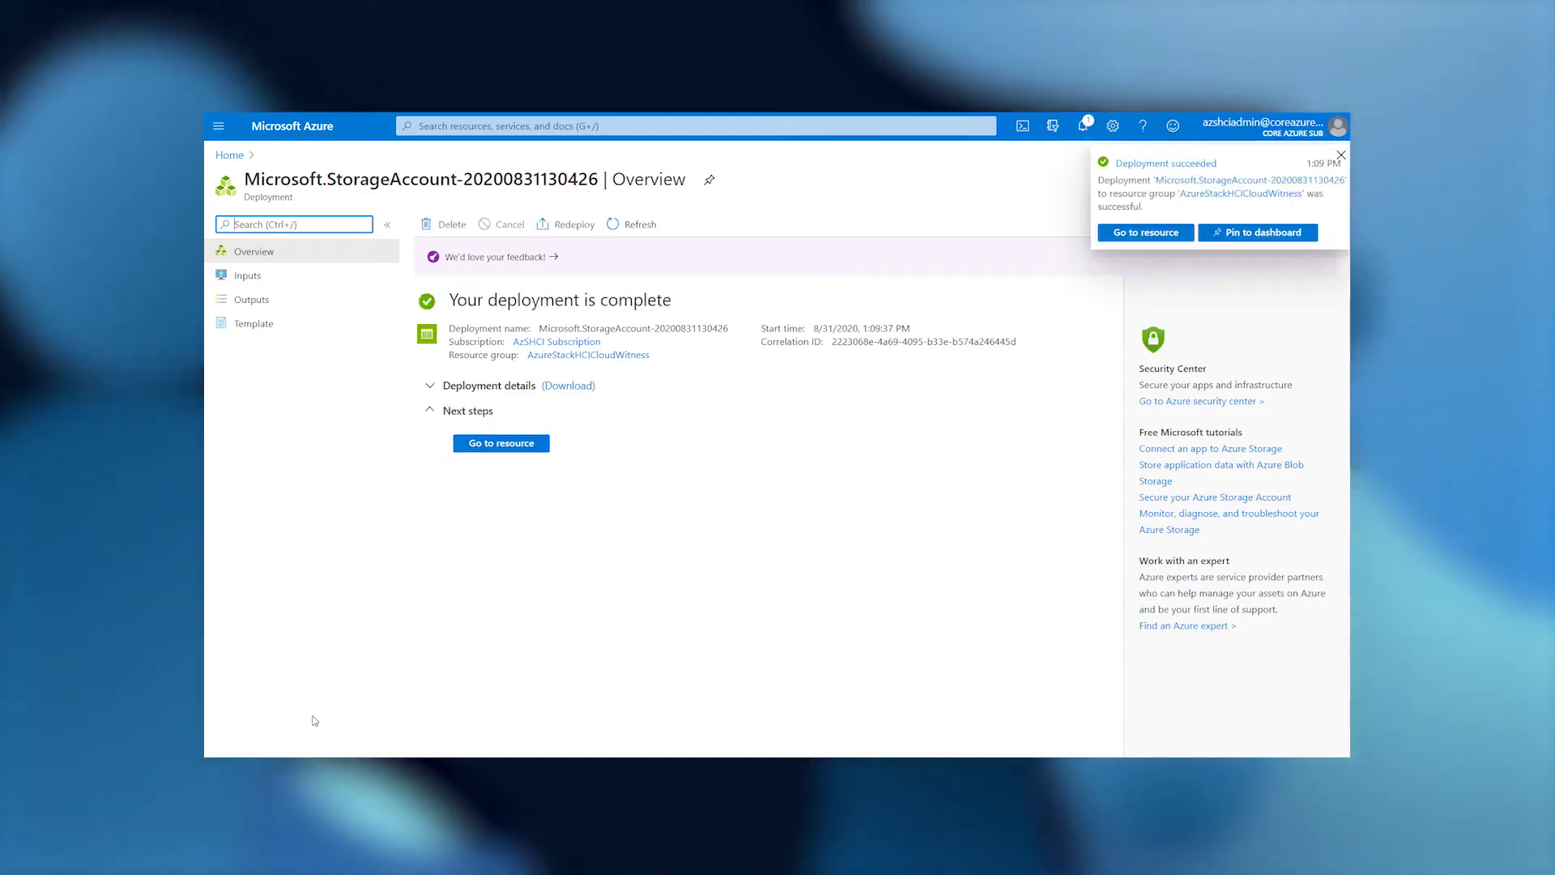
pyautogui.click(500, 443)
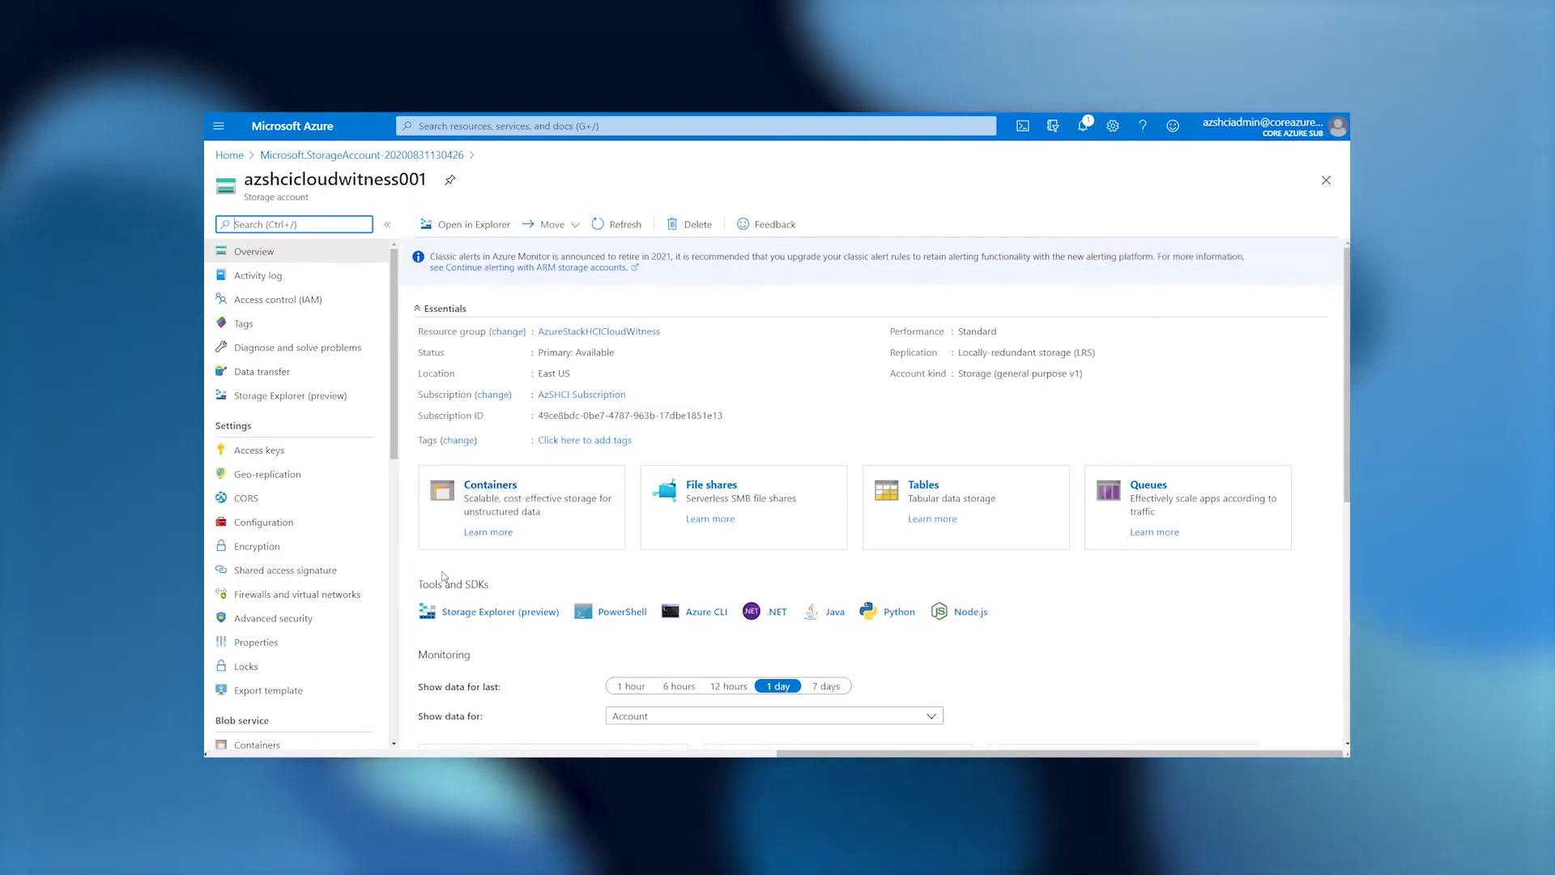
# Copy the key1 value from the storage account's Access keys into the cluster witness settings.
pyautogui.click(280, 454)
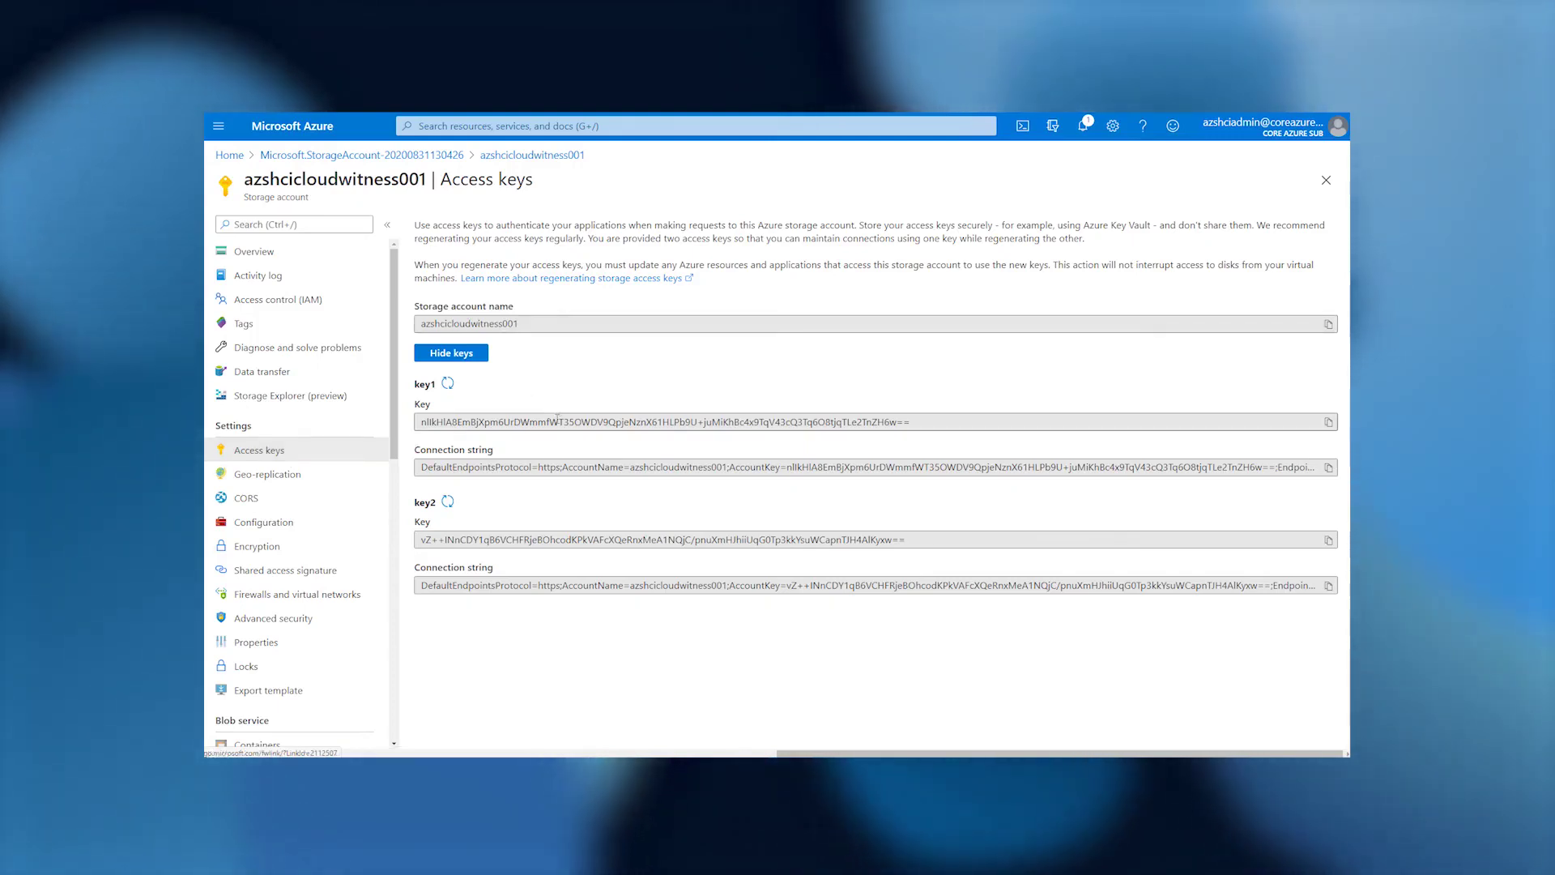
pyautogui.moveTo(911, 422); pyautogui.dragTo(375, 438)
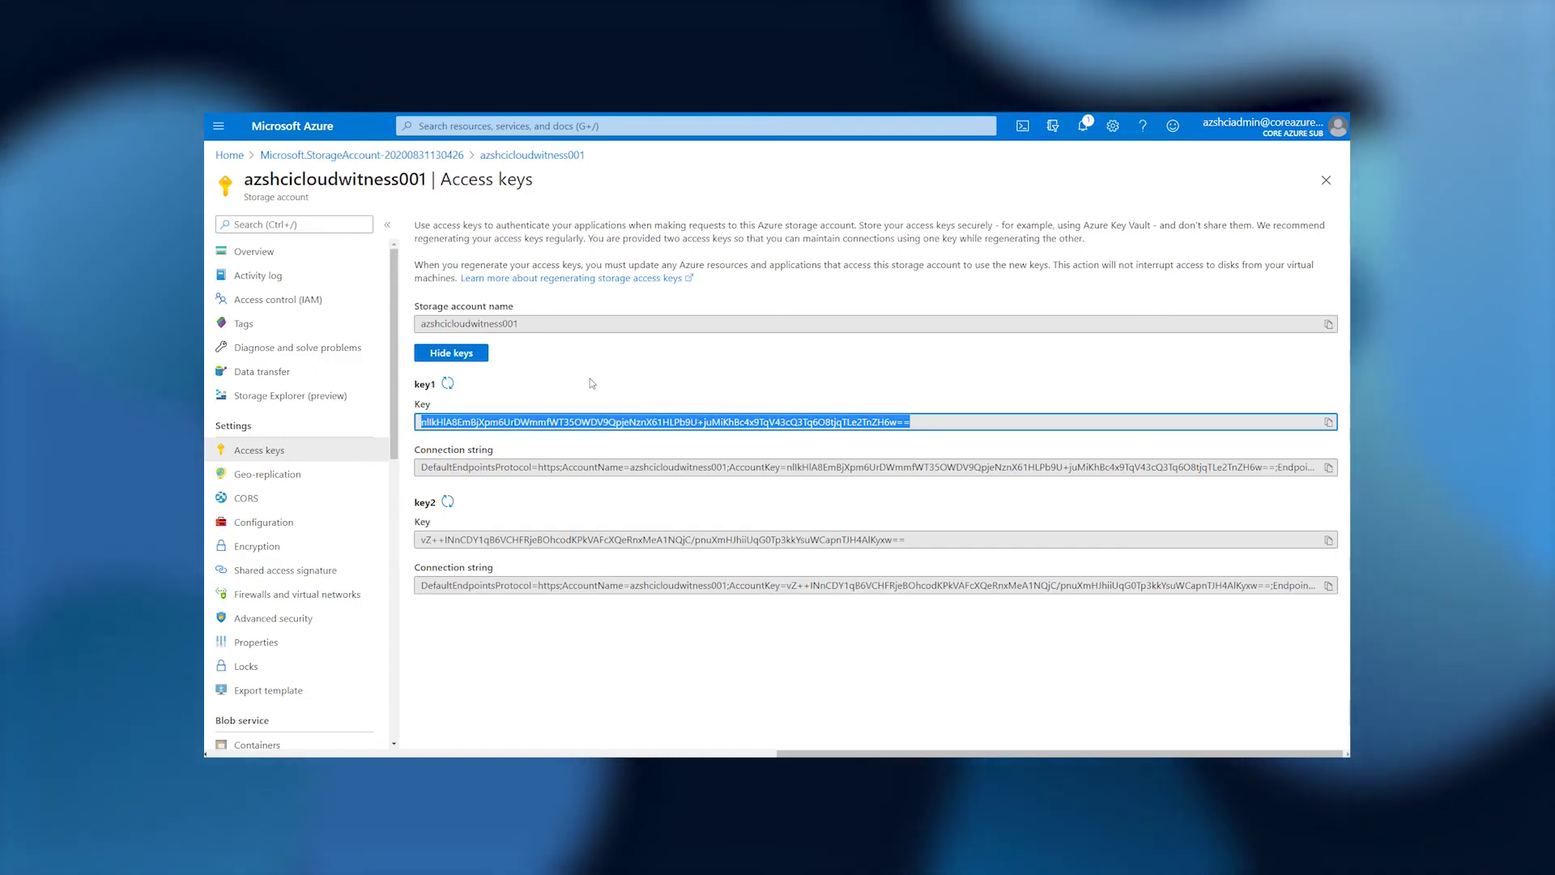
pyautogui.hotkey('alt', 'Tab')
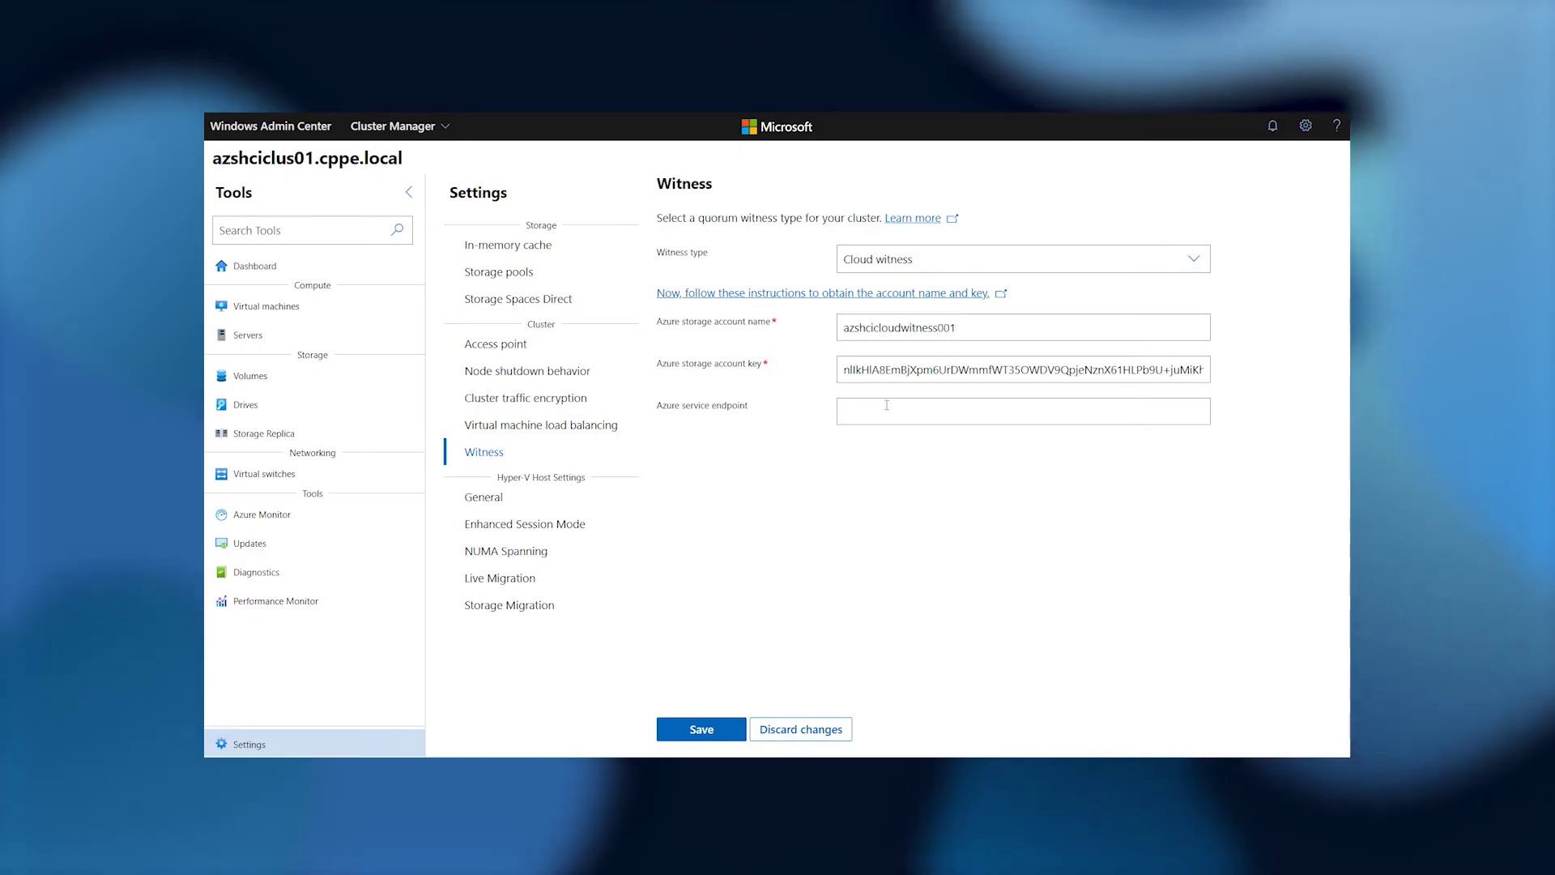
# Save the cloud witness with Azure service endpoint core.windows.net so it shows Online.
pyautogui.write('cor')
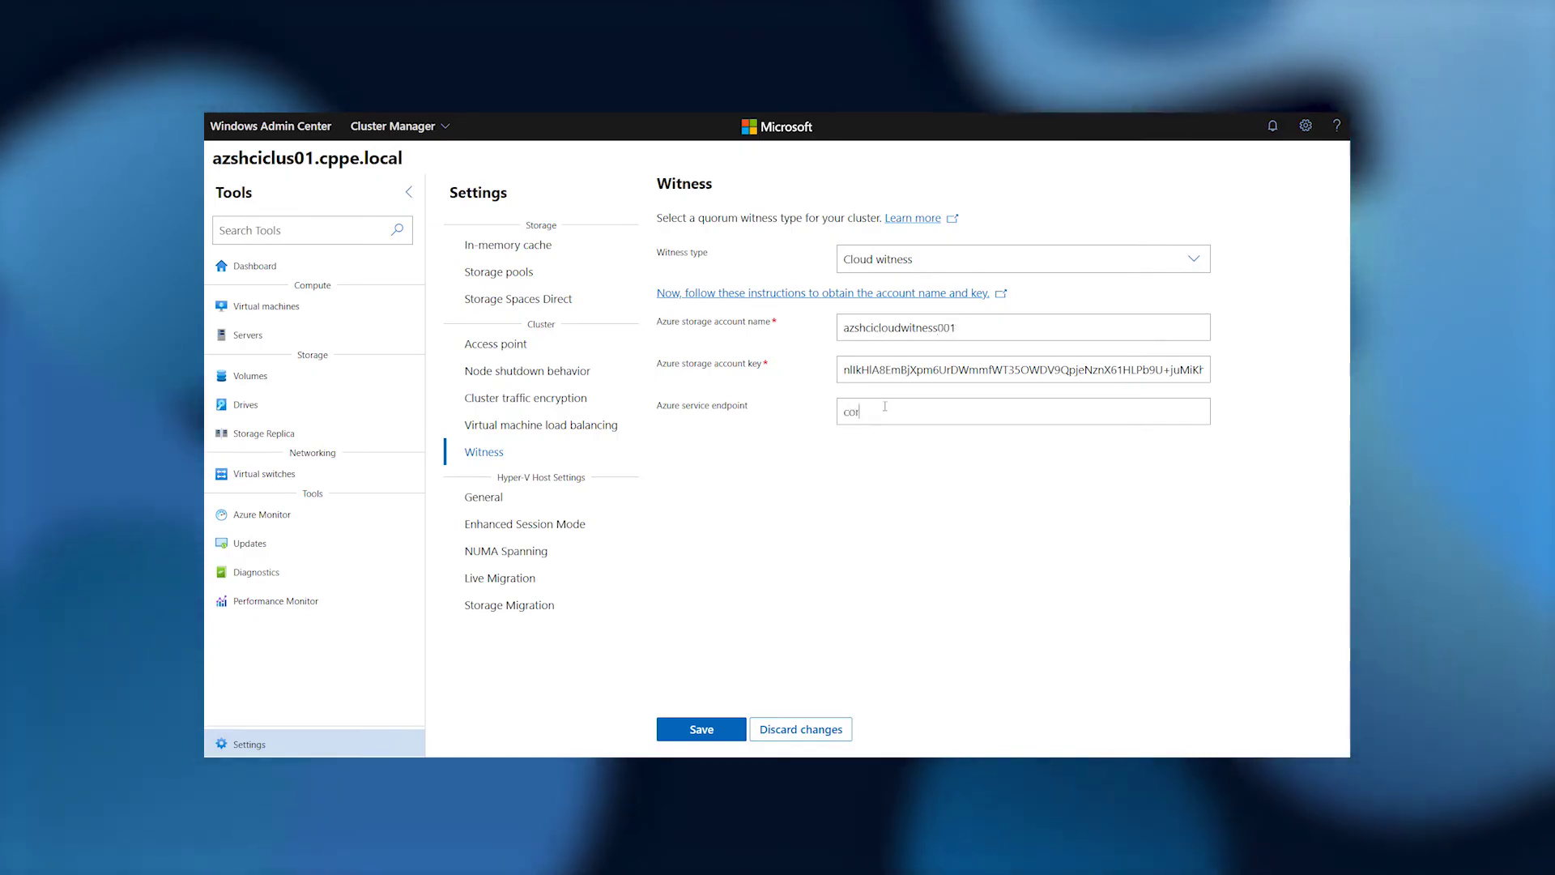
pyautogui.write('e.windows.net')
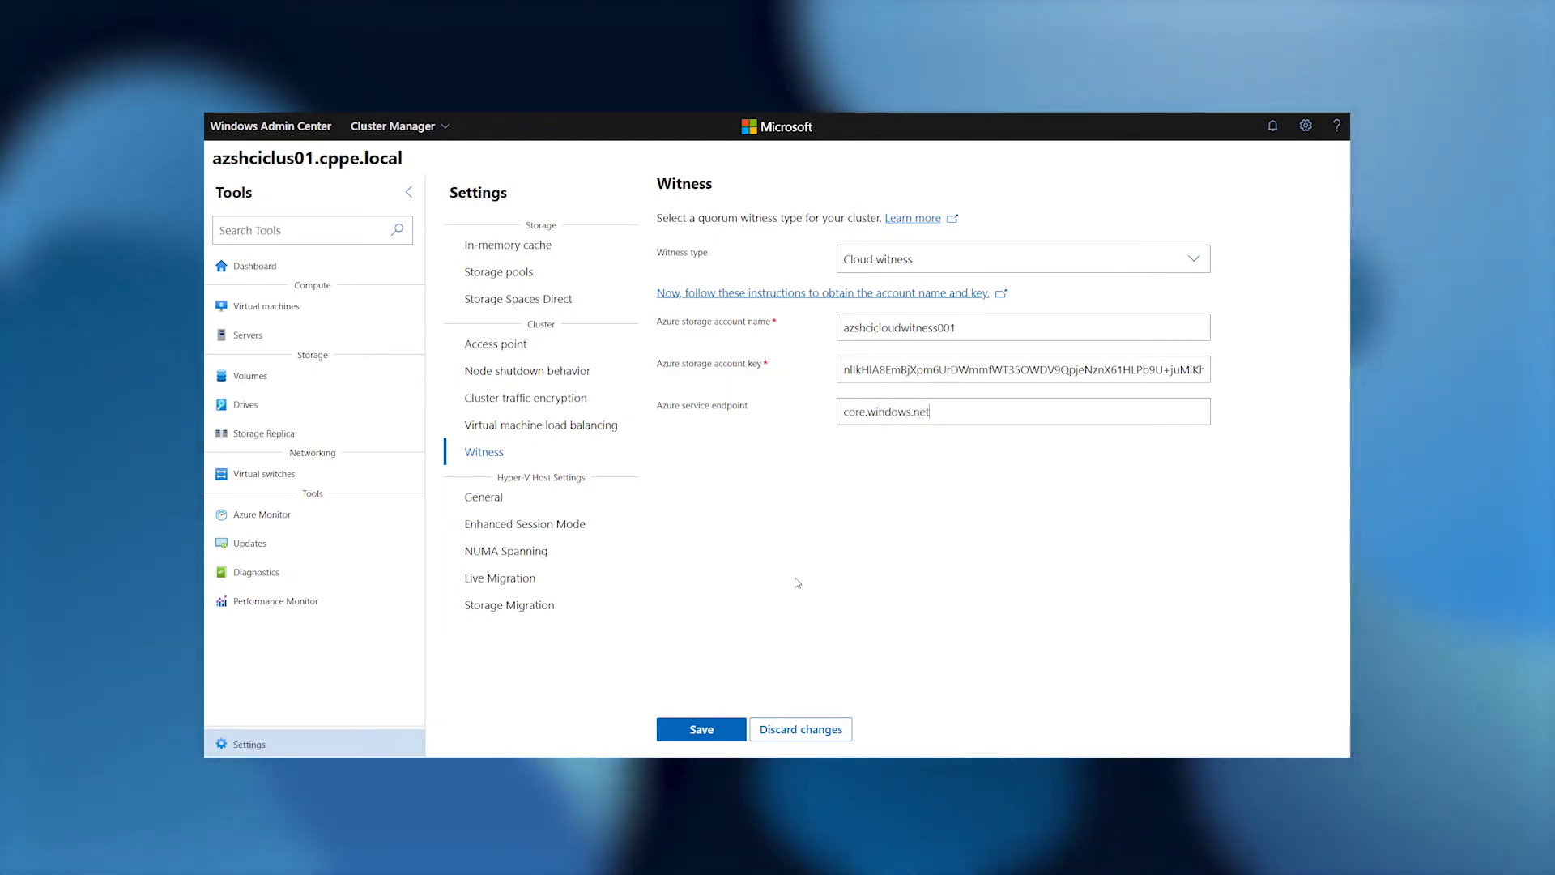
pyautogui.click(701, 729)
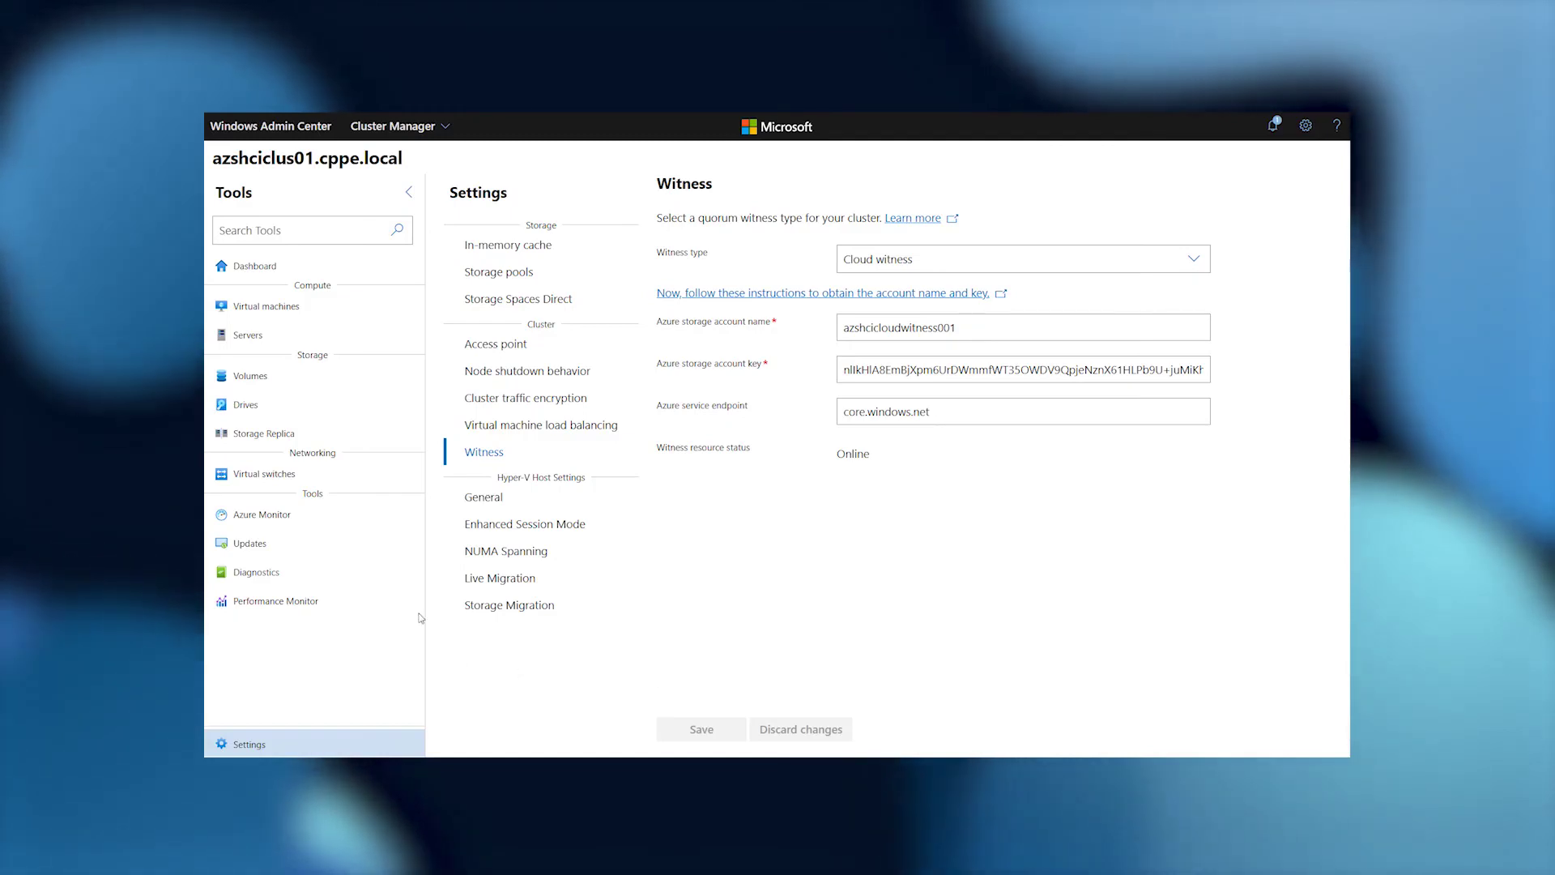
pyautogui.click(283, 386)
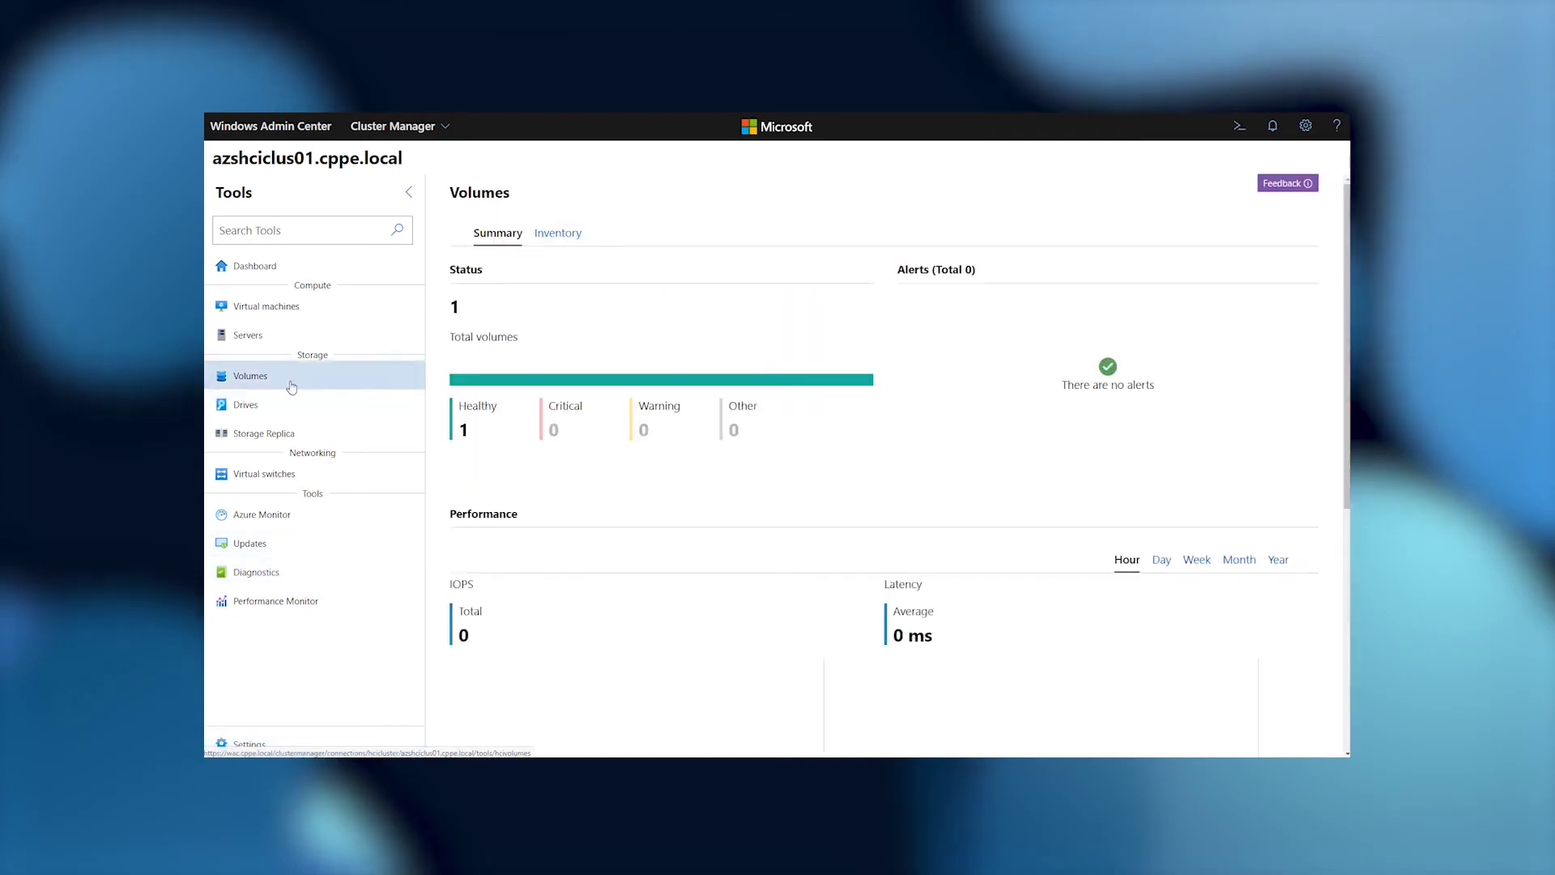
# Create a 50 GB Volume1 with deduplication and compression on, data type Hyper-V.
pyautogui.click(573, 237)
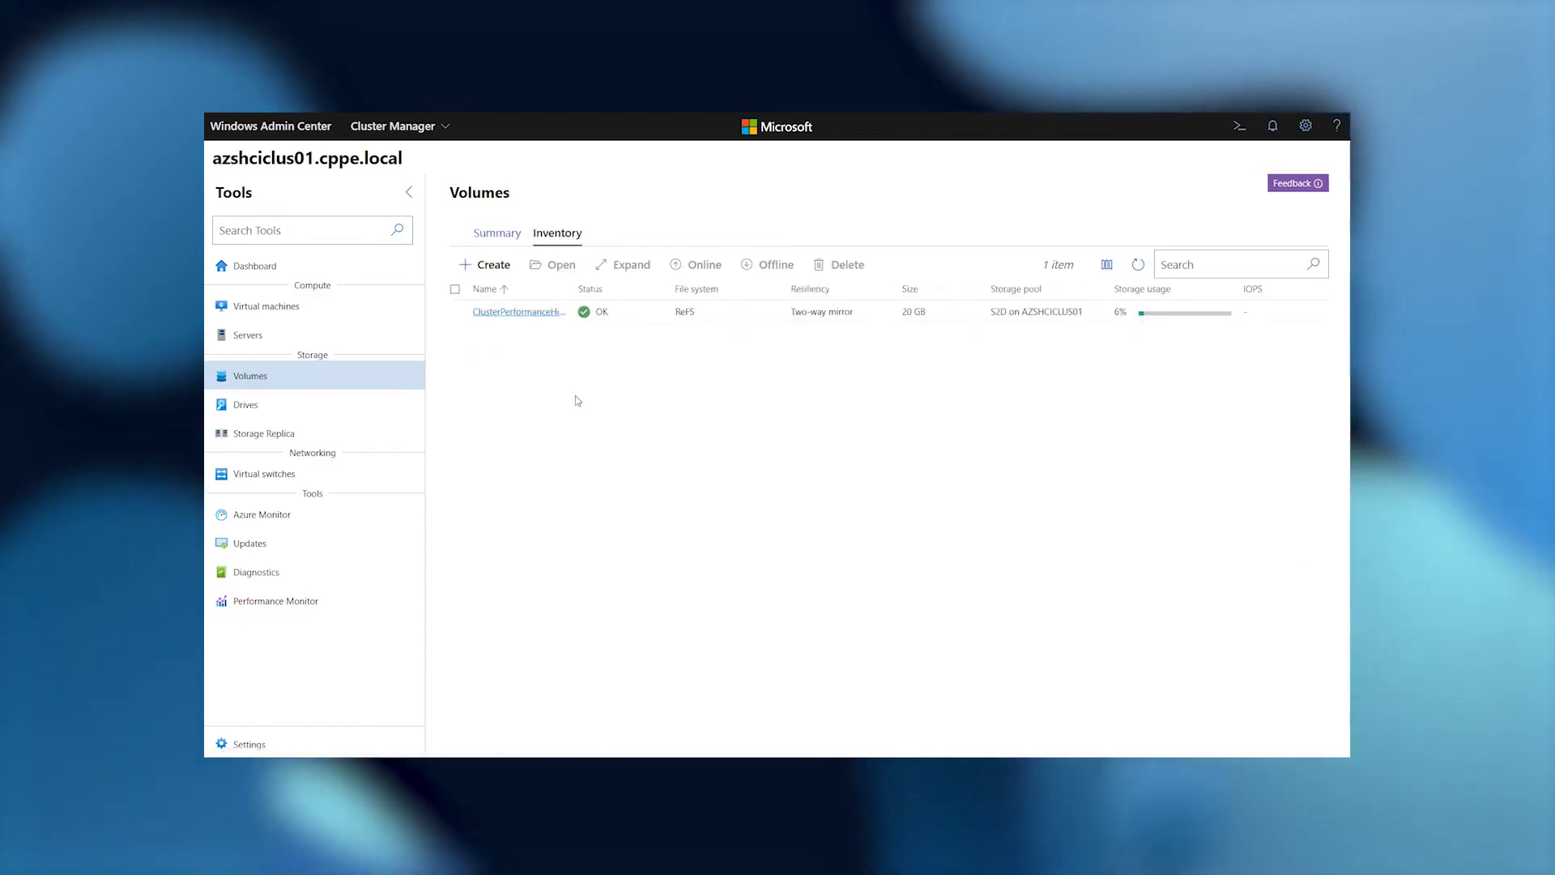
pyautogui.click(492, 265)
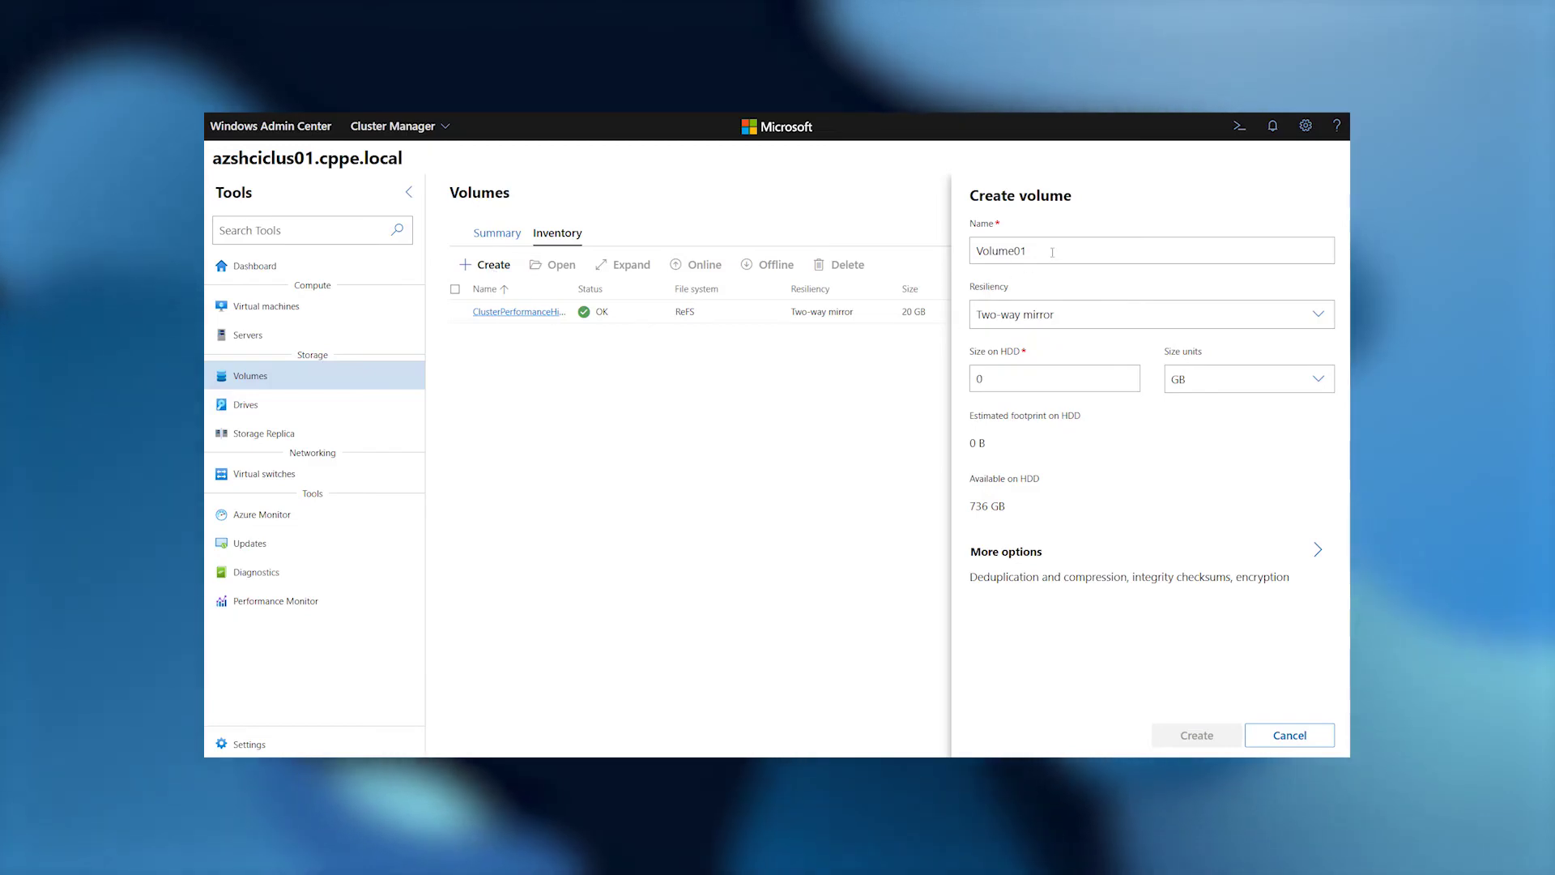
pyautogui.click(1012, 251)
pyautogui.press('Delete')
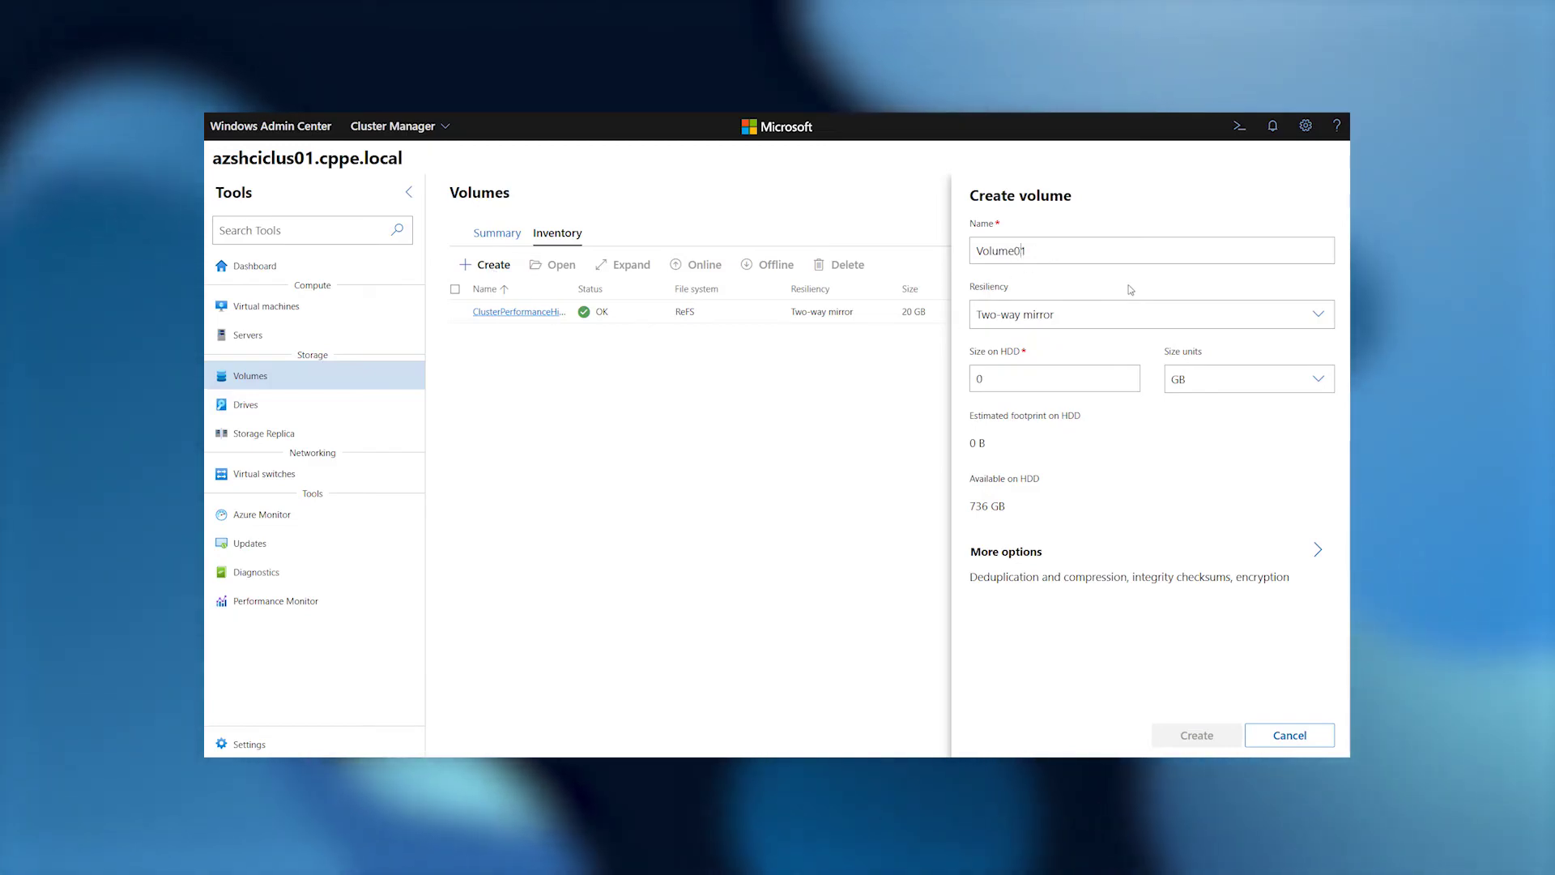
pyautogui.click(1045, 379)
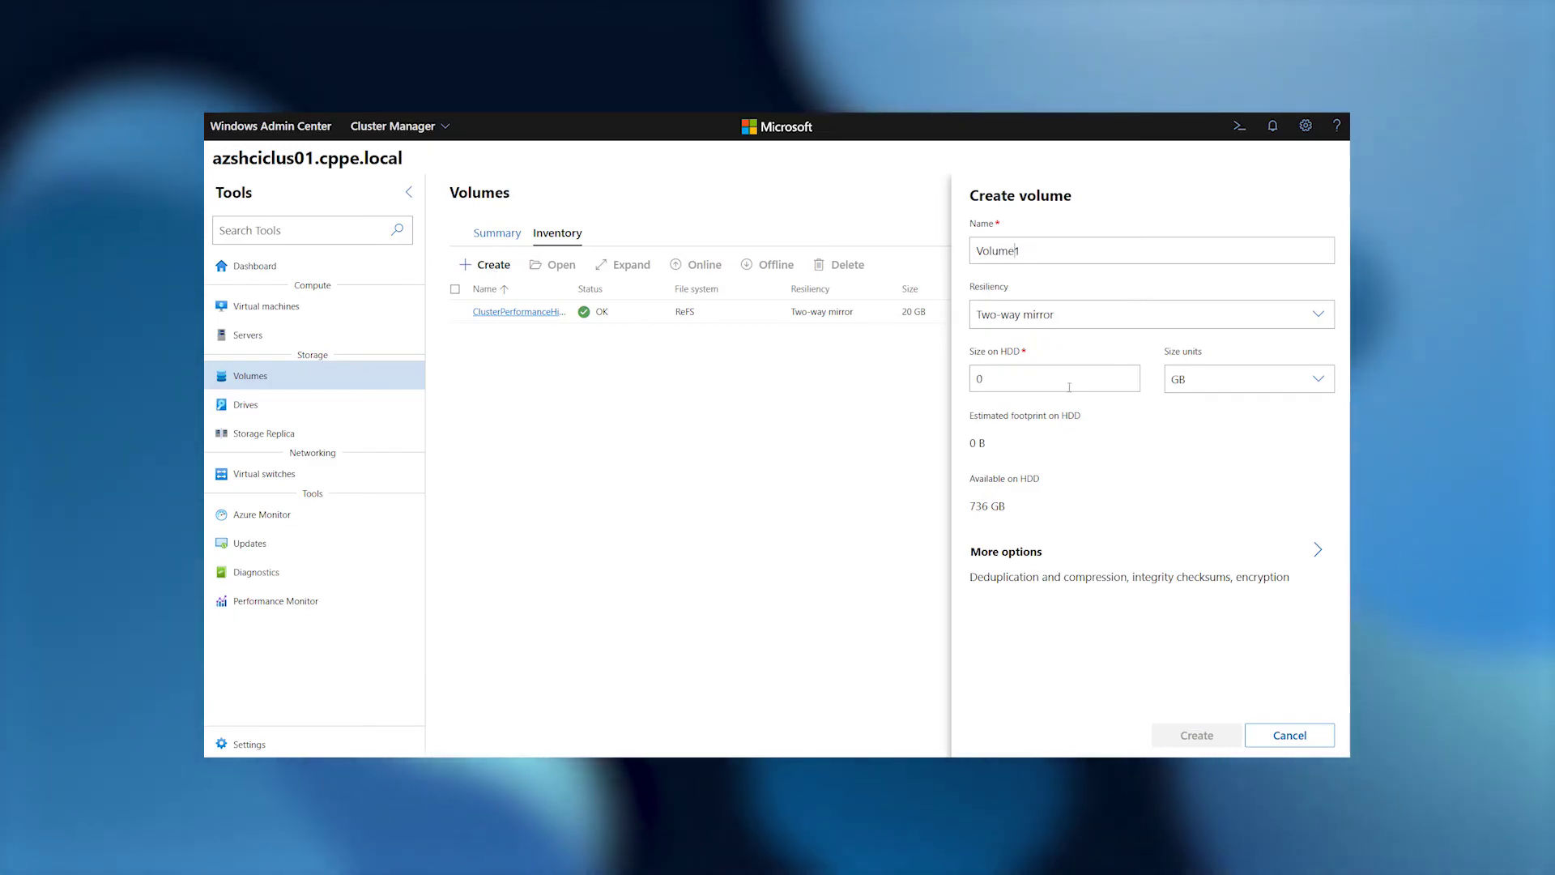
pyautogui.write('50')
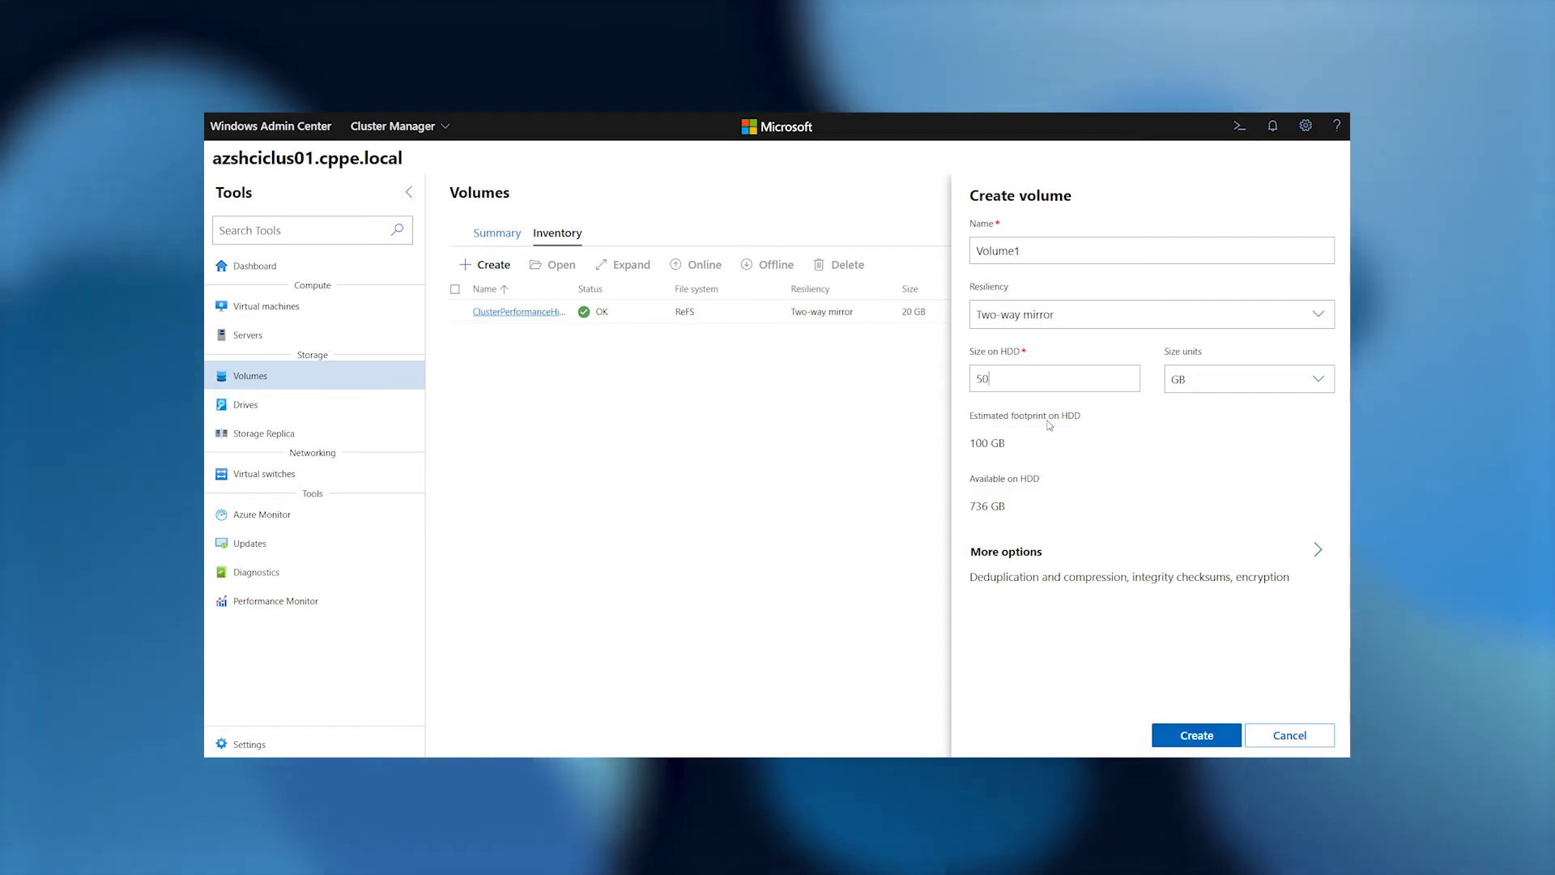
pyautogui.click(1160, 556)
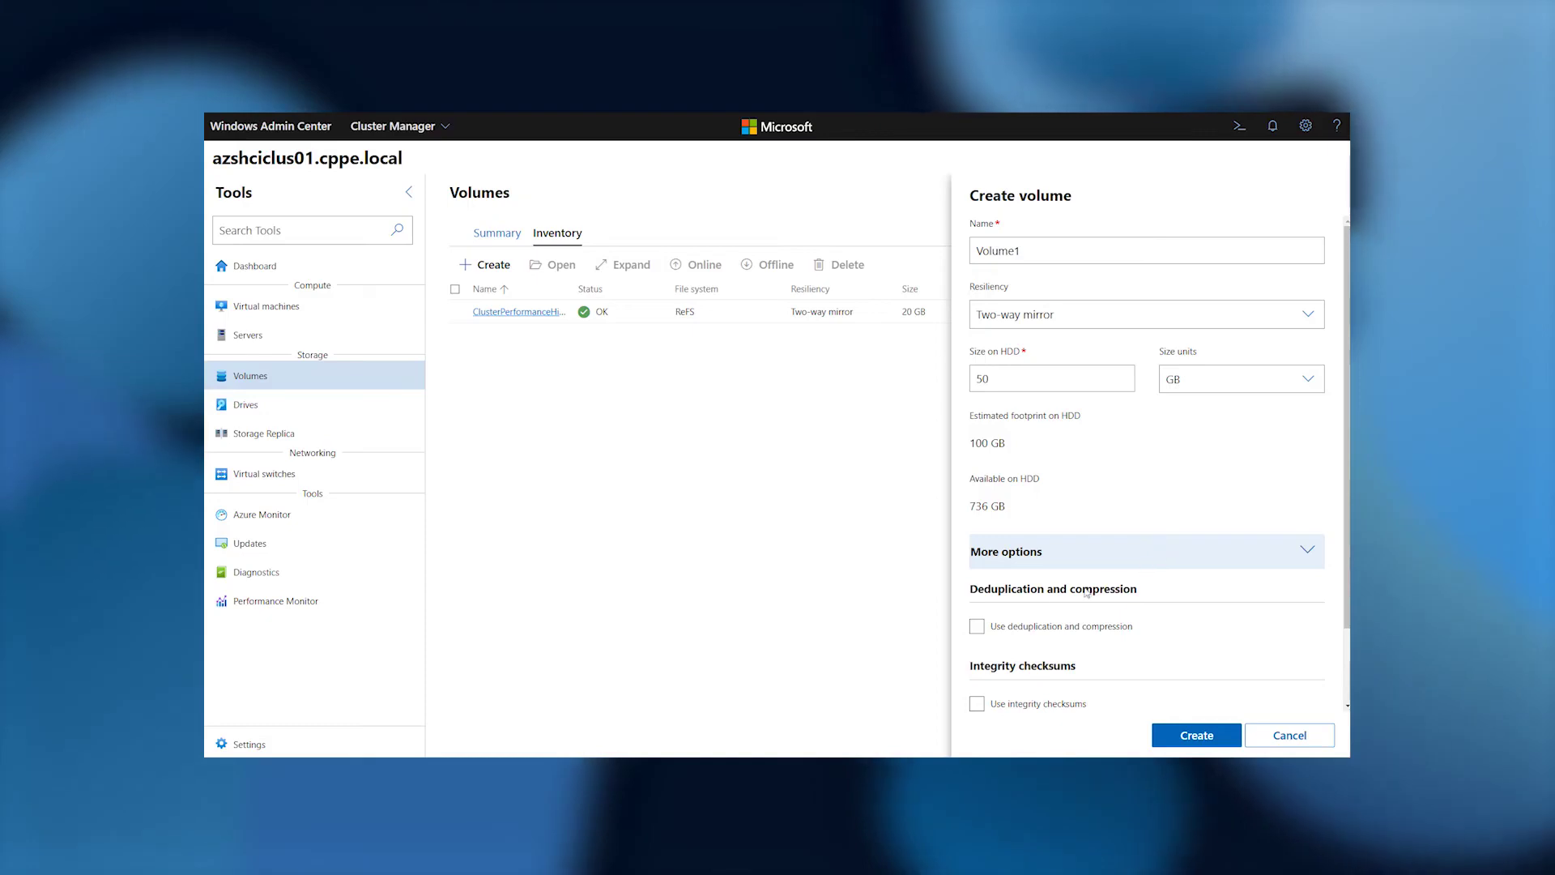
pyautogui.click(977, 626)
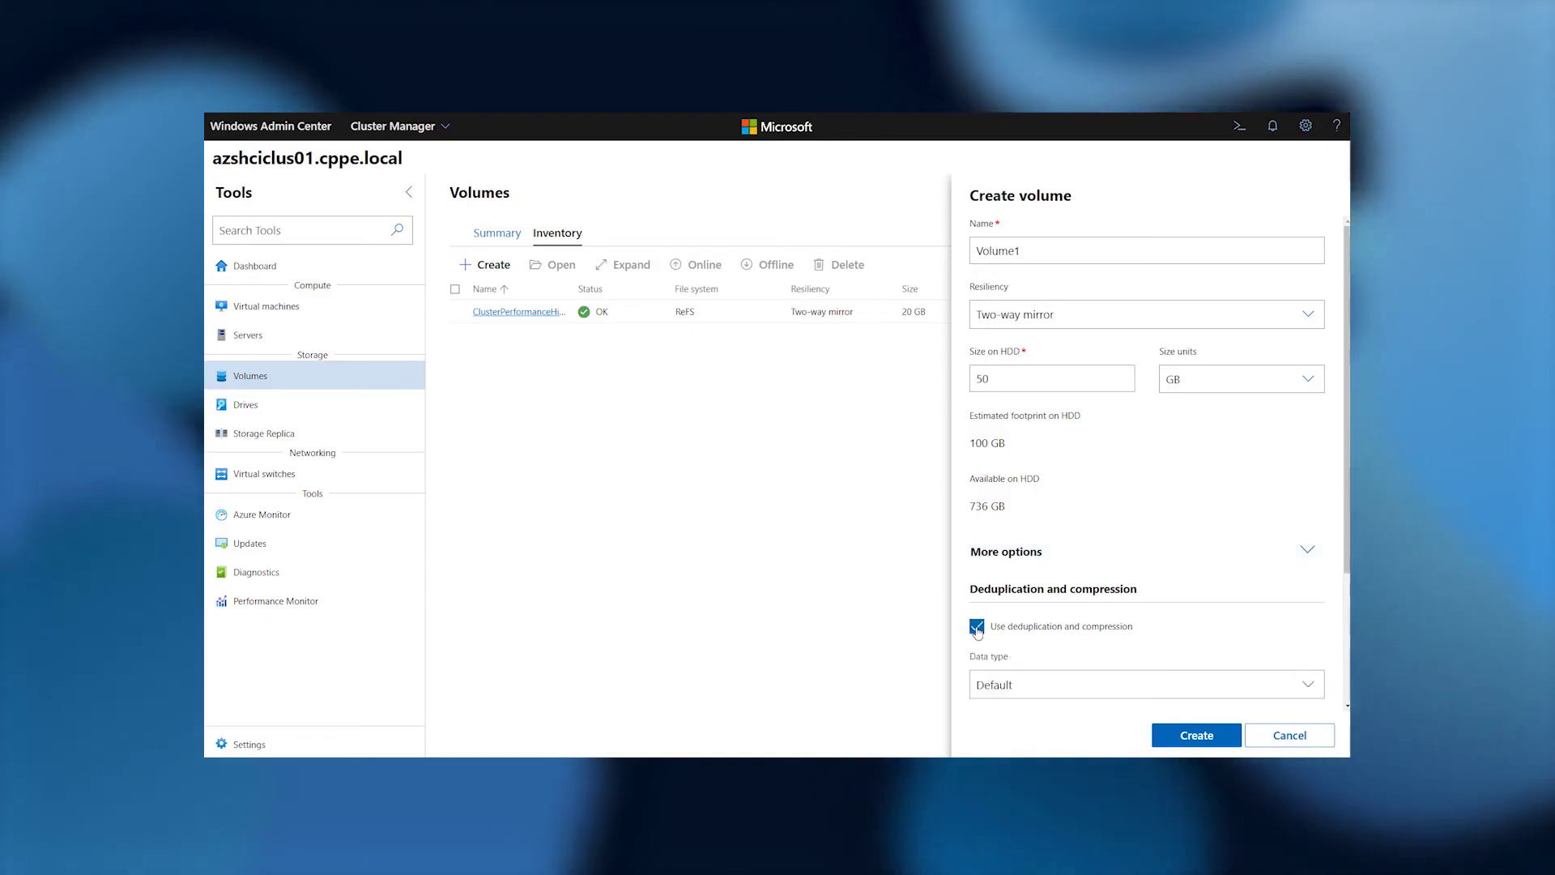
pyautogui.click(1061, 680)
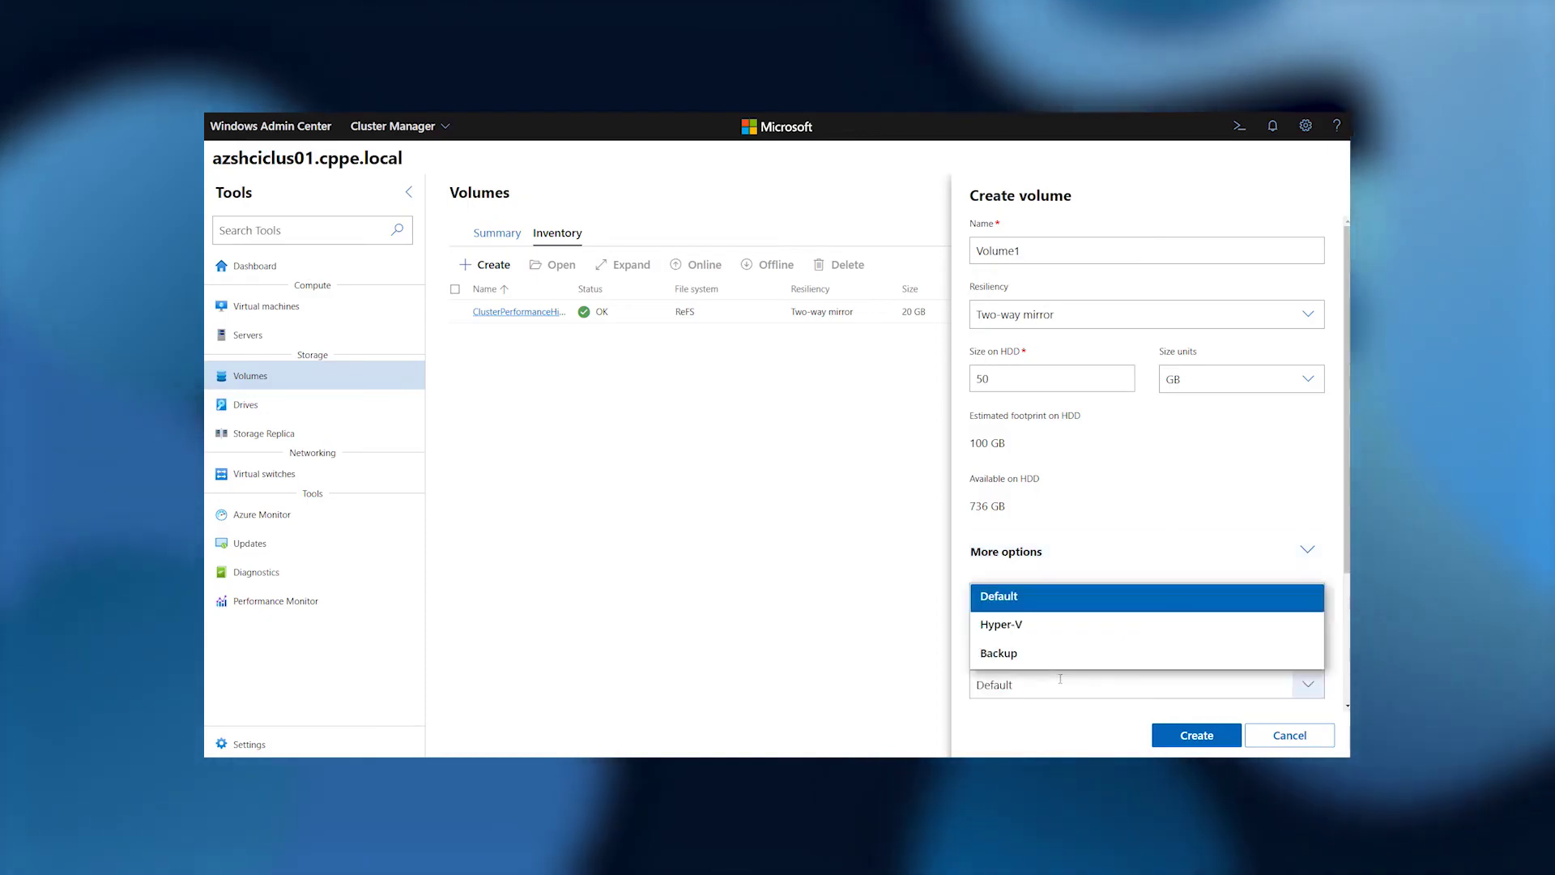
pyautogui.click(1027, 630)
pyautogui.scroll(-3, 1347, 533)
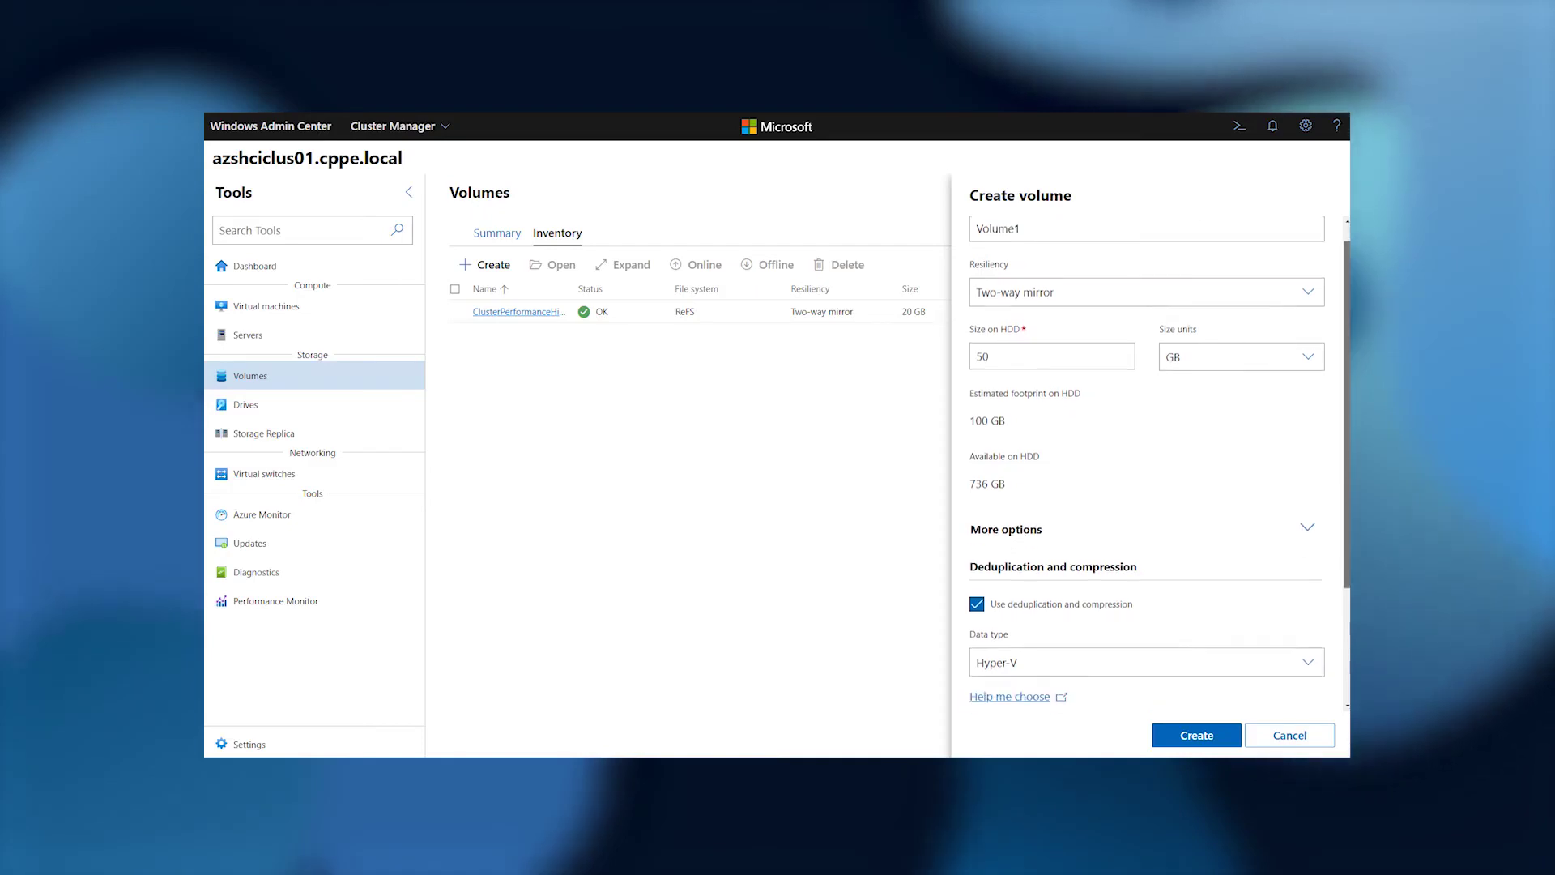
pyautogui.click(1195, 735)
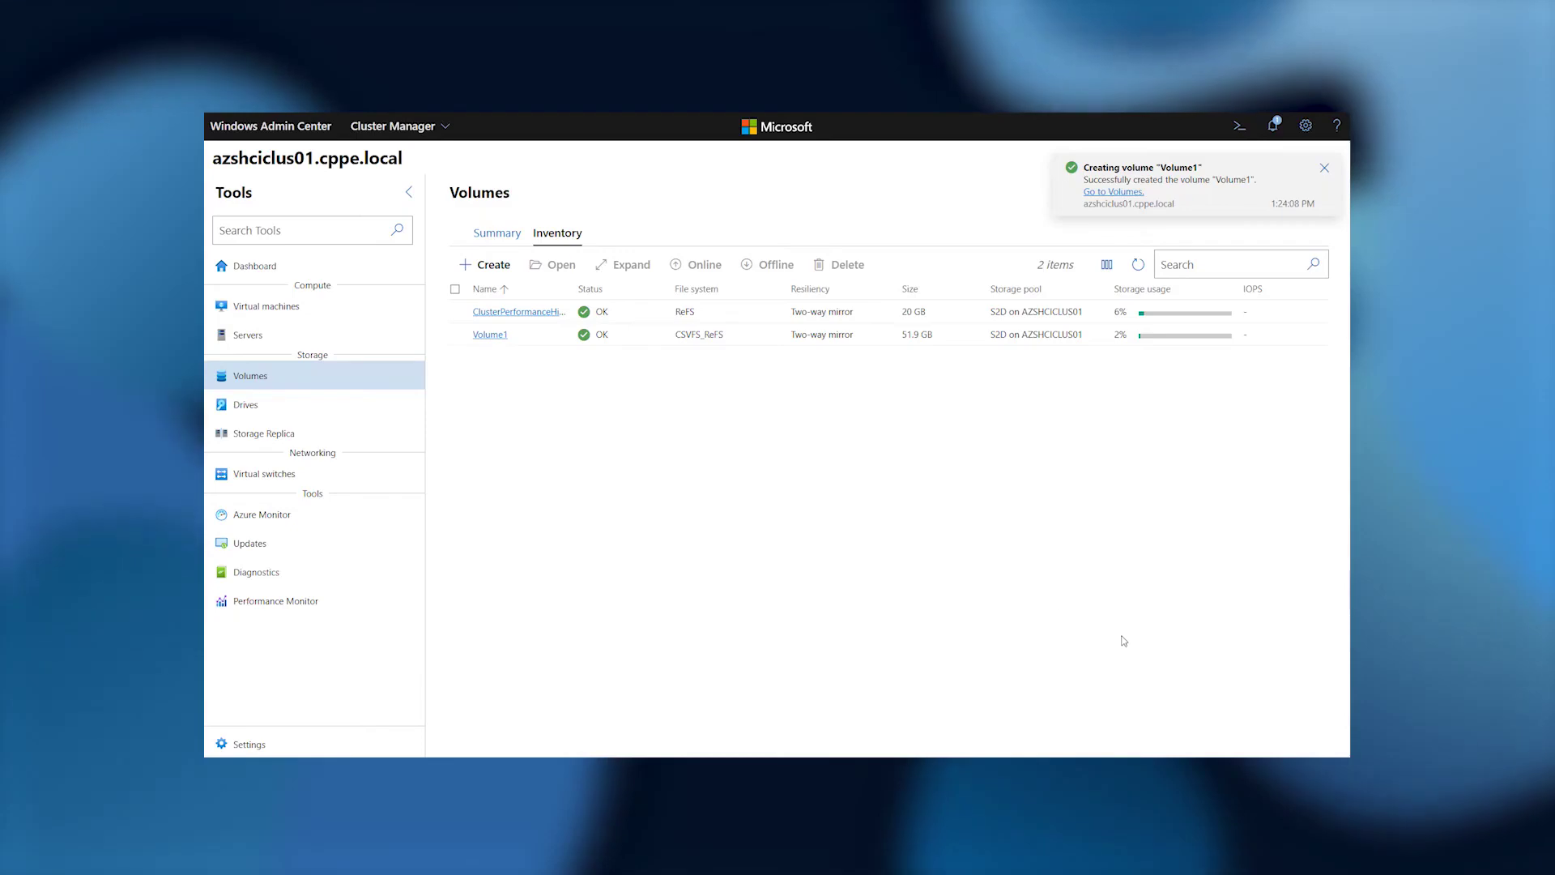
# Review Volume1's details and copy its path C:\ClusterStorage\Volume1\.
pyautogui.click(484, 340)
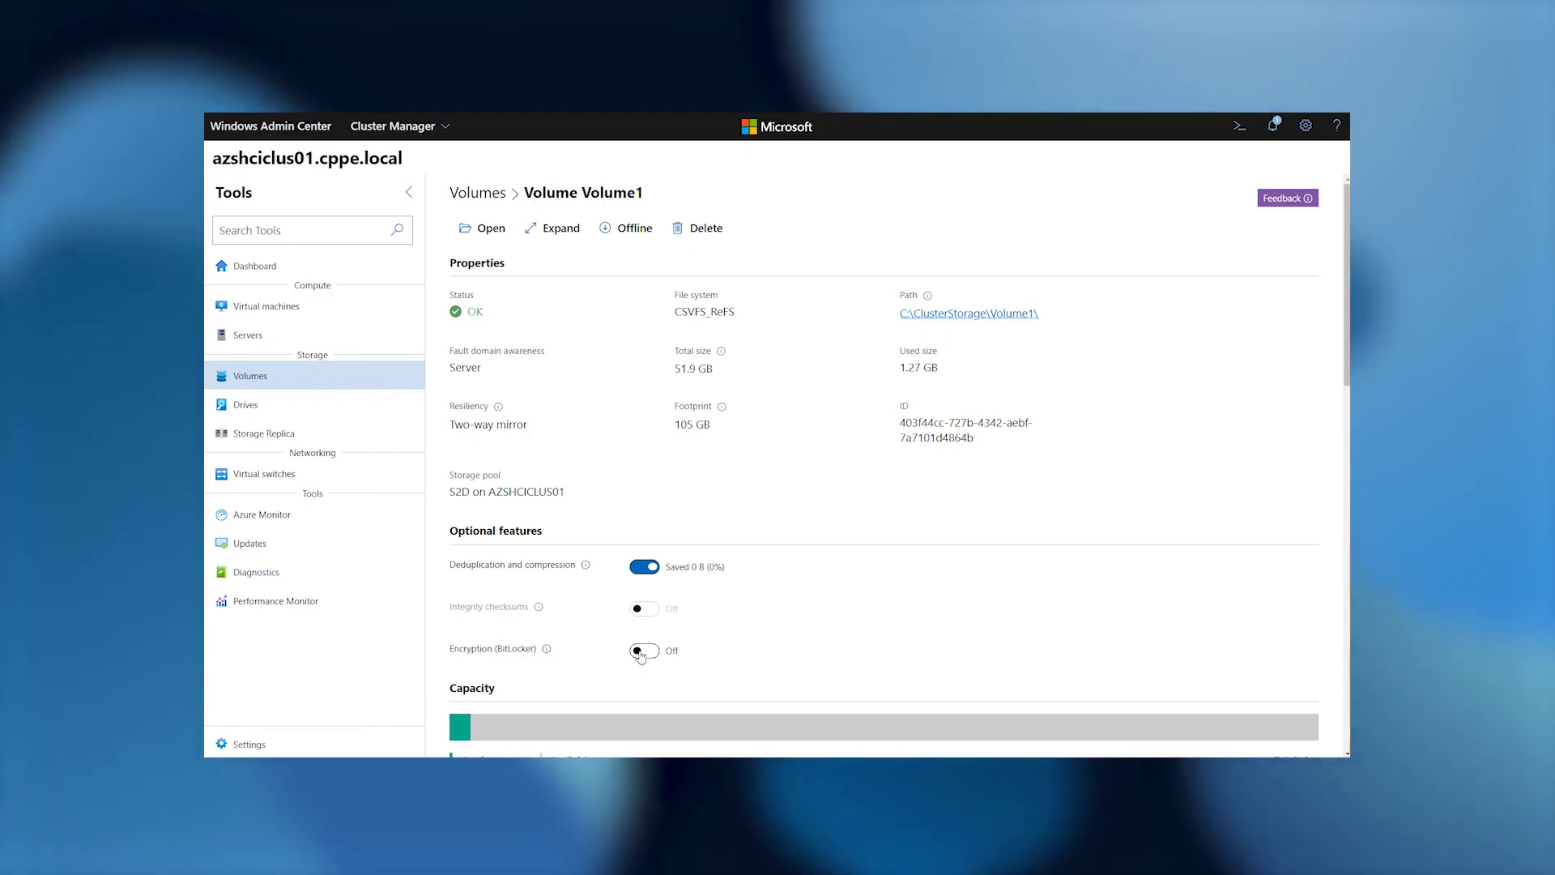
pyautogui.scroll(-5, 821, 660)
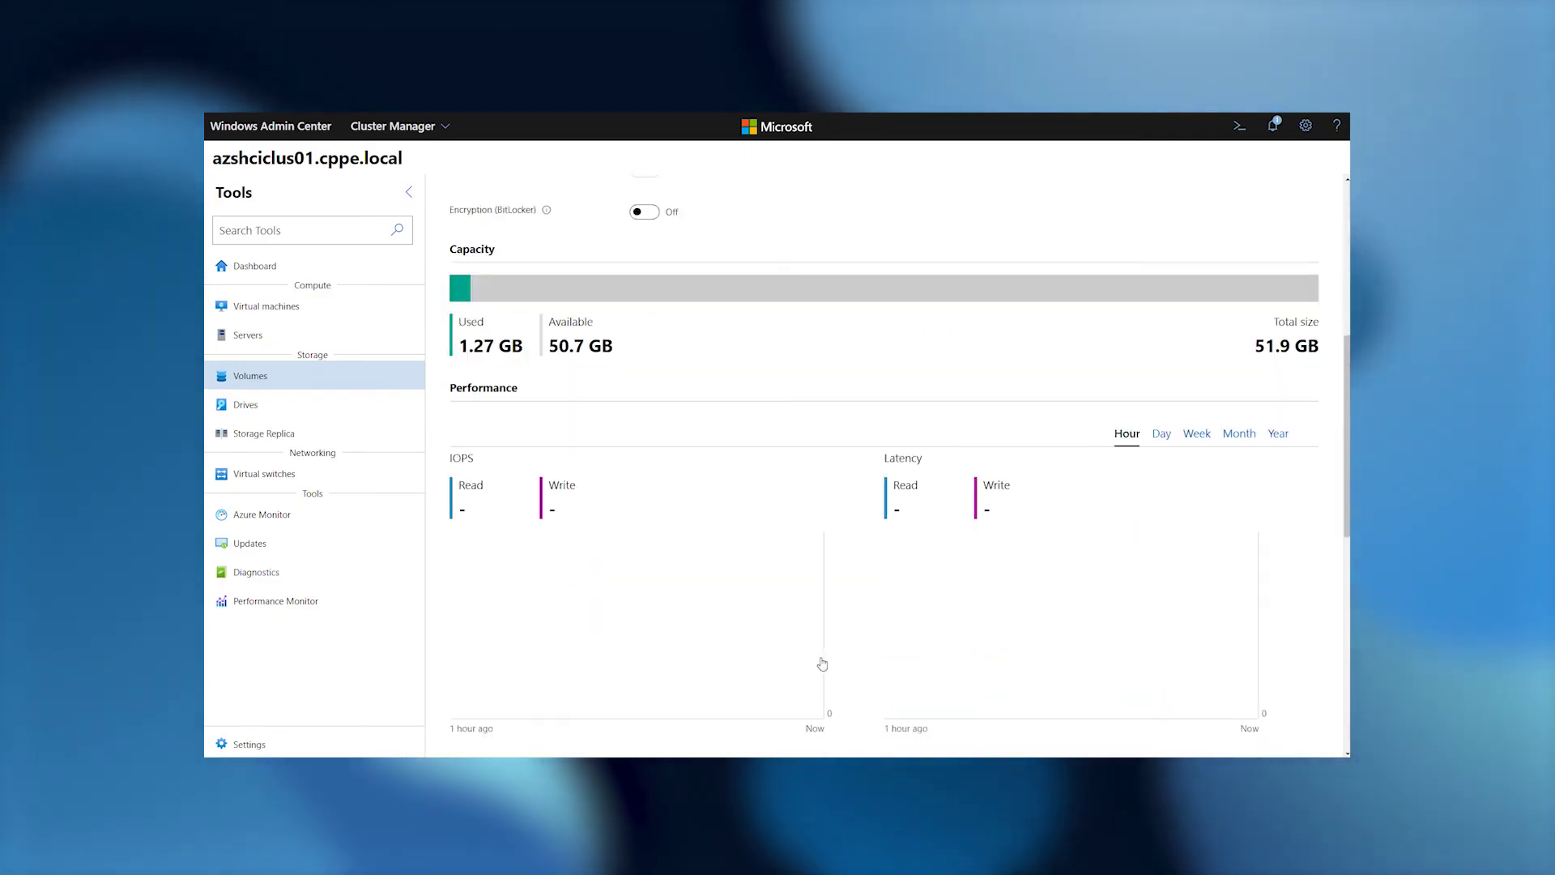
pyautogui.scroll(-8, 821, 662)
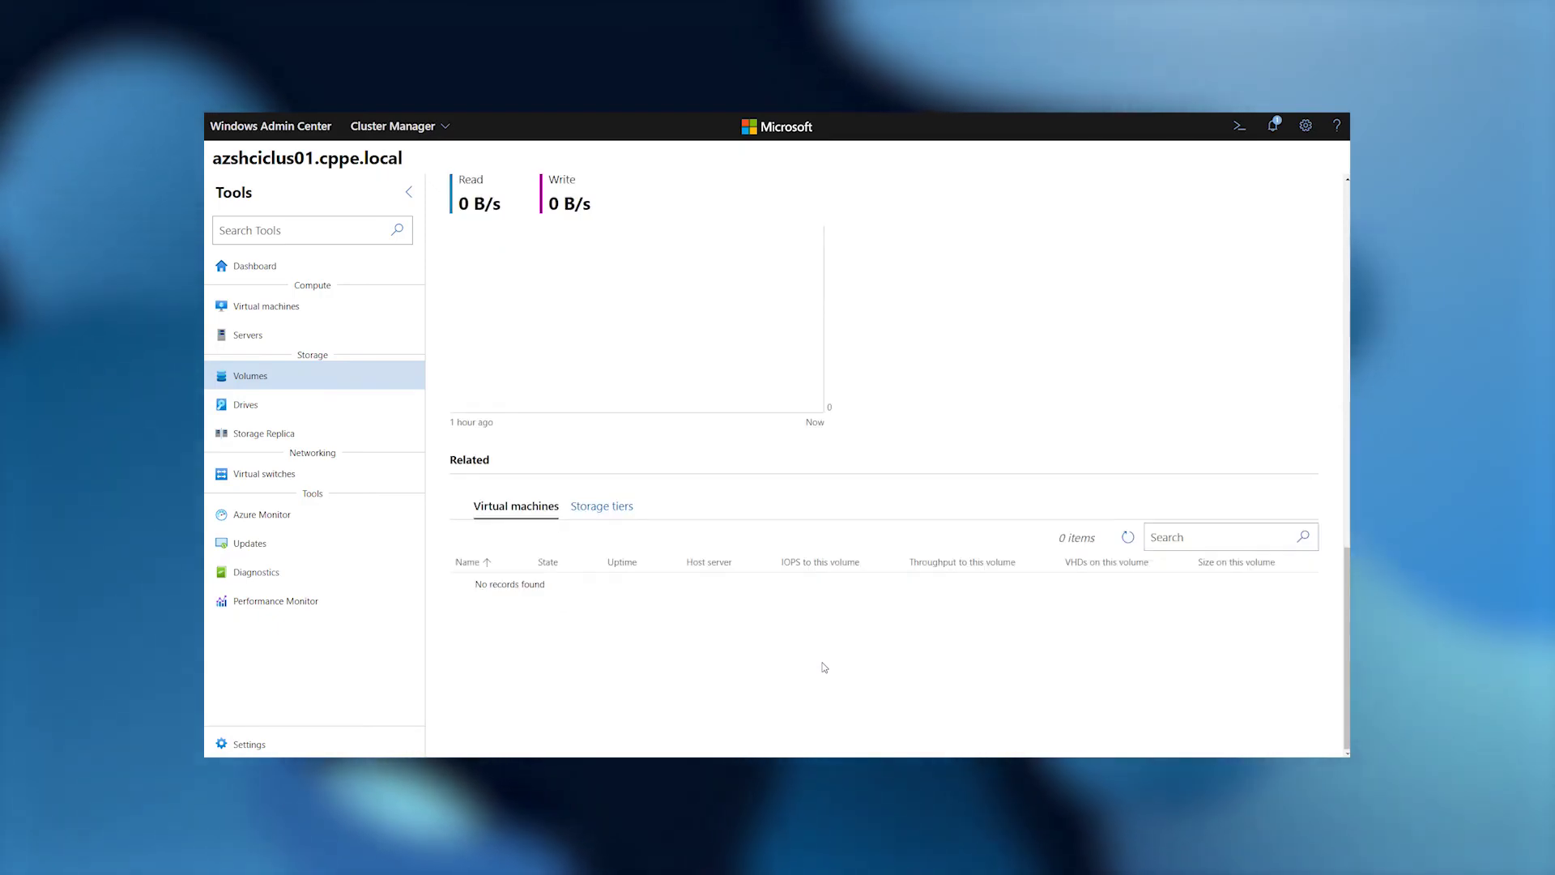
pyautogui.scroll(15, 825, 668)
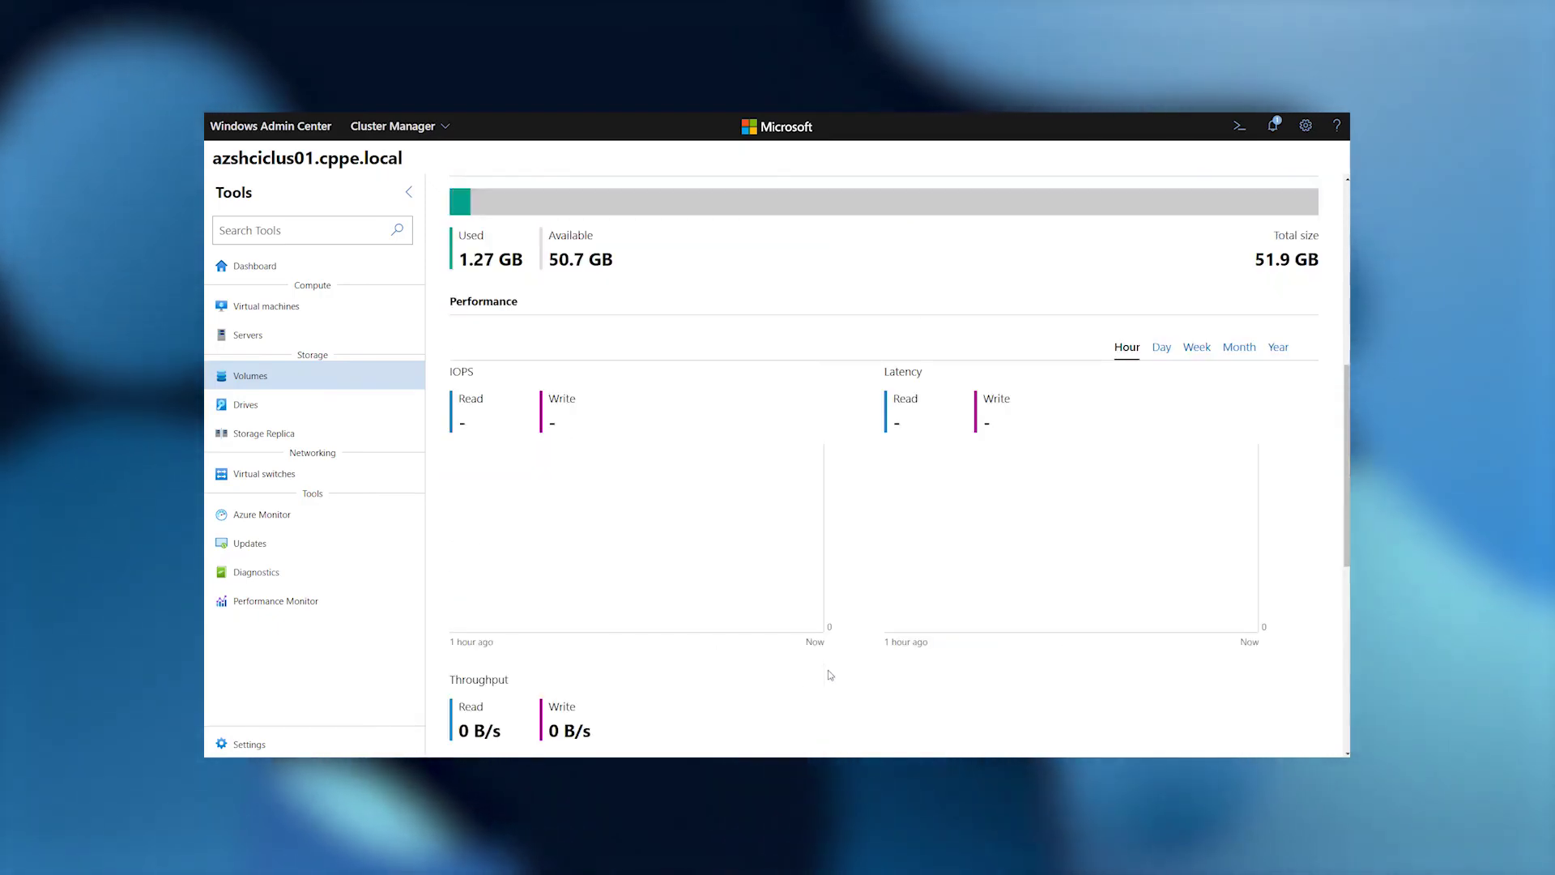
pyautogui.scroll(1, 827, 672)
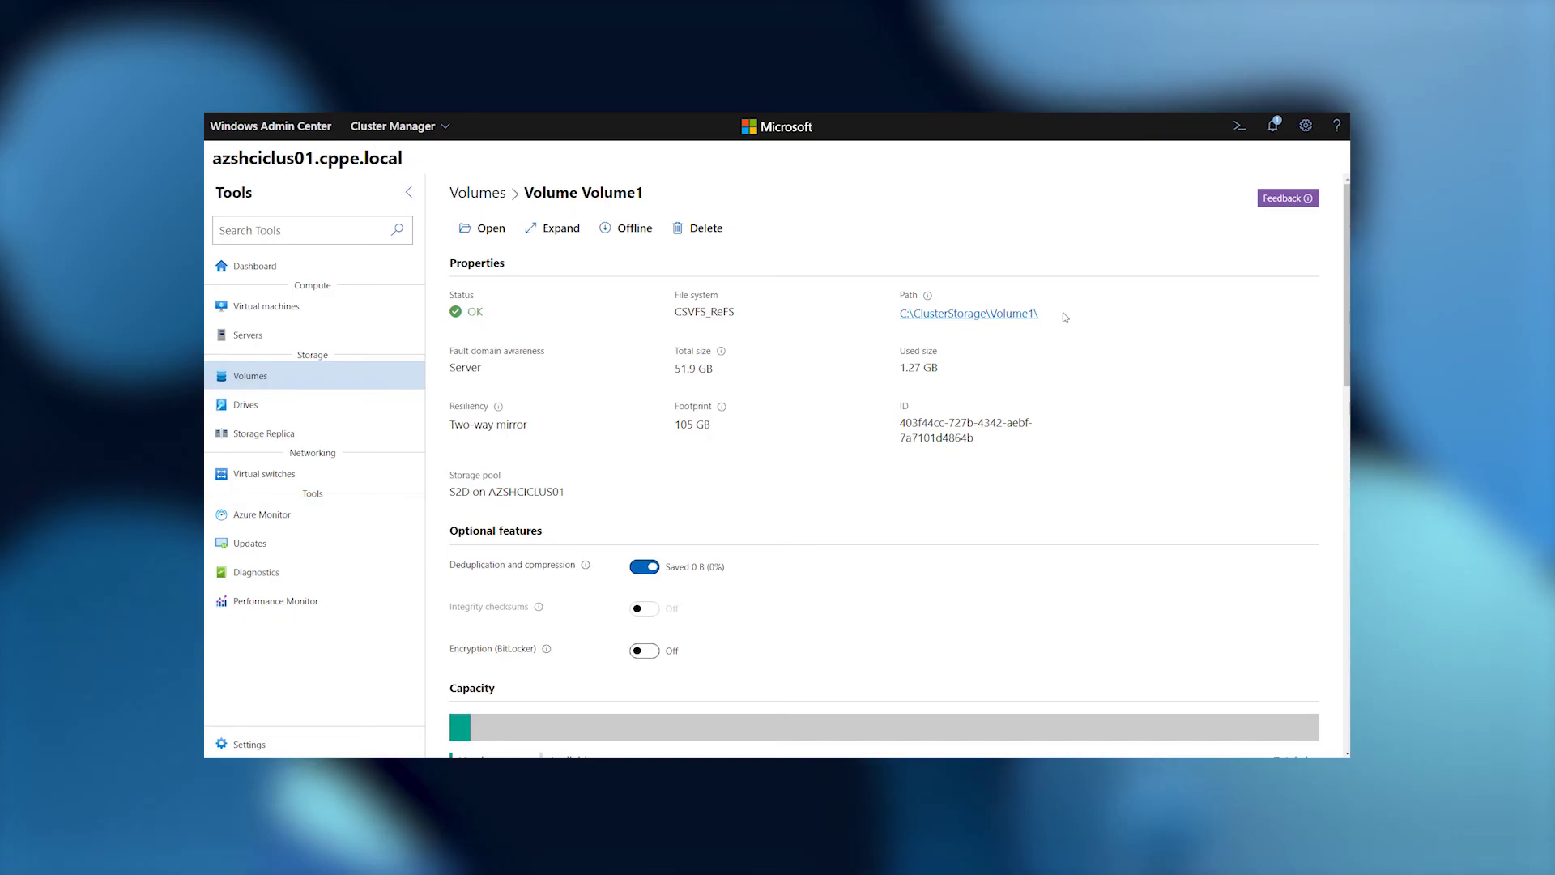
pyautogui.moveTo(1045, 314); pyautogui.dragTo(915, 323)
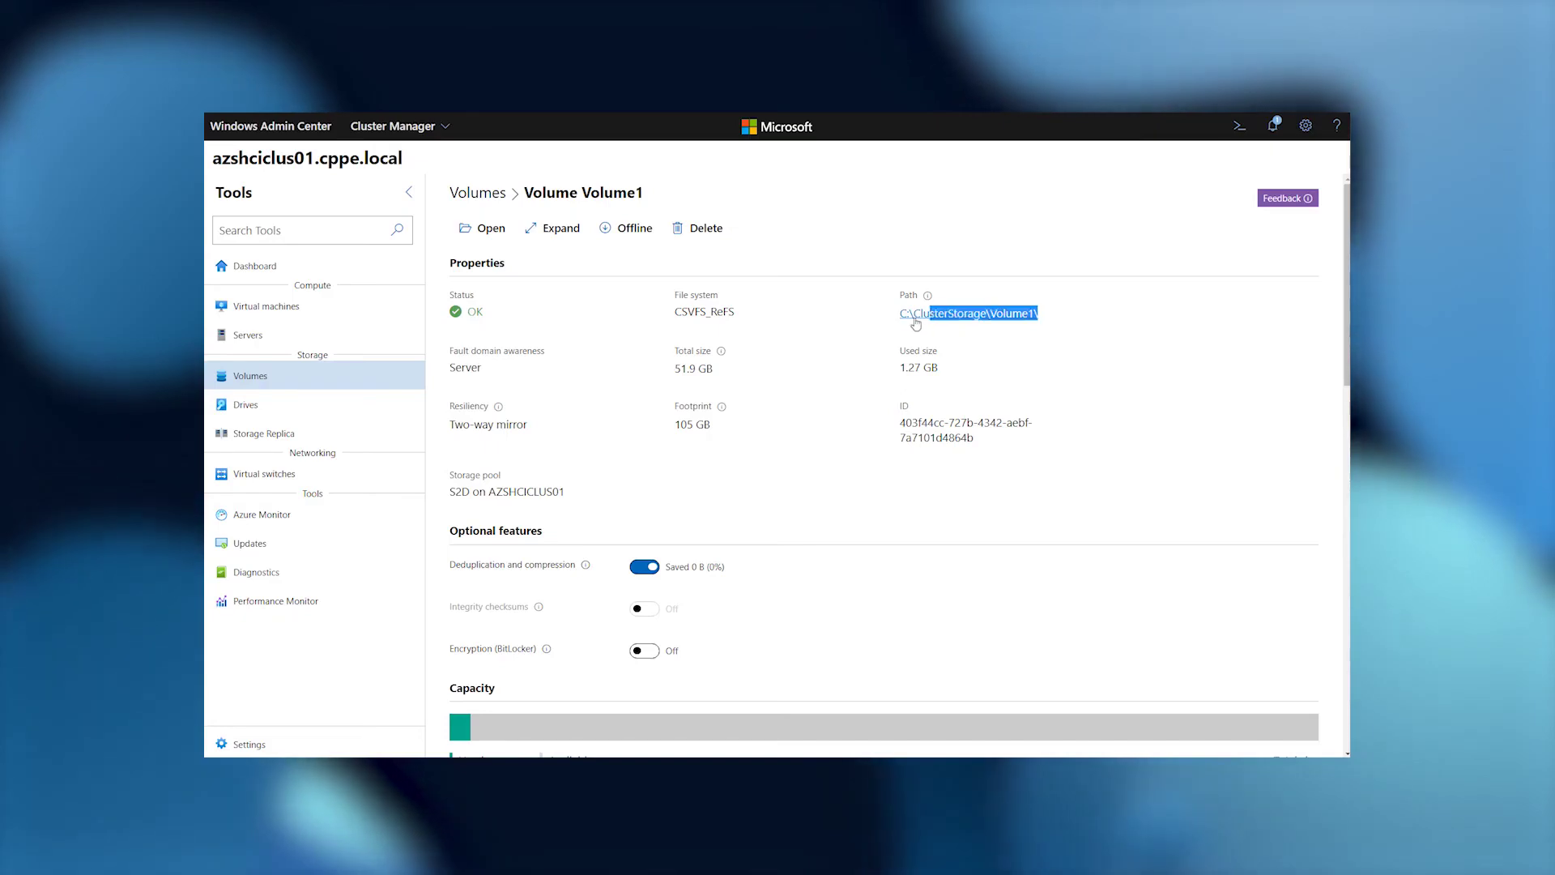
# Set both Hyper-V default virtual hard disk and virtual machine paths to C:\ClusterStorage\Volume1\ and save.
pyautogui.click(242, 747)
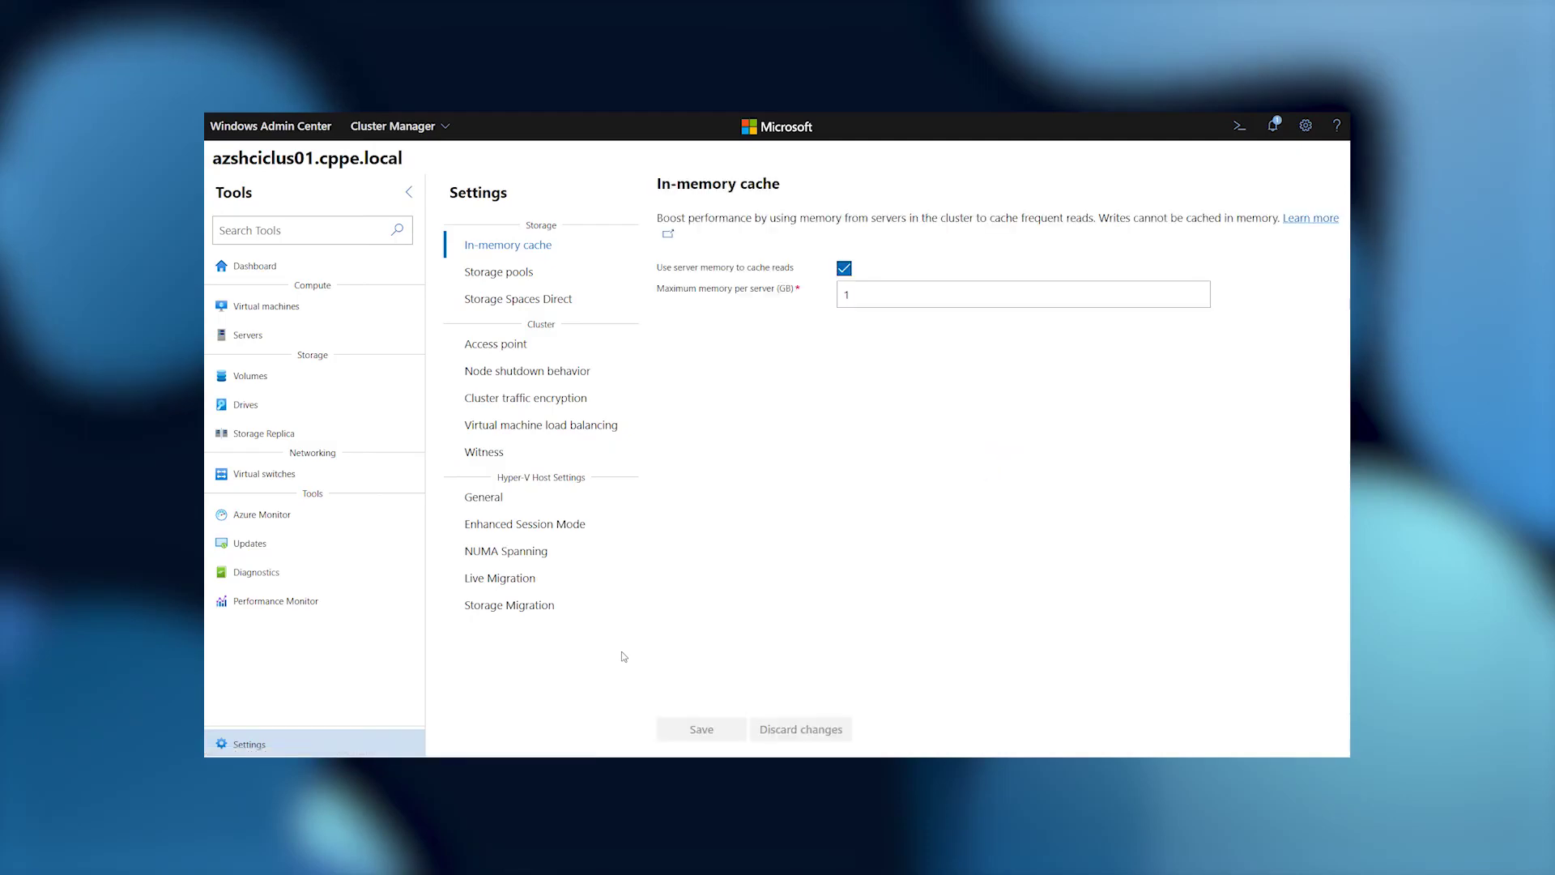
pyautogui.click(486, 498)
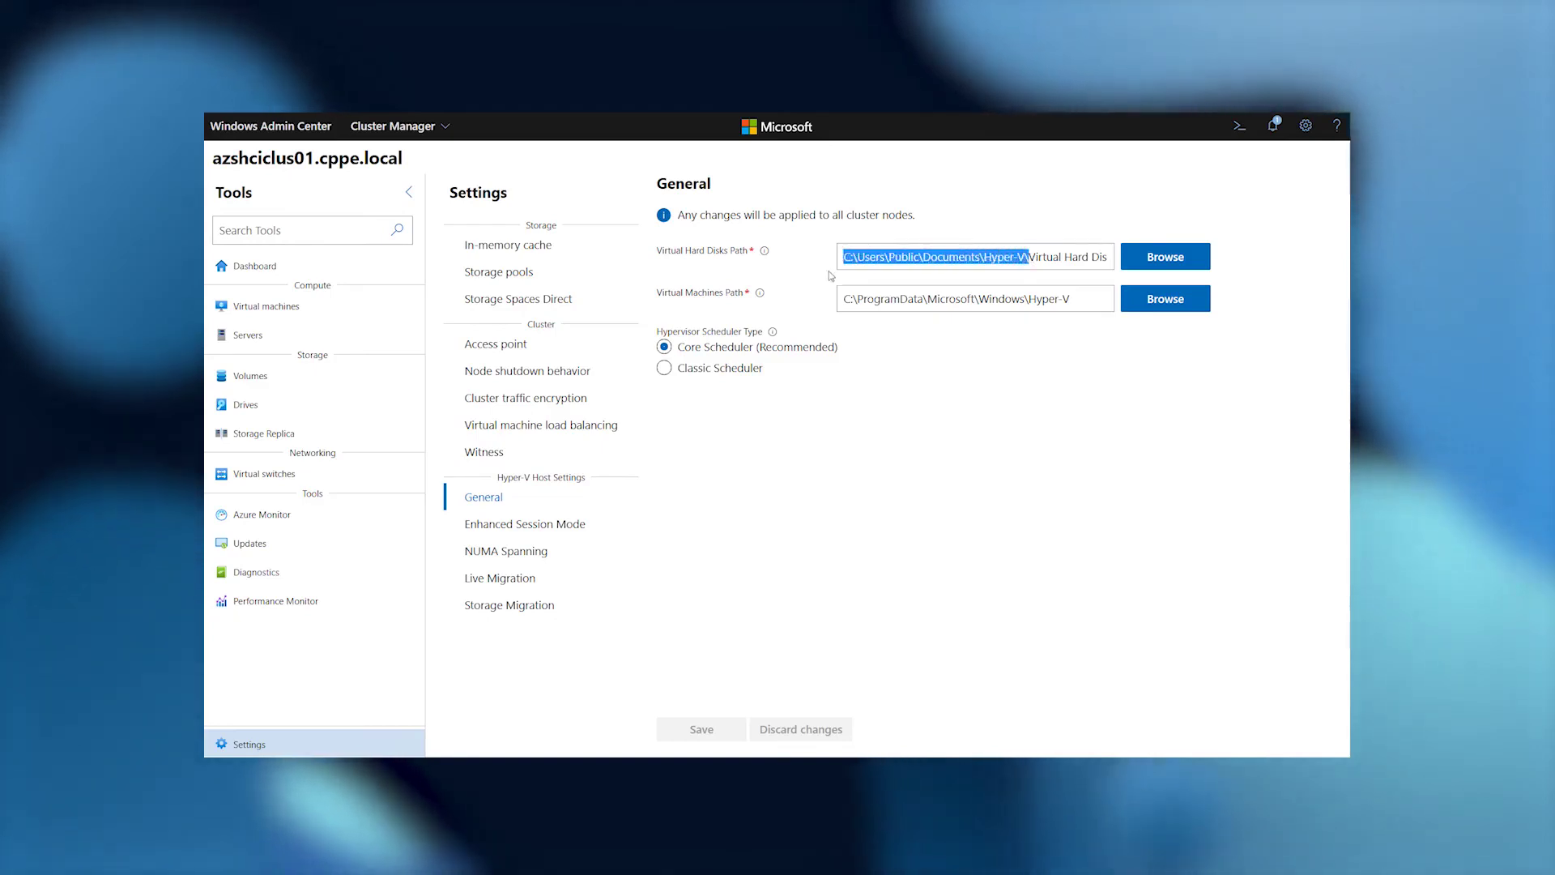
pyautogui.write('C:\\ClusterStorage\\Volume1\\')
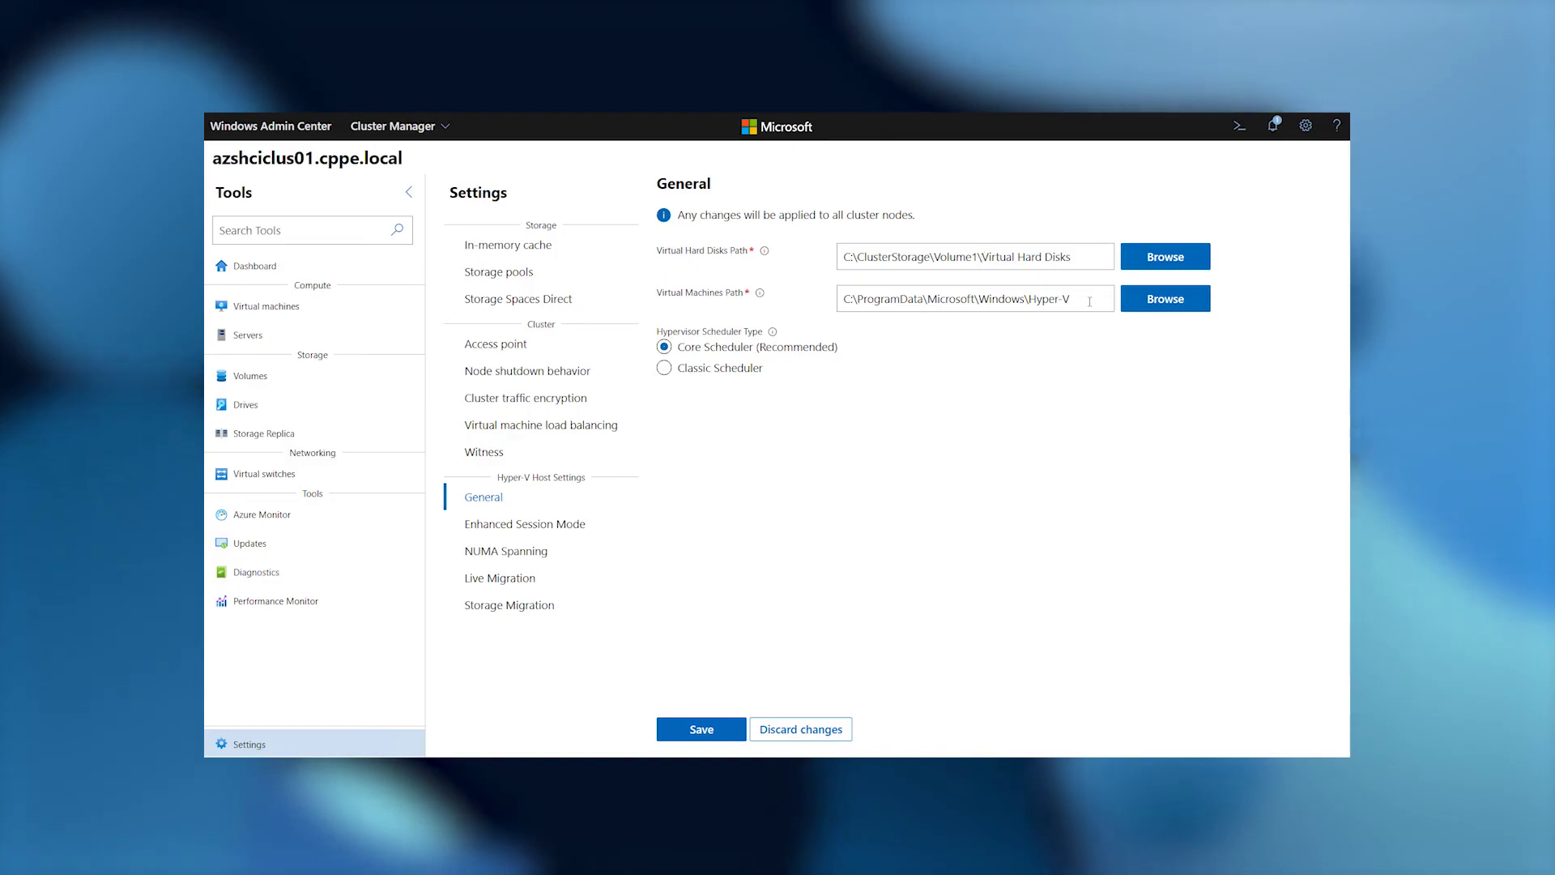
pyautogui.tripleClick(970, 298)
pyautogui.write('C:\\ClusterStorage\\Volume1\\')
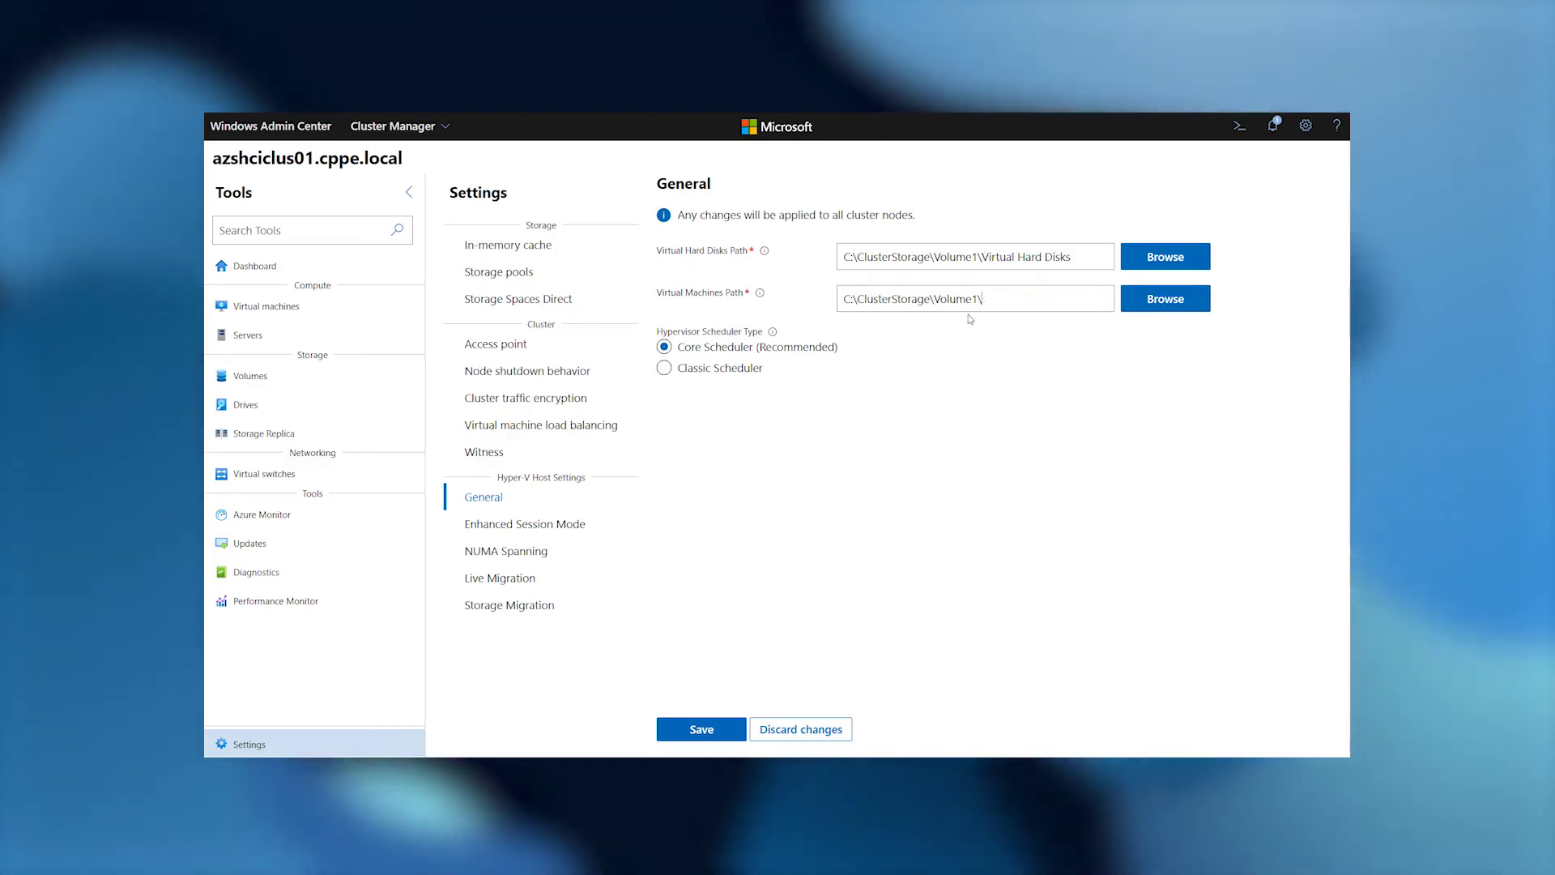
pyautogui.click(703, 727)
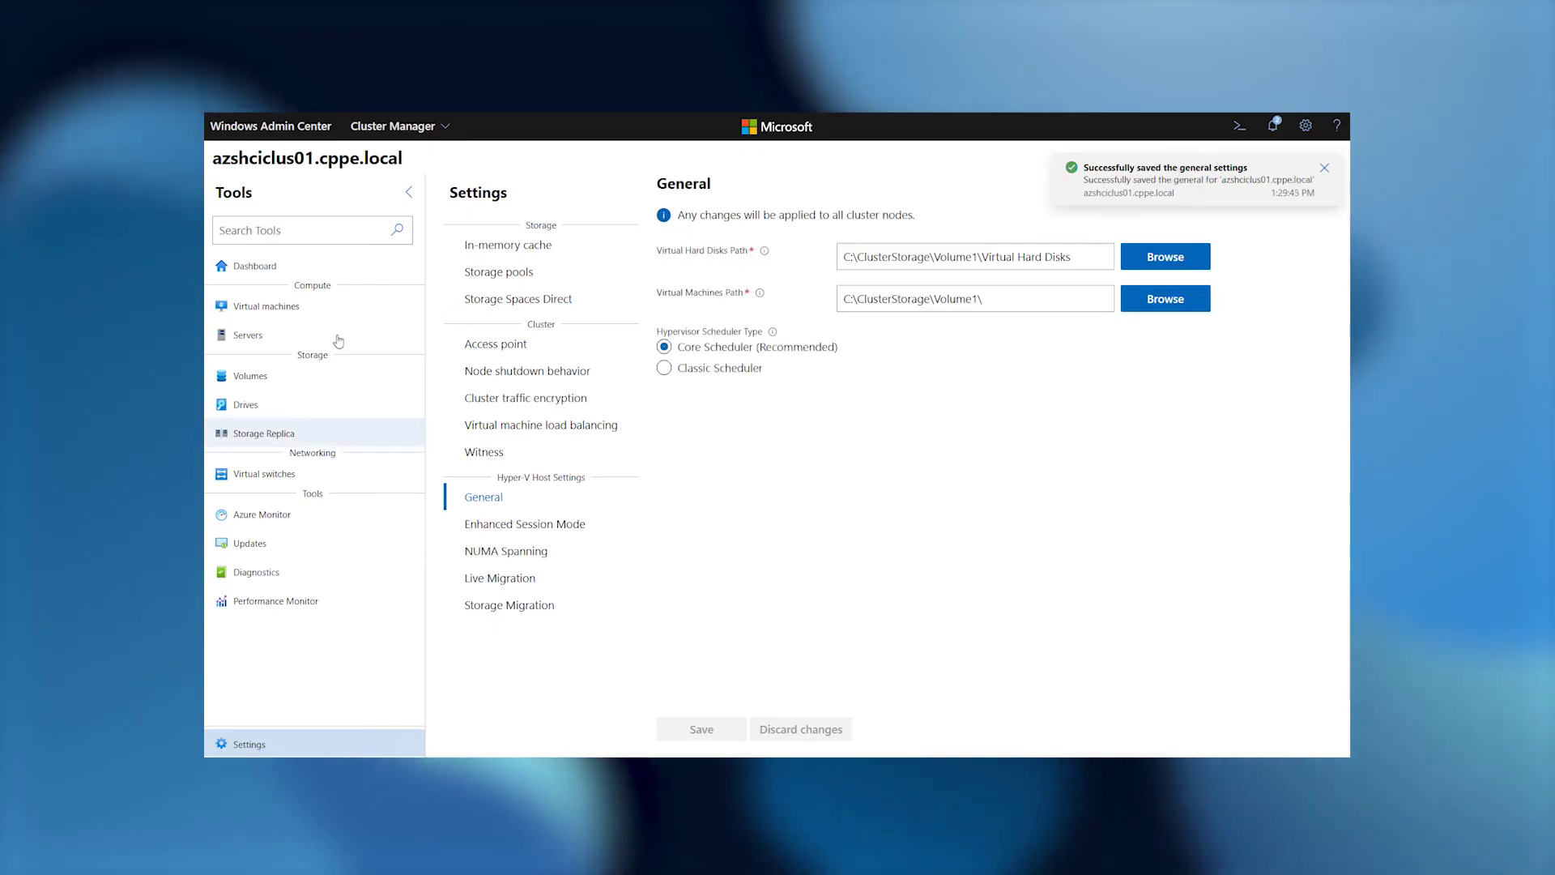
pyautogui.click(299, 311)
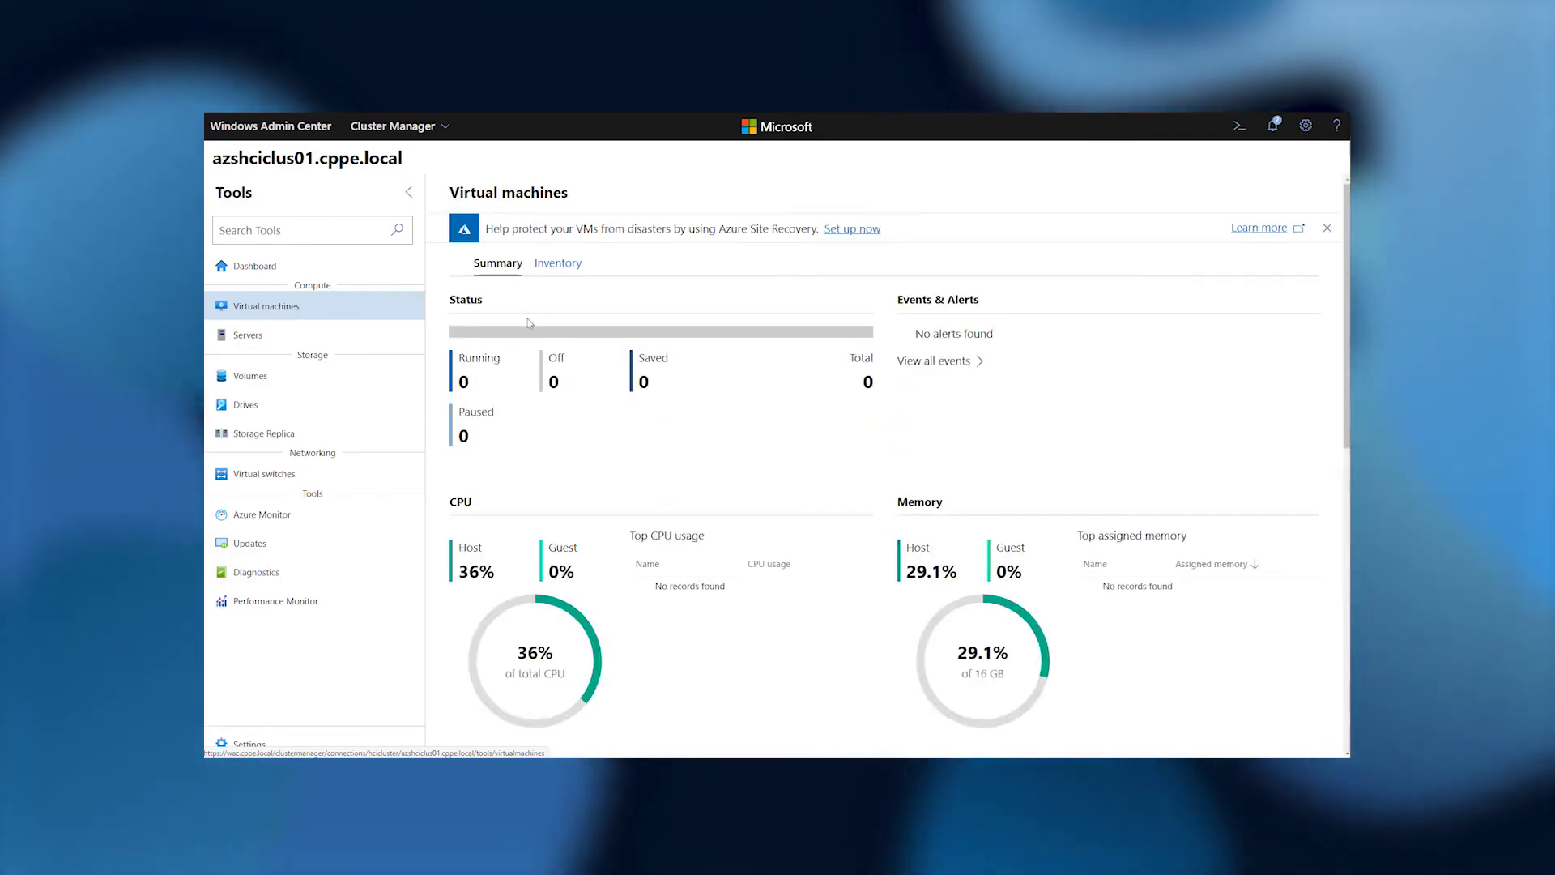
# Begin a new virtual machine named VM01 with 4 GB of dynamic memory.
pyautogui.click(559, 264)
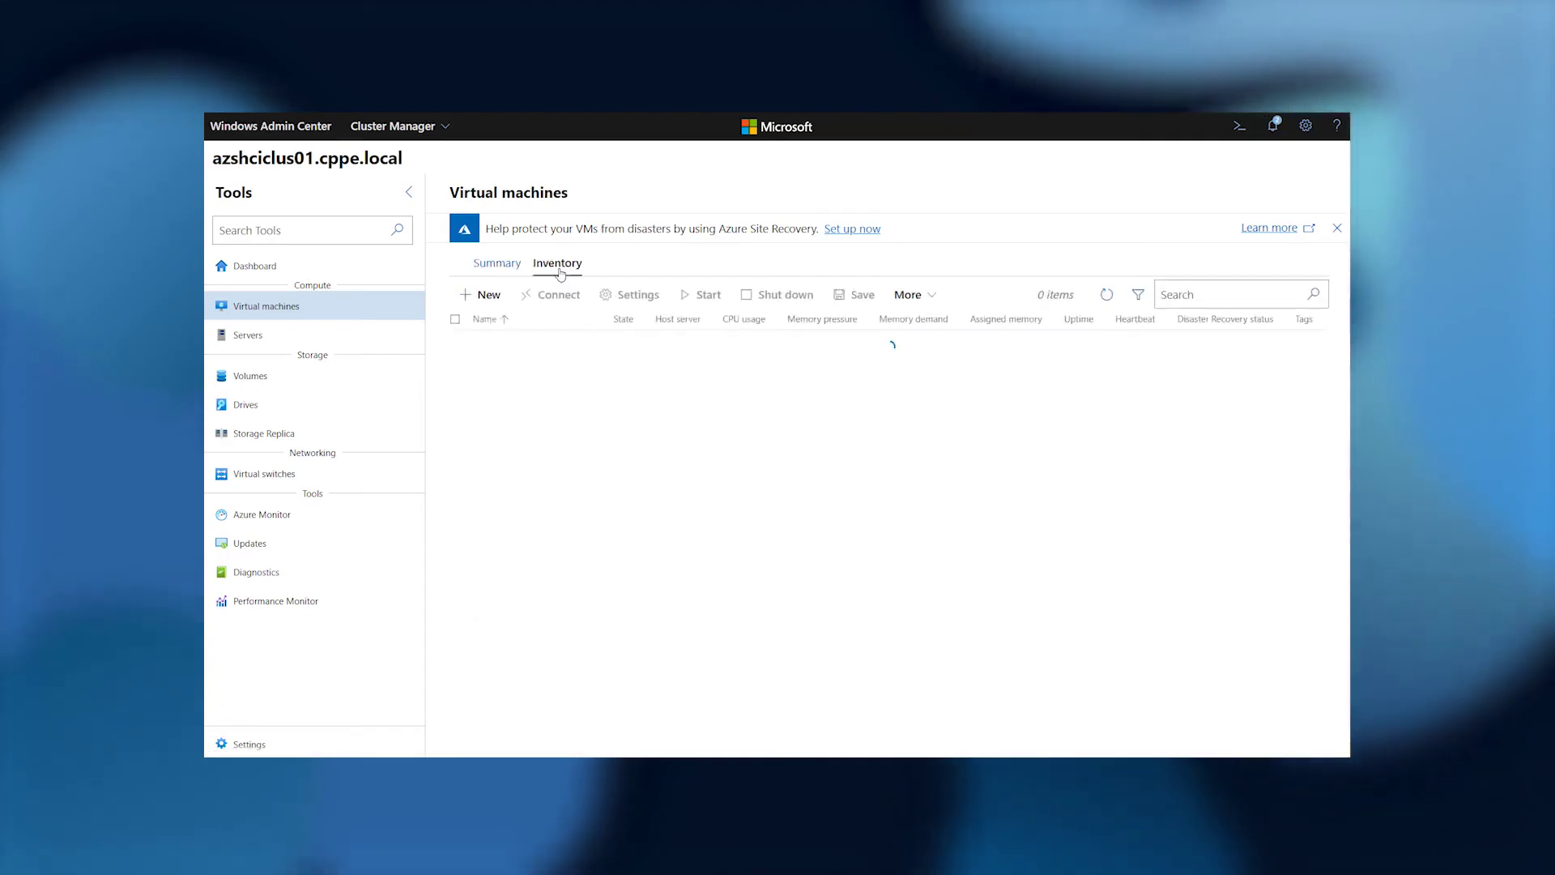
pyautogui.click(489, 296)
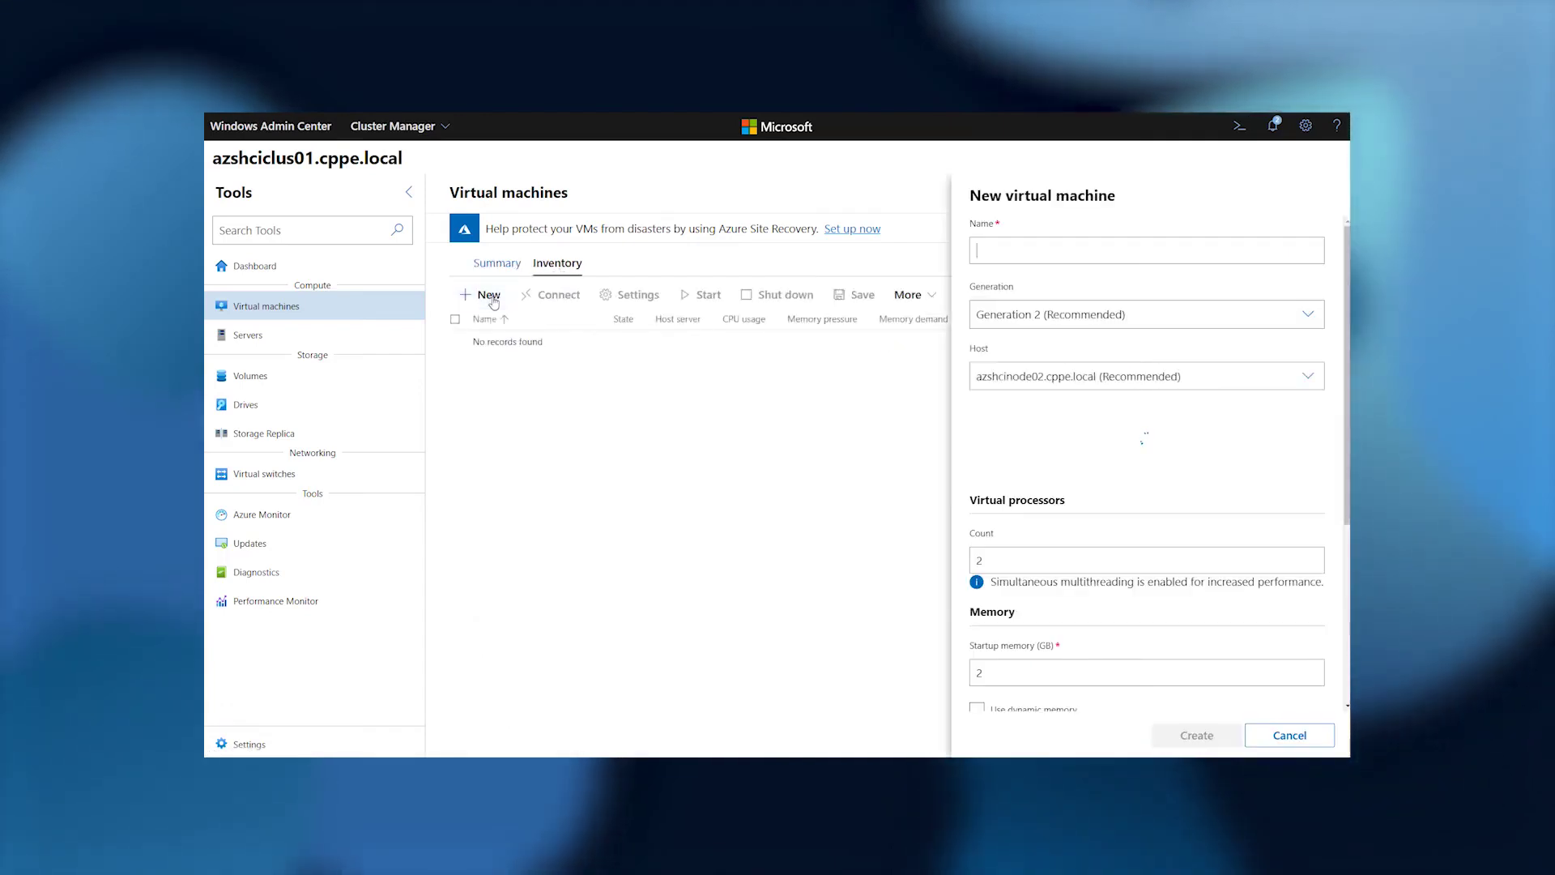
pyautogui.click(1050, 255)
pyautogui.write('VM01')
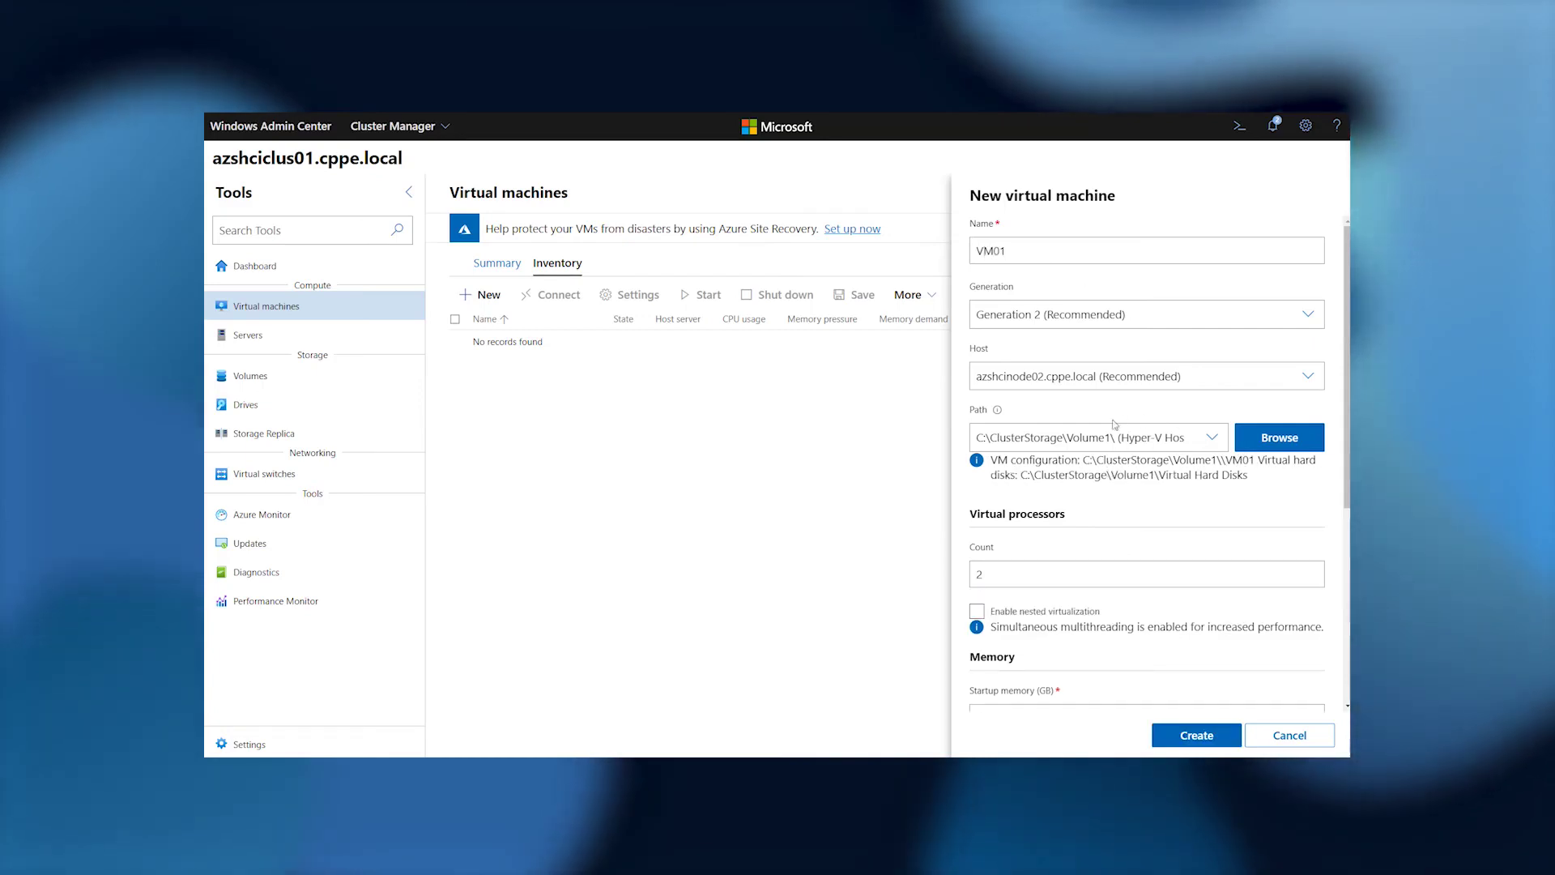
pyautogui.scroll(-3, 1131, 490)
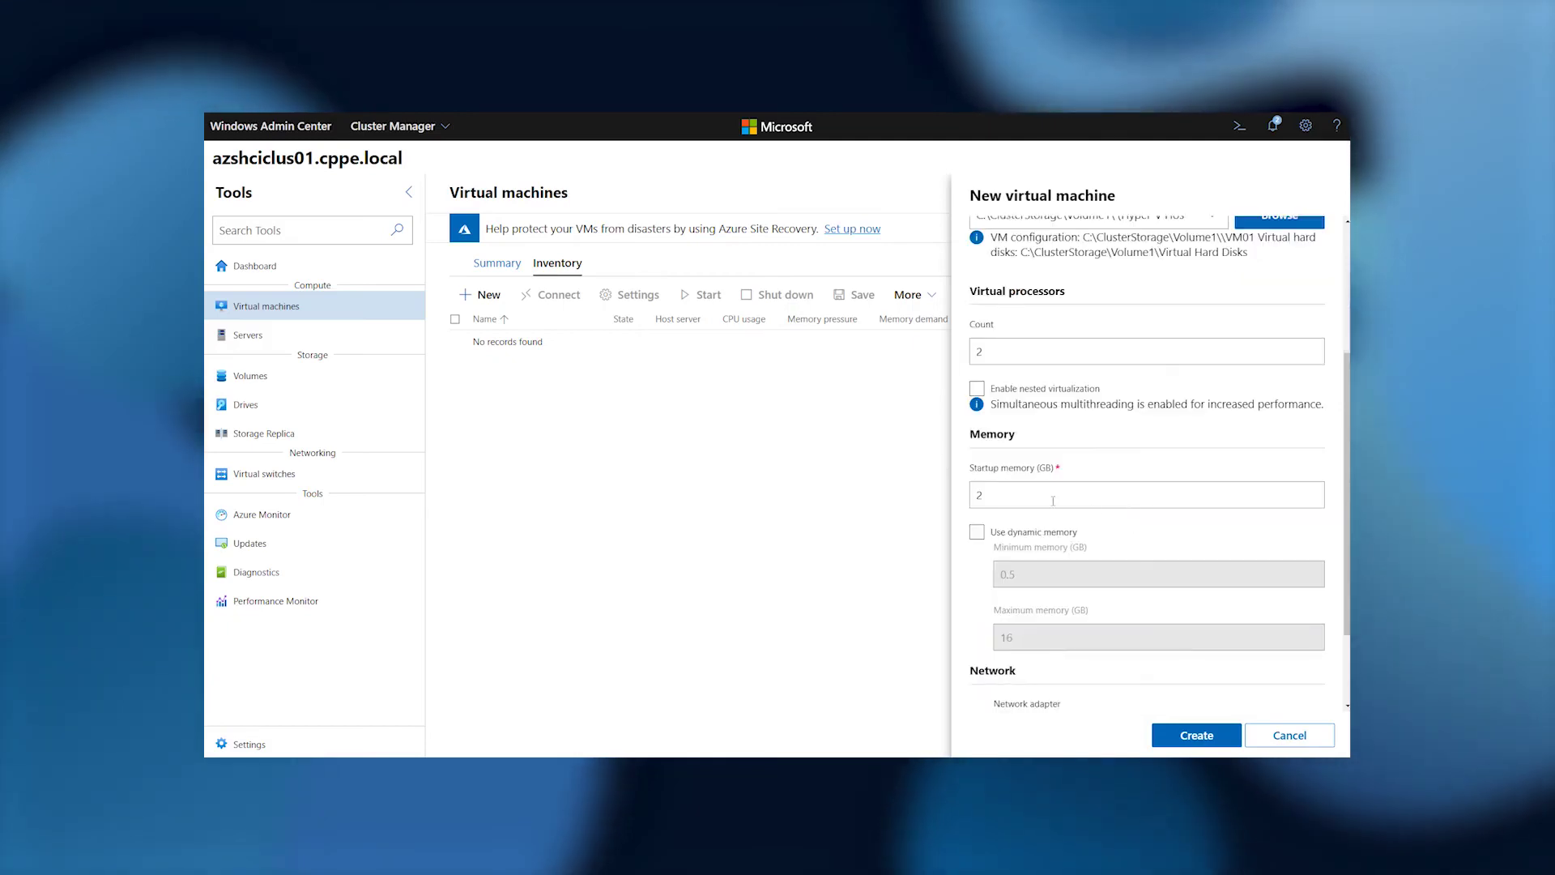
pyautogui.write('4')
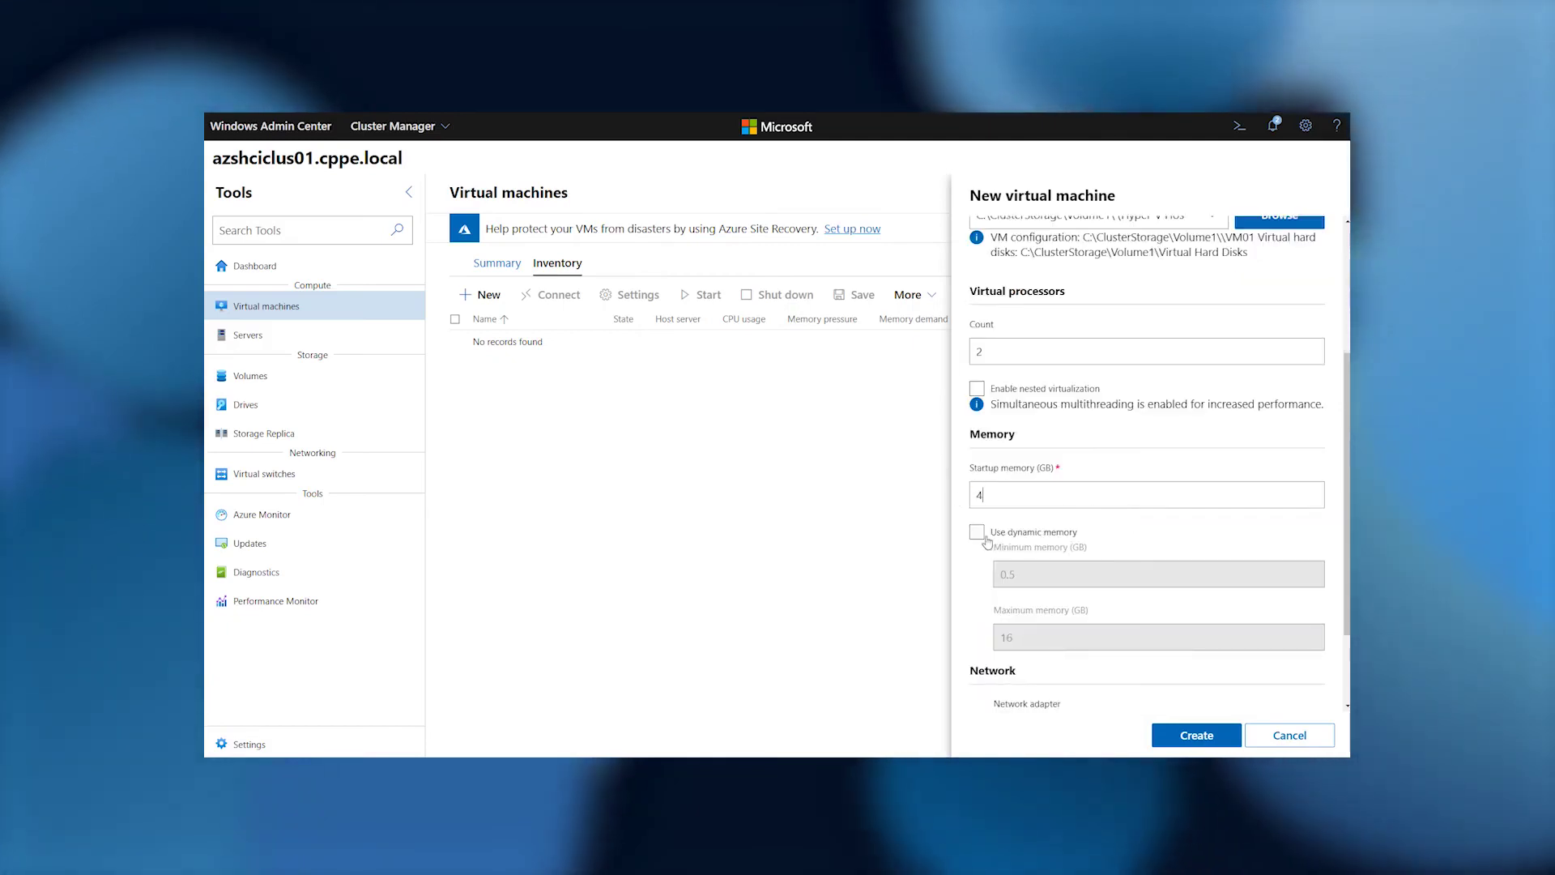
pyautogui.click(977, 532)
# Connect VM01 to ComputeSwitch, add a new 127 GB virtual disk, and create it.
pyautogui.scroll(-2, 1048, 595)
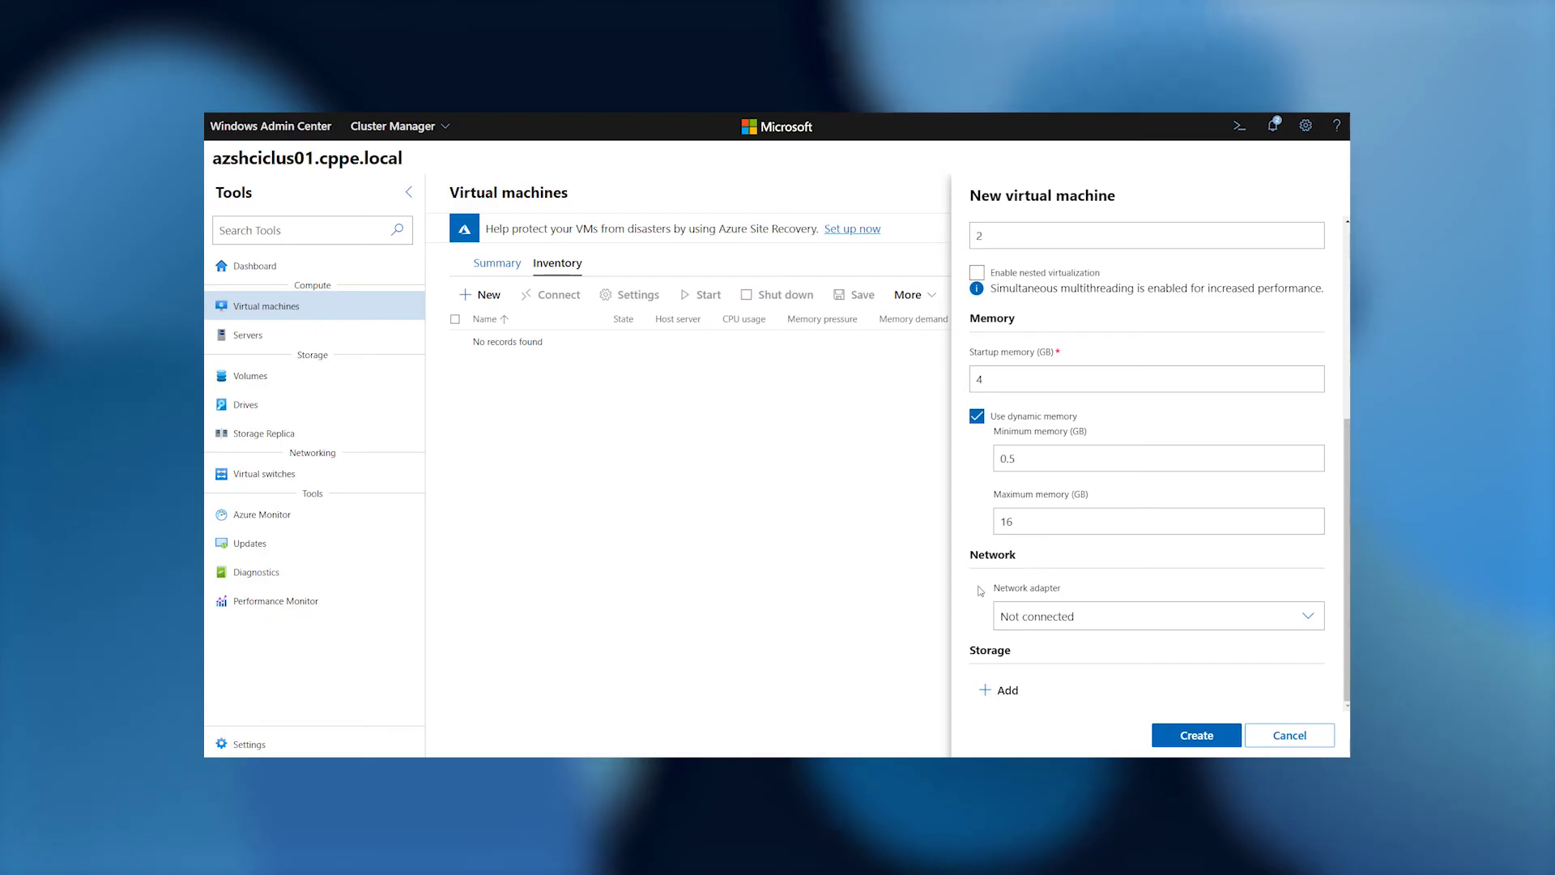
pyautogui.click(1048, 616)
pyautogui.click(1051, 670)
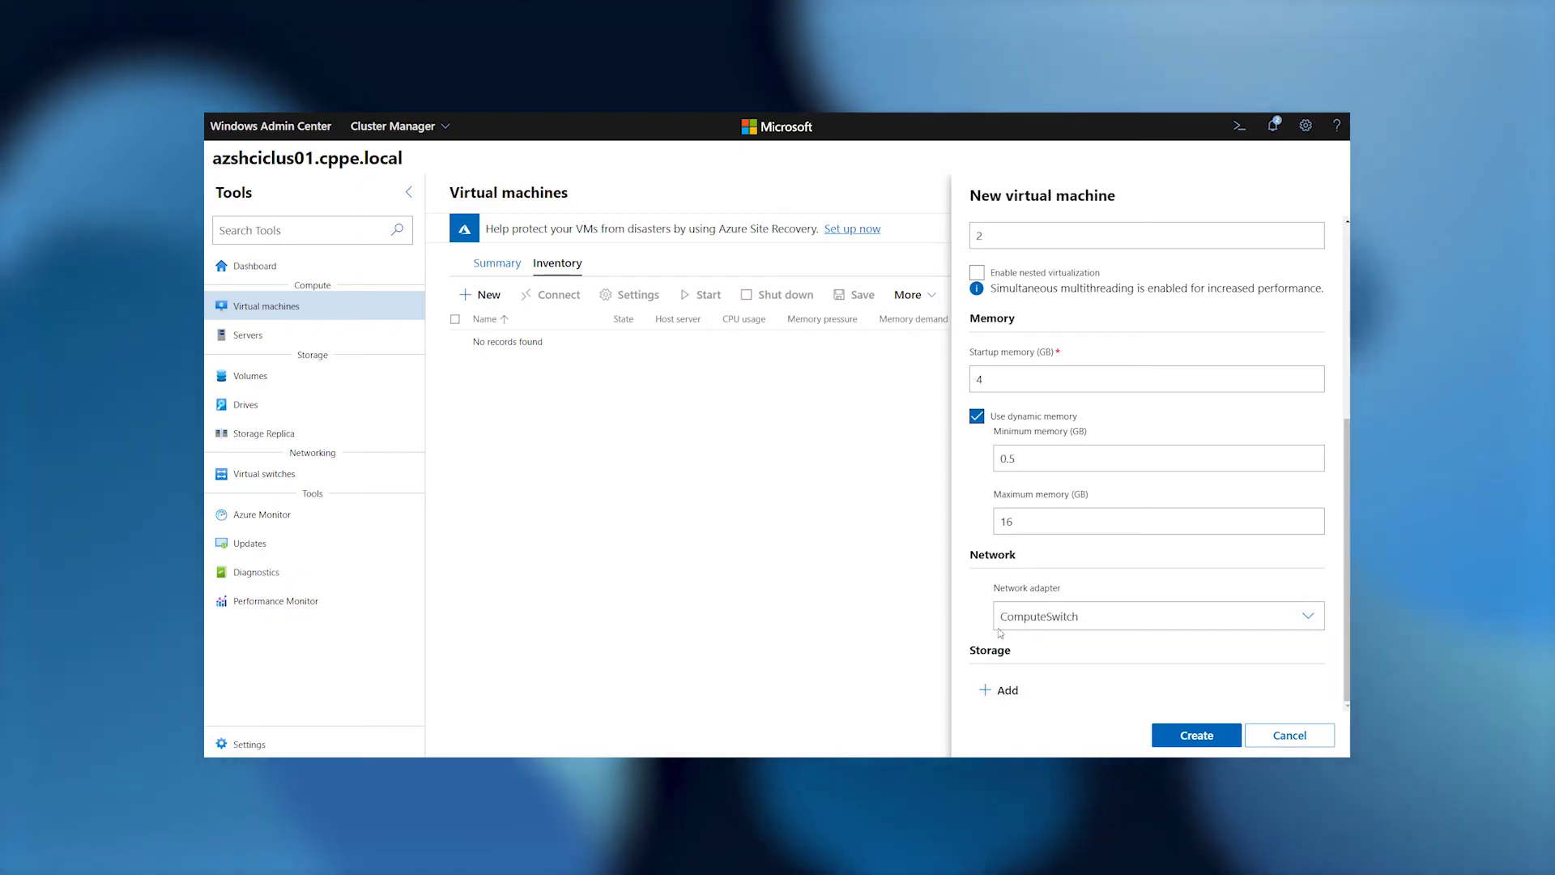
pyautogui.click(1003, 690)
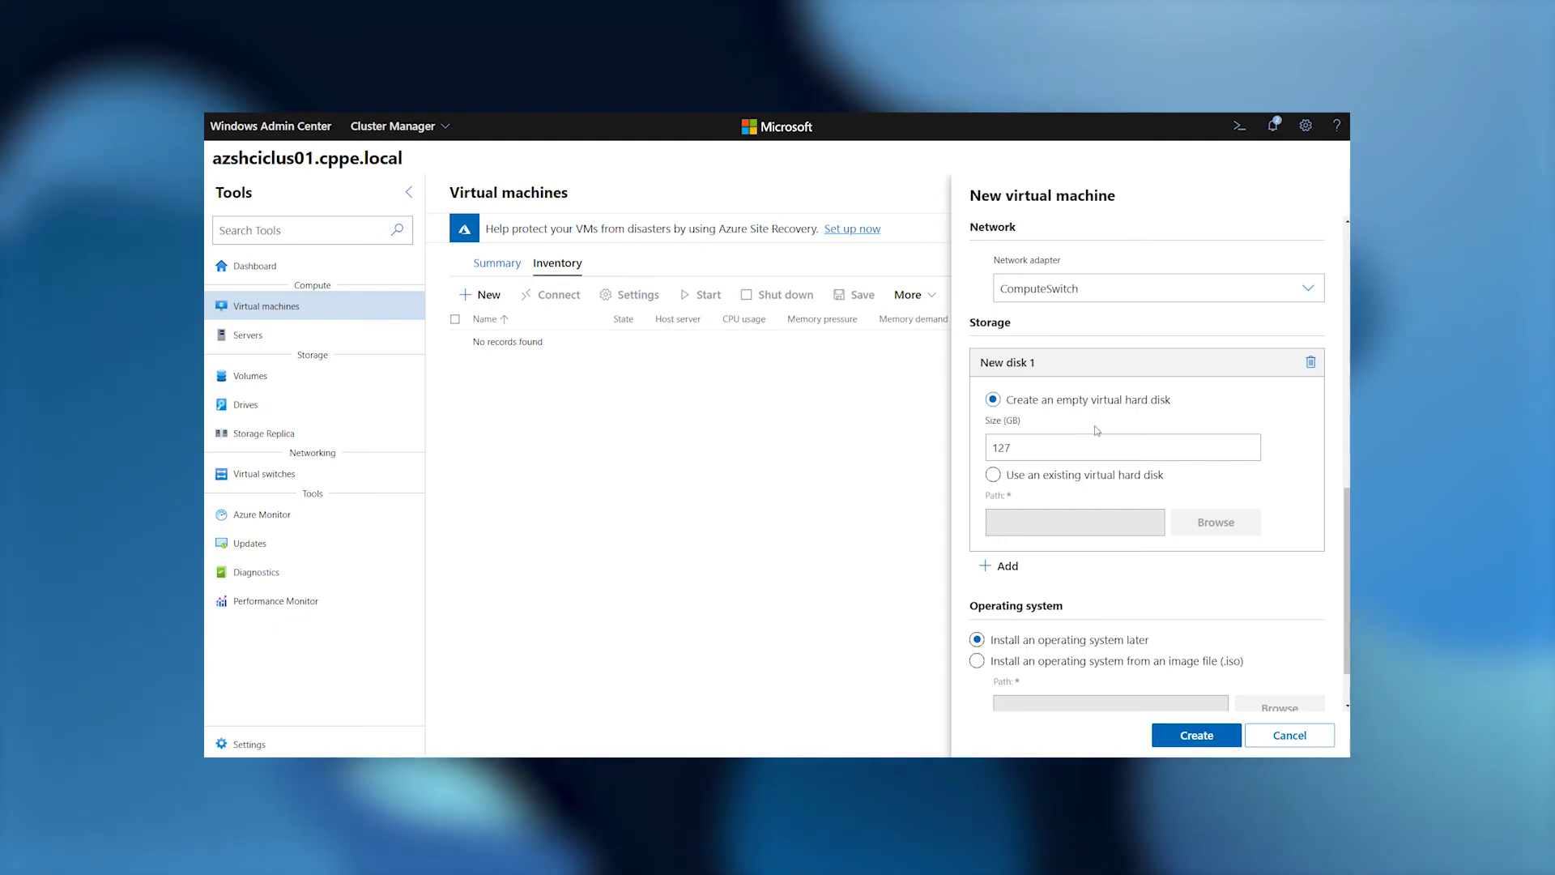
pyautogui.scroll(-1, 1214, 584)
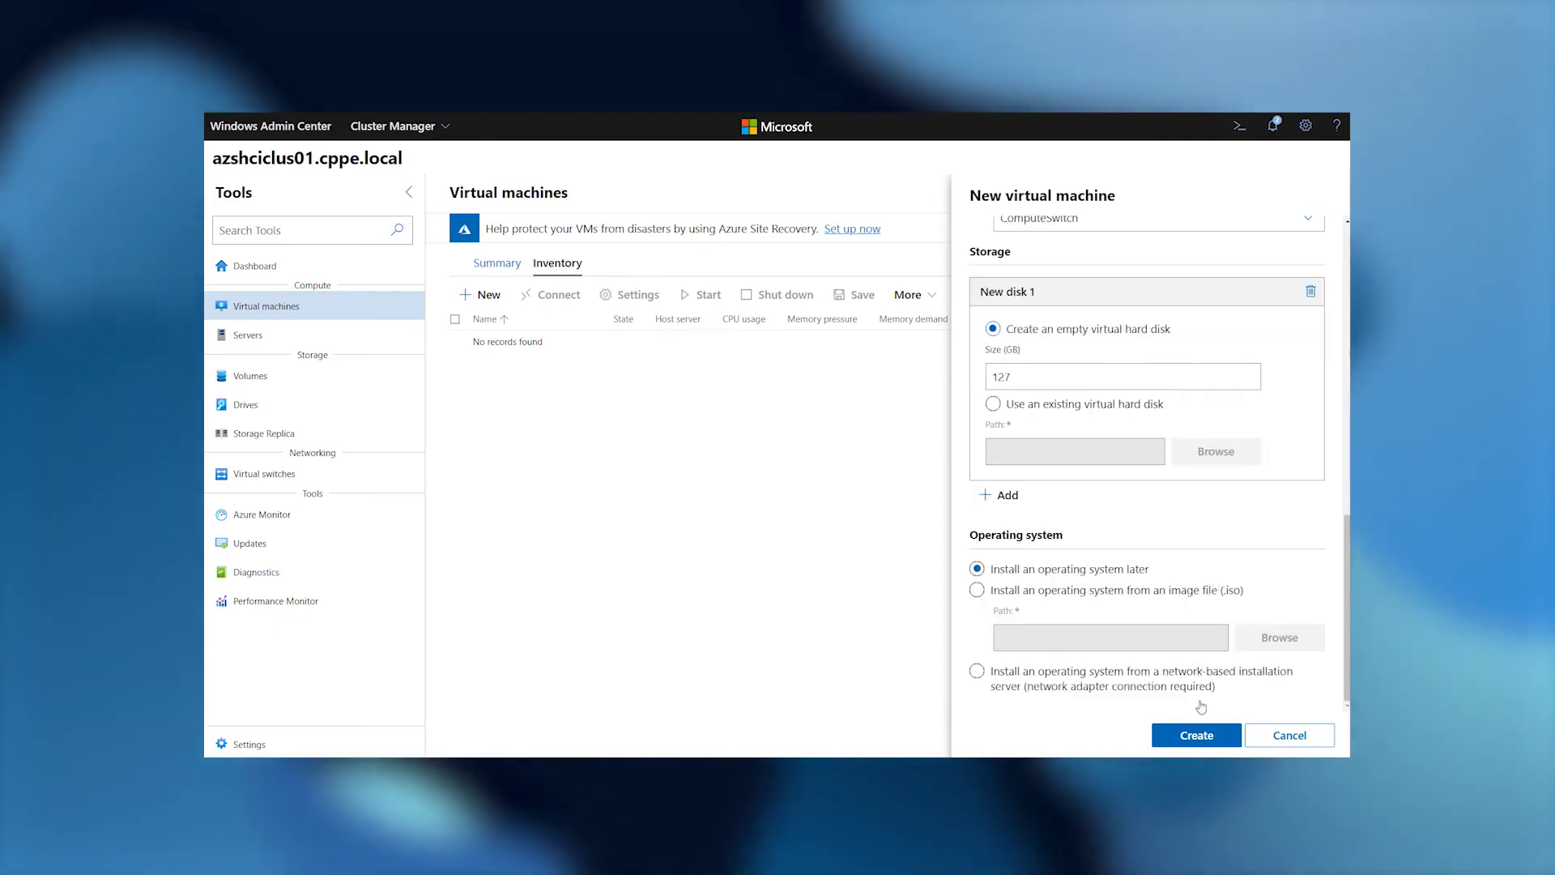
pyautogui.click(1197, 737)
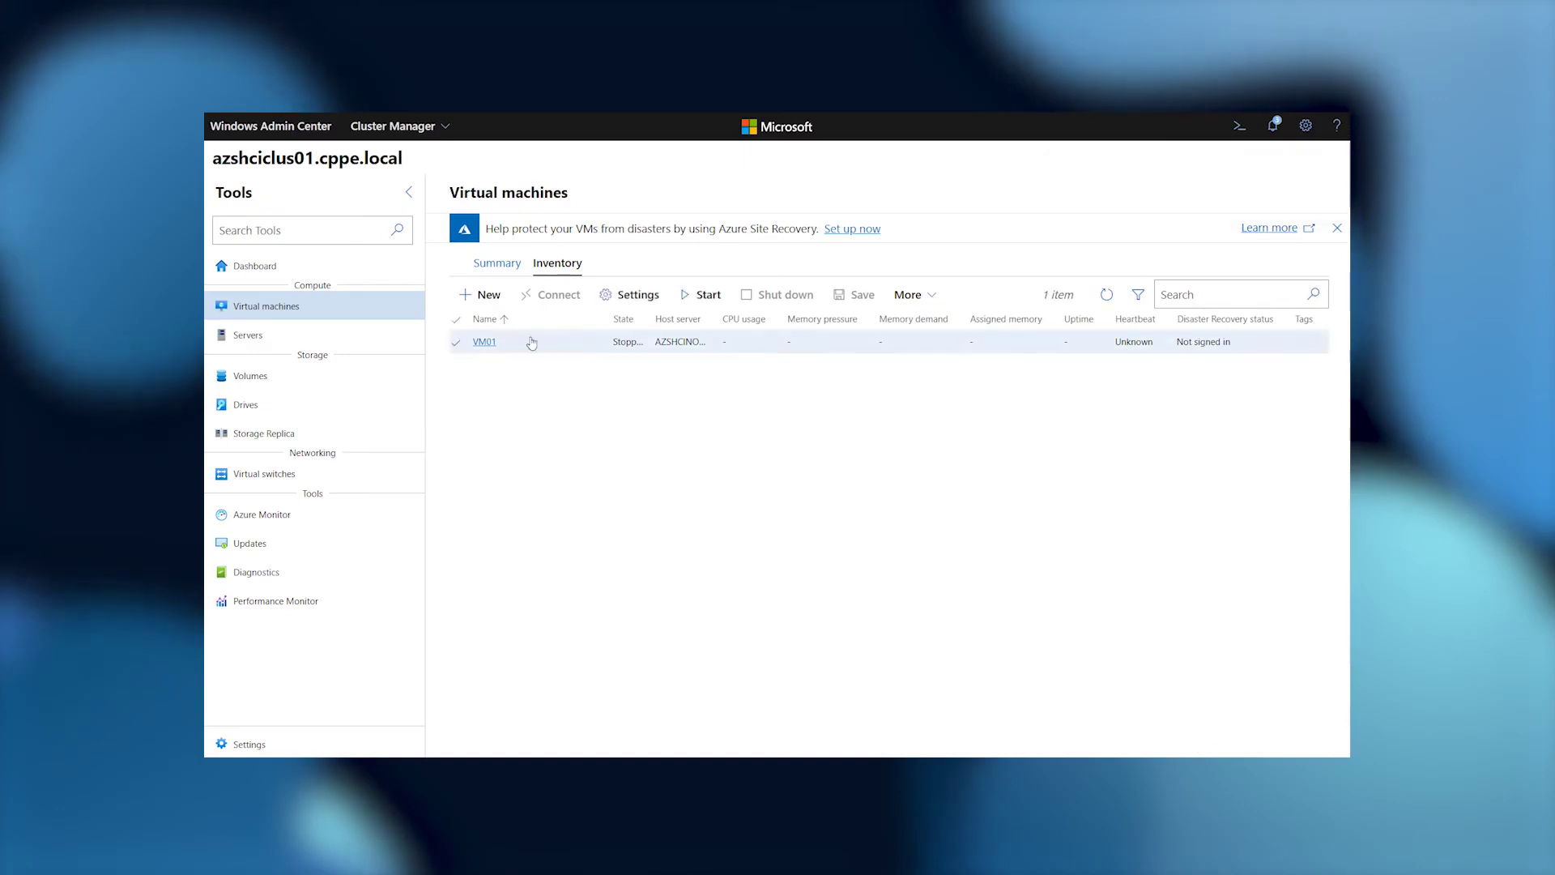
# Start VM01 and connect to its console, trusting the certificate and entering the administrator password.
pyautogui.click(691, 305)
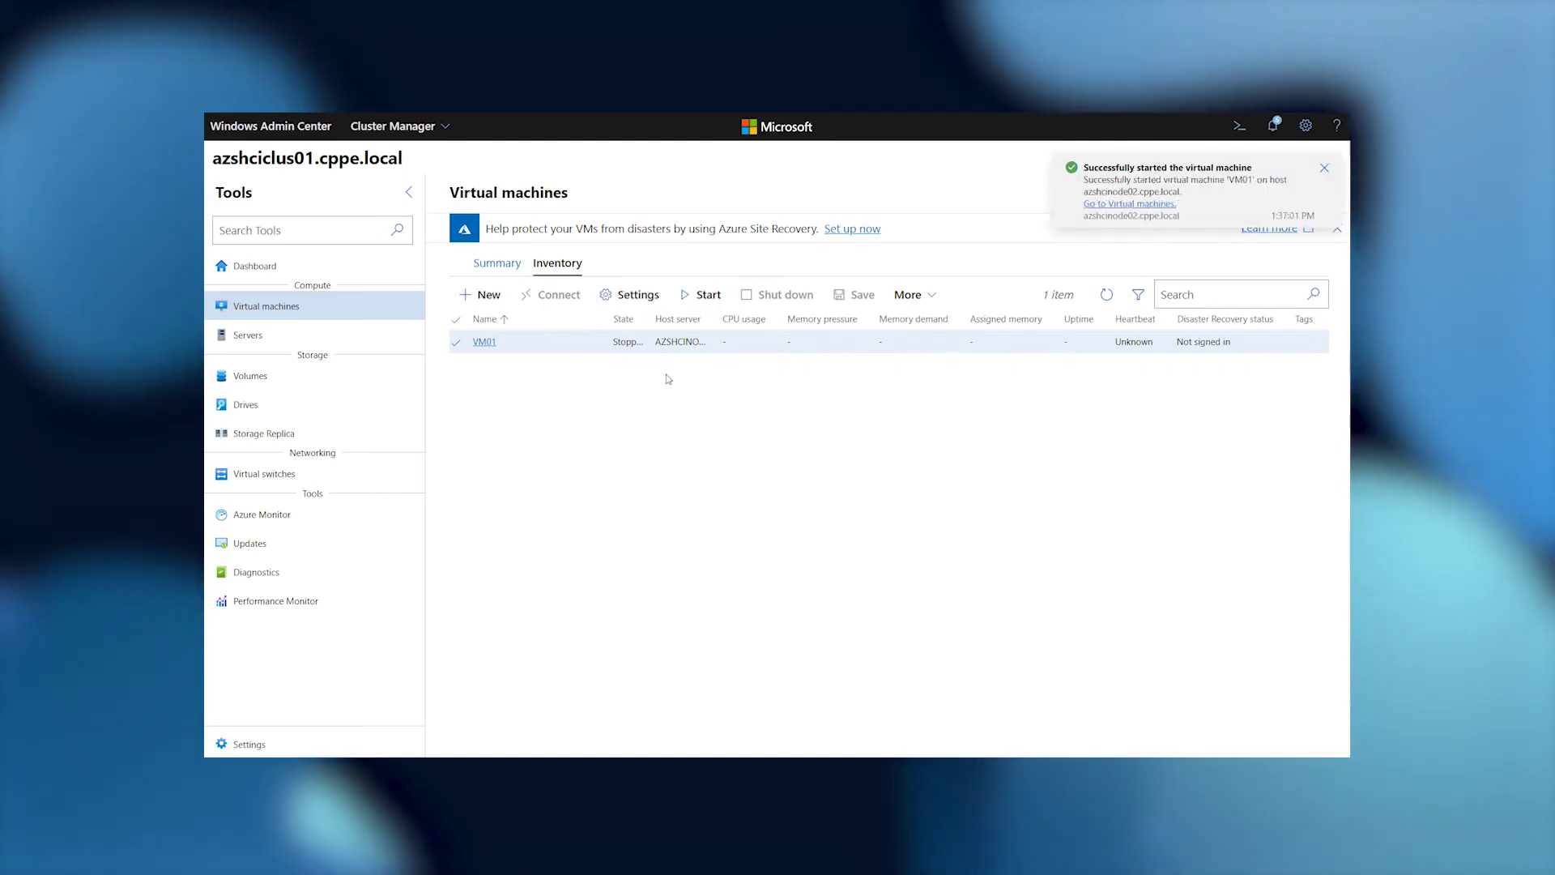
pyautogui.click(486, 343)
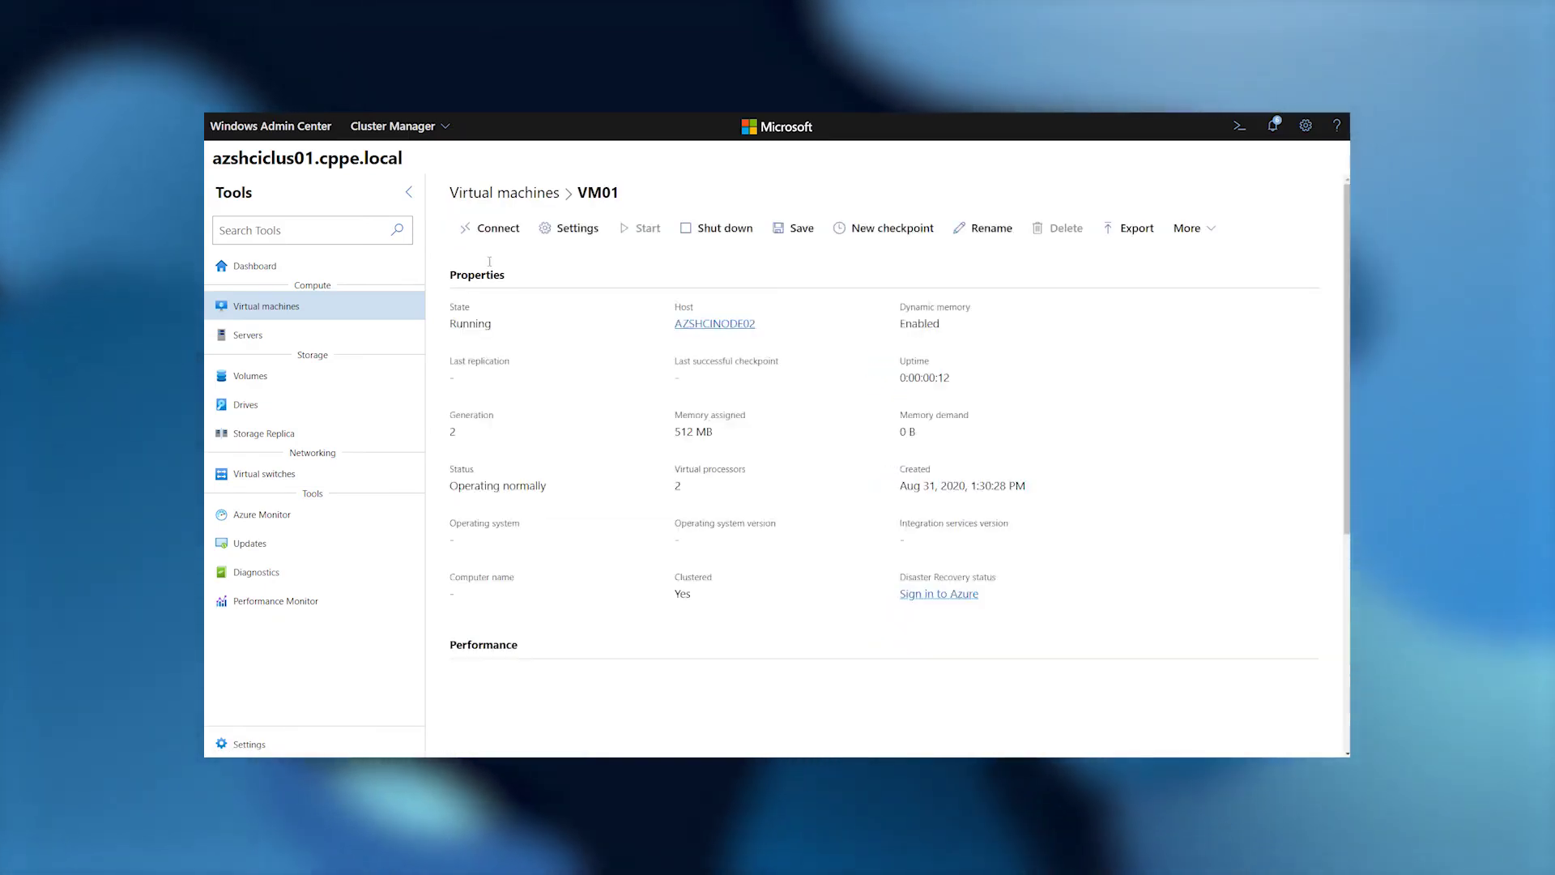
pyautogui.click(491, 229)
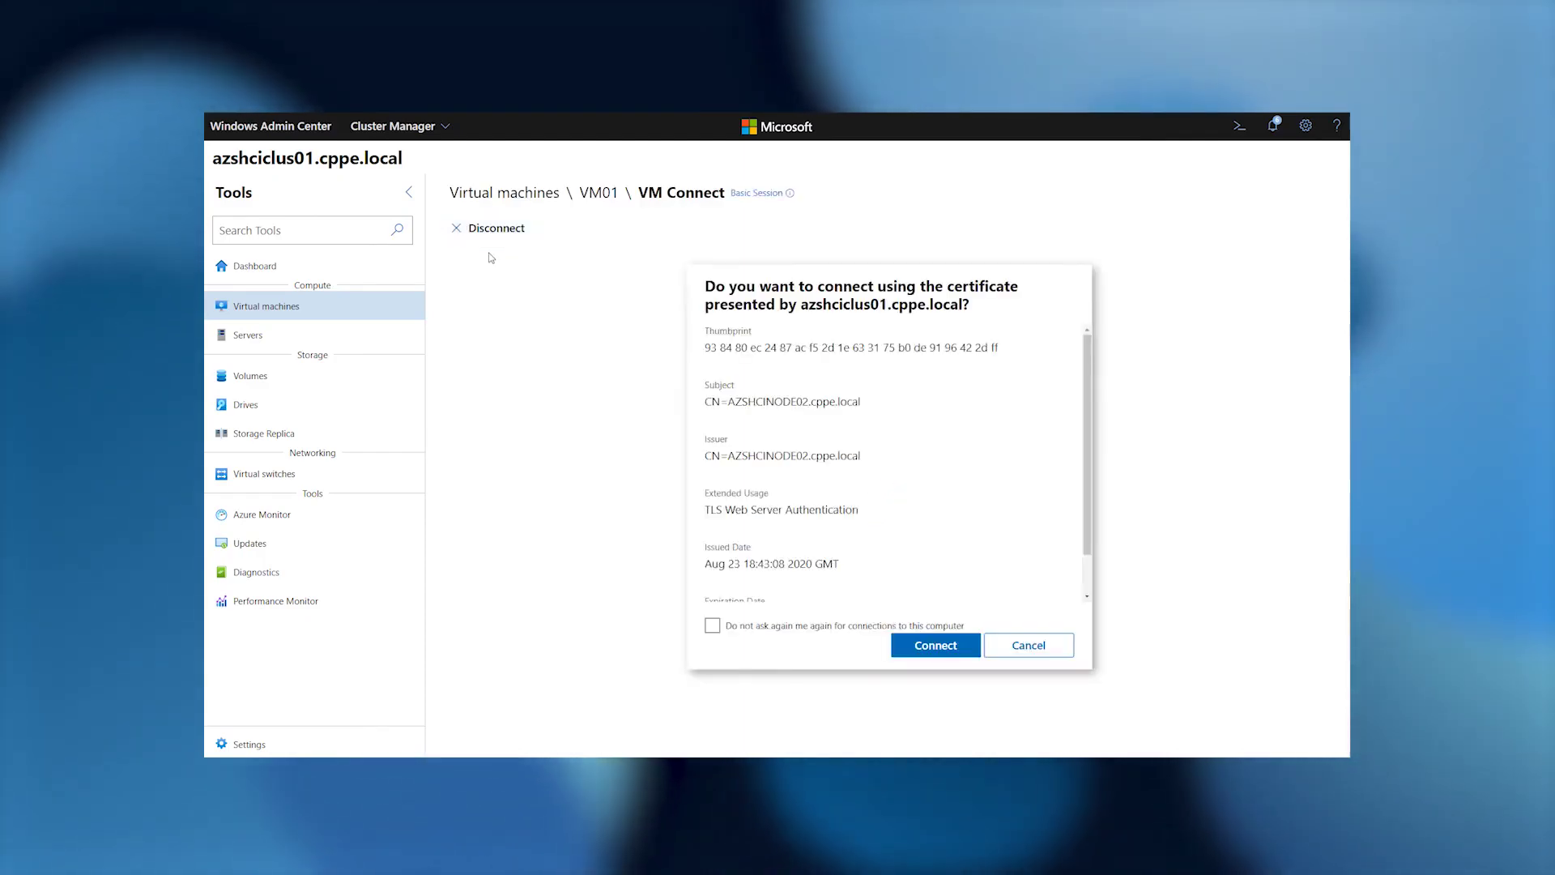
pyautogui.click(711, 627)
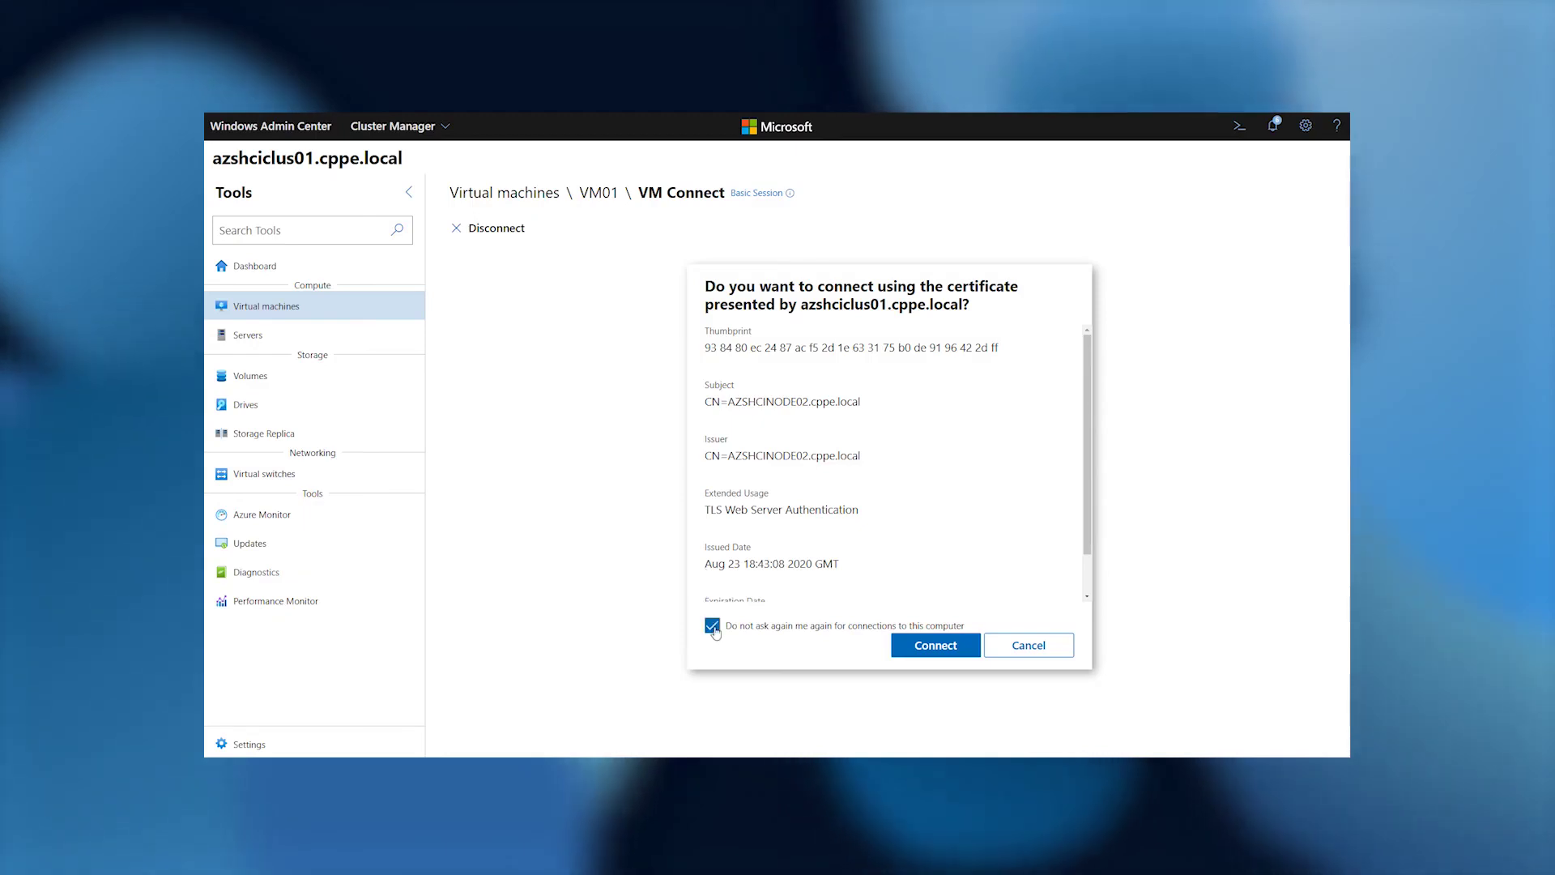
pyautogui.click(932, 646)
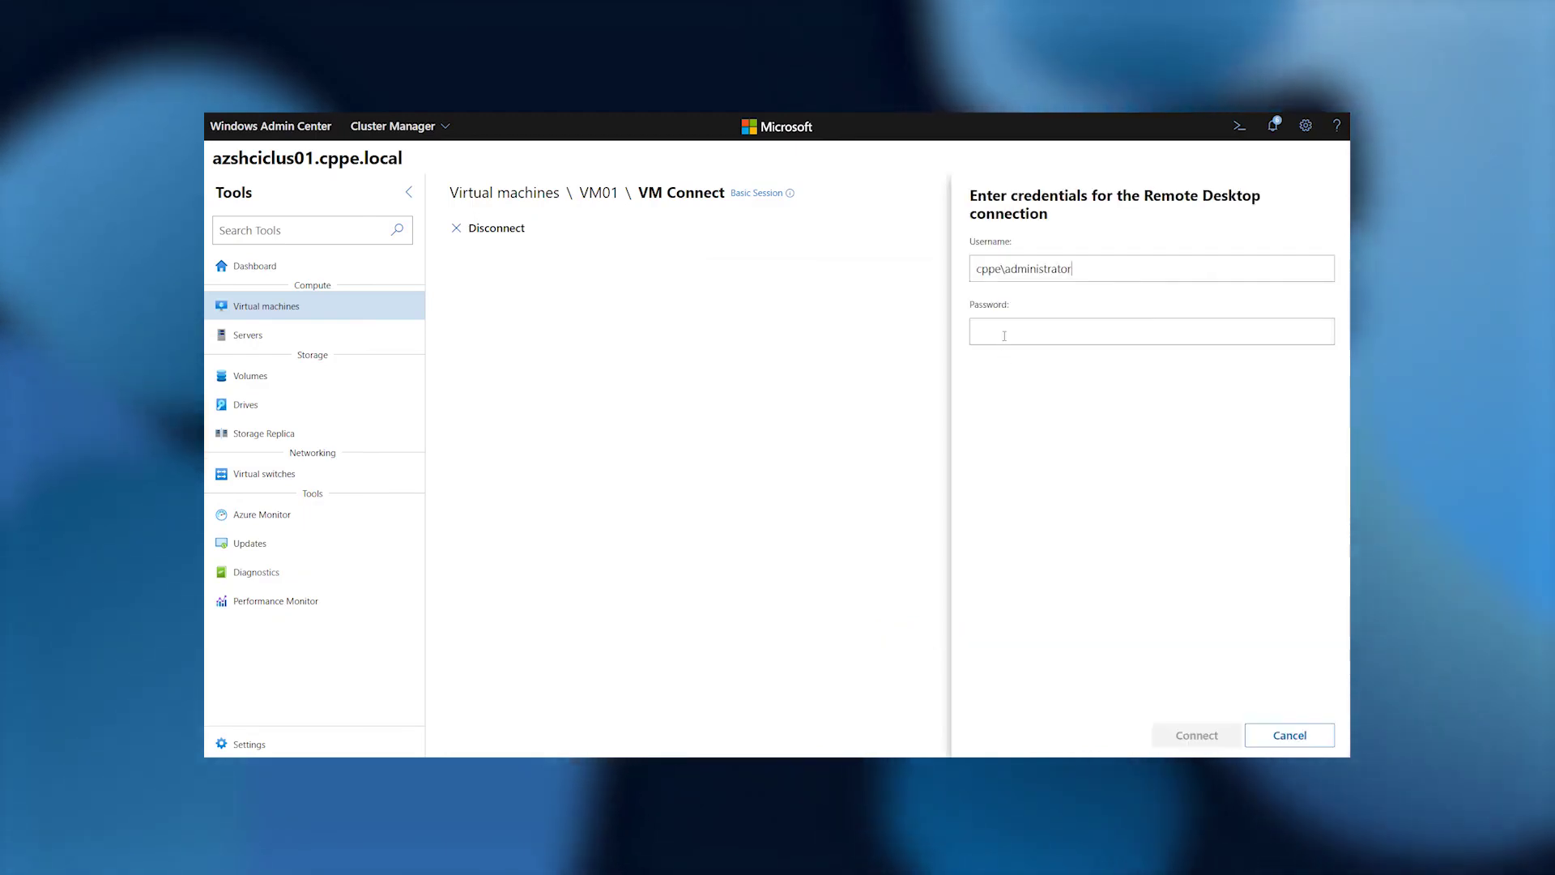
pyautogui.write('P')
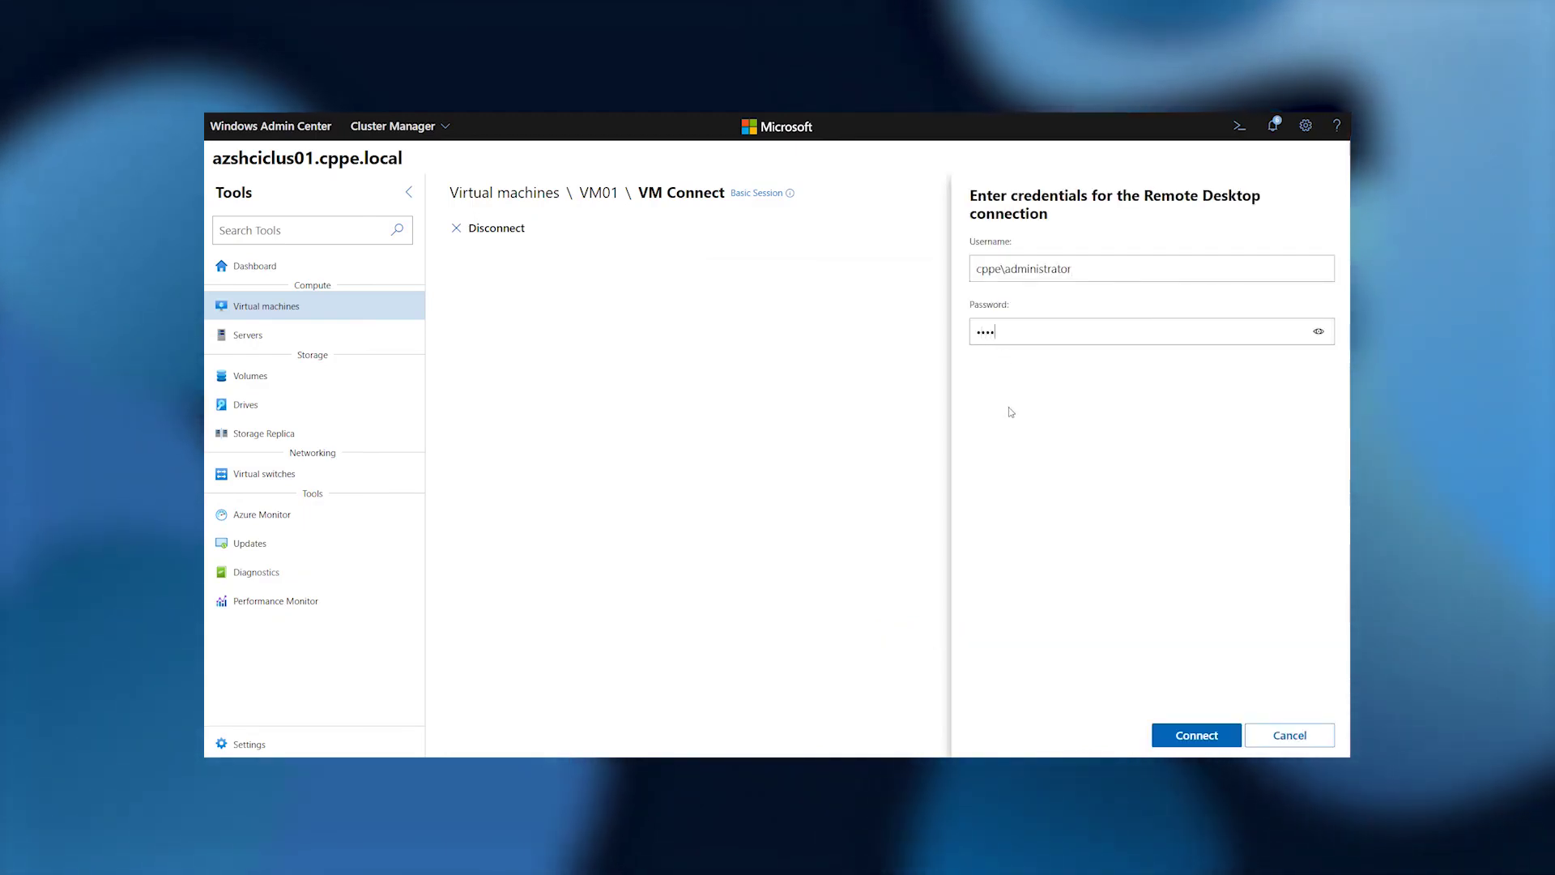
pyautogui.press('Return')
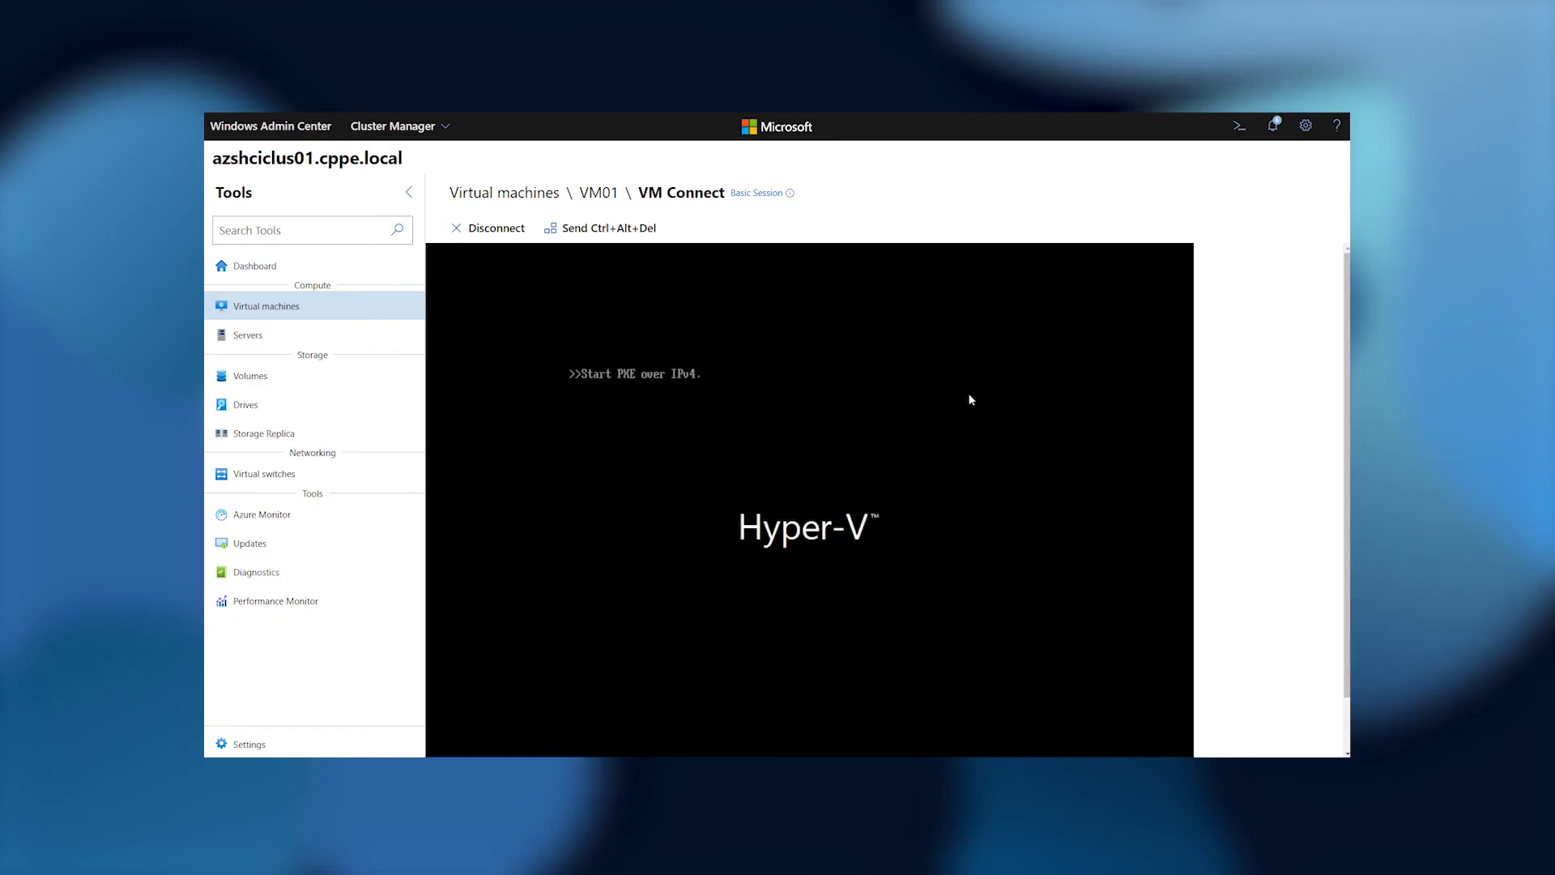
# Move VM01 to the best available azshciclus01 node using the Failover Cluster defaults.
pyautogui.click(526, 195)
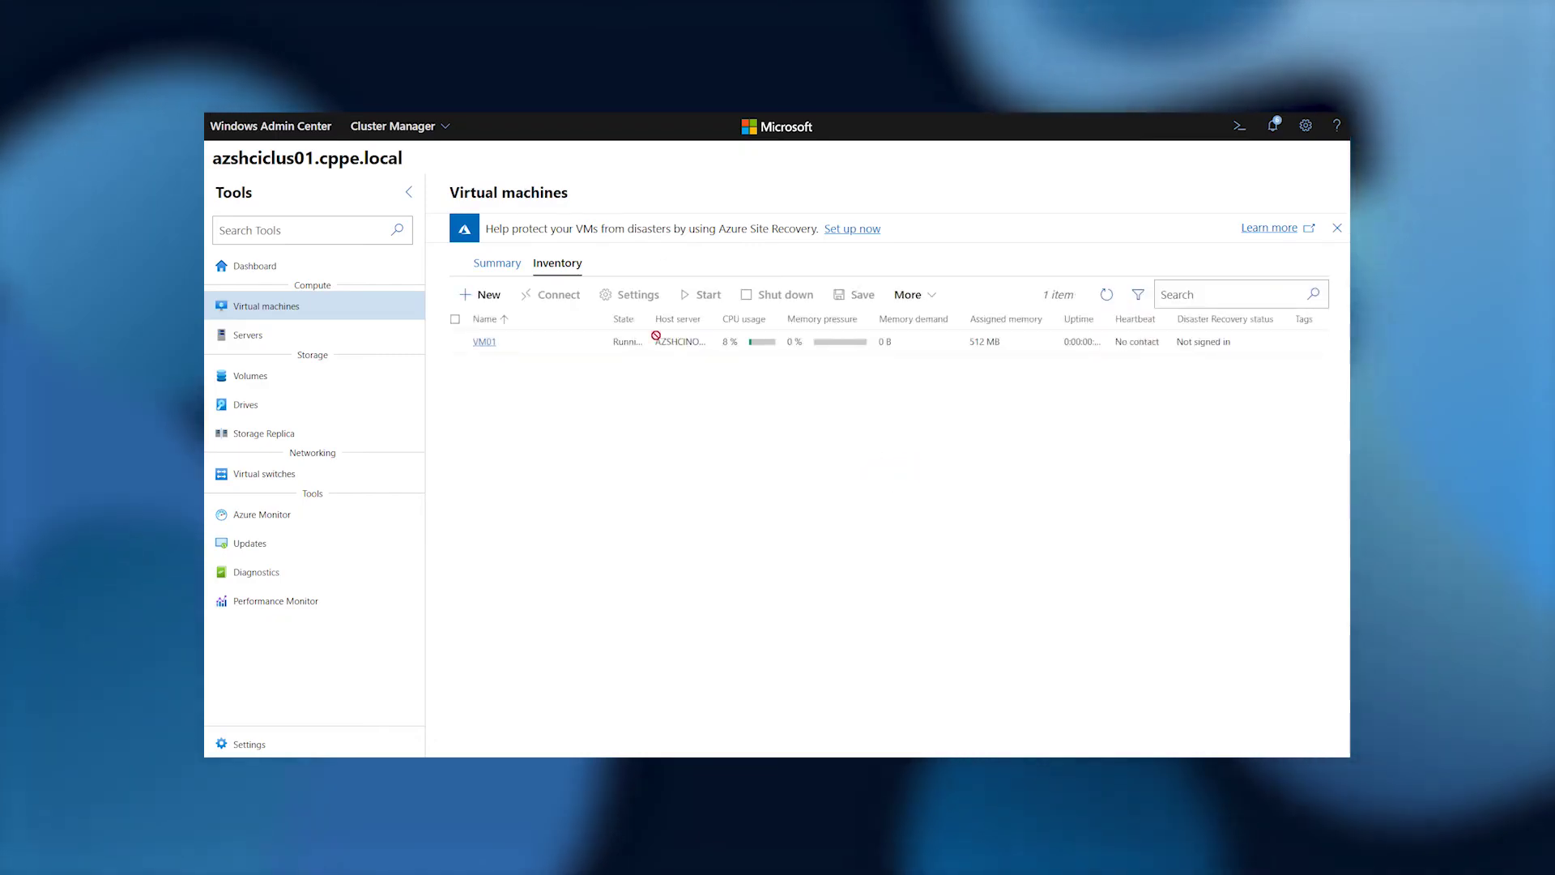
pyautogui.click(657, 341)
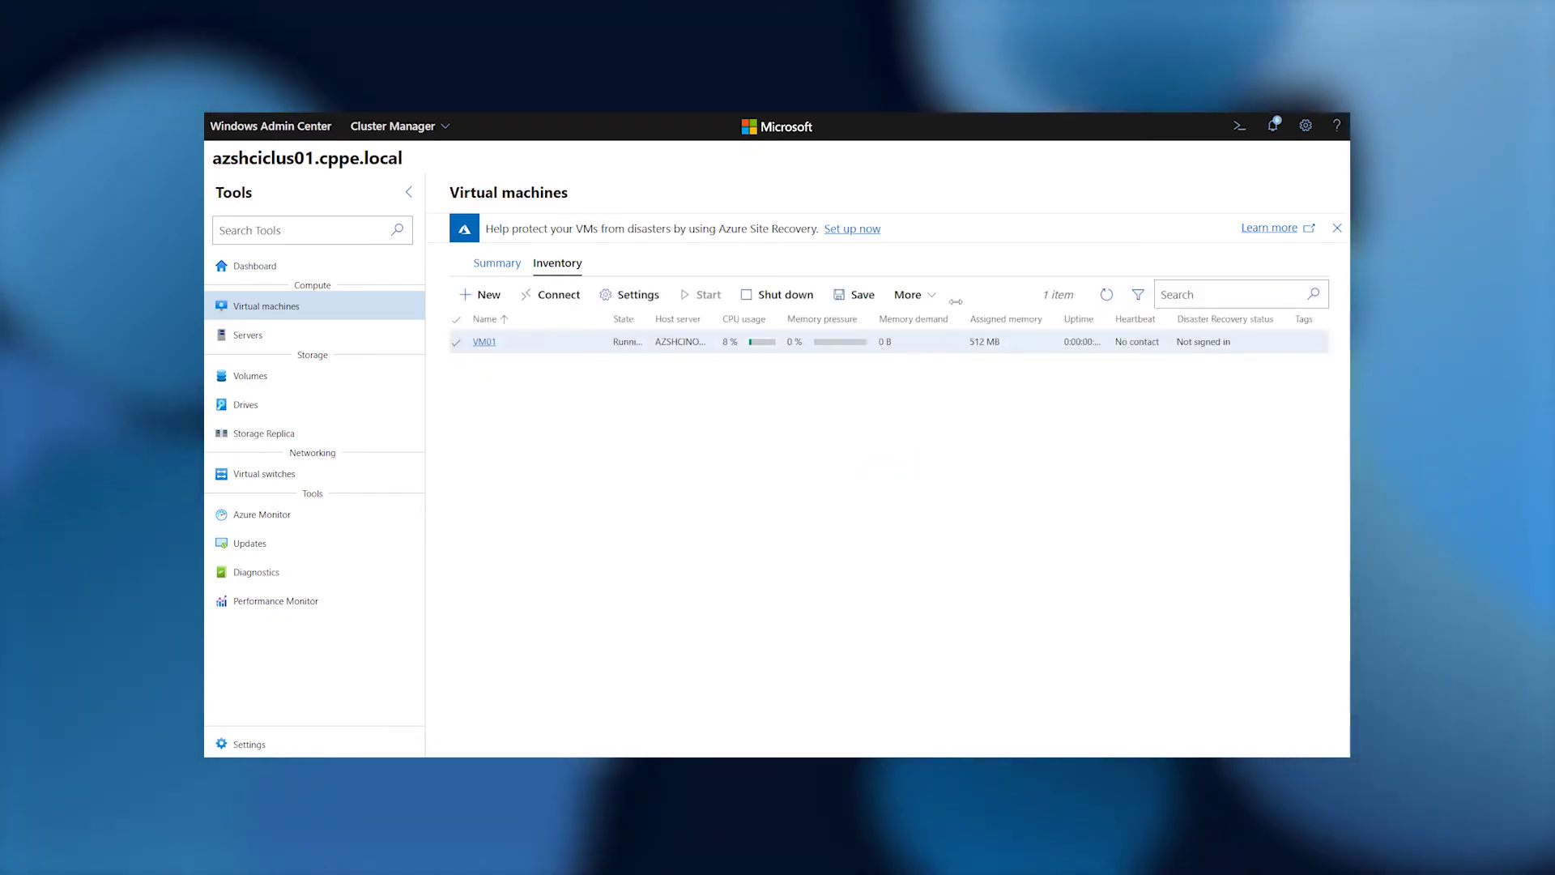
pyautogui.click(912, 295)
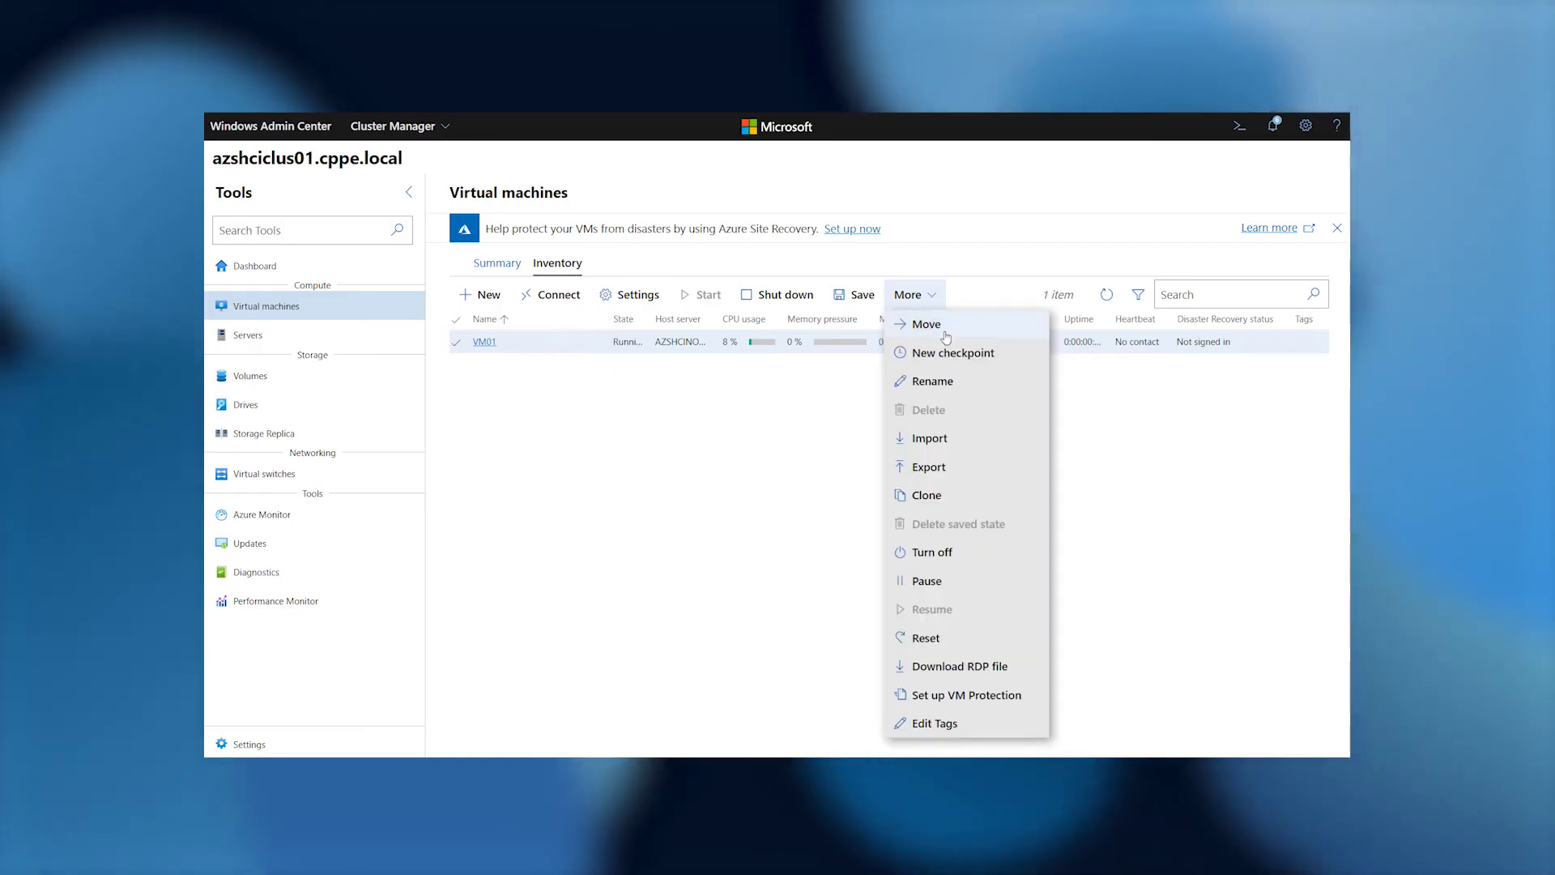
pyautogui.click(925, 324)
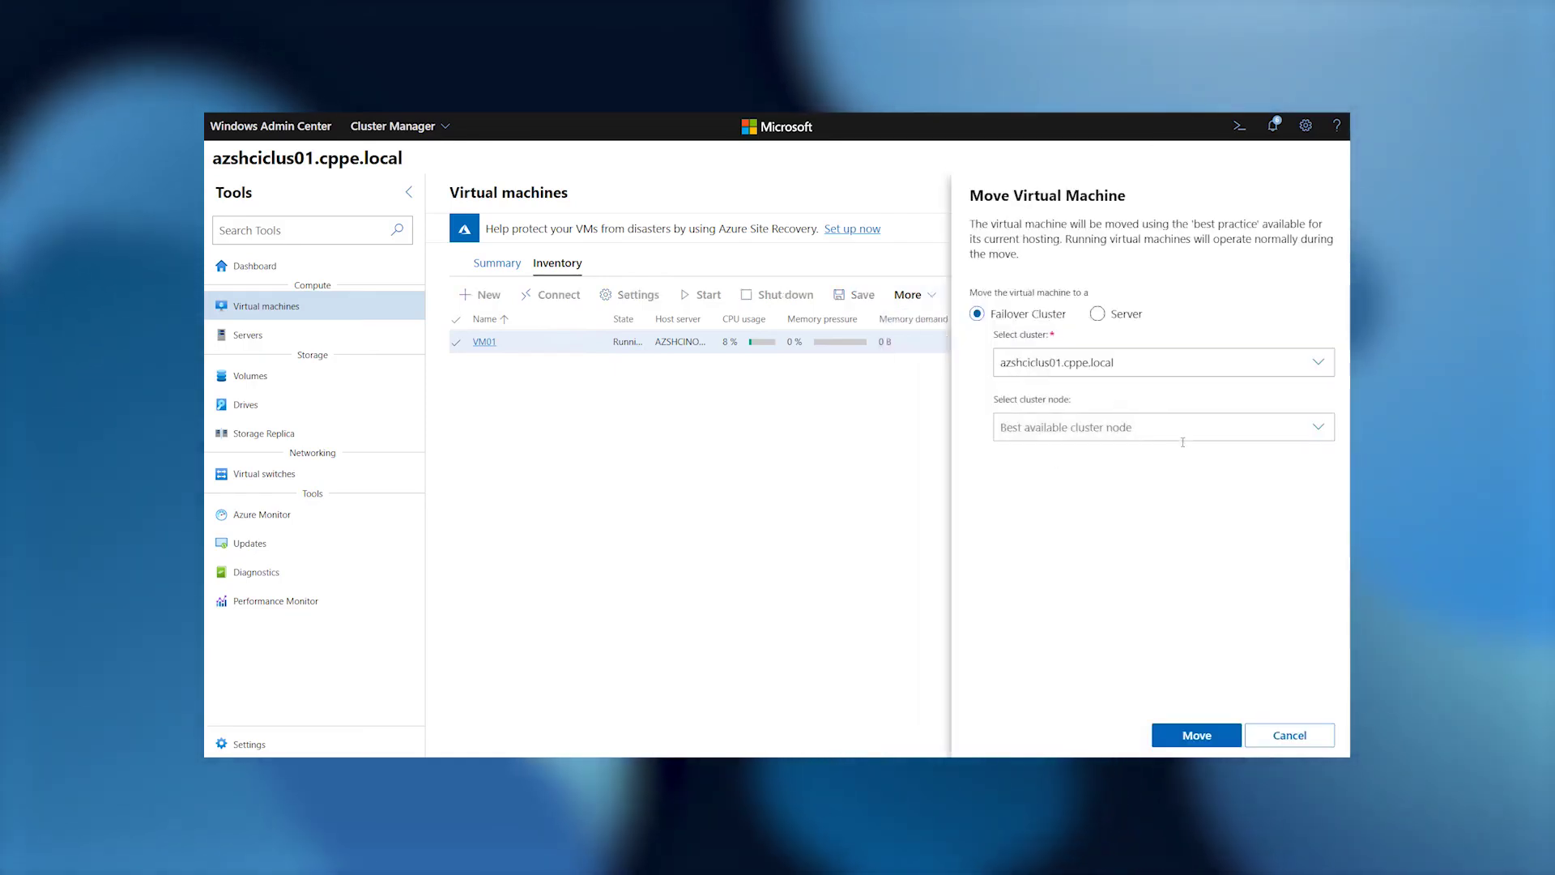
pyautogui.click(1195, 734)
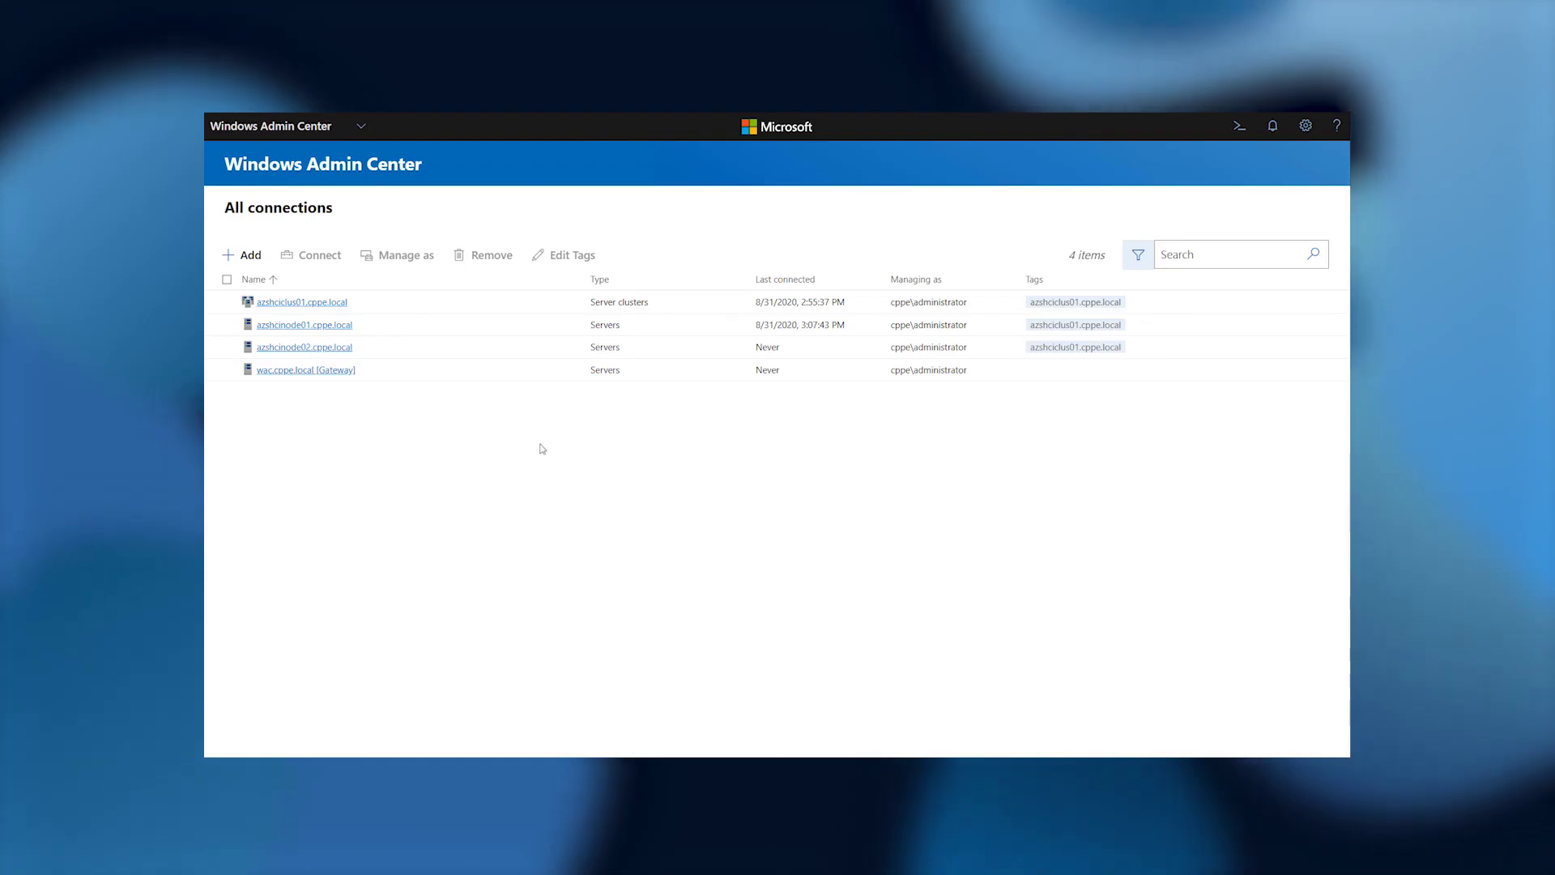
# From azshcinode01, view the gateway's Azure registration in settings, then go back to the server.
pyautogui.click(328, 332)
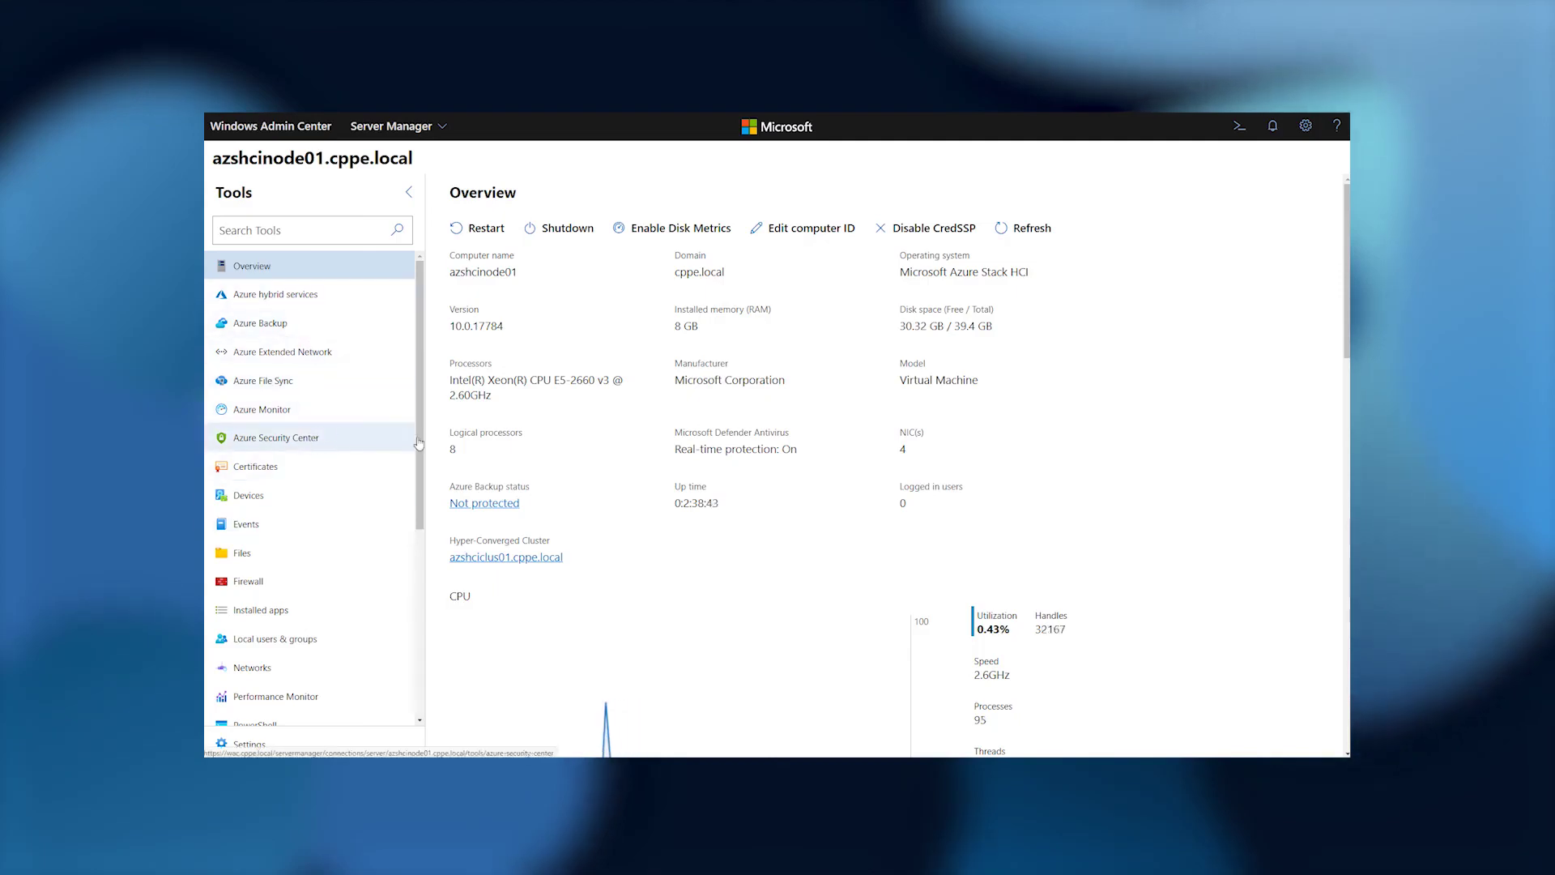
pyautogui.click(1306, 127)
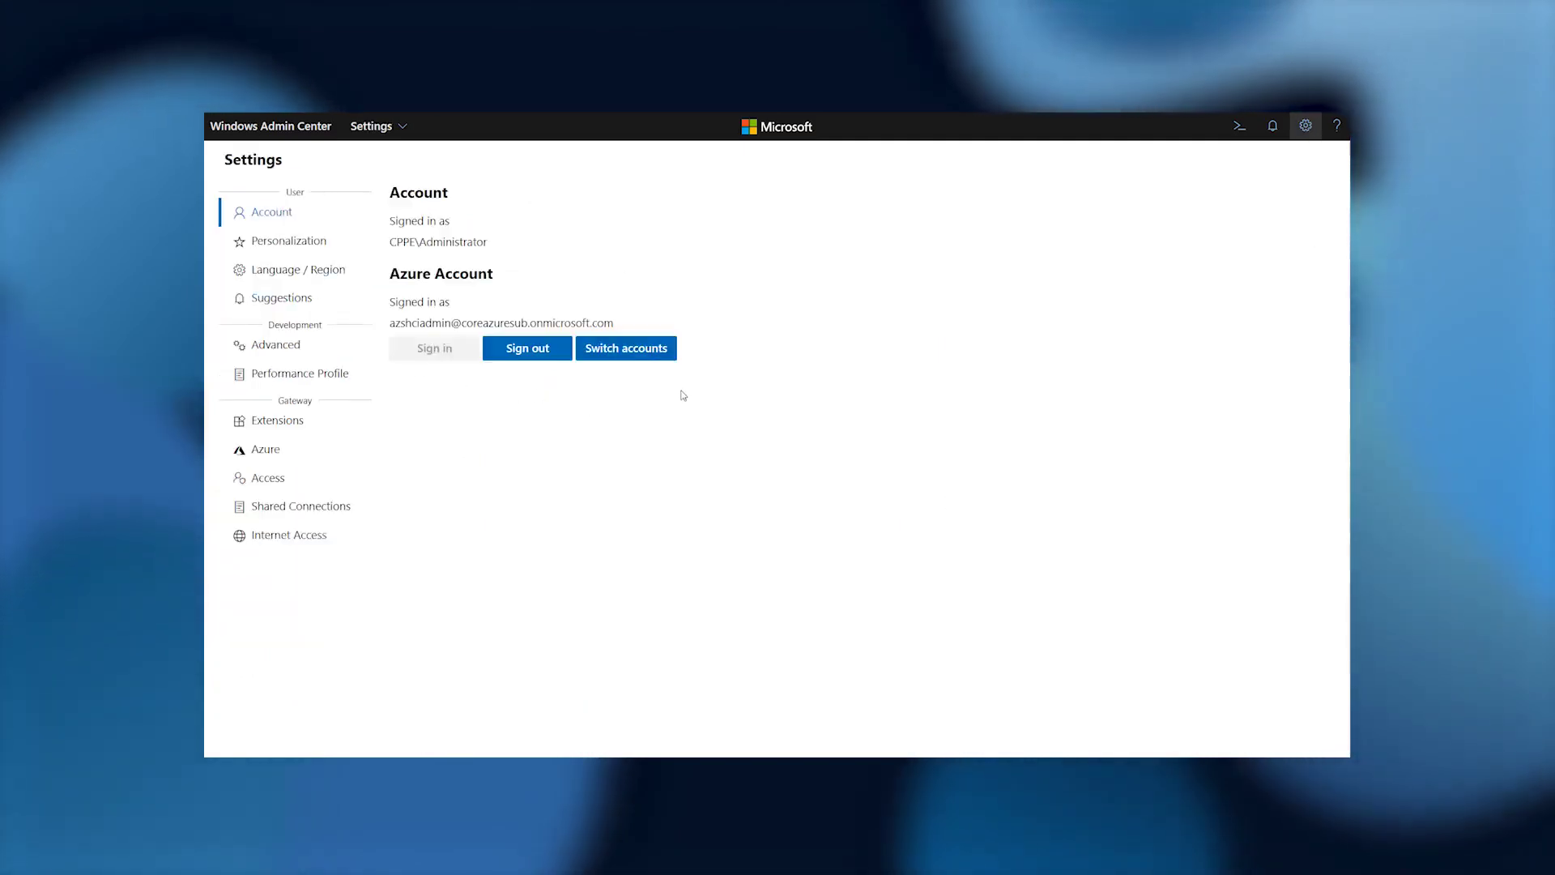
pyautogui.click(279, 455)
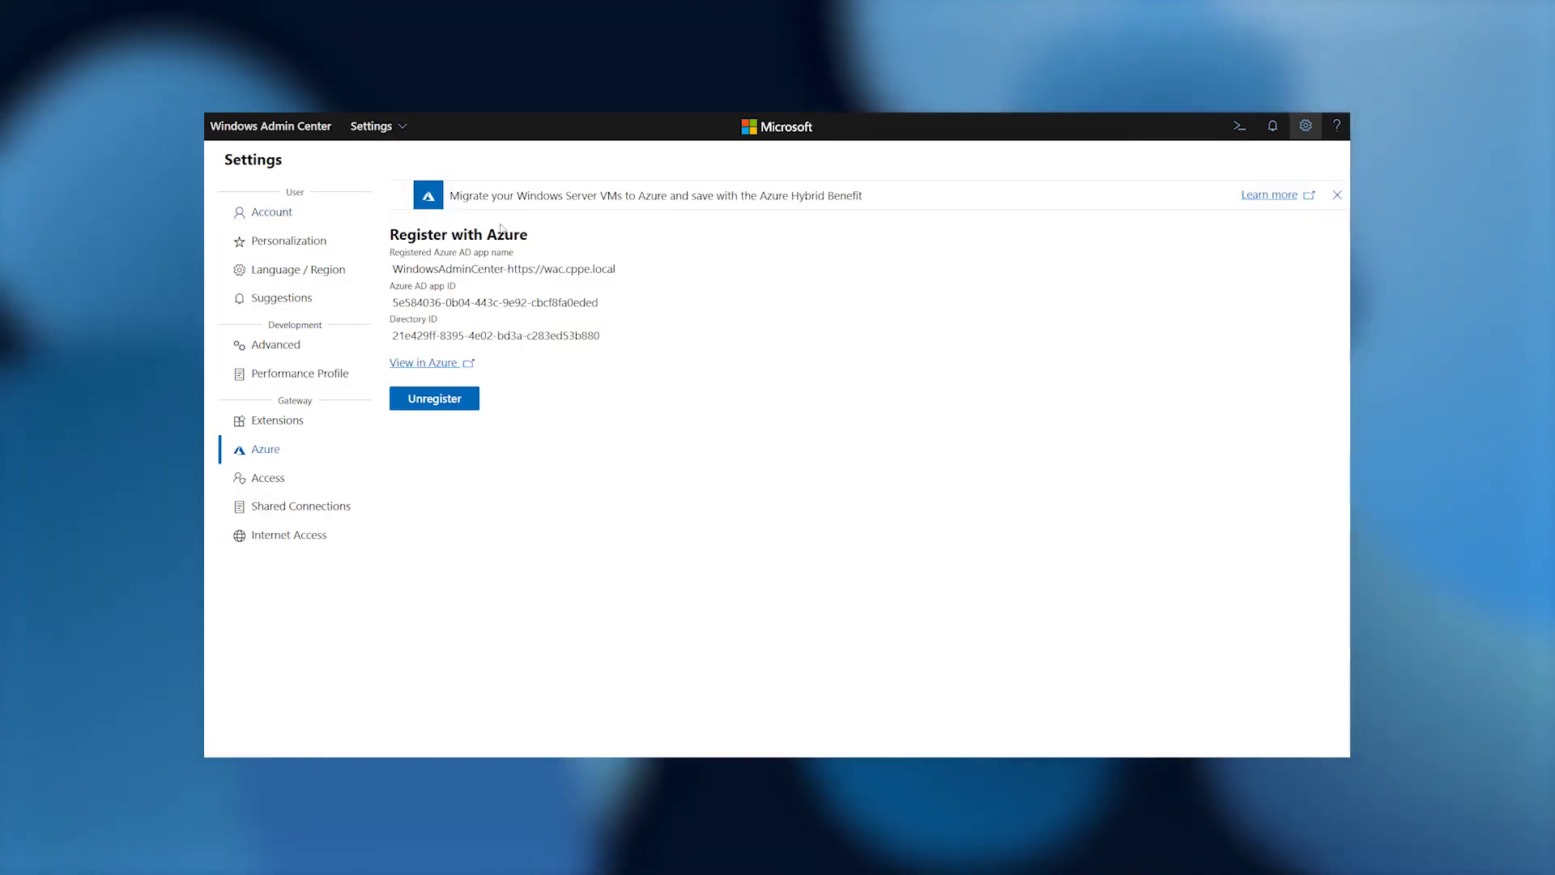
pyautogui.rightClick(572, 426)
pyautogui.click(611, 456)
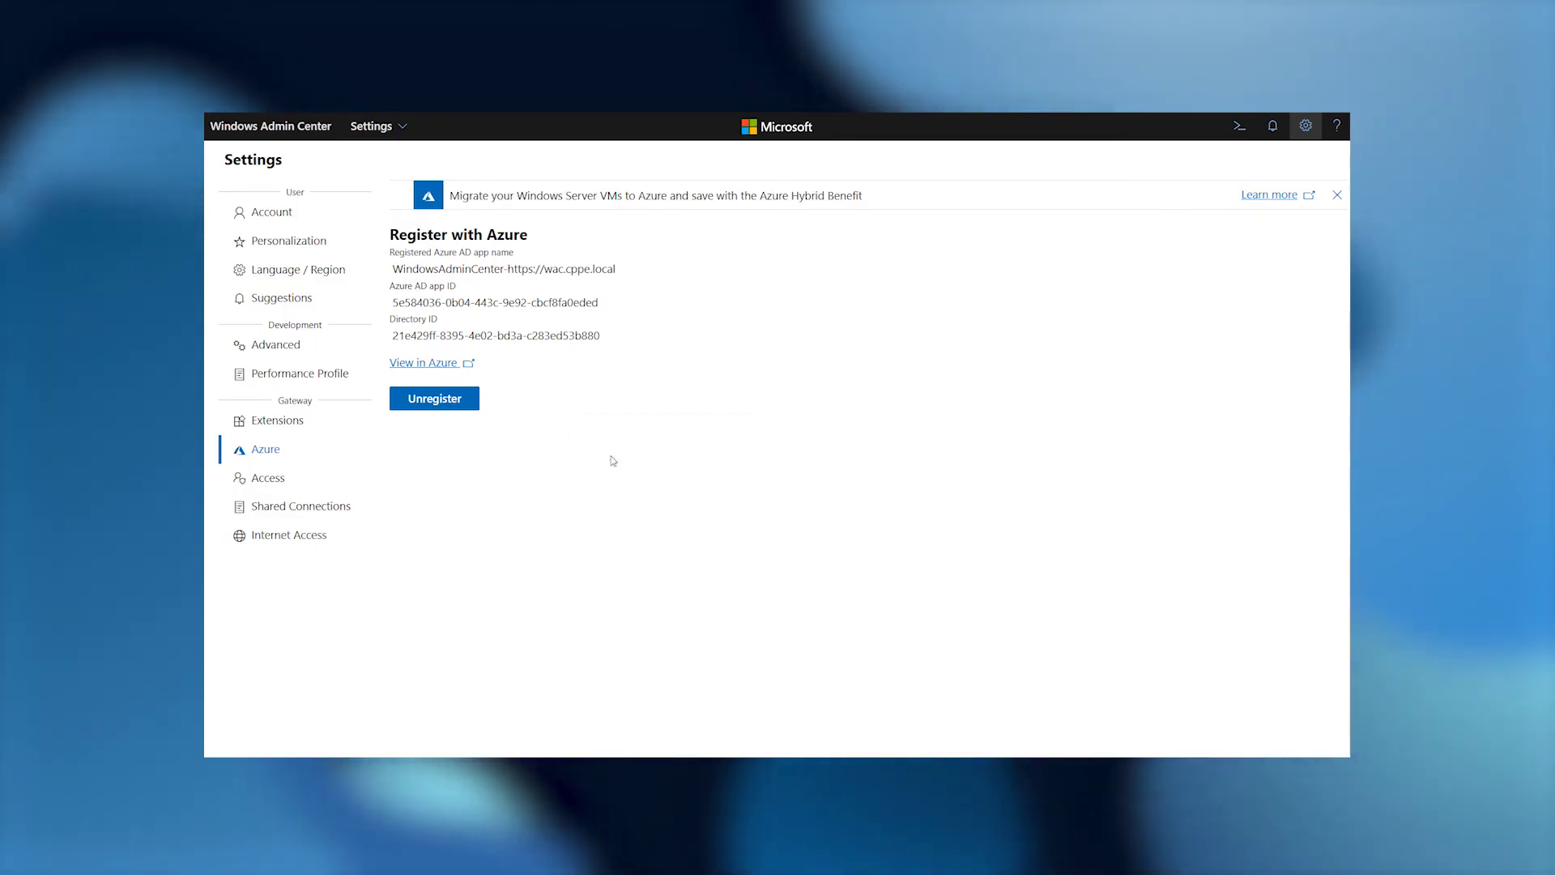
pyautogui.rightClick(611, 454)
pyautogui.click(628, 494)
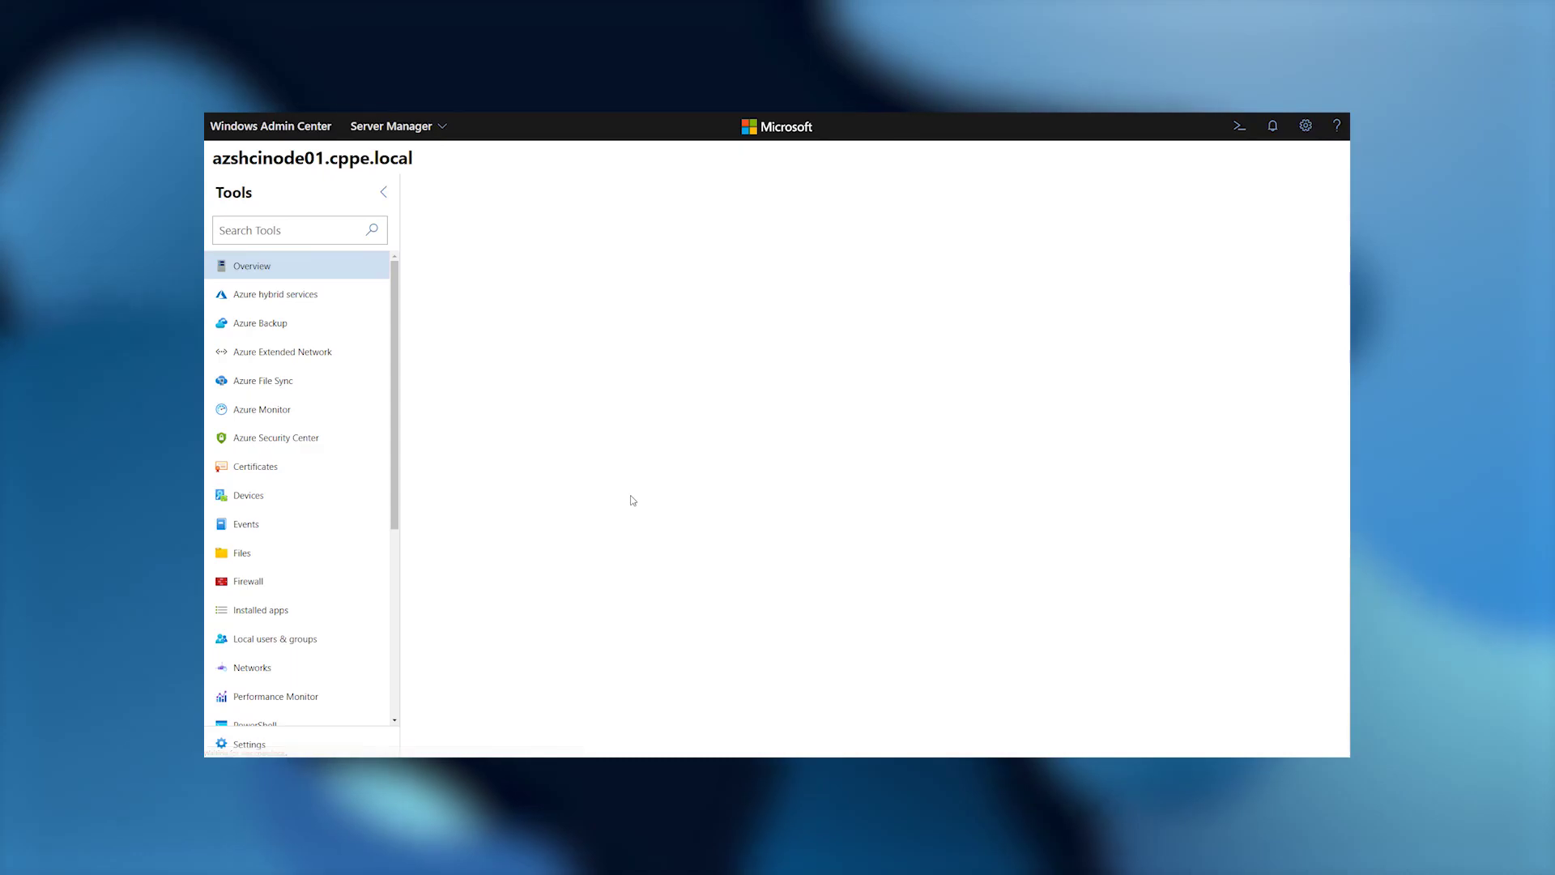
# Discover the Azure hybrid services available to azshcinode01 and browse through the service cards.
pyautogui.click(320, 297)
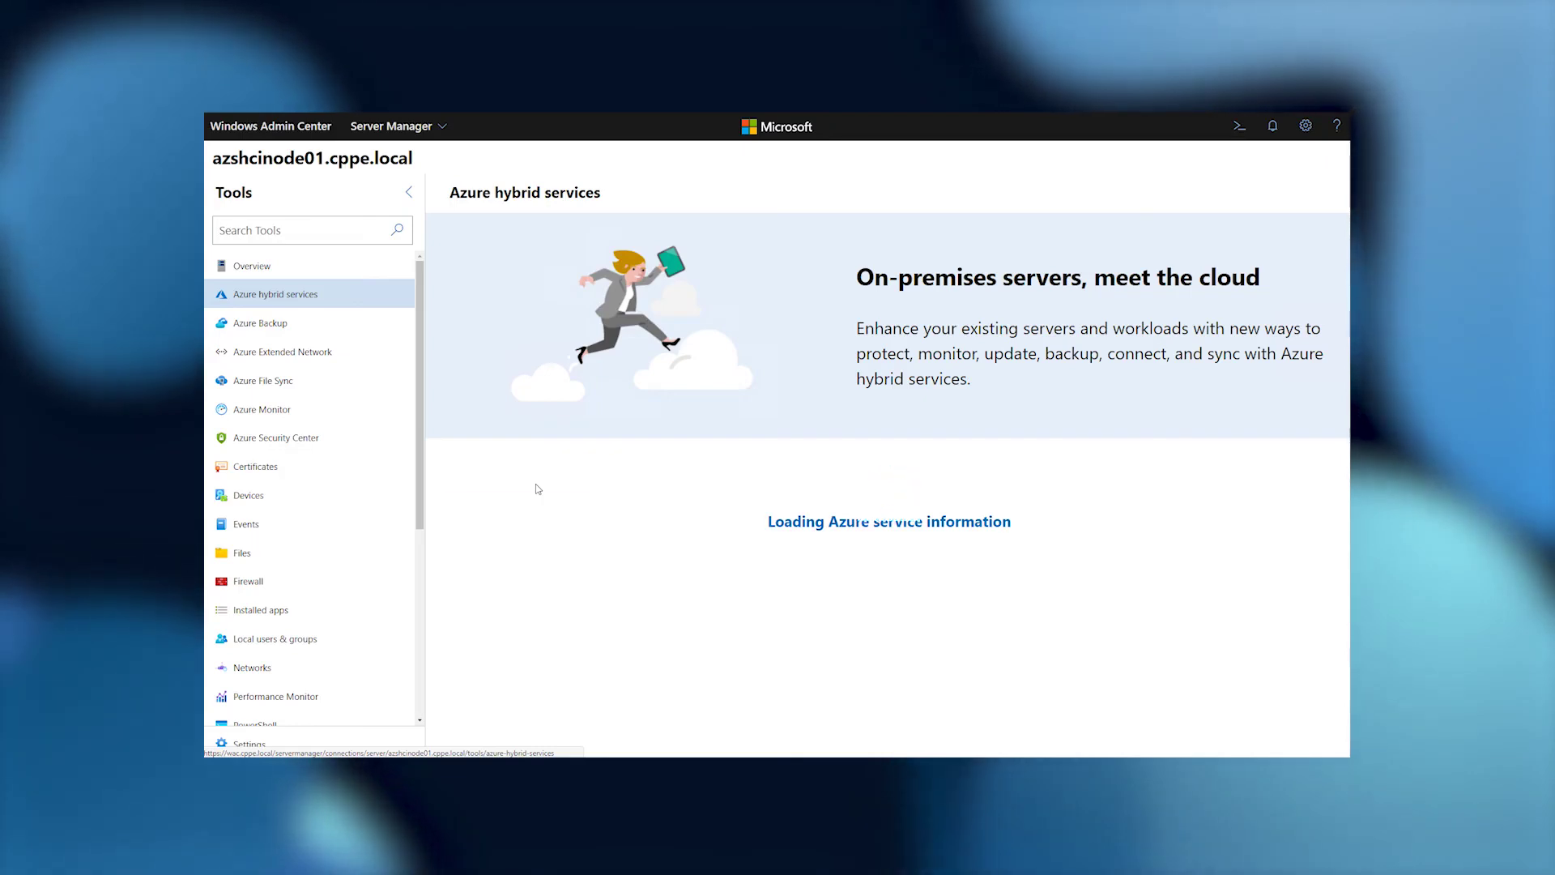
pyautogui.click(534, 476)
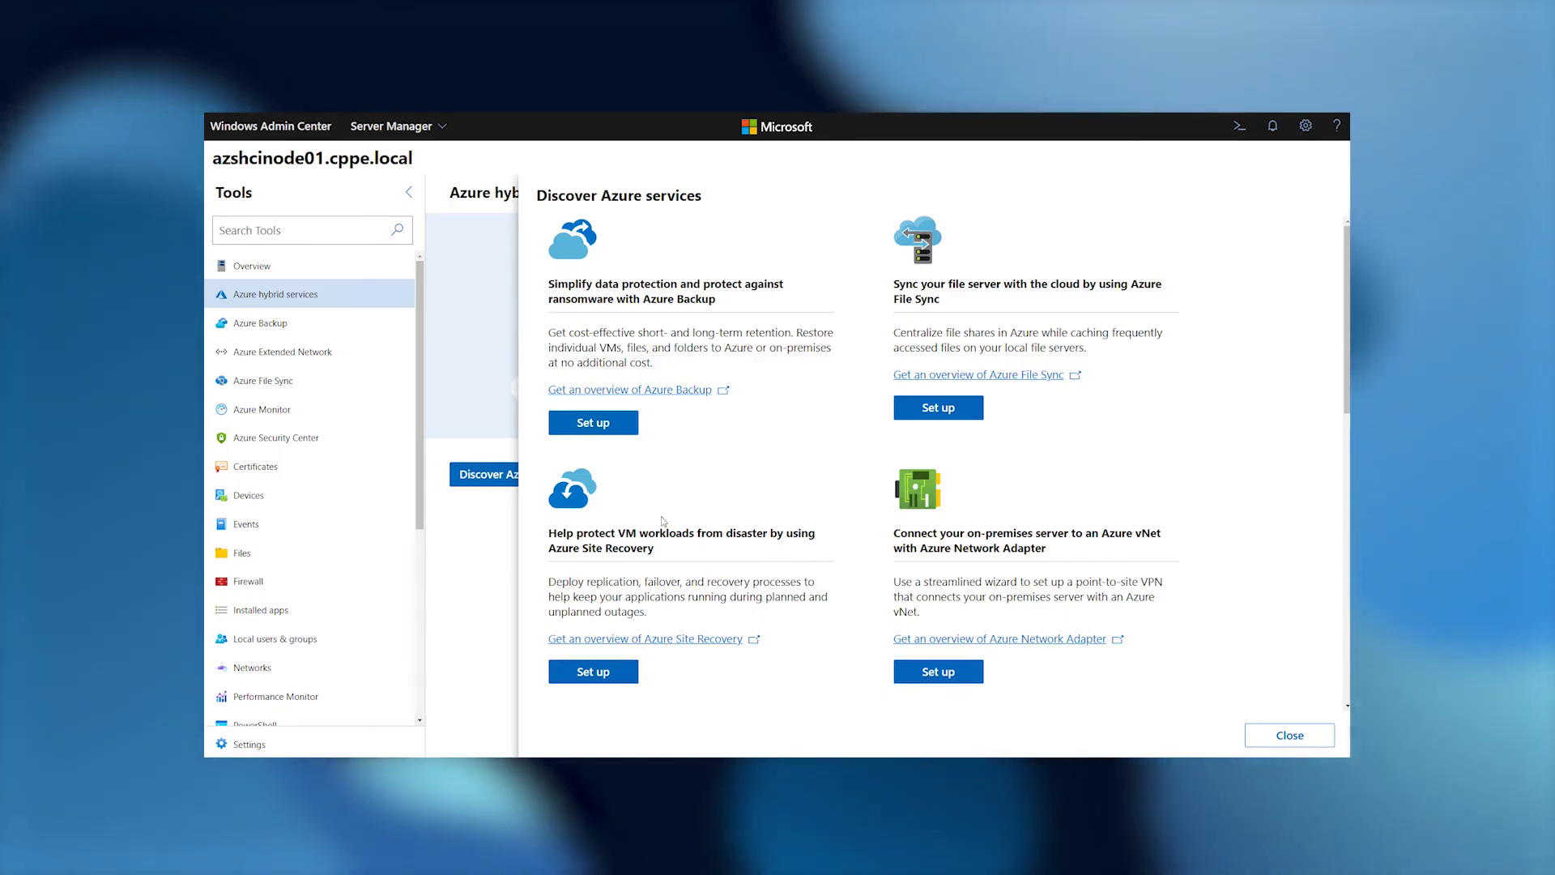
pyautogui.scroll(-4, 847, 567)
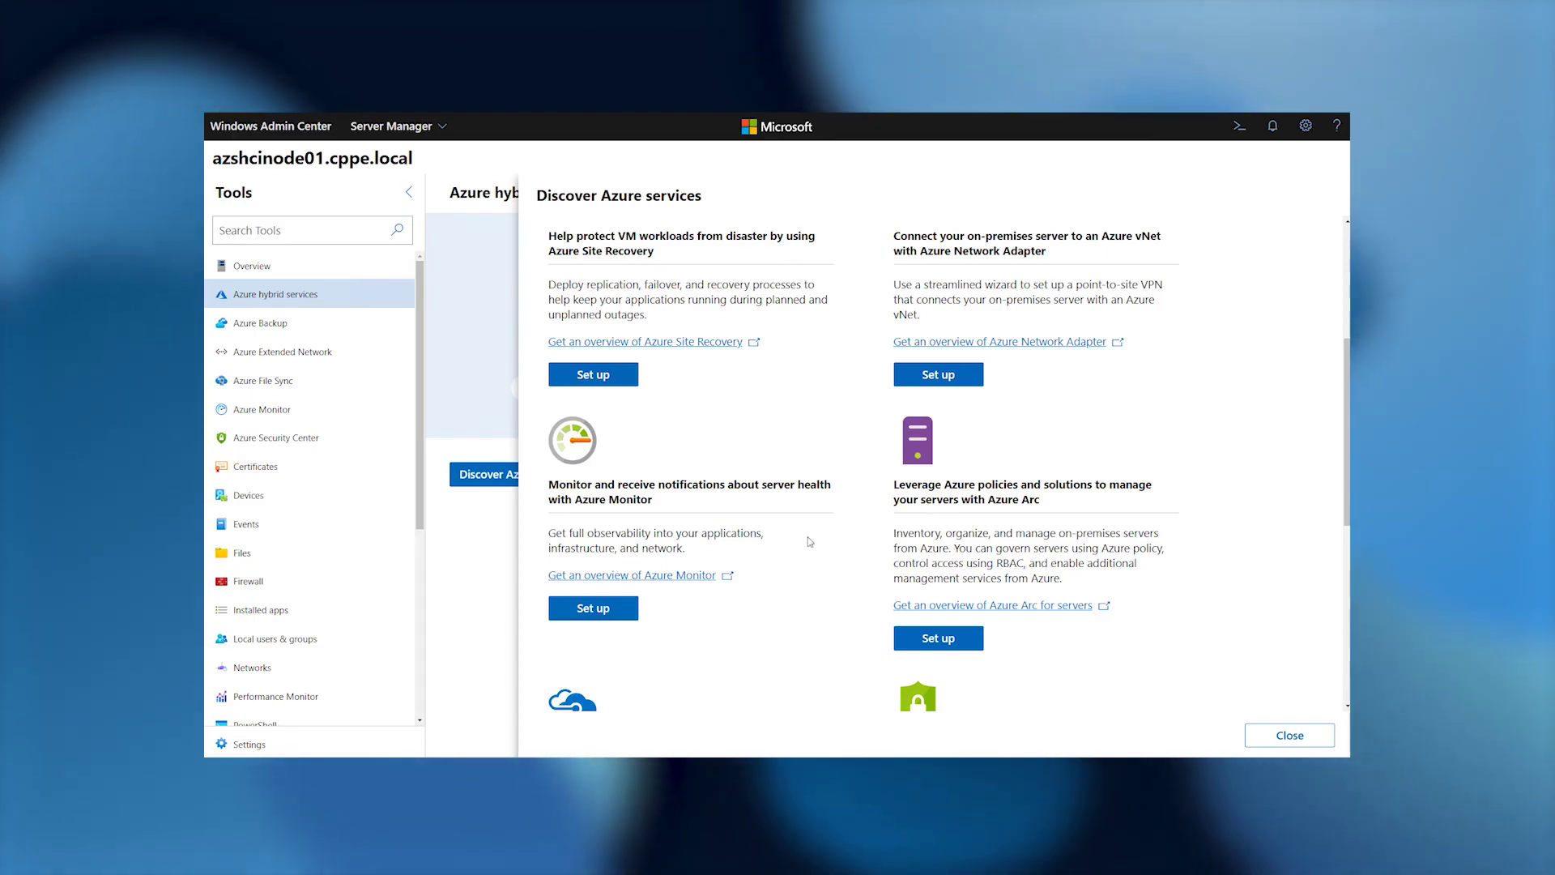
pyautogui.scroll(-3, 850, 567)
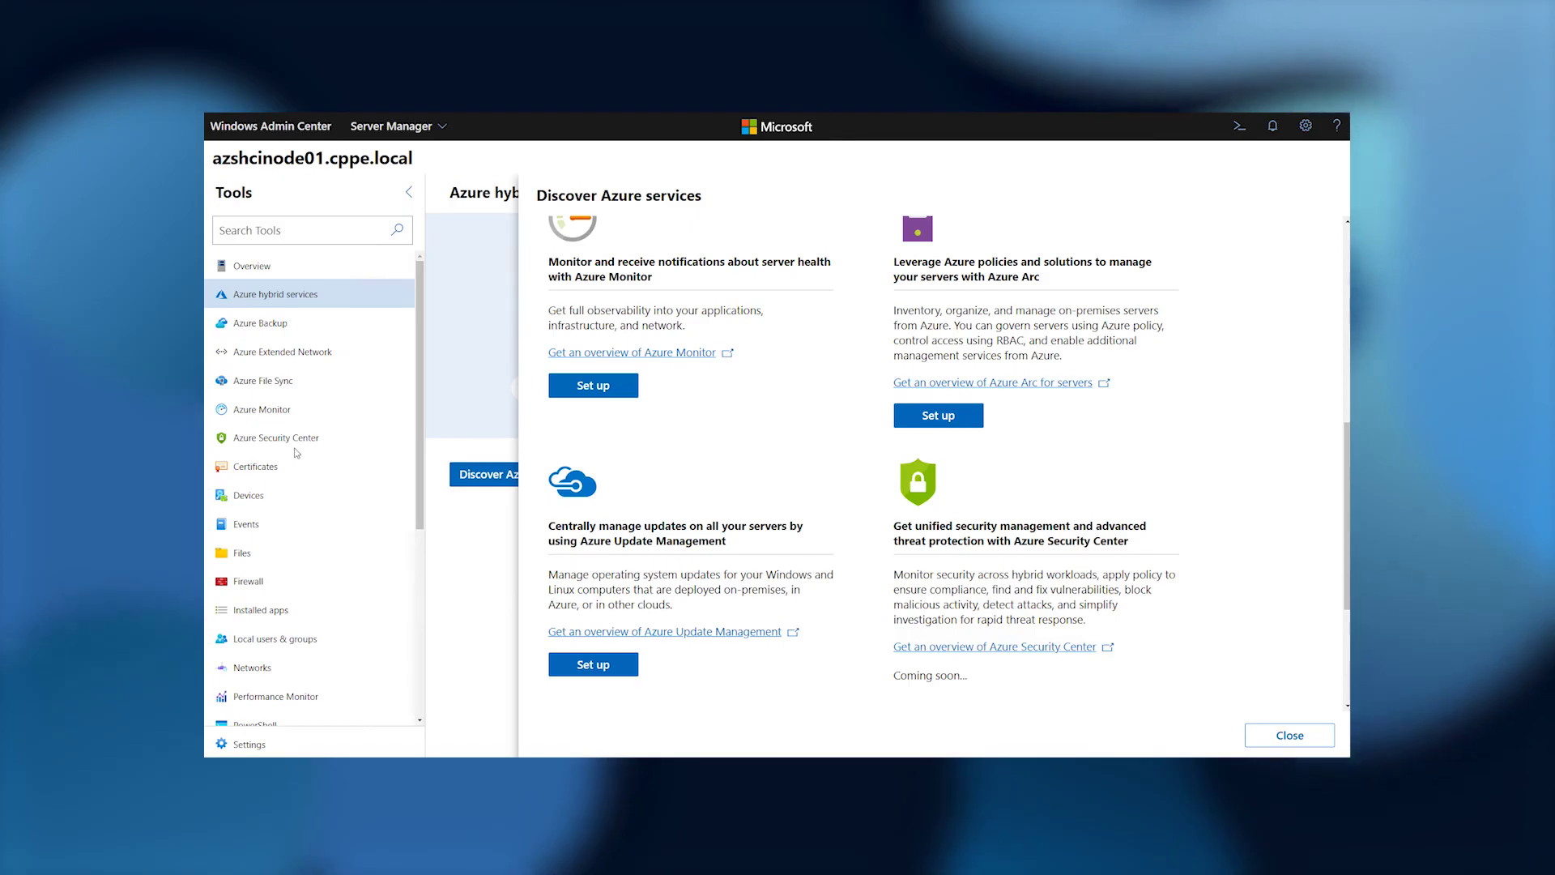
pyautogui.scroll(-2, 835, 632)
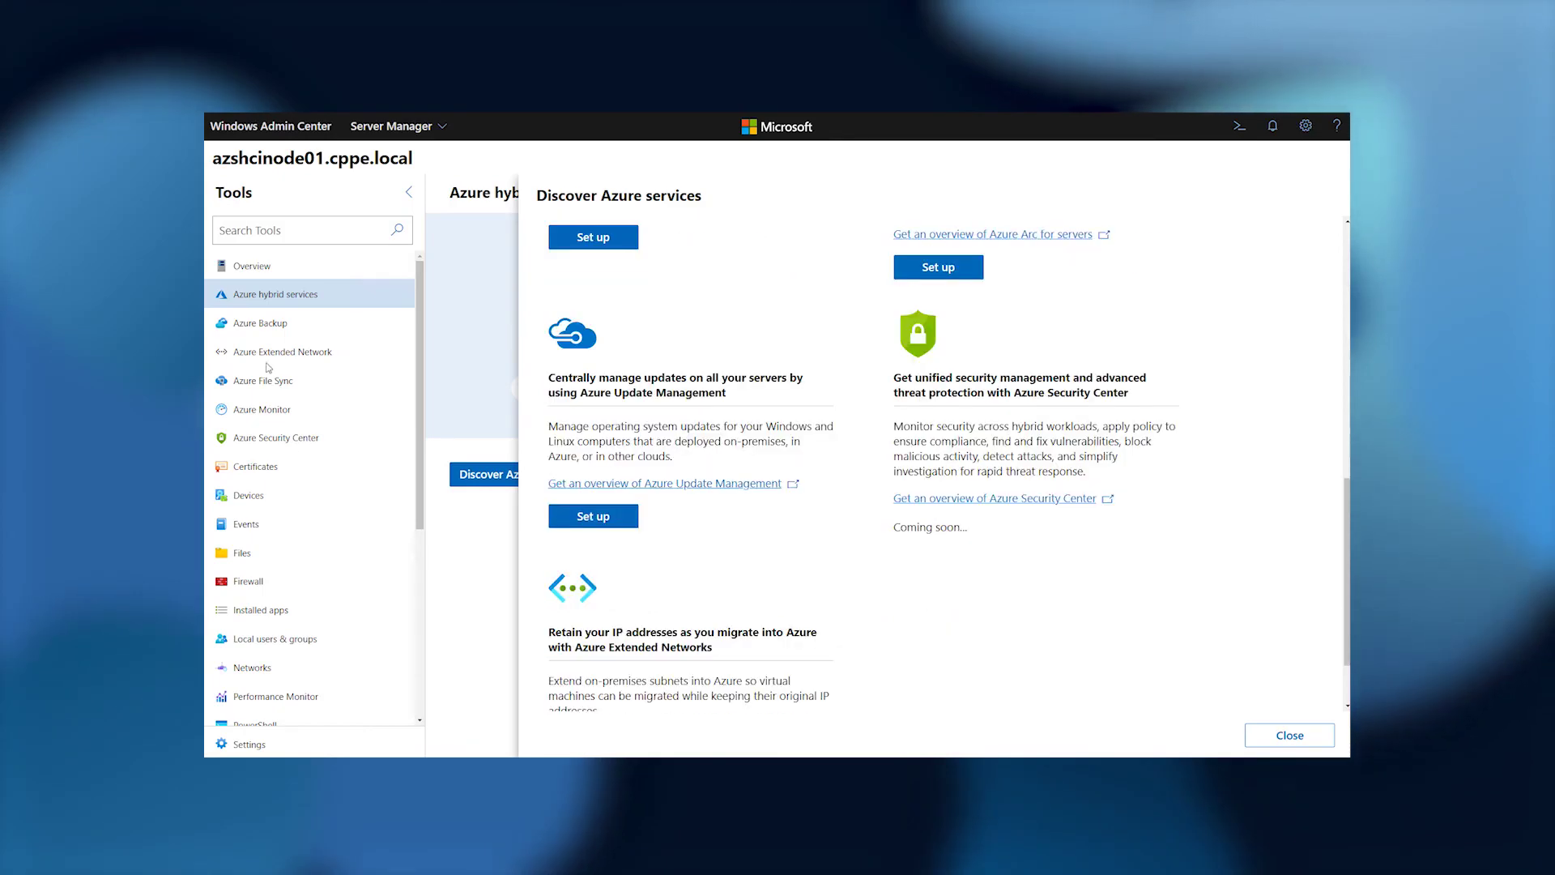
pyautogui.scroll(-1, 872, 535)
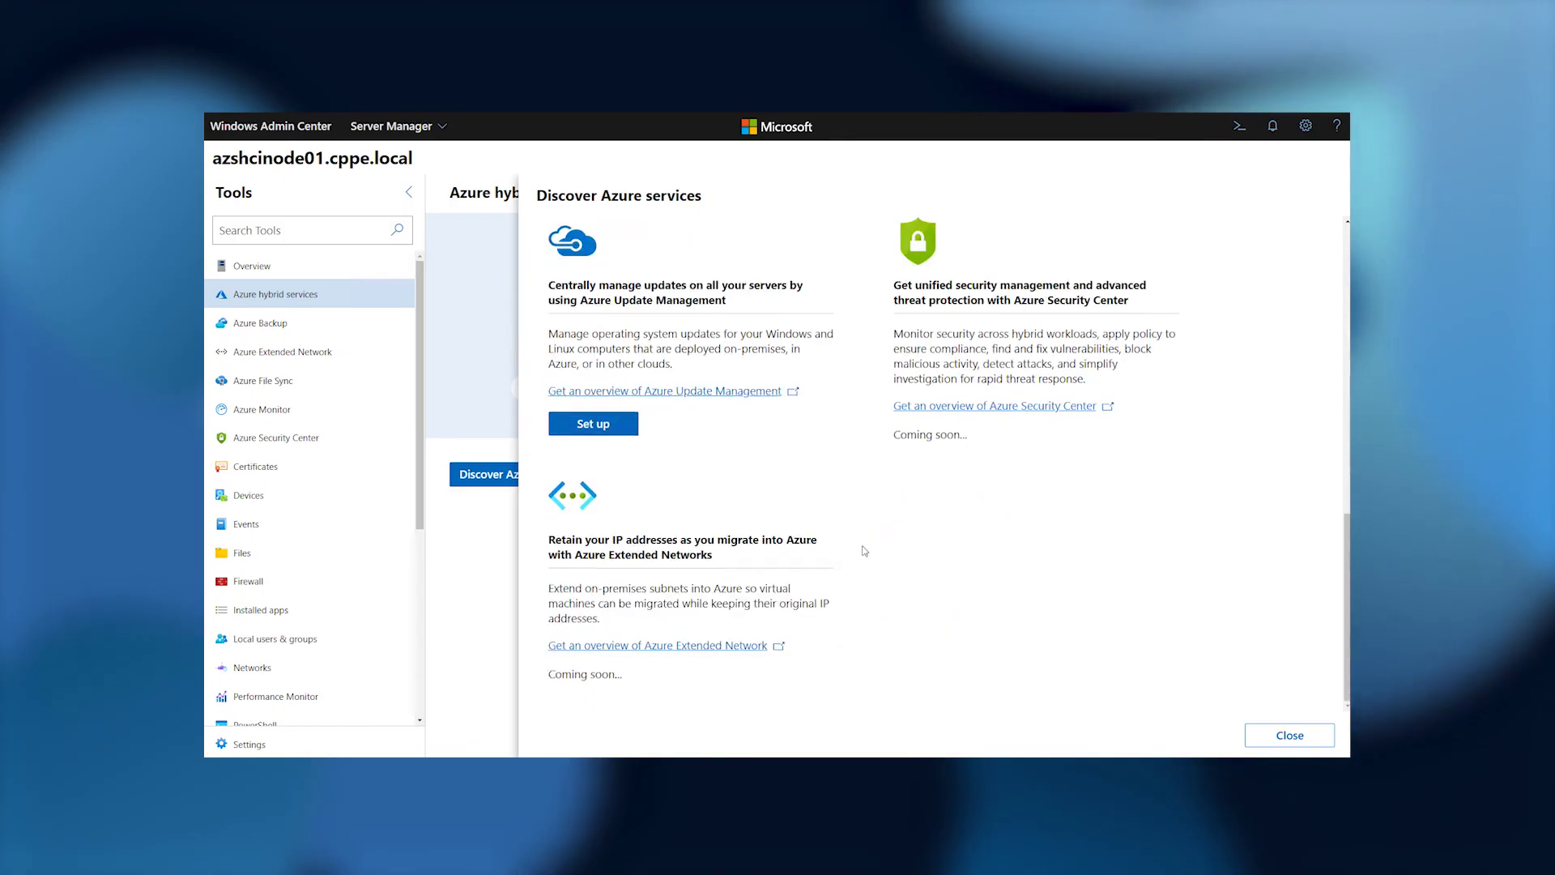
pyautogui.scroll(12, 873, 563)
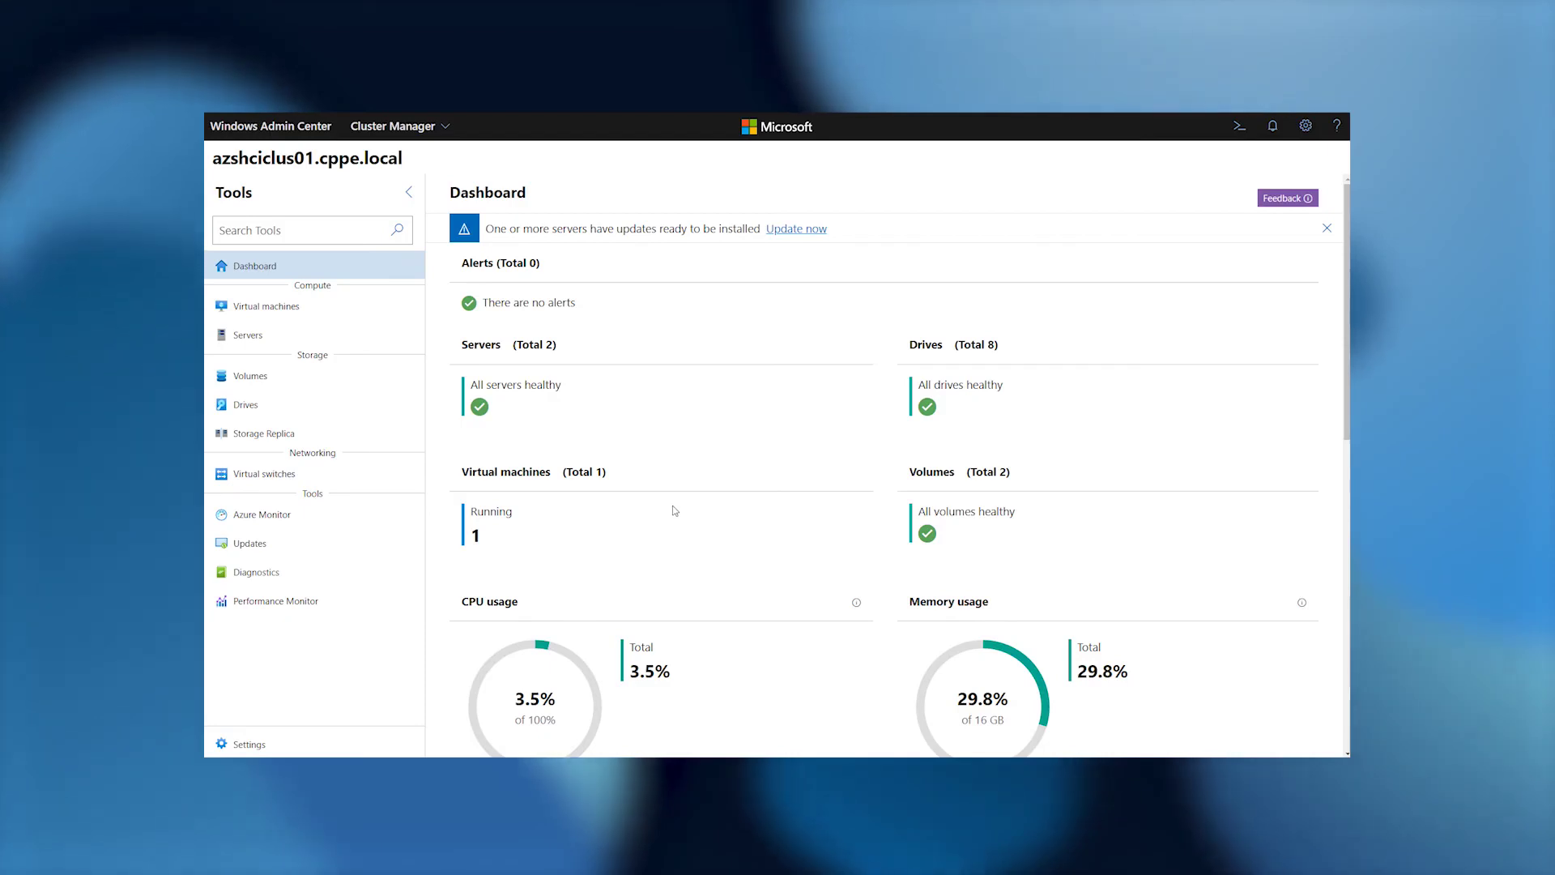
# Open the Set up VM Protection form for VM01 from the virtual machines inventory.
pyautogui.click(285, 313)
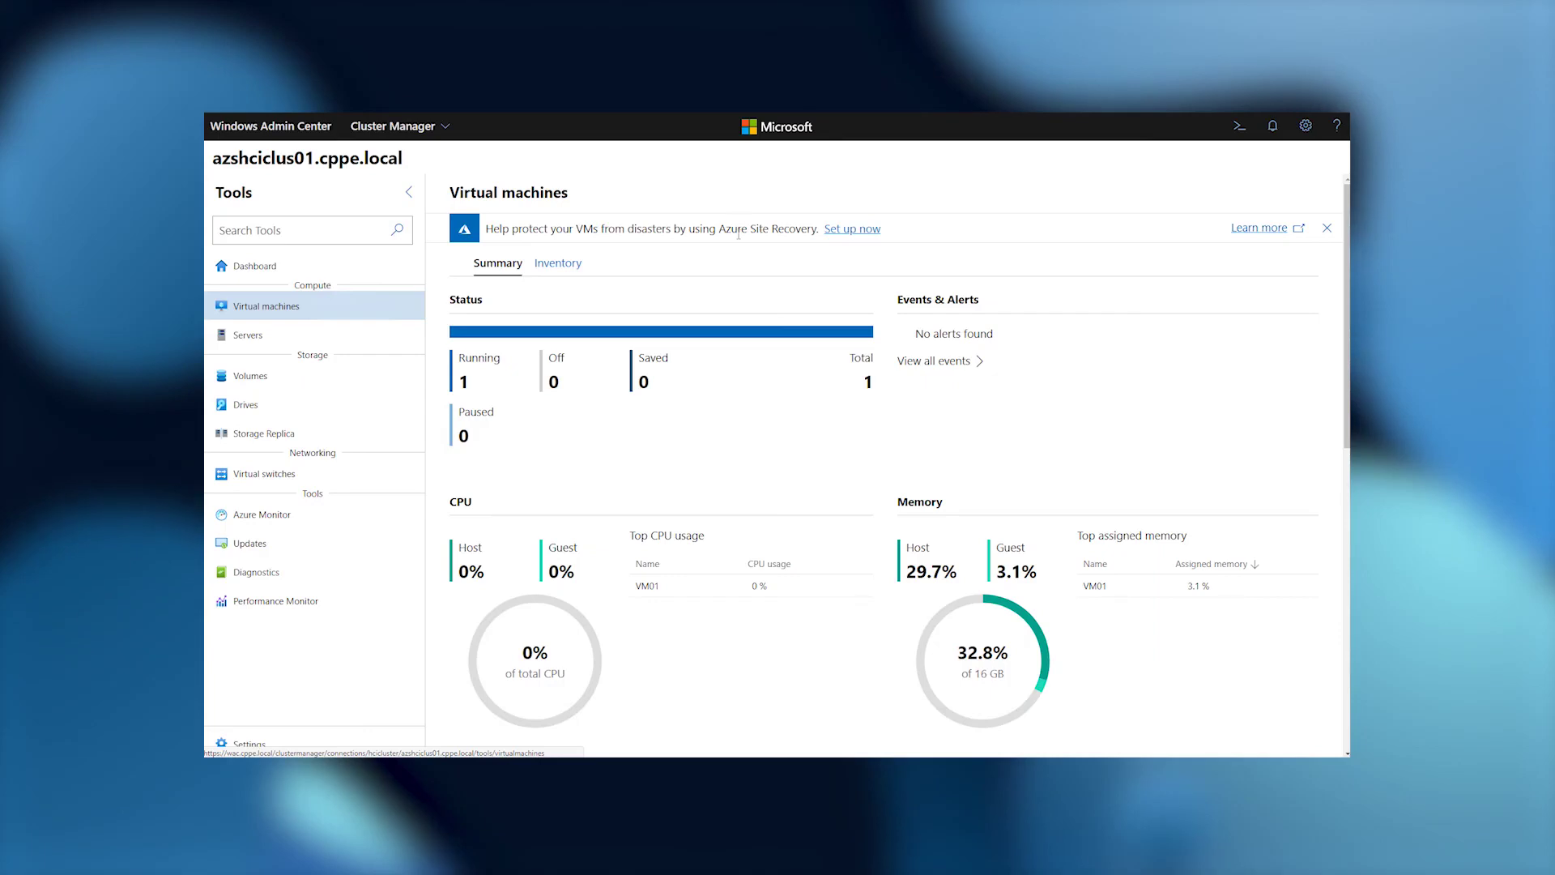
pyautogui.click(555, 267)
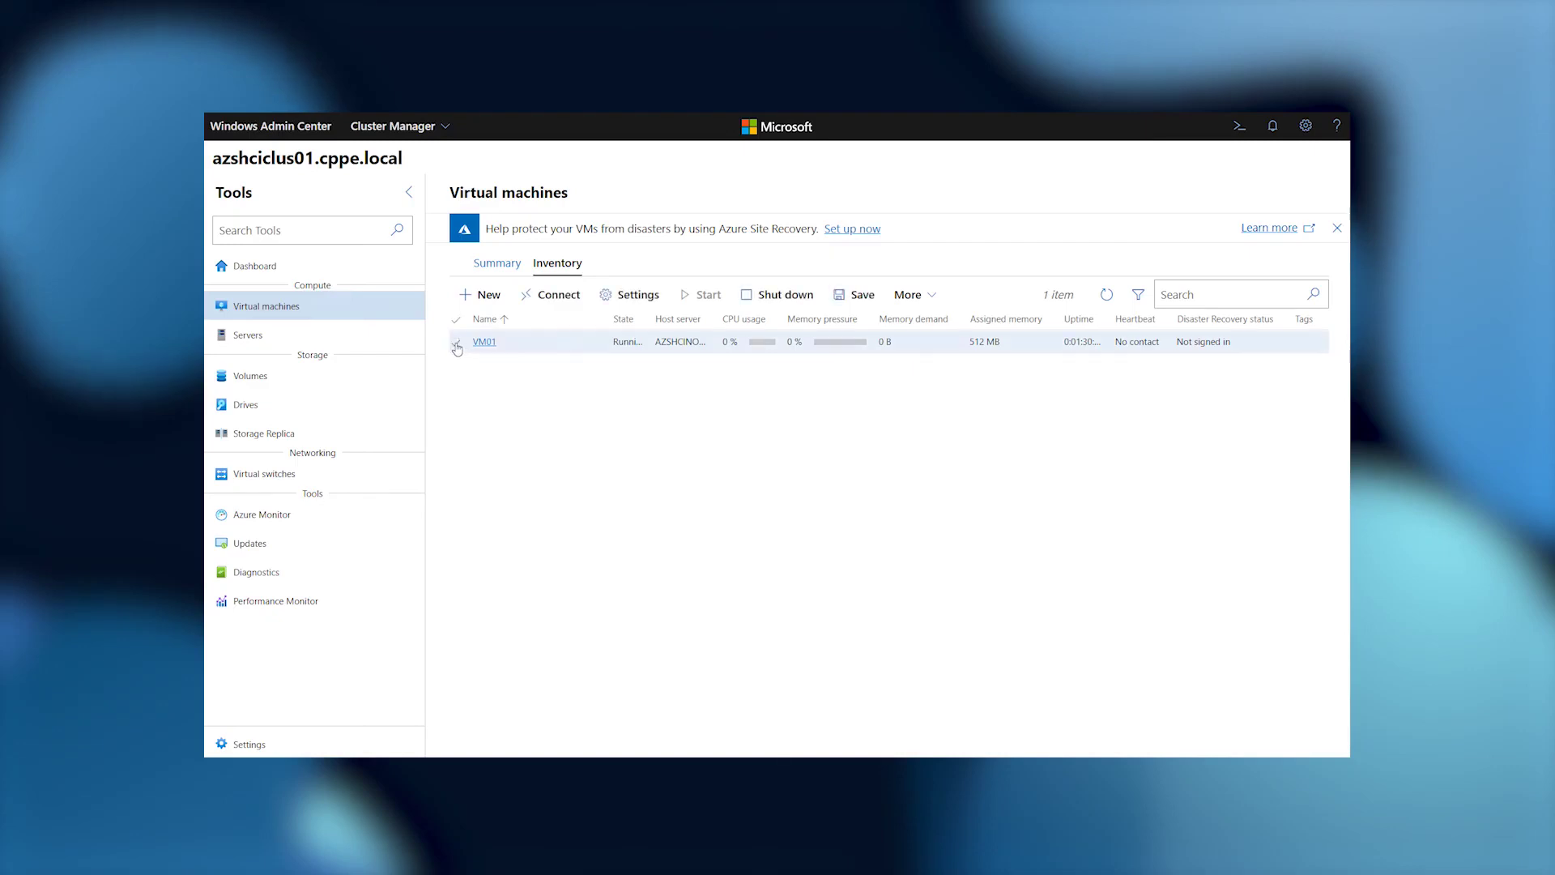
pyautogui.click(929, 297)
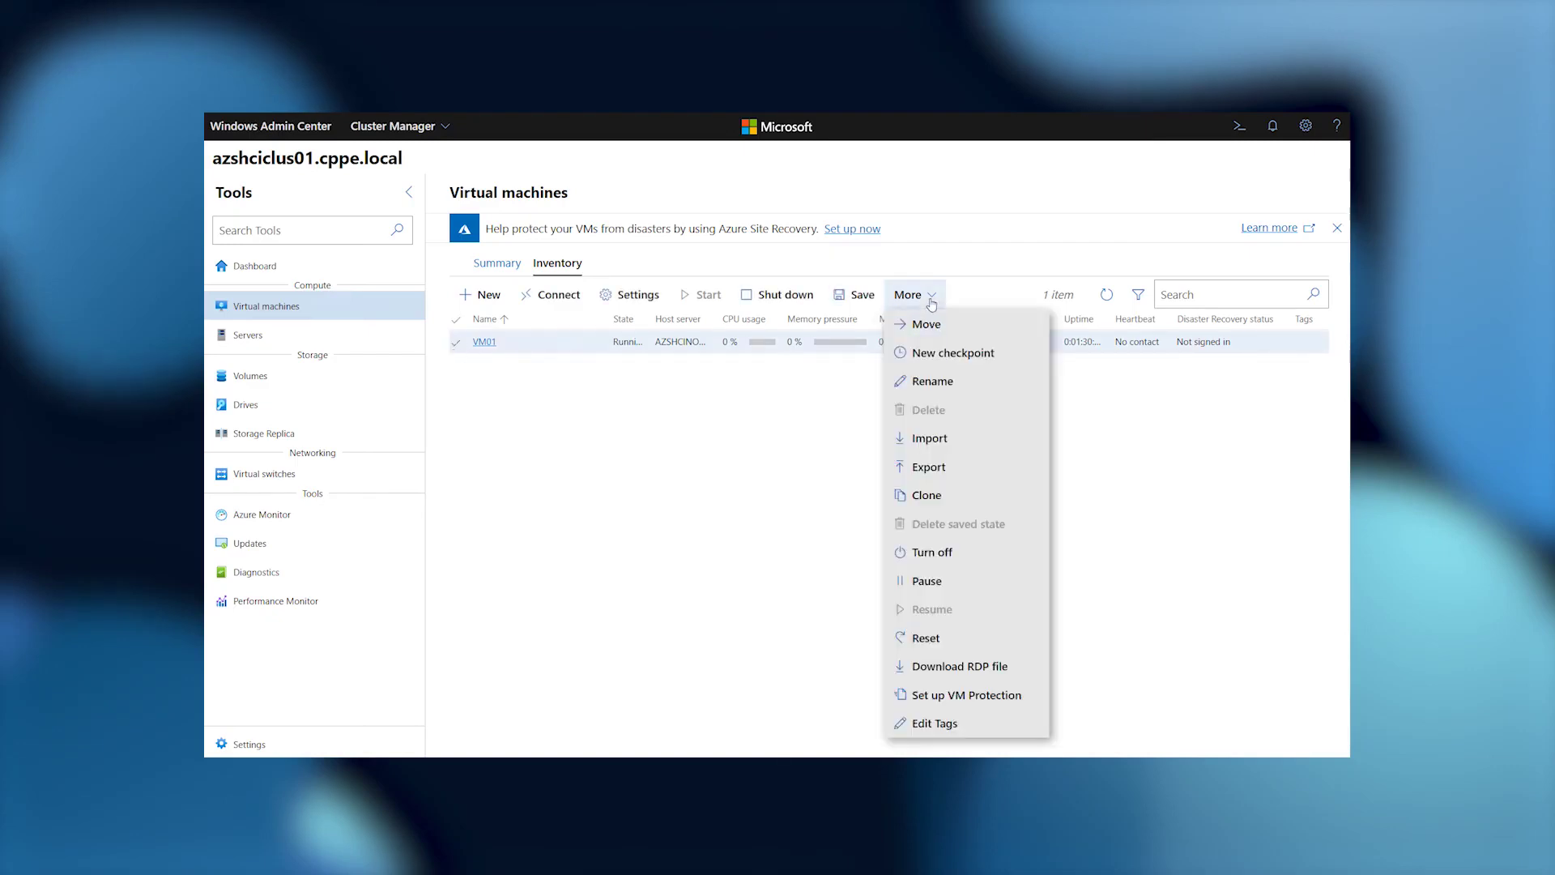
pyautogui.click(1006, 704)
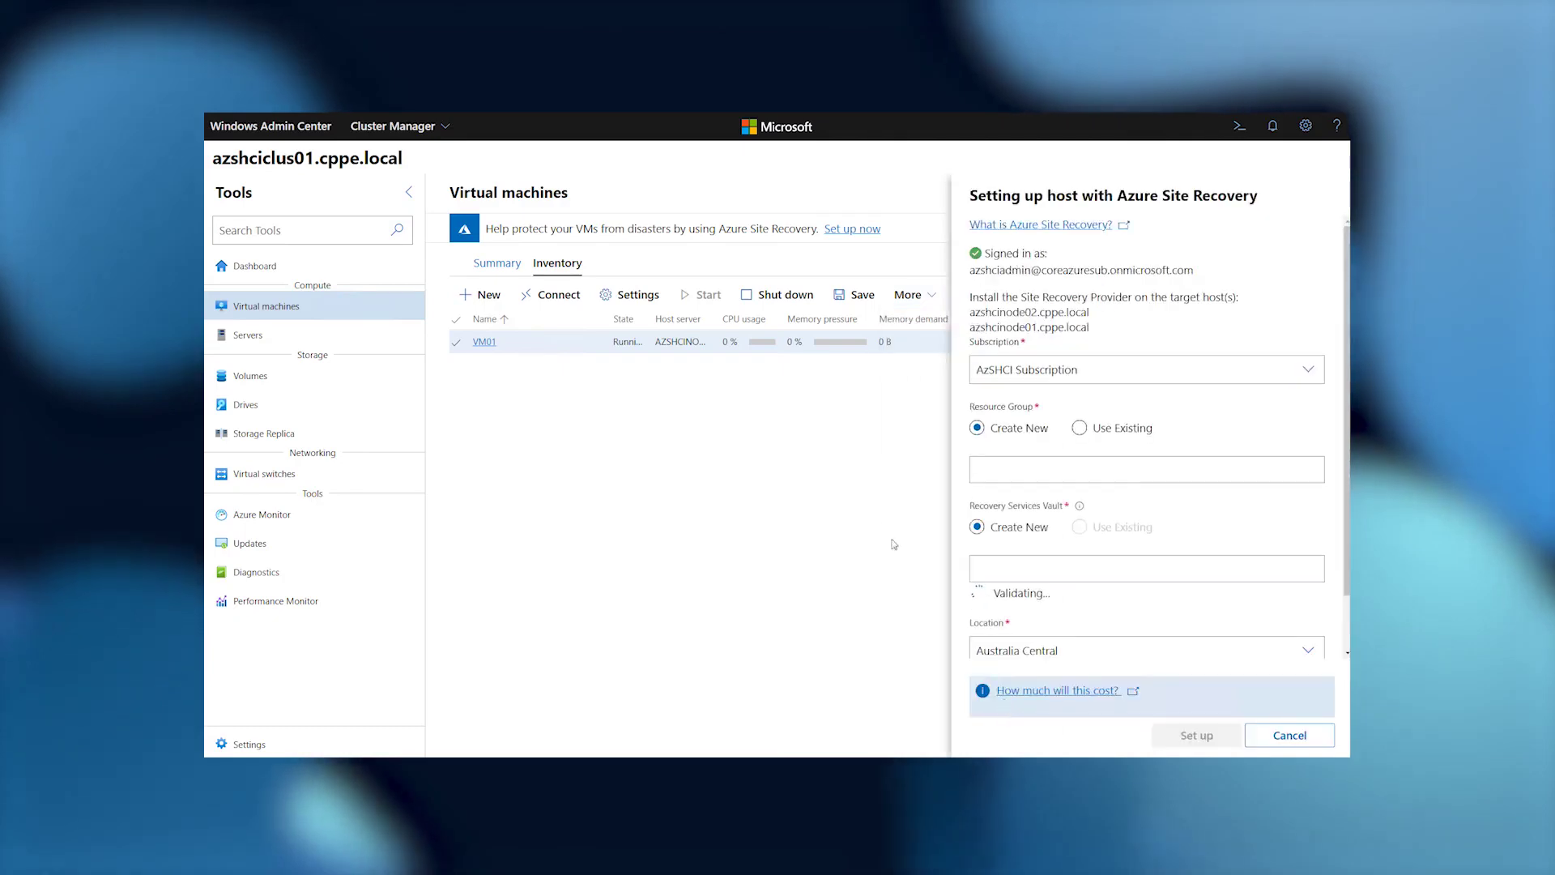
# Enter AzSHCIASR as both the new resource group and Recovery Services vault name.
pyautogui.click(1011, 469)
pyautogui.write('AzSHCIASR')
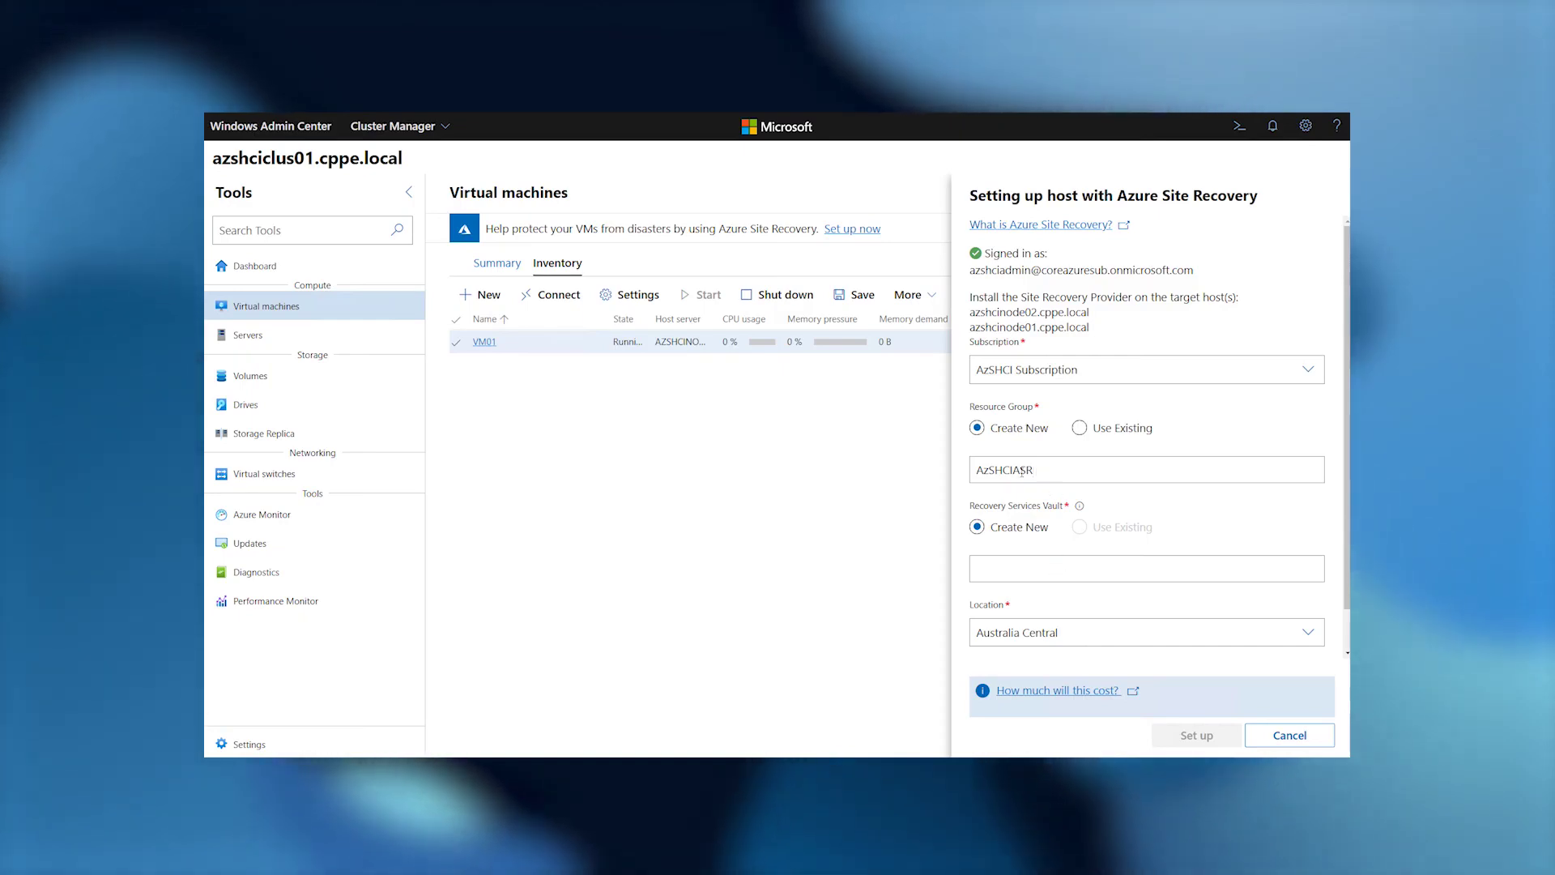
pyautogui.moveTo(1036, 470); pyautogui.dragTo(966, 474)
pyautogui.hotkey('ctrl', 'c')
pyautogui.click(1018, 565)
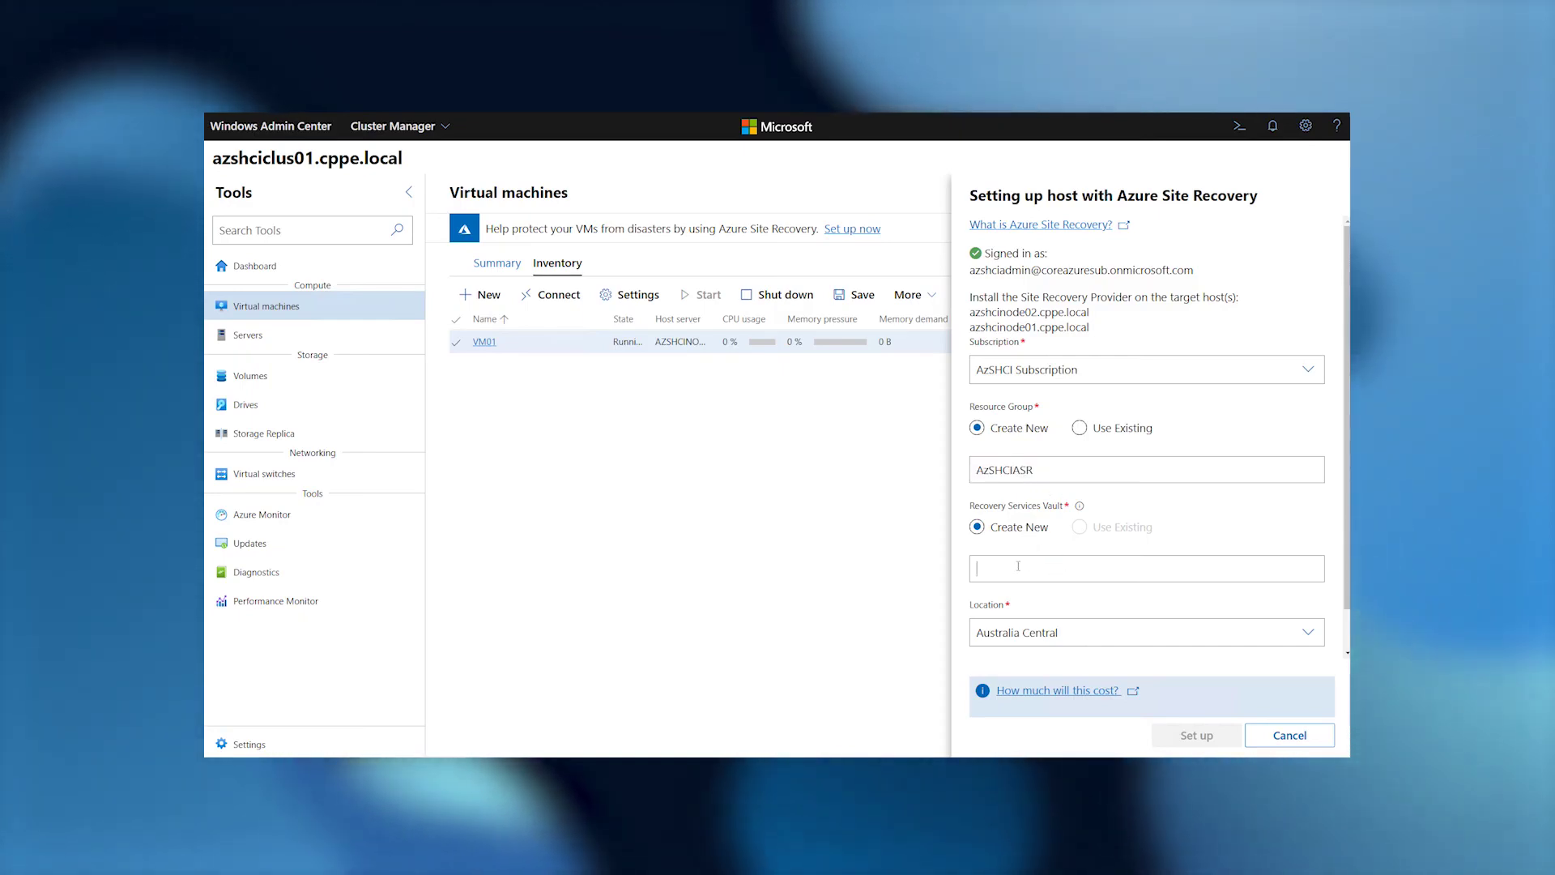
pyautogui.hotkey('ctrl', 'v')
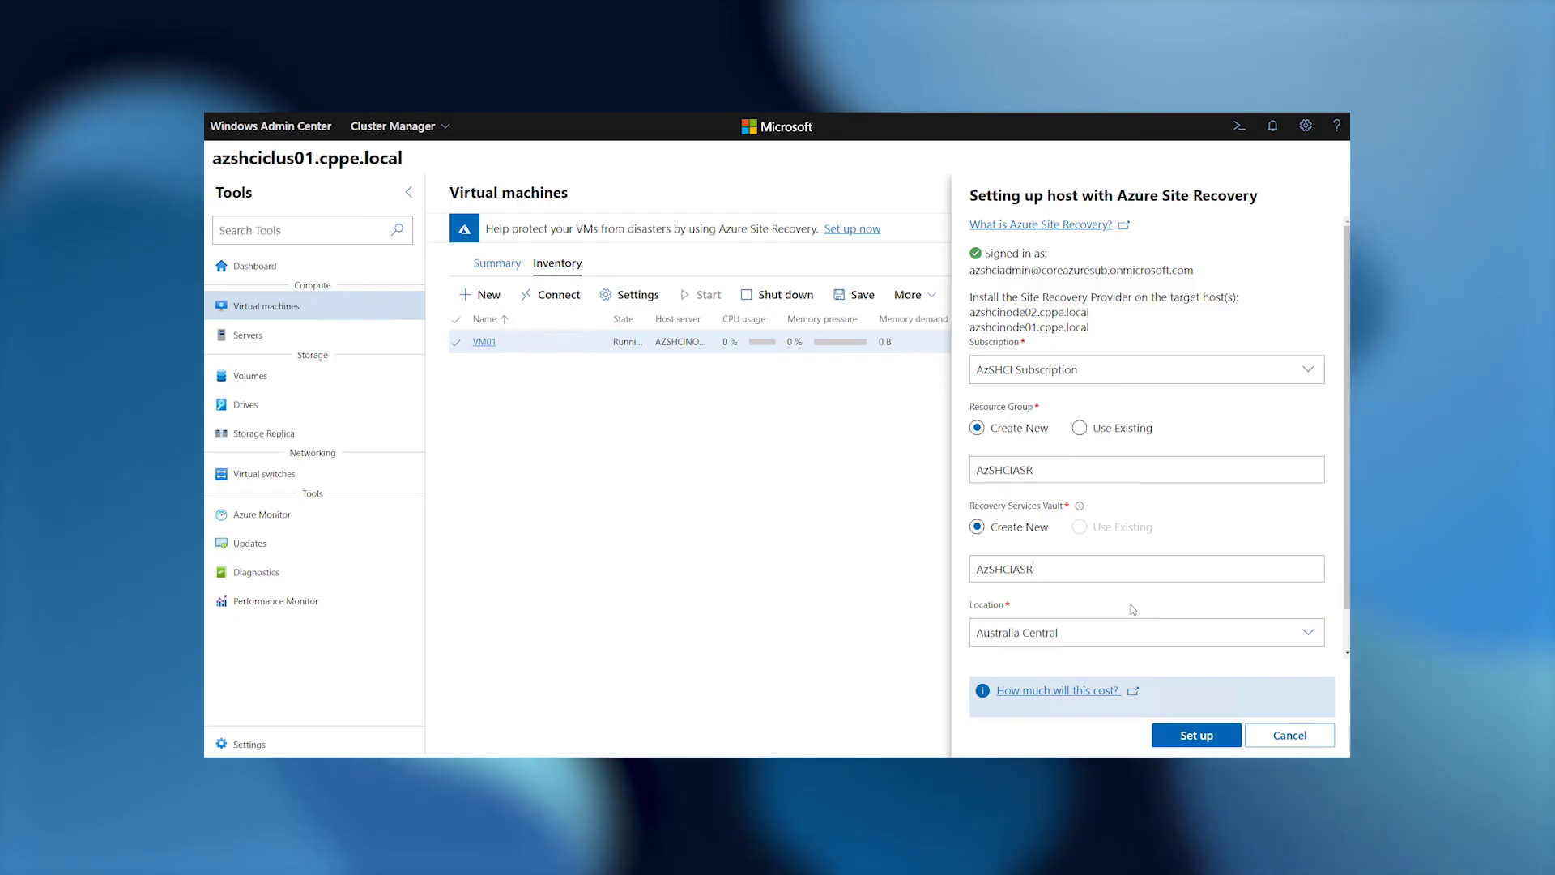
# Set the location to East US and start the Site Recovery host setup.
pyautogui.click(1077, 589)
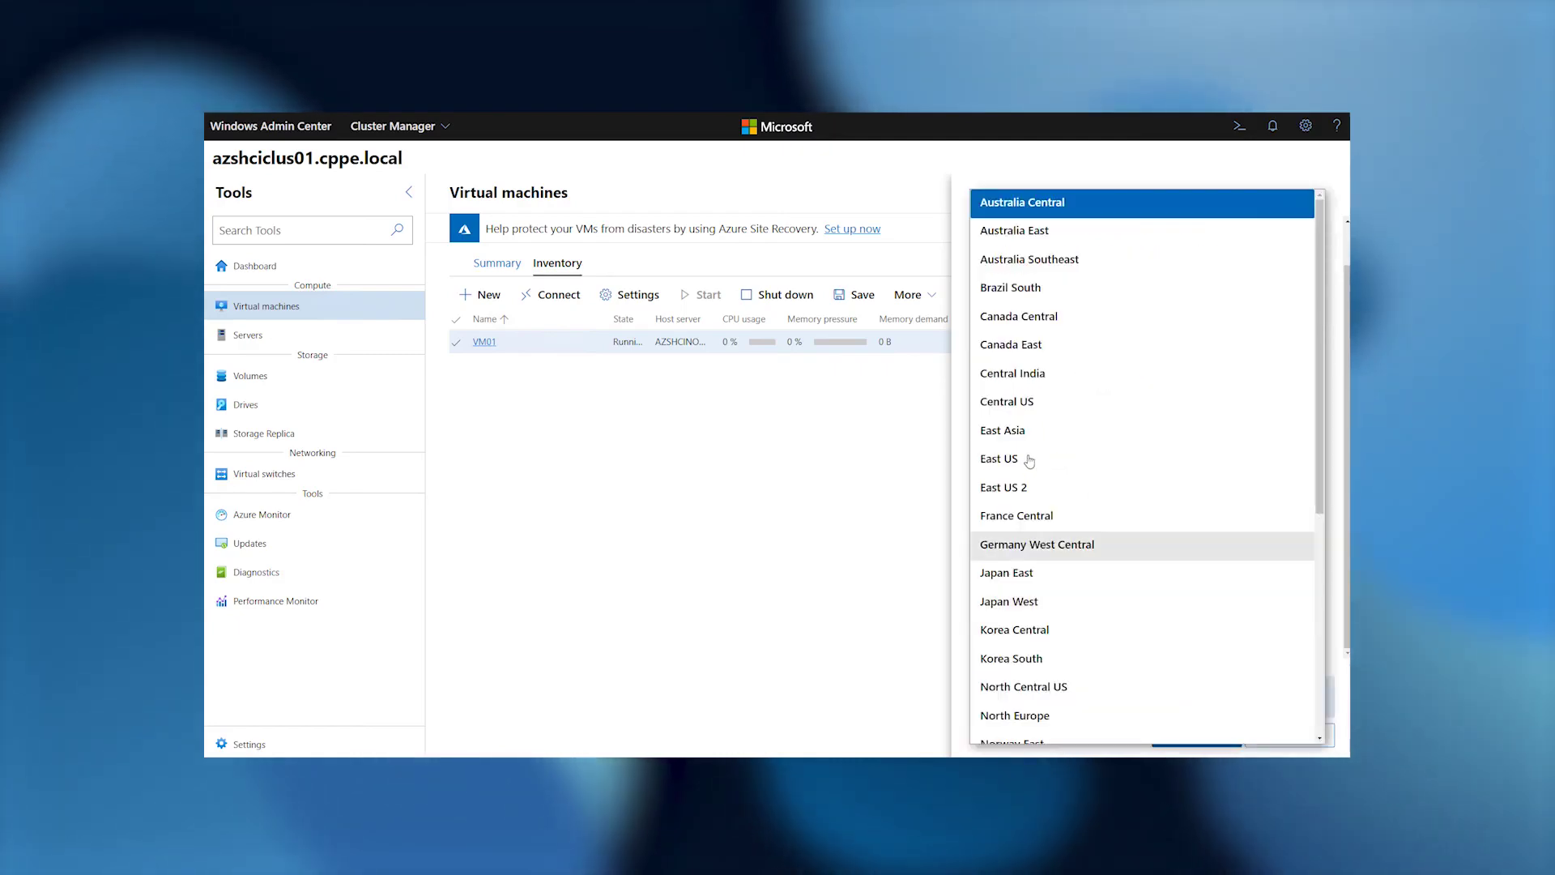
pyautogui.click(1082, 458)
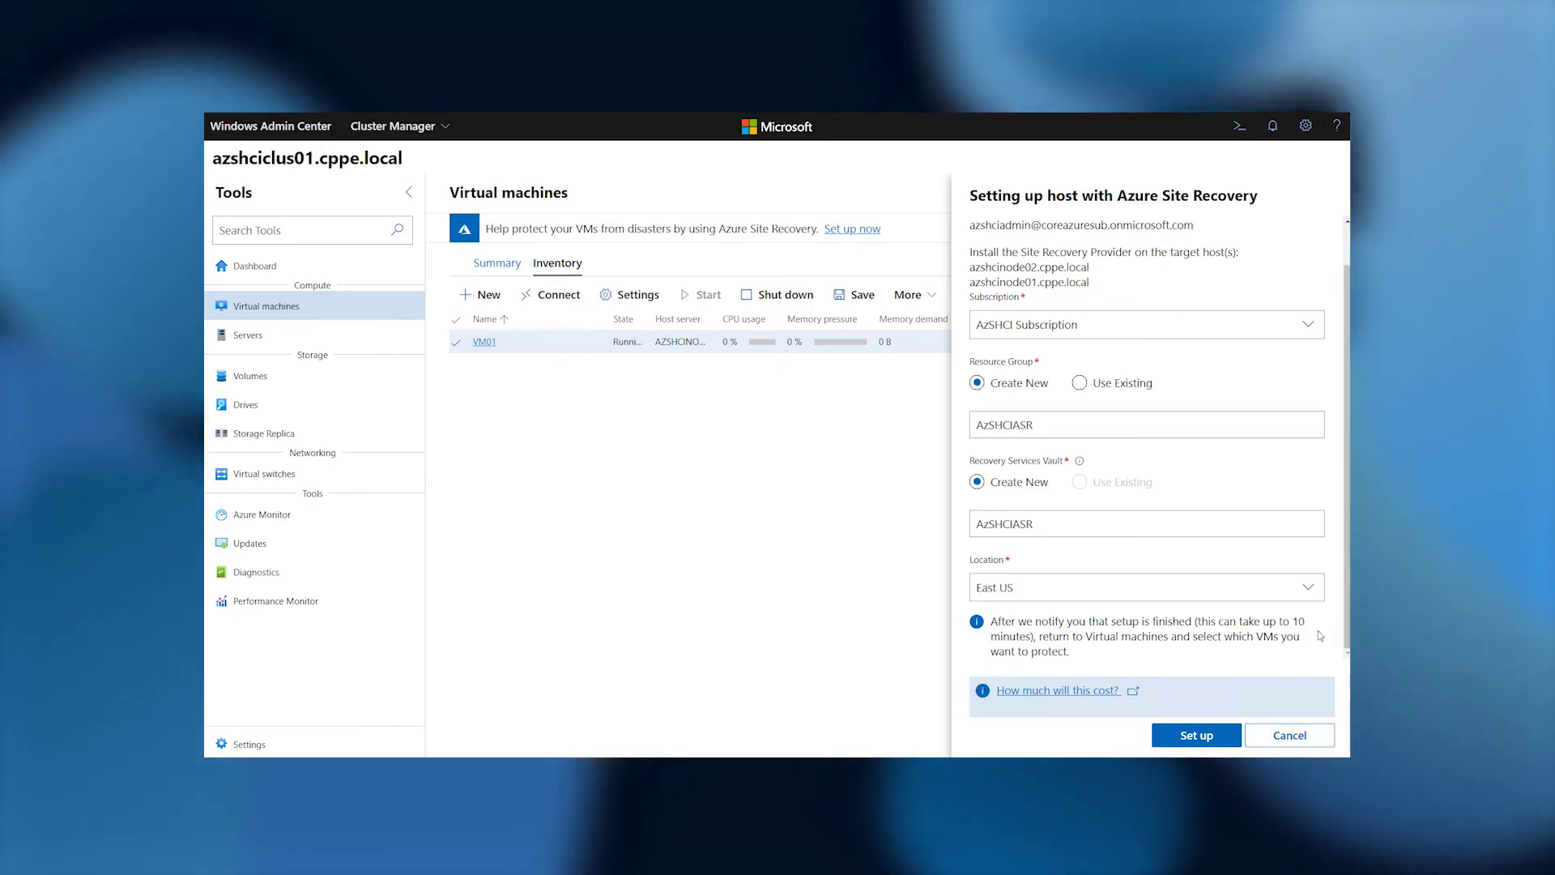
pyautogui.click(1198, 735)
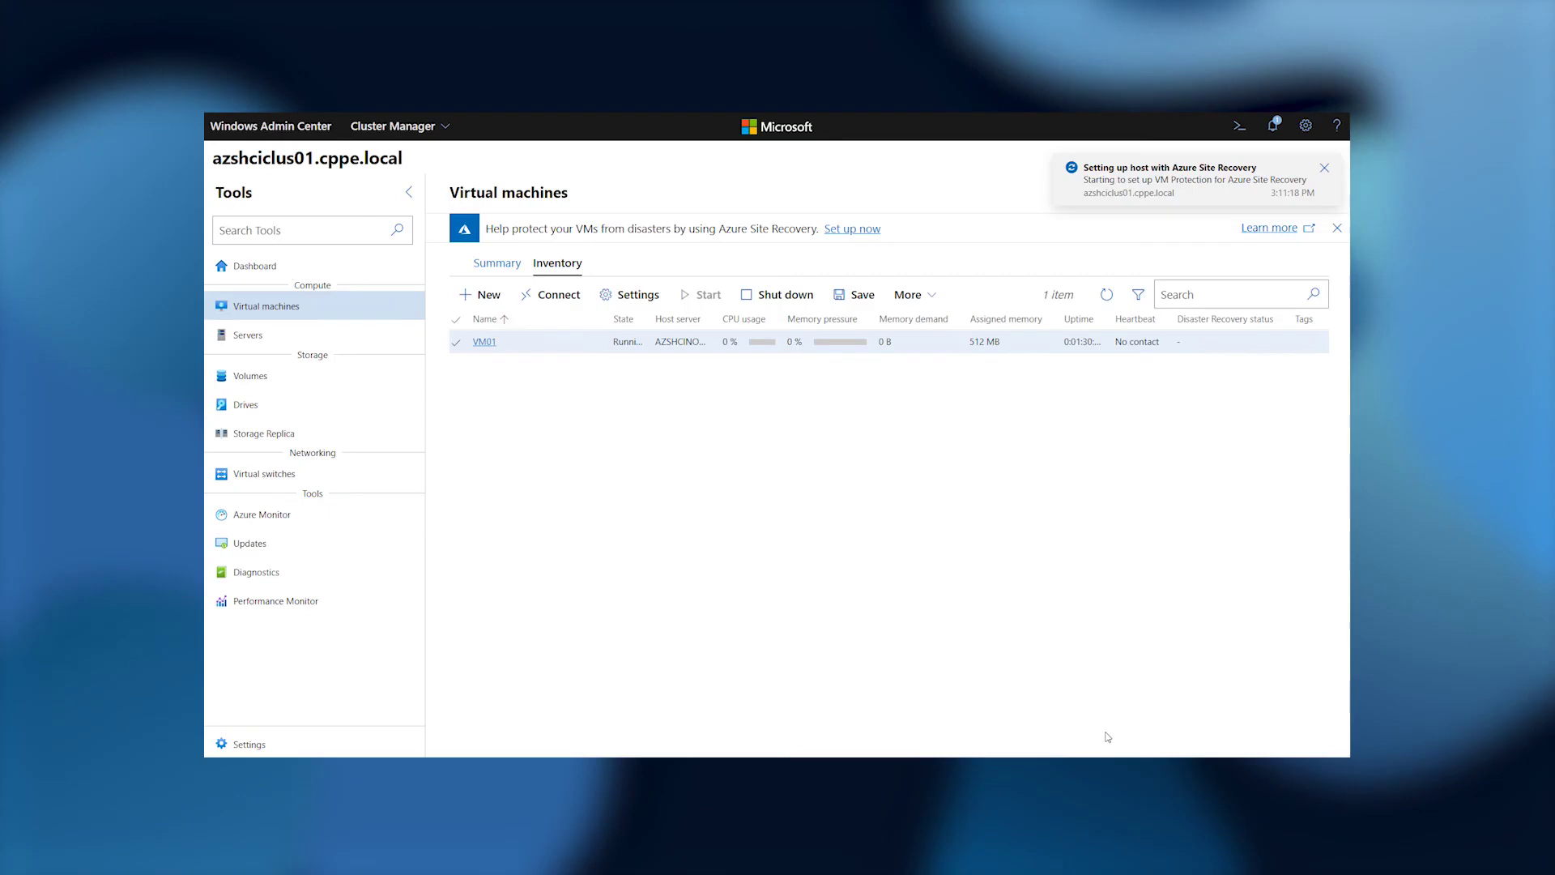